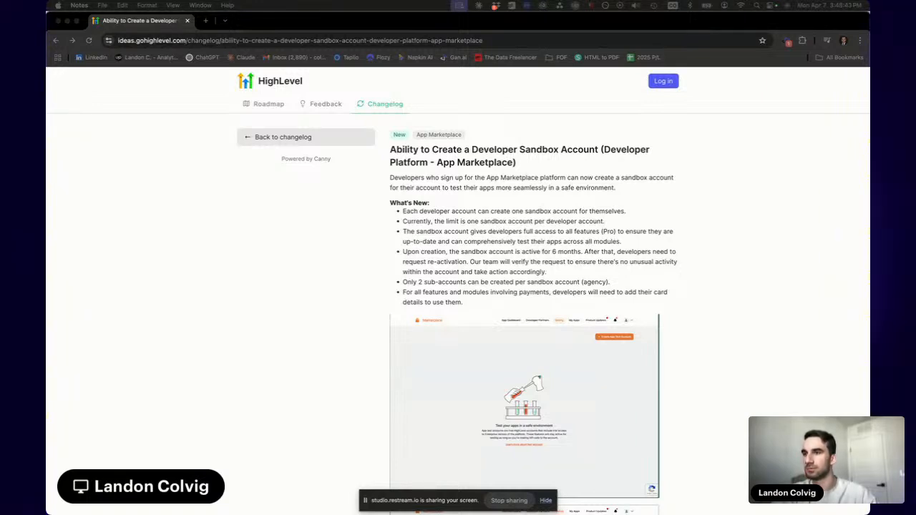
# Step: Open a new note and title it 'Instagram Lead Magnet:'
pyautogui.click(701, 301)
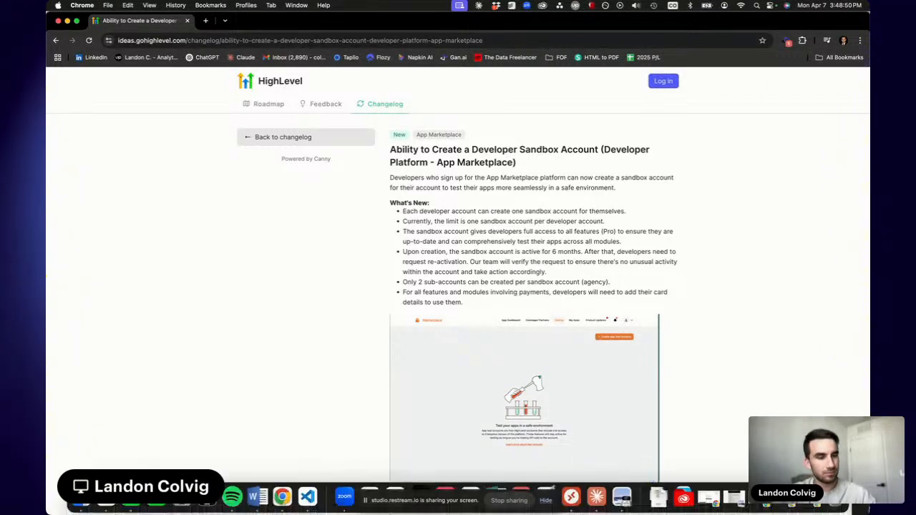
pyautogui.click(818, 503)
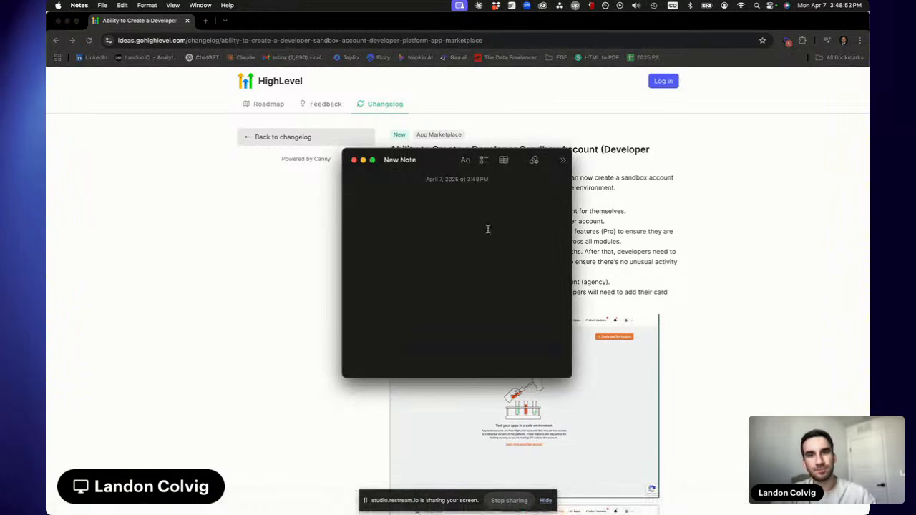
pyautogui.write('Instagram')
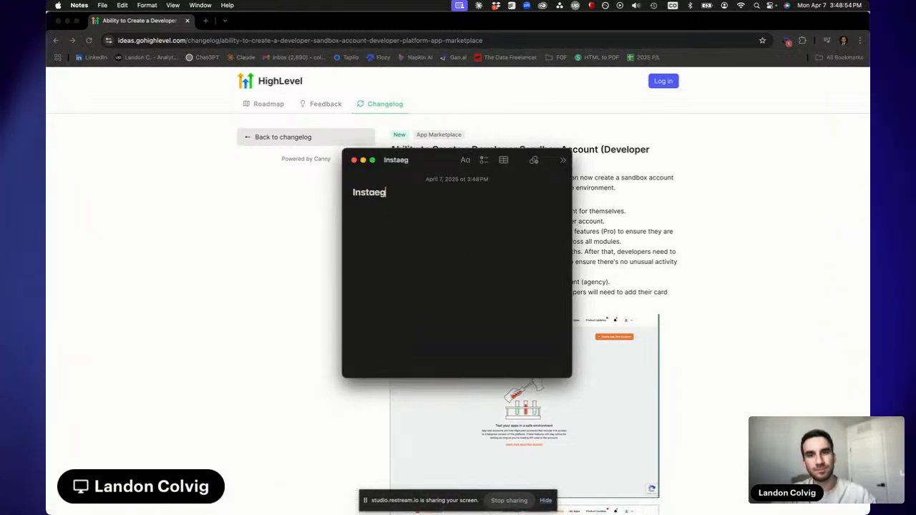
pyautogui.write(' Lead Magnet:')
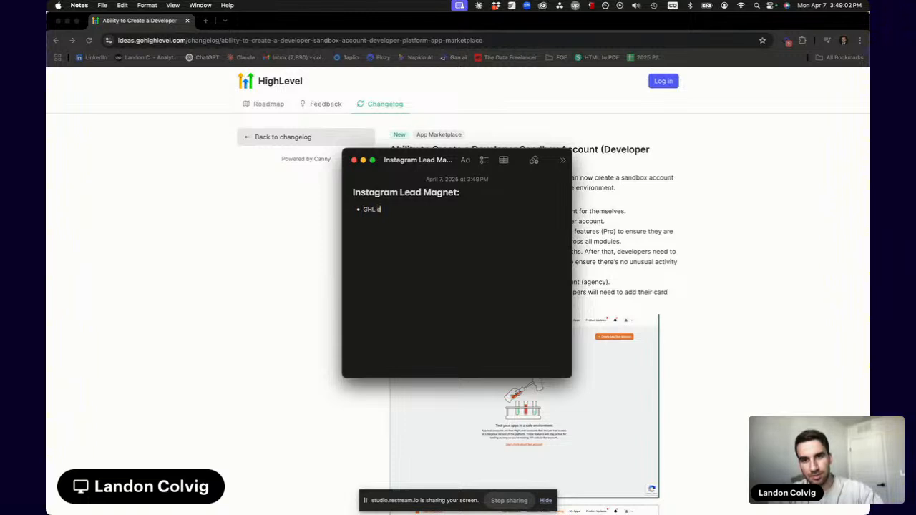
# Step: Add bullet points 'GHL developer account' and 'Get sandbox maybe' under the heading
pyautogui.write('eveloper')
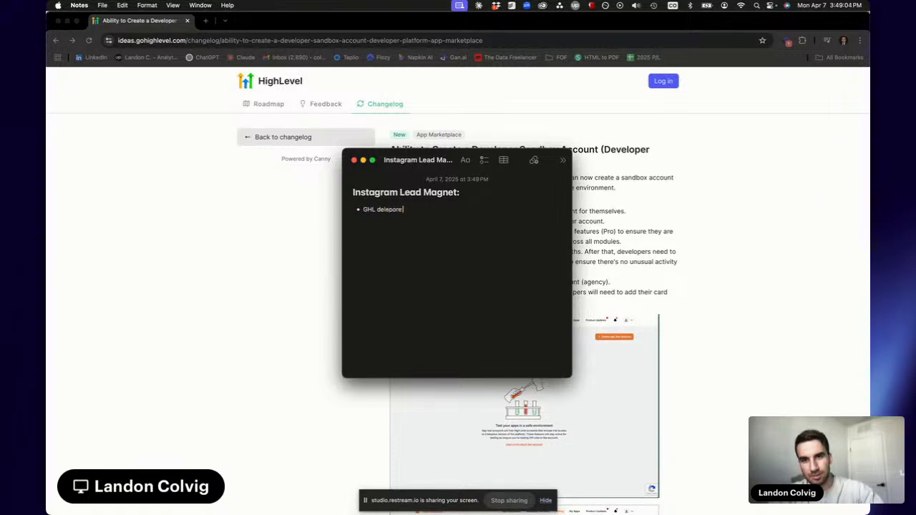
pyautogui.press('BackSpace')
pyautogui.press('BackSpace')
pyautogui.press('BackSpace')
pyautogui.press('BackSpace')
pyautogui.press('BackSpace')
pyautogui.press('BackSpace')
pyautogui.write('veloper account')
pyautogui.press('Return')
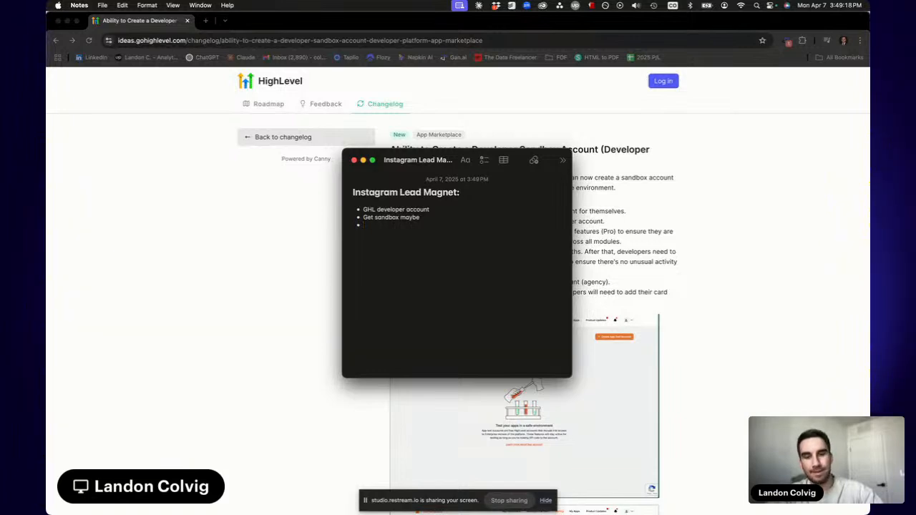
# Step: Add a bullet 'Get a script that runs locally that will export sandbox data from both subaccounts to a csv'
pyautogui.write('a script that ')
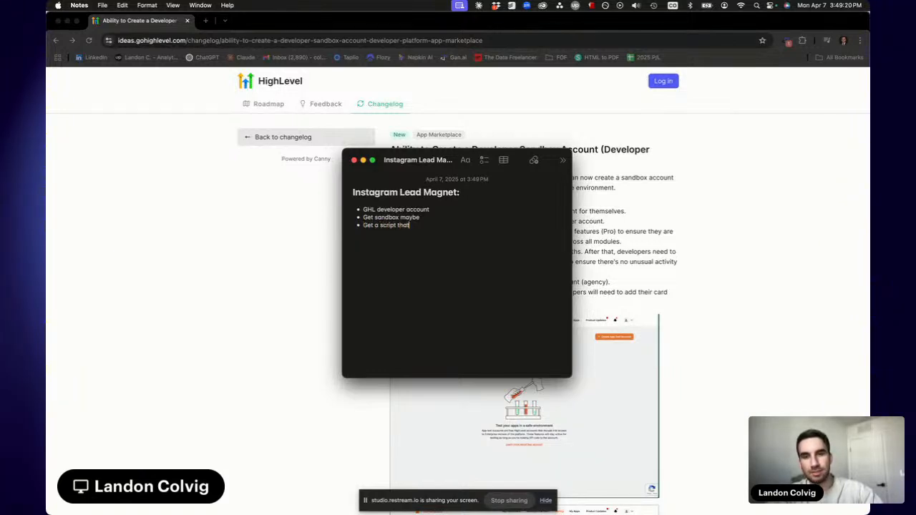
pyautogui.write('iuns iocally that will ex')
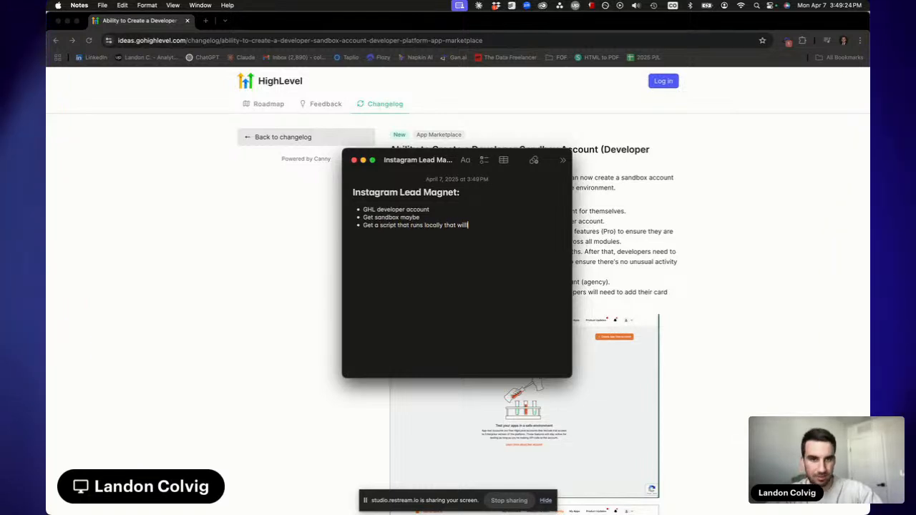
pyautogui.write('port sandbox data from both subaccounts to a cs')
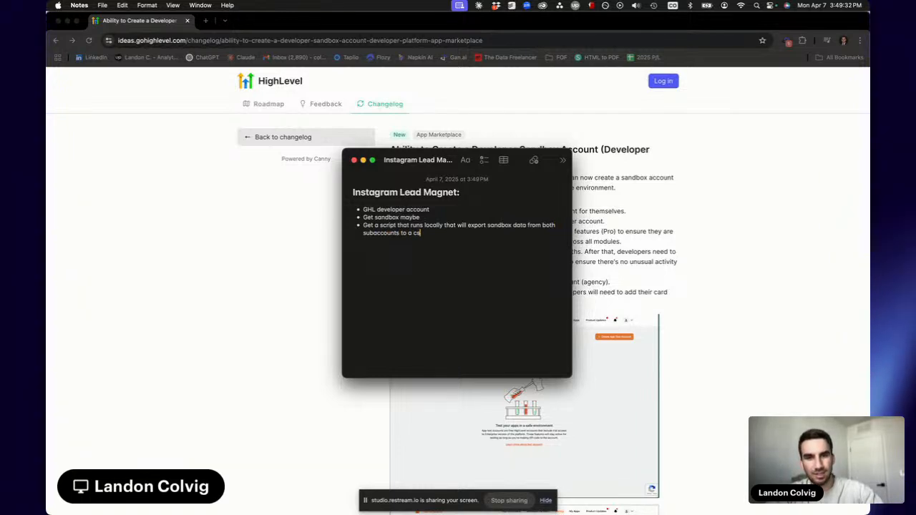
pyautogui.write('v')
pyautogui.press('Return')
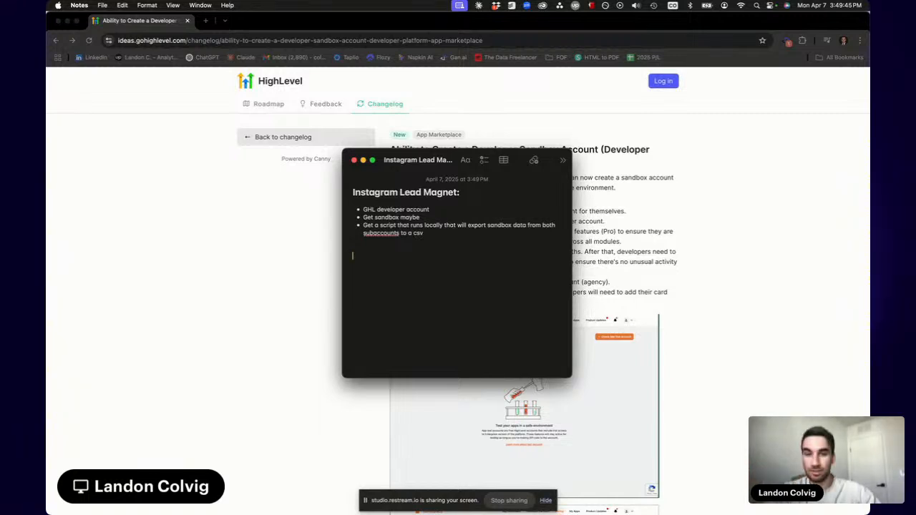
# Step: Move the note aside and log in to HighLevel from the changelog page, dismissing the notifications prompt
pyautogui.moveTo(374, 159); pyautogui.dragTo(126, 194)
pyautogui.click(690, 103)
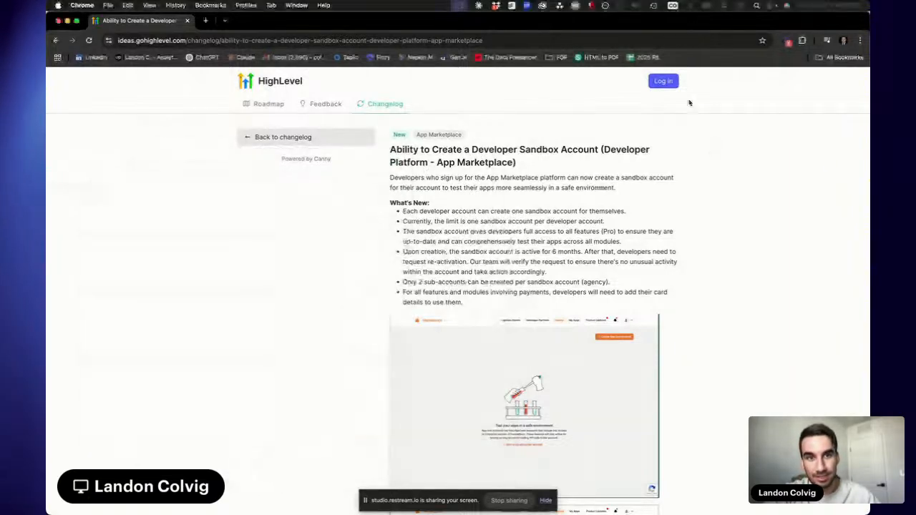
pyautogui.click(662, 82)
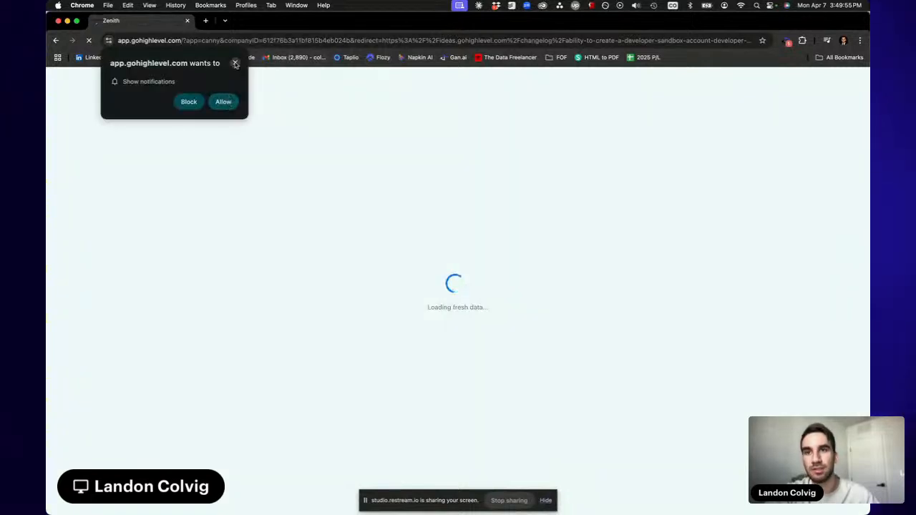
pyautogui.click(235, 64)
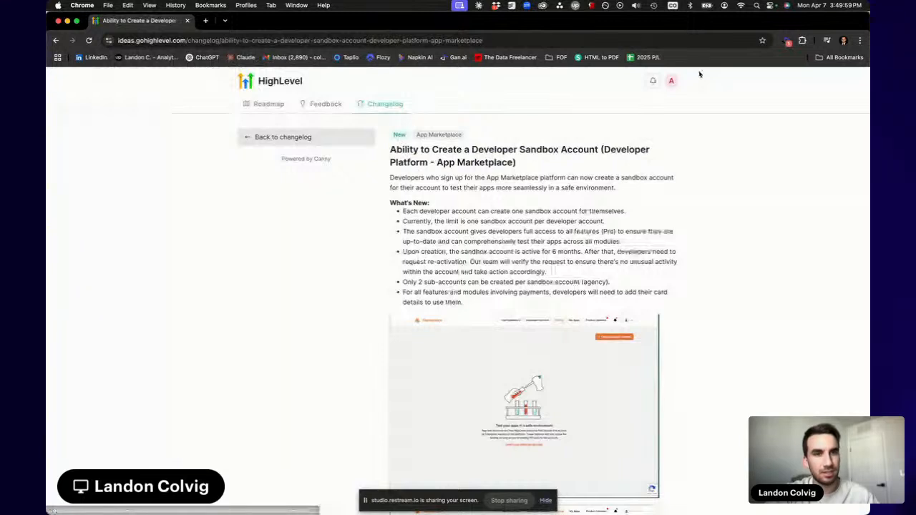
# Step: Log out of HighLevel and return to the sandbox changelog page
pyautogui.click(671, 80)
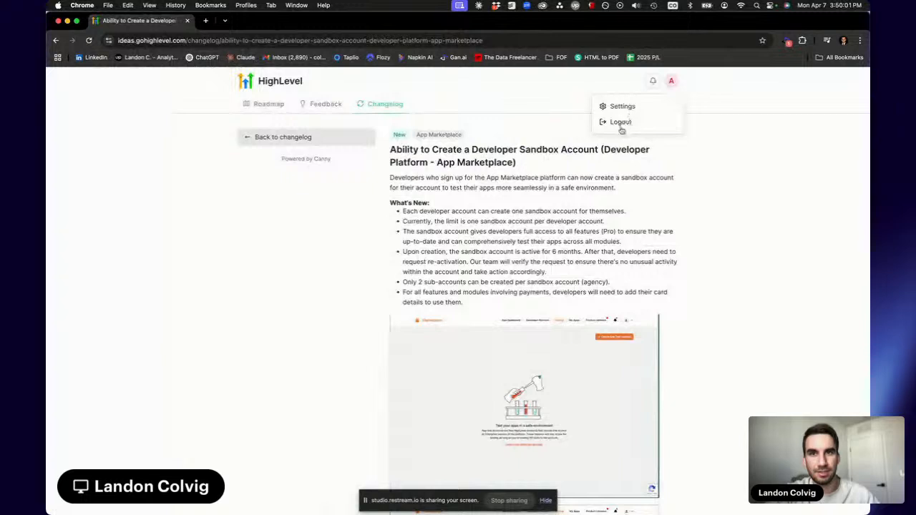
pyautogui.click(620, 123)
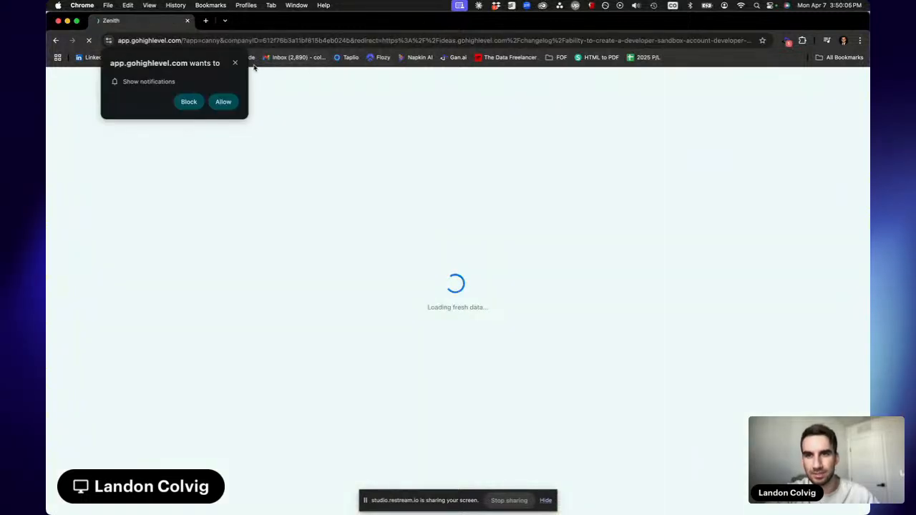
pyautogui.click(252, 58)
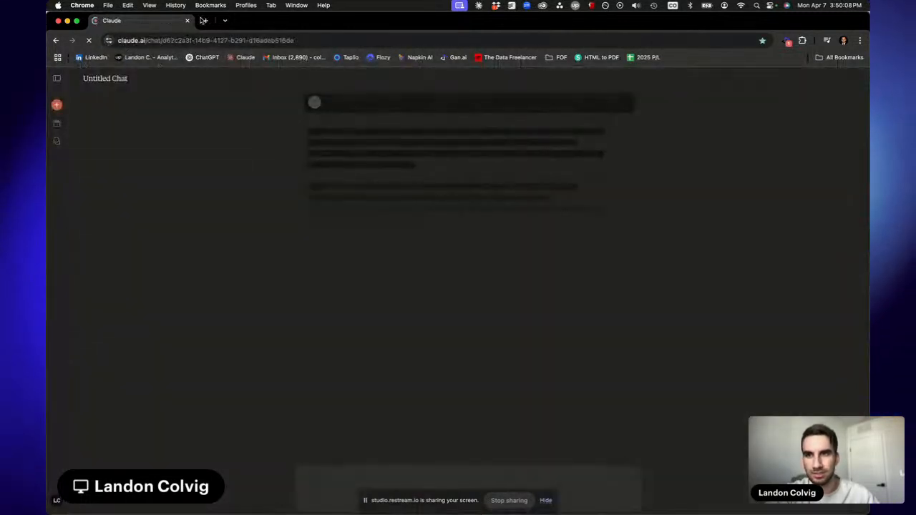
pyautogui.click(57, 42)
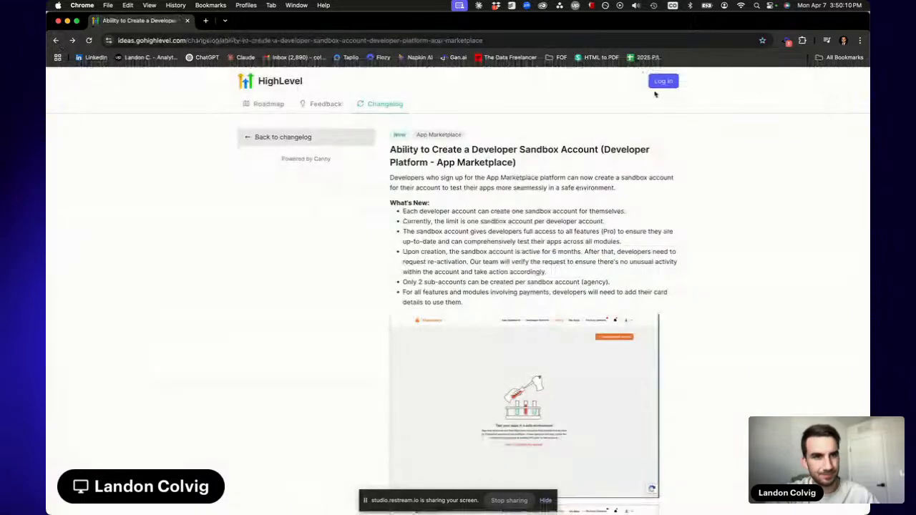
# Step: Log in to HighLevel again, then log out through the account's profile options
pyautogui.click(661, 84)
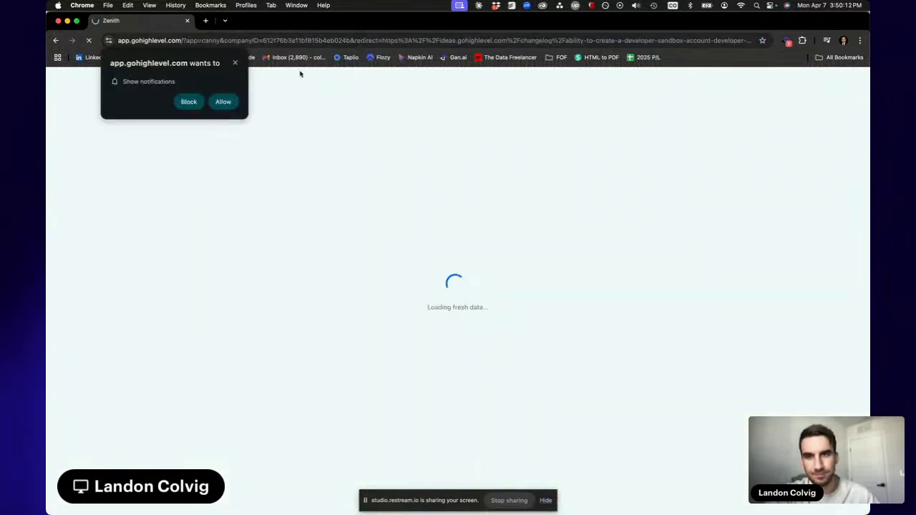
pyautogui.click(234, 64)
pyautogui.click(670, 84)
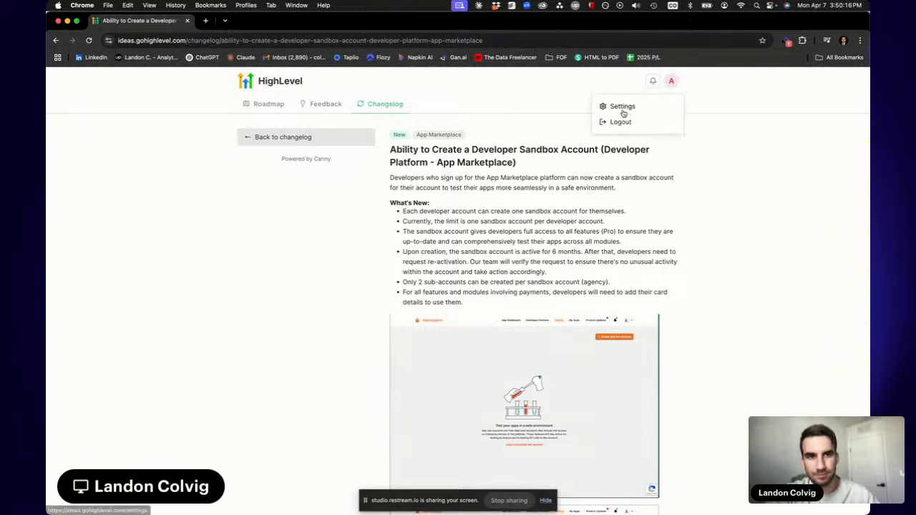
pyautogui.click(623, 109)
pyautogui.click(669, 81)
pyautogui.click(617, 122)
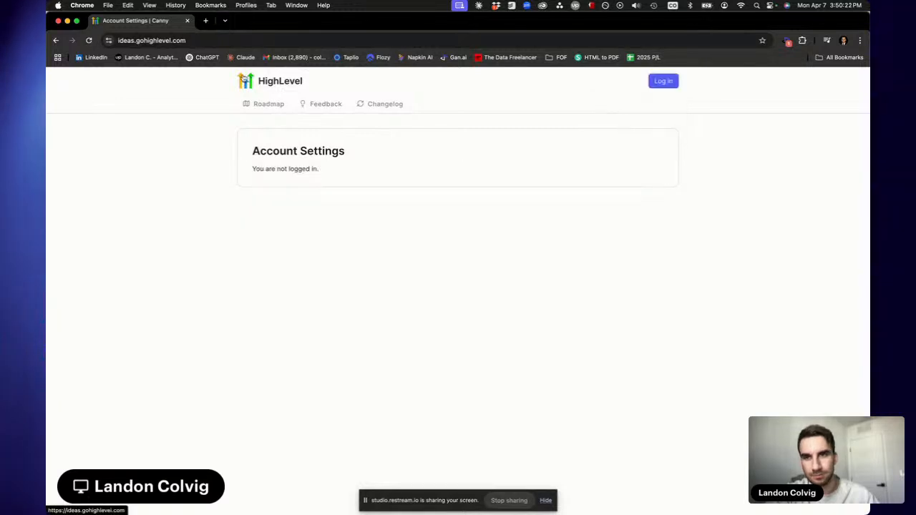
# Step: Go to the HighLevel feedback home and search Google for 'go high level make an acount'
pyautogui.click(245, 80)
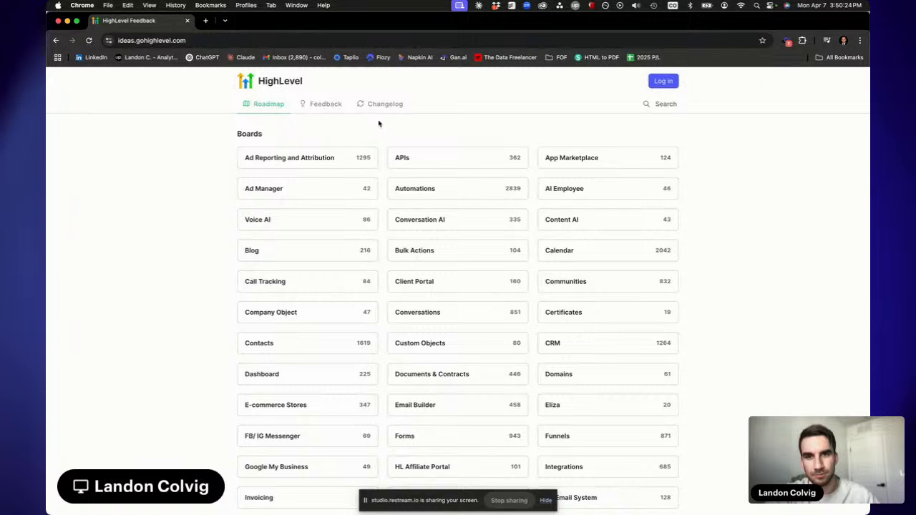
pyautogui.click(306, 45)
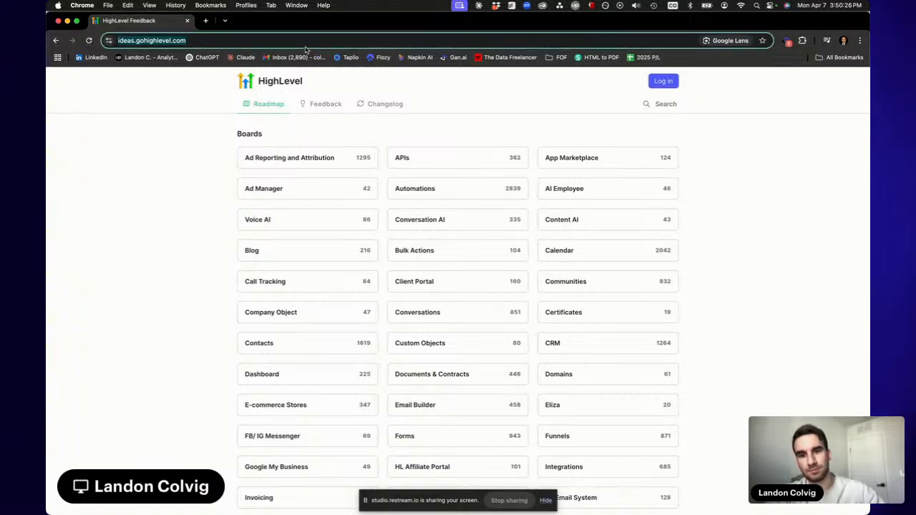
pyautogui.write('go high level make an ac')
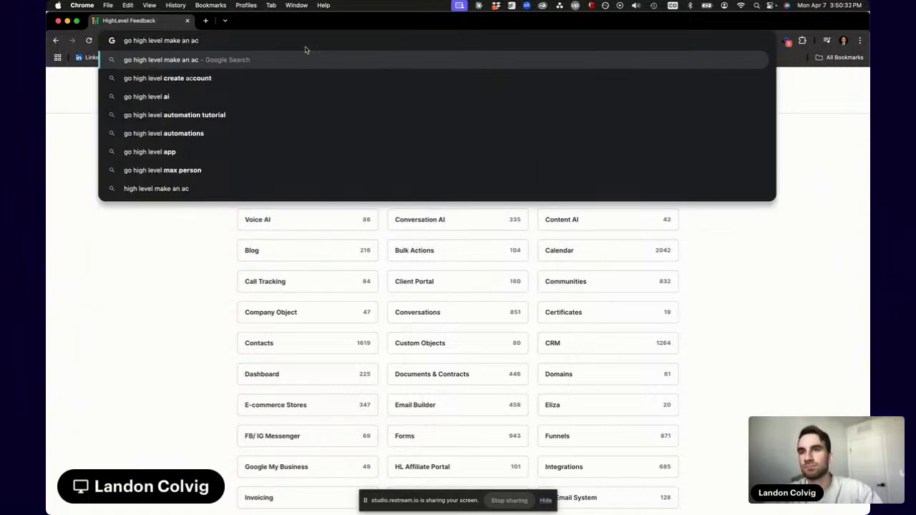
pyautogui.write('ount')
pyautogui.press('Return')
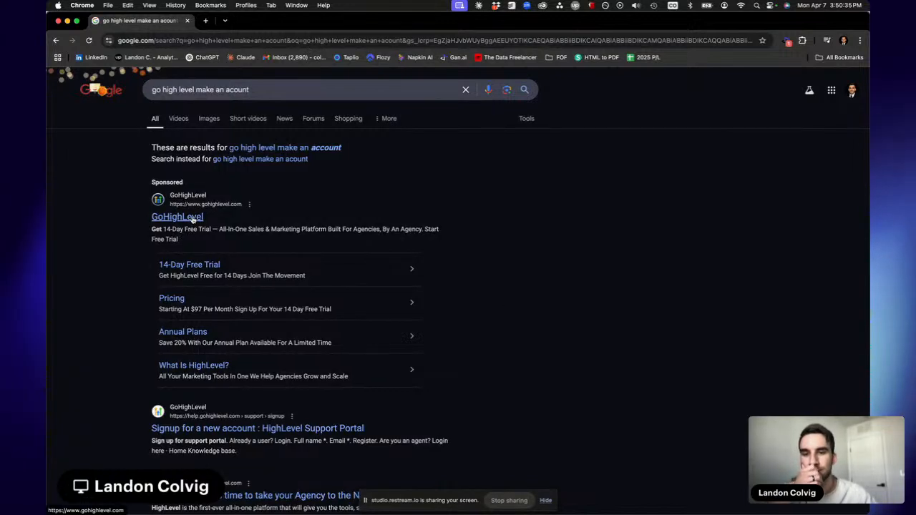
# Step: Open the HighLevel Support Portal signup page and fill in the full name and e-mail fields
pyautogui.click(258, 428)
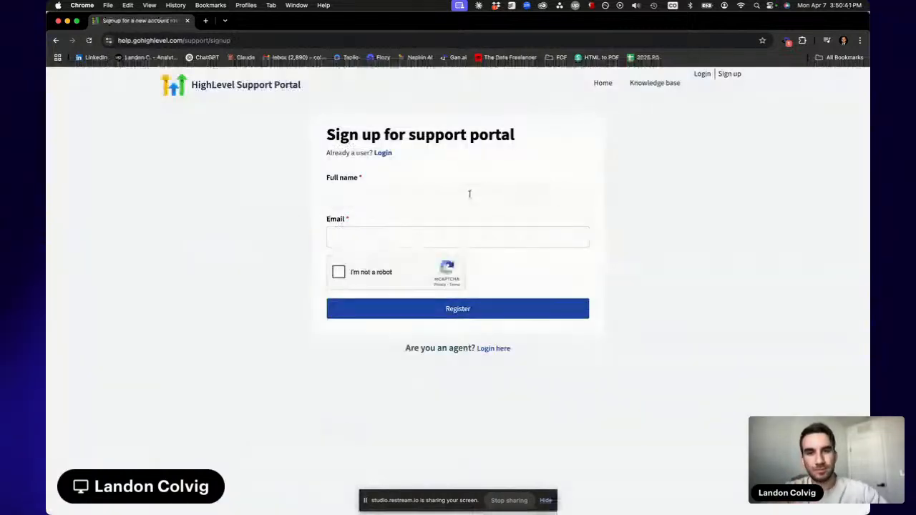
pyautogui.click(462, 196)
pyautogui.click(436, 231)
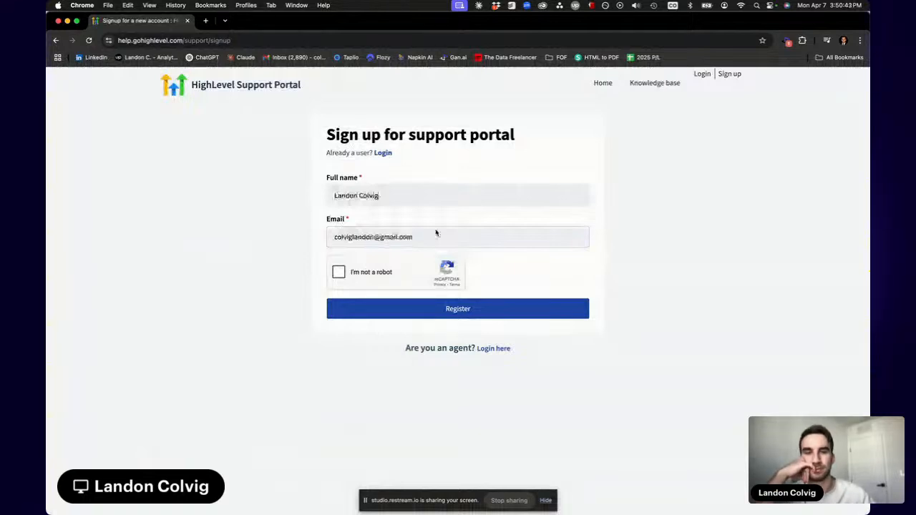
# Step: Complete the reCAPTCHA image challenge and register for the support portal
pyautogui.click(338, 272)
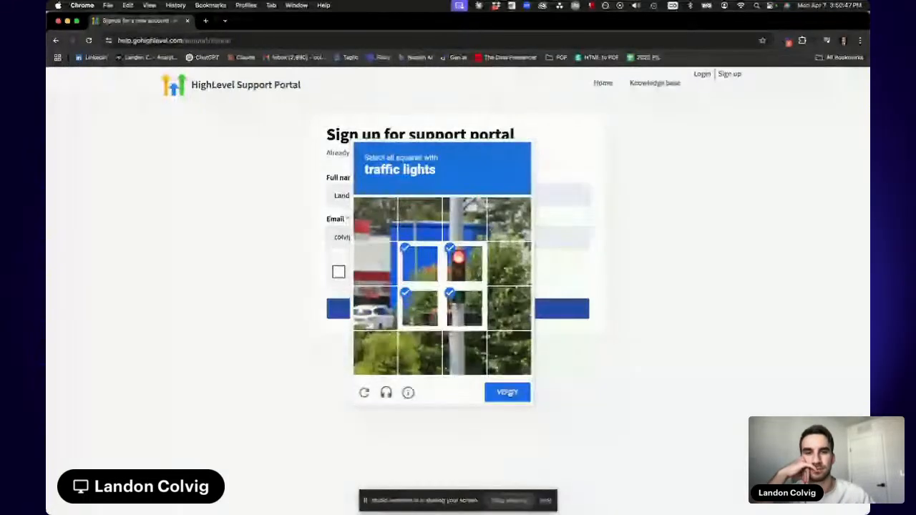
pyautogui.click(464, 262)
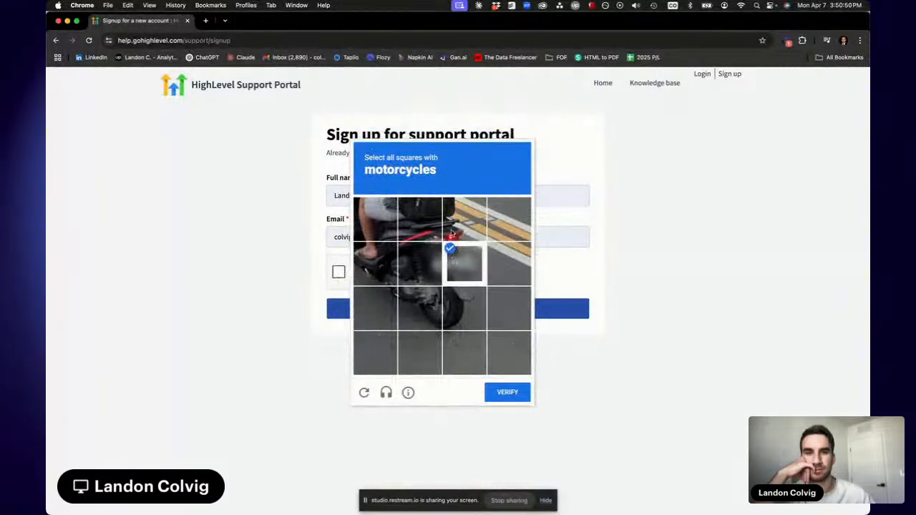
pyautogui.click(464, 218)
pyautogui.click(420, 219)
pyautogui.click(375, 218)
pyautogui.click(379, 266)
pyautogui.click(419, 263)
pyautogui.click(420, 307)
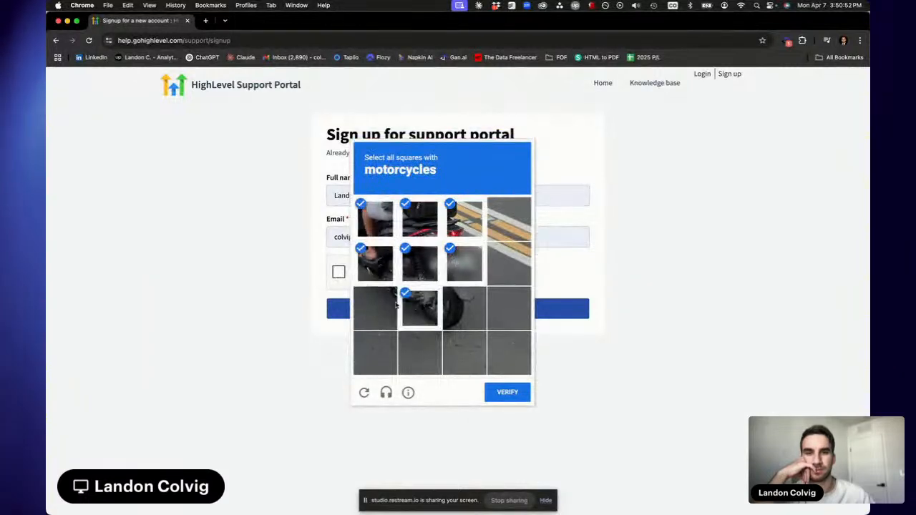
pyautogui.click(375, 307)
pyautogui.click(463, 307)
pyautogui.click(507, 392)
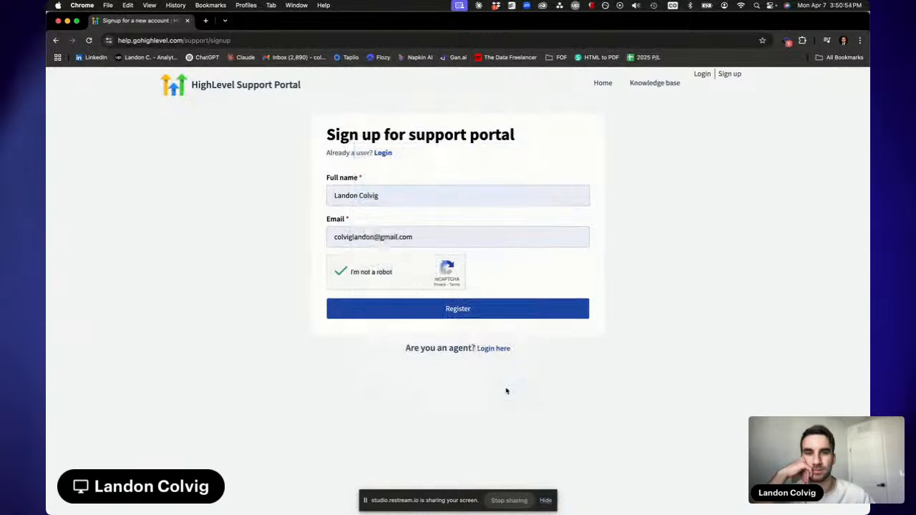
pyautogui.click(509, 313)
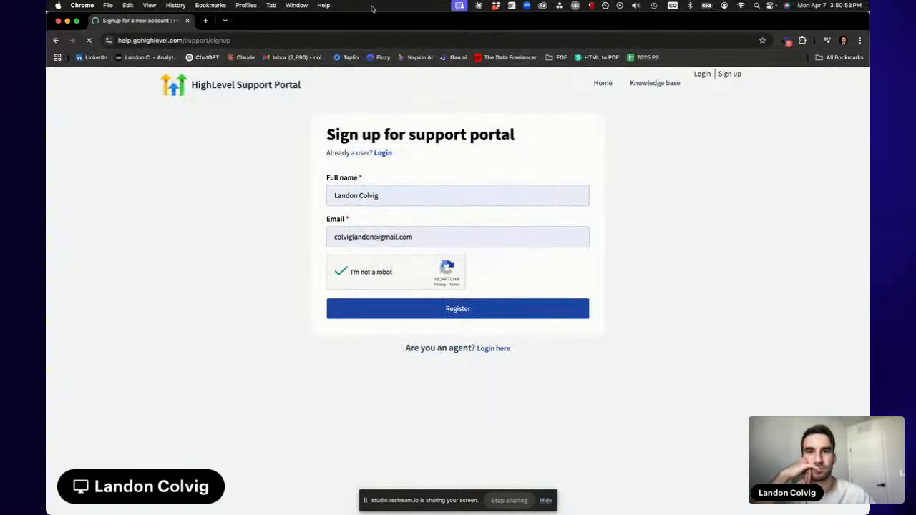
# Step: Fill in the saved e-mail address on the support portal login form
pyautogui.click(405, 224)
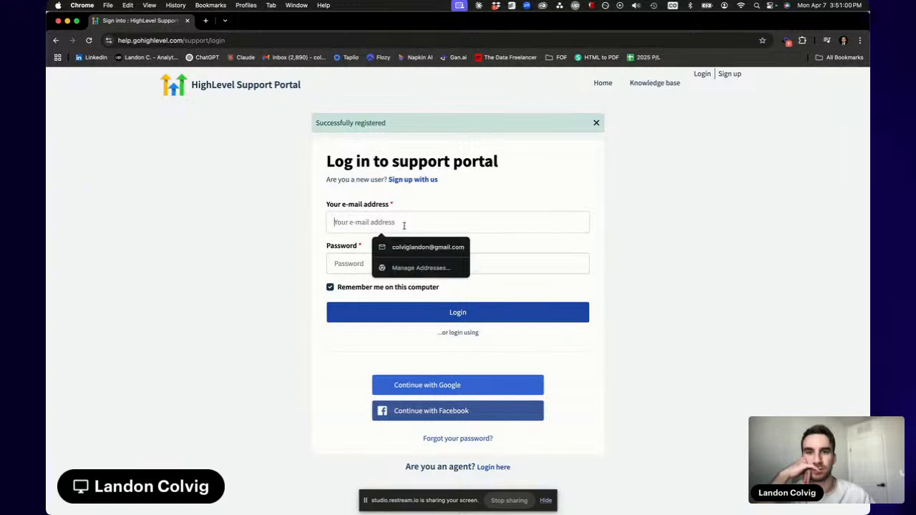
pyautogui.click(413, 246)
pyautogui.click(388, 271)
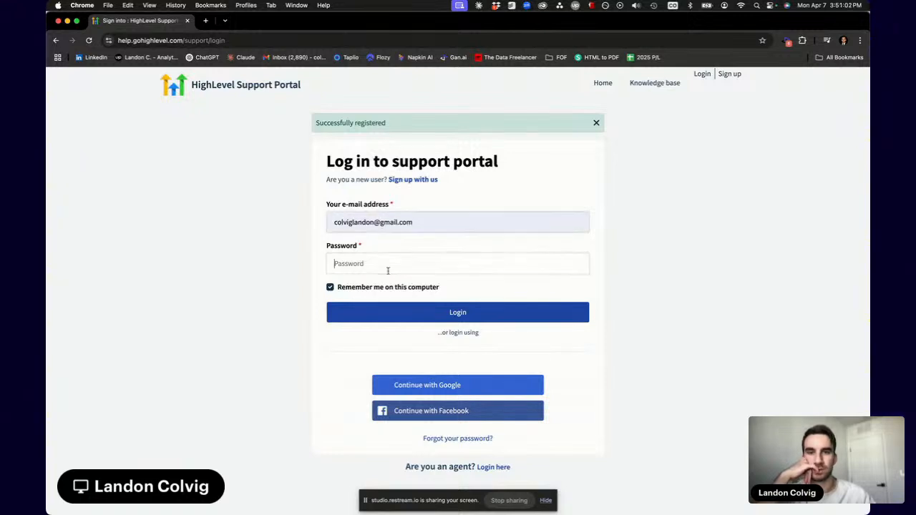
pyautogui.rightClick(424, 266)
pyautogui.click(444, 269)
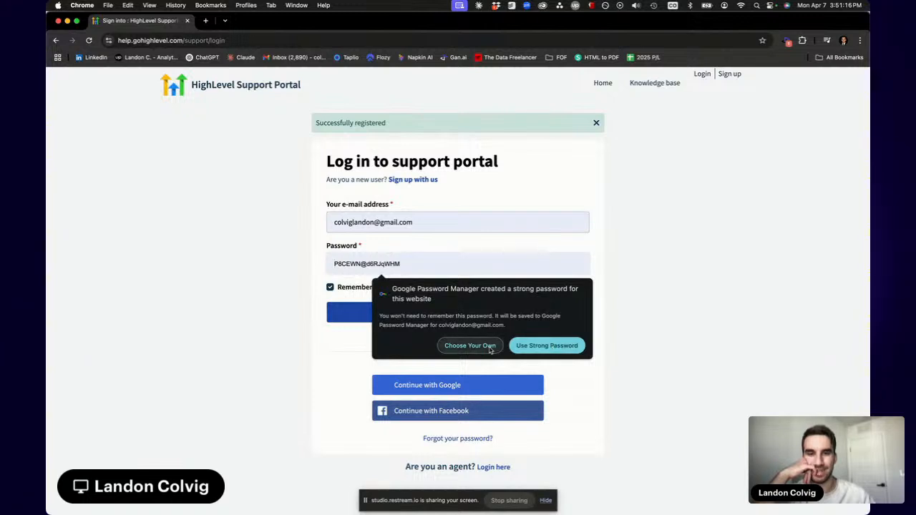
pyautogui.click(609, 302)
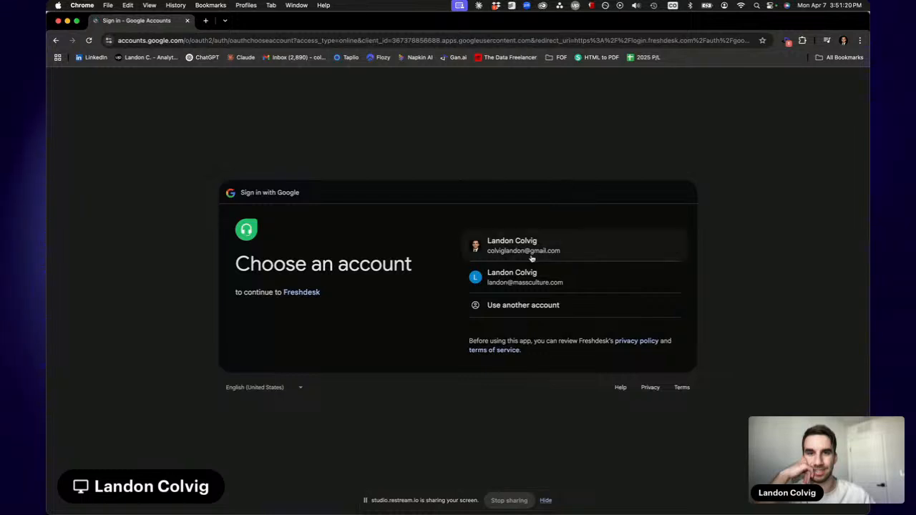
# Step: Sign in to the support portal with the Google account and check the account menu
pyautogui.click(530, 246)
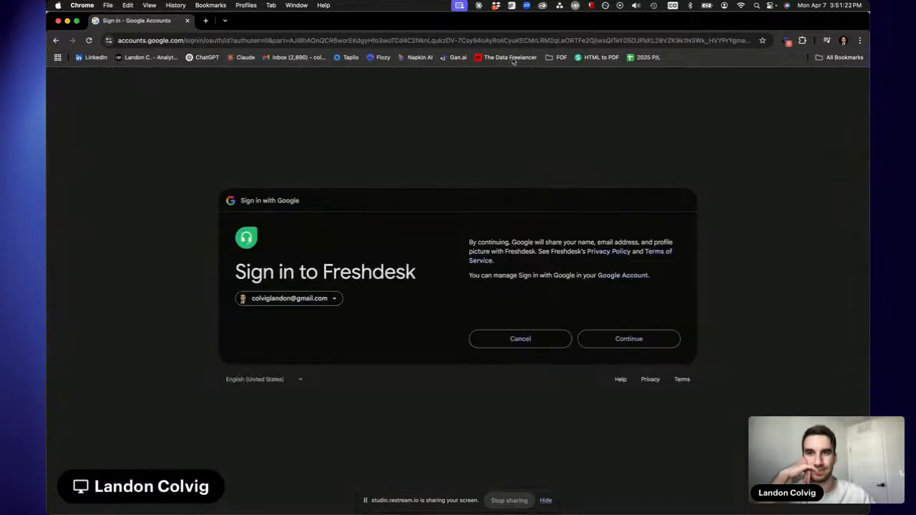
pyautogui.click(614, 333)
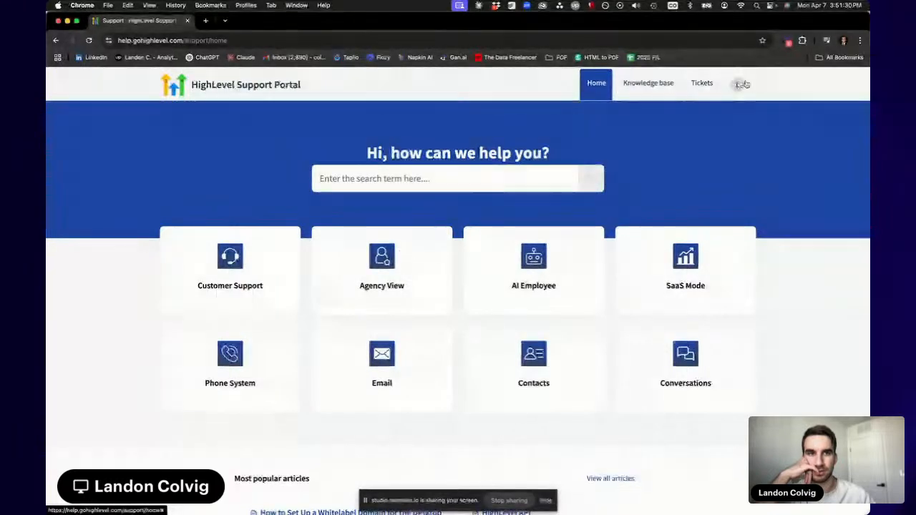
pyautogui.click(742, 84)
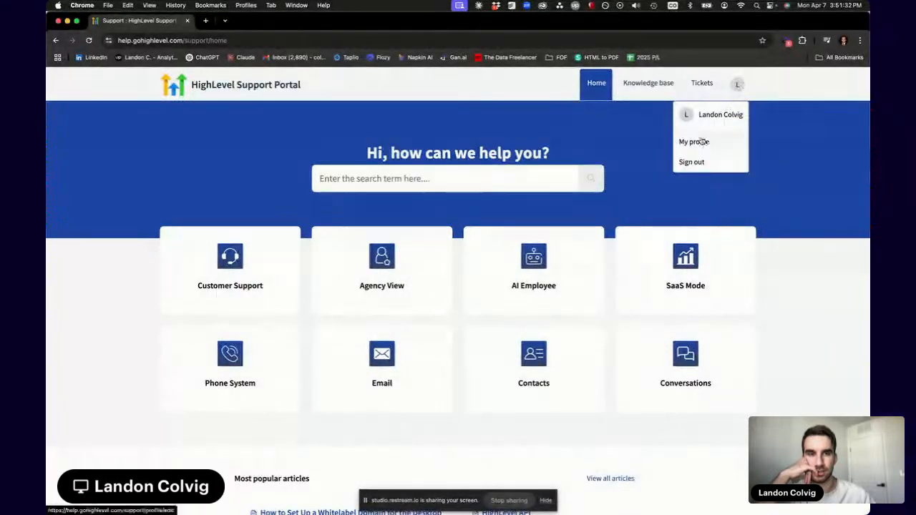
pyautogui.click(621, 219)
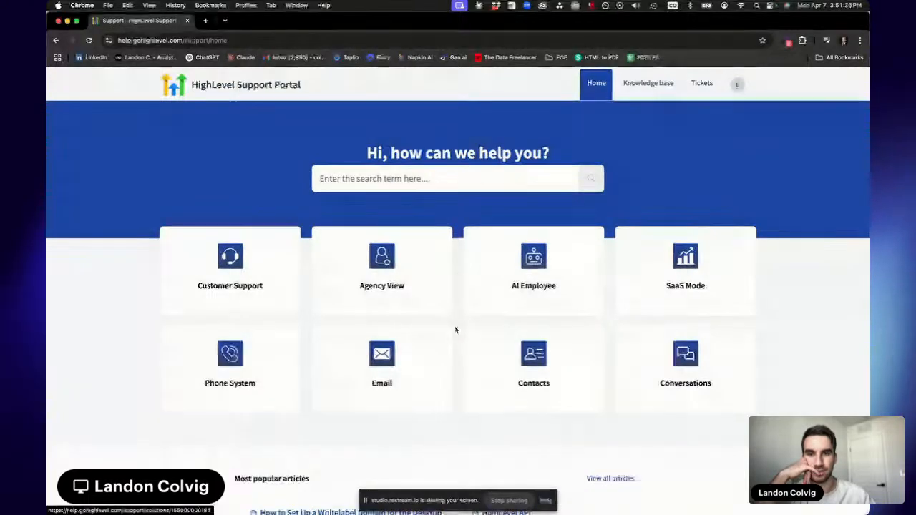
pyautogui.scroll(-5, 455, 358)
pyautogui.scroll(5, 446, 268)
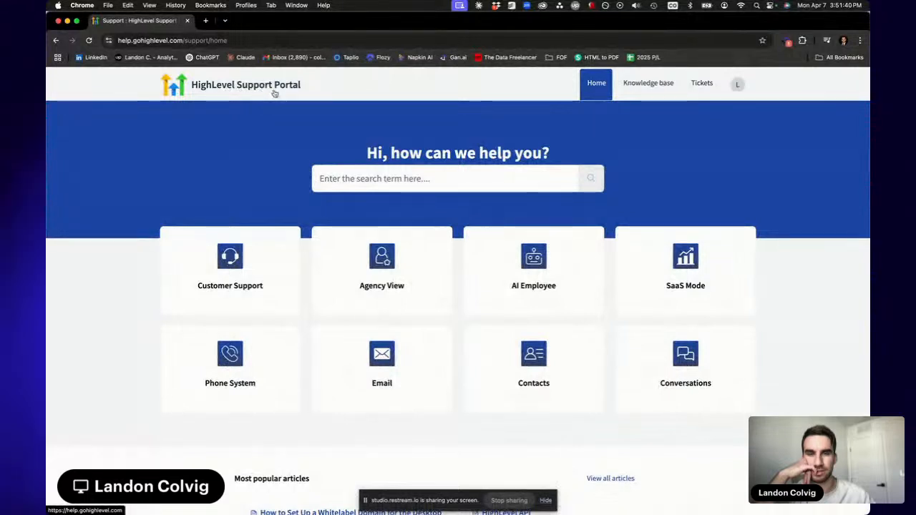
# Step: Search Google for 'go high level developer' and open the HighLevel Developers Community site
pyautogui.click(256, 40)
pyautogui.write('go high e')
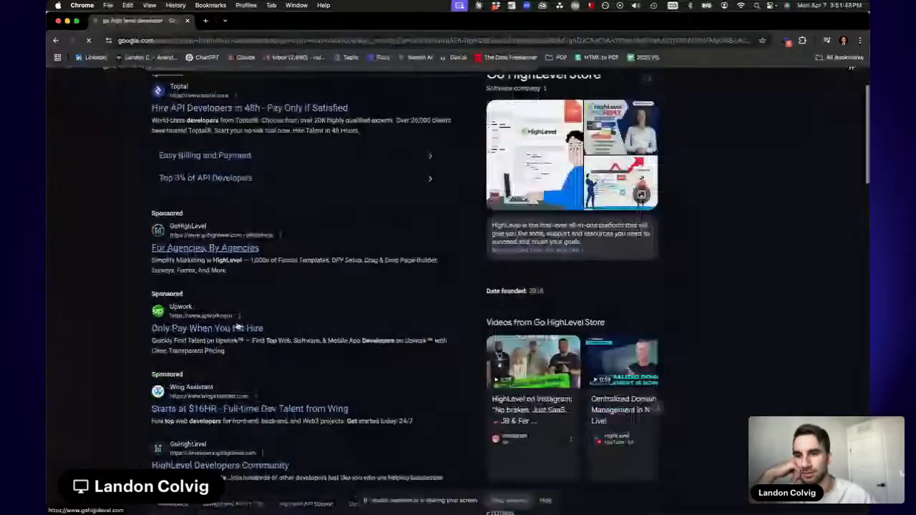
pyautogui.scroll(-3, 239, 325)
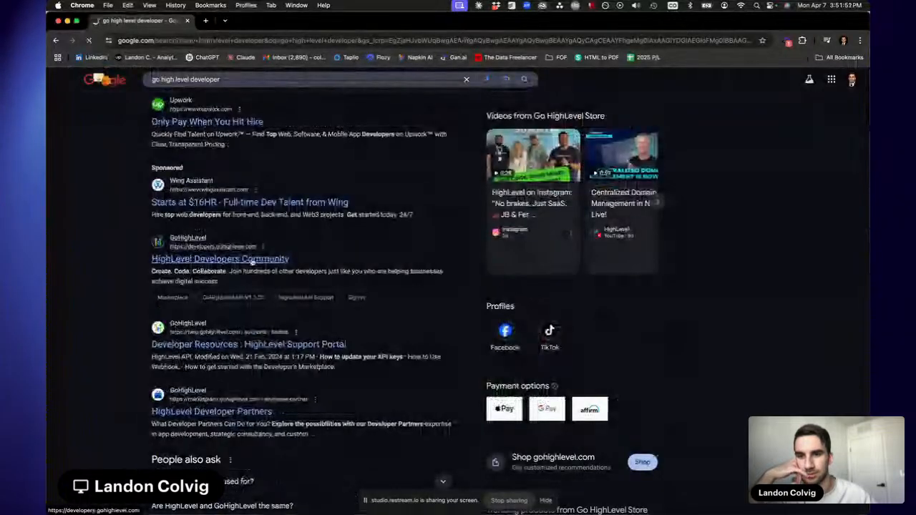
pyautogui.click(252, 262)
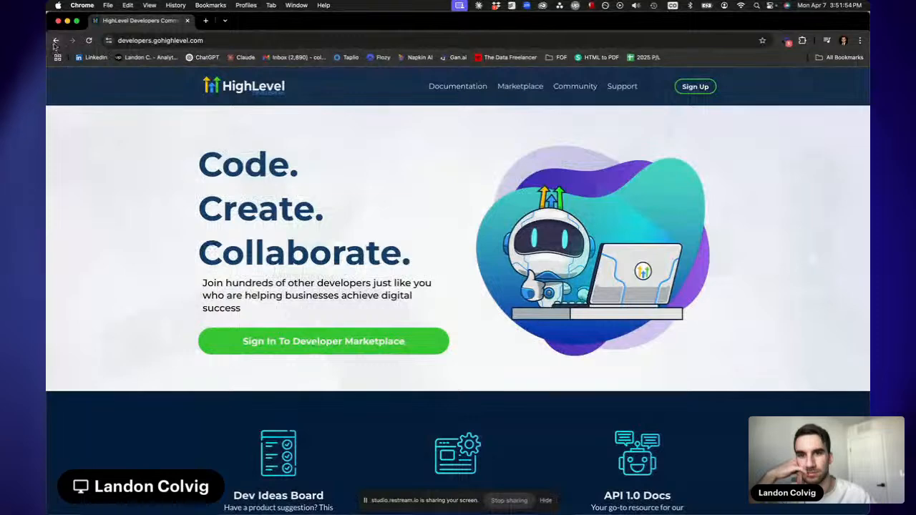
pyautogui.click(695, 87)
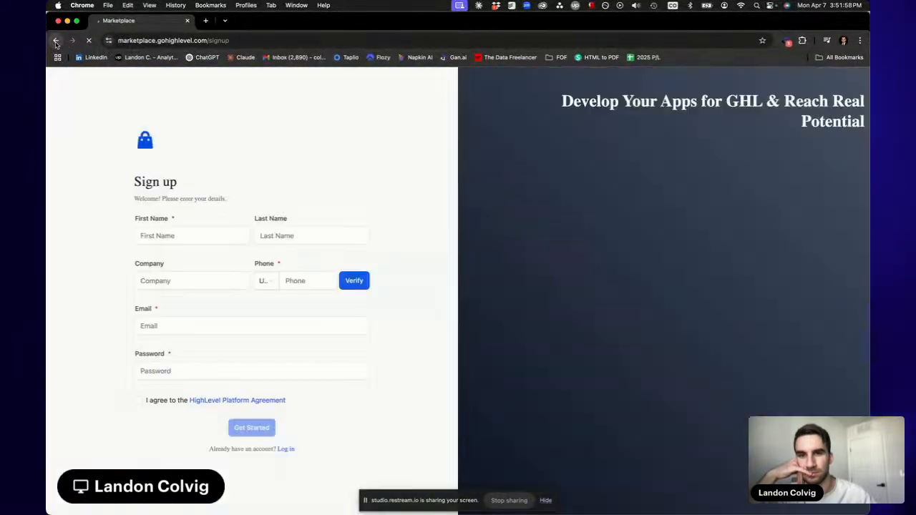
pyautogui.click(57, 41)
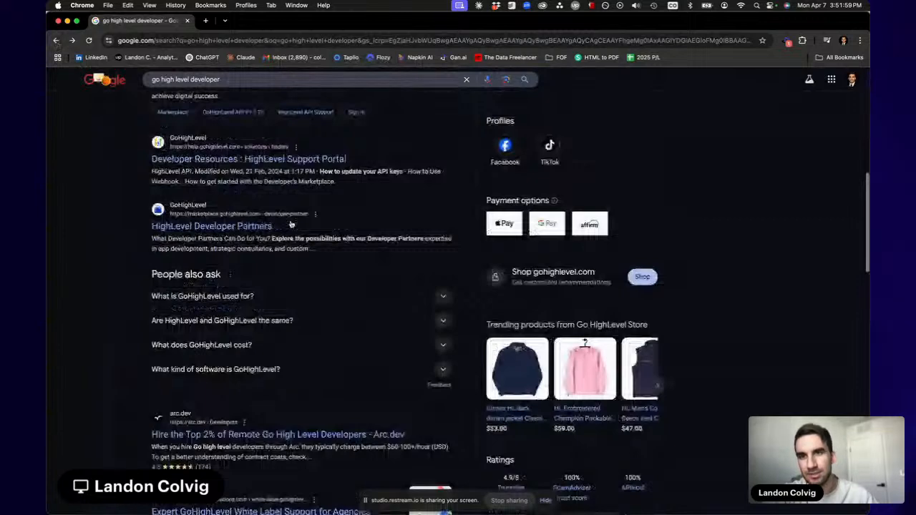
pyautogui.scroll(10, 296, 259)
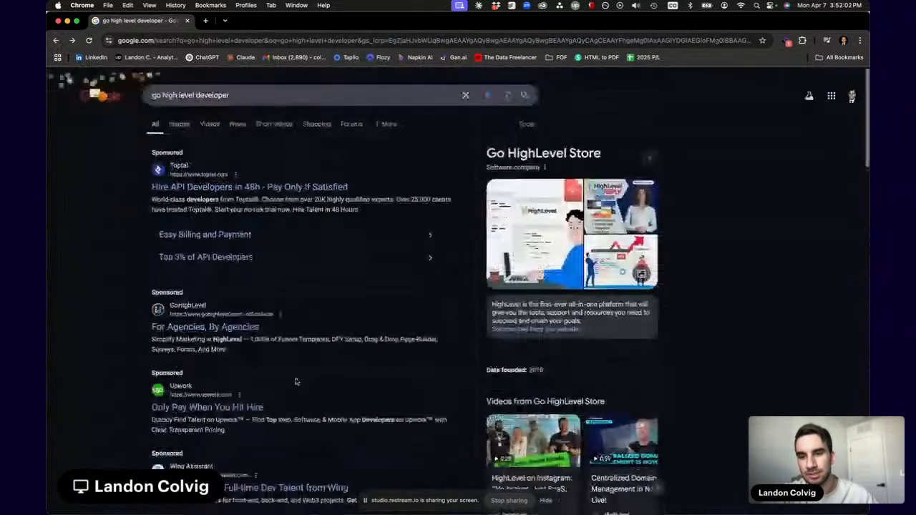
# Step: Search Google for 'go high level developer login' and scan the results
pyautogui.click(258, 90)
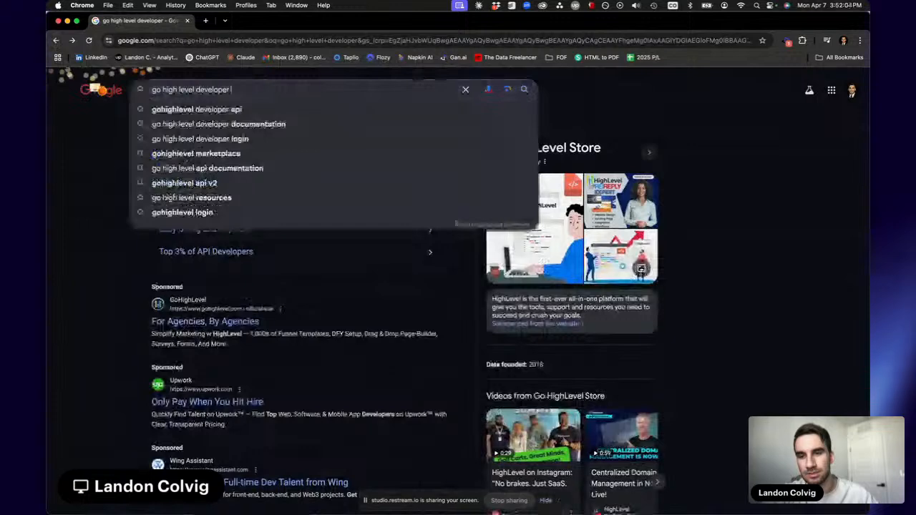
pyautogui.write('log')
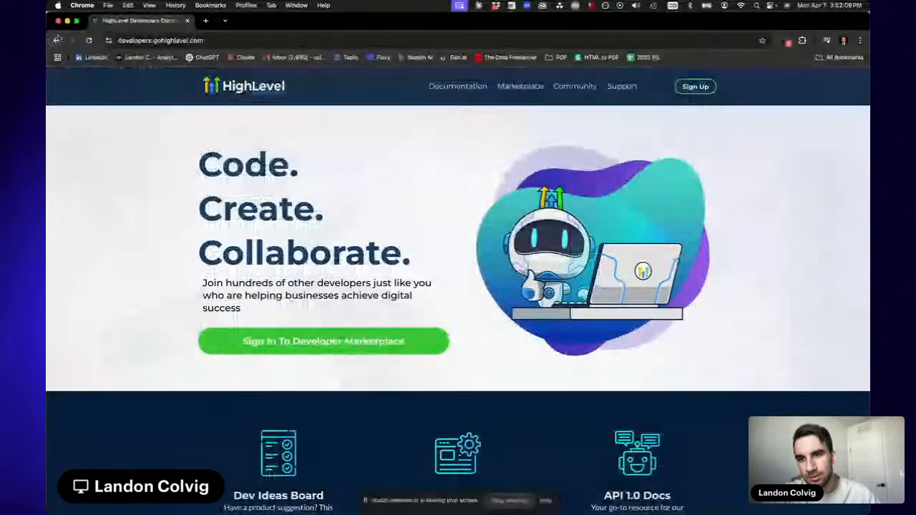
pyautogui.press('super+Left')
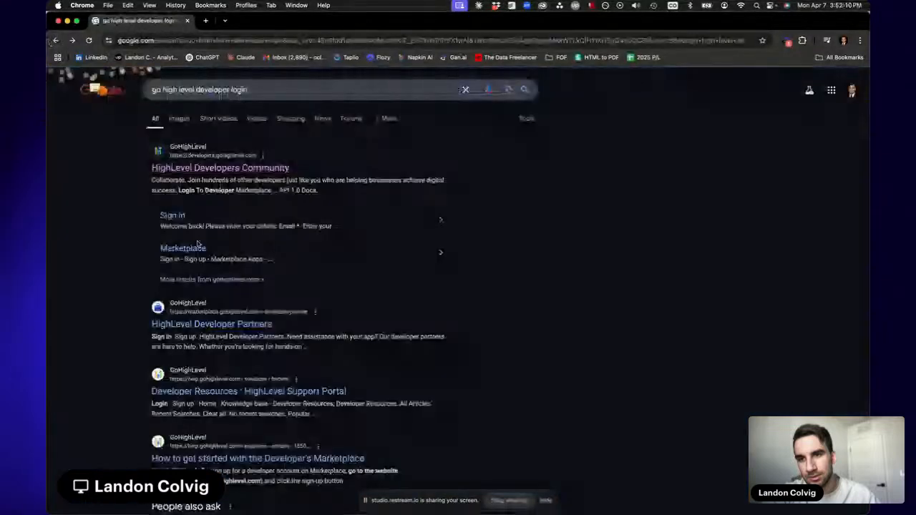
pyautogui.scroll(-1, 198, 244)
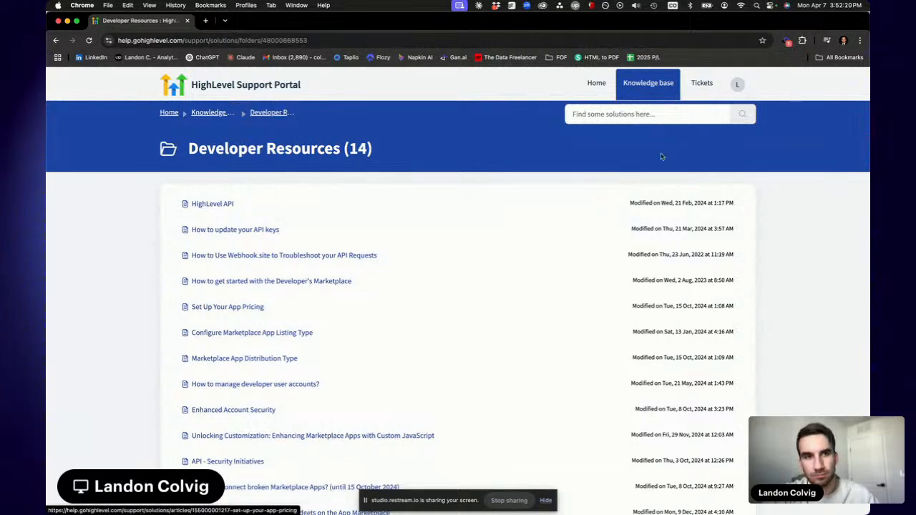
# Step: Open the support portal profile page and review its fields
pyautogui.click(740, 86)
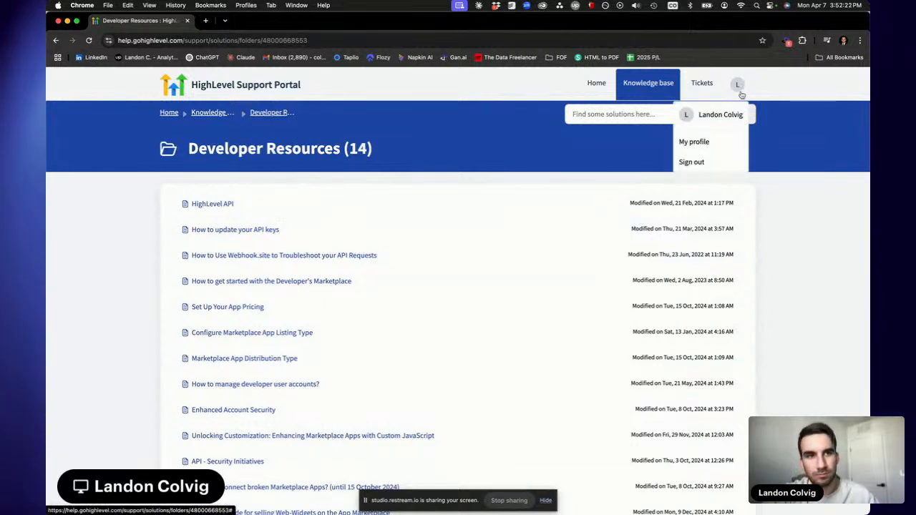
pyautogui.click(707, 143)
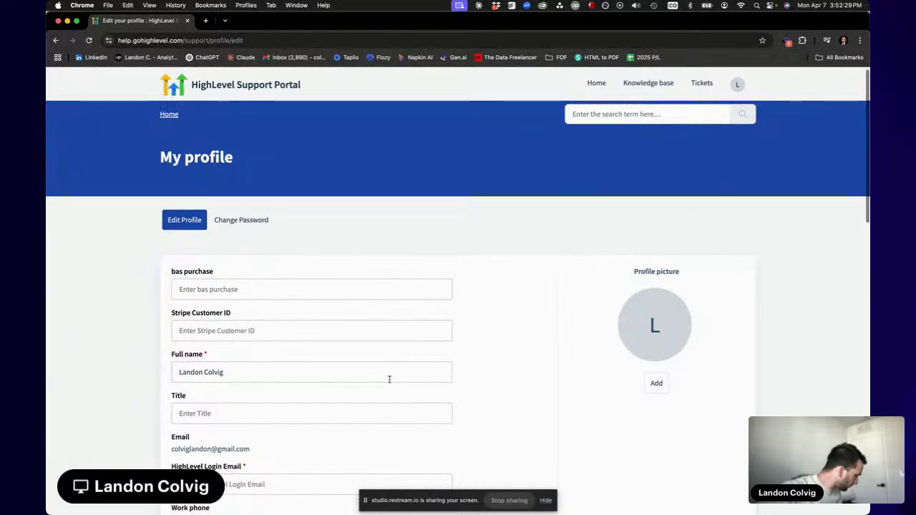
pyautogui.scroll(-3, 389, 379)
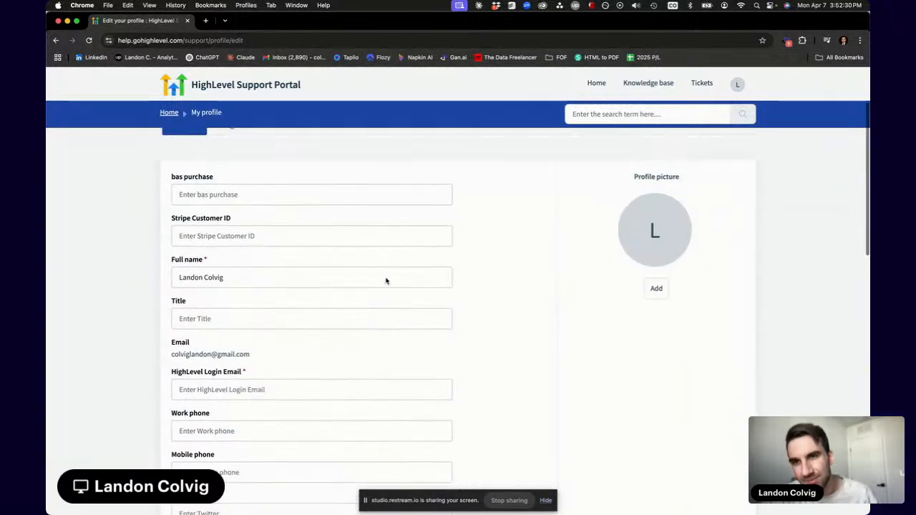
pyautogui.scroll(3, 386, 281)
pyautogui.click(228, 40)
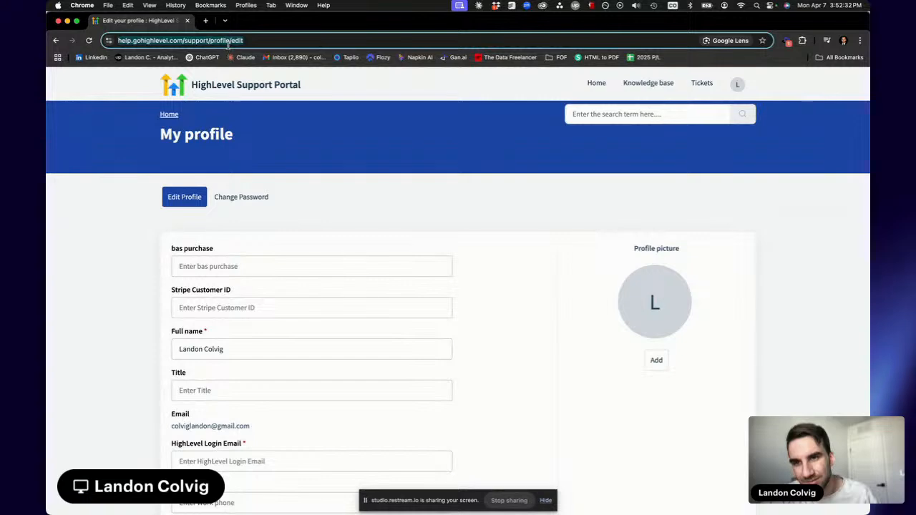
pyautogui.scroll(-15, 341, 218)
pyautogui.scroll(15, 336, 229)
pyautogui.click(282, 282)
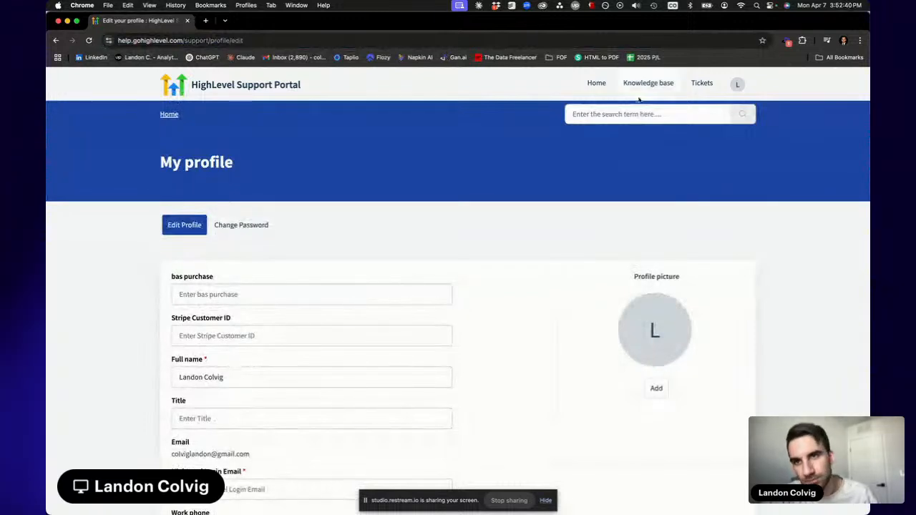
# Step: Search Google for 'go high level sandbox' in a new tab and open the developer sandbox account changelog article
pyautogui.click(206, 21)
pyautogui.write('go high level s')
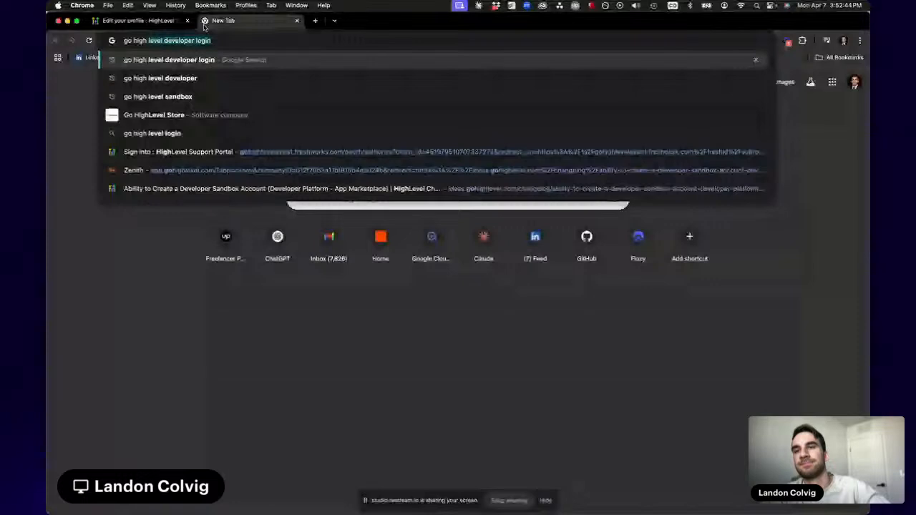
pyautogui.write('andbox')
pyautogui.press('Return')
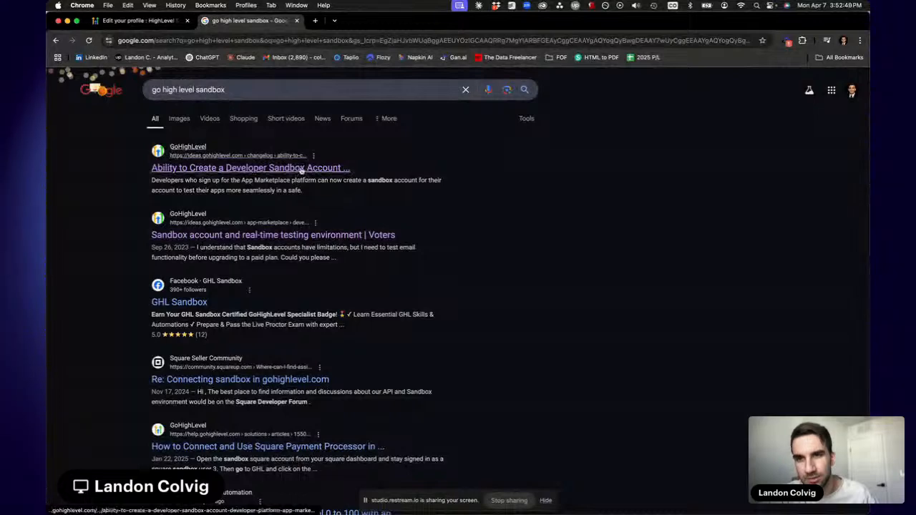
pyautogui.click(301, 169)
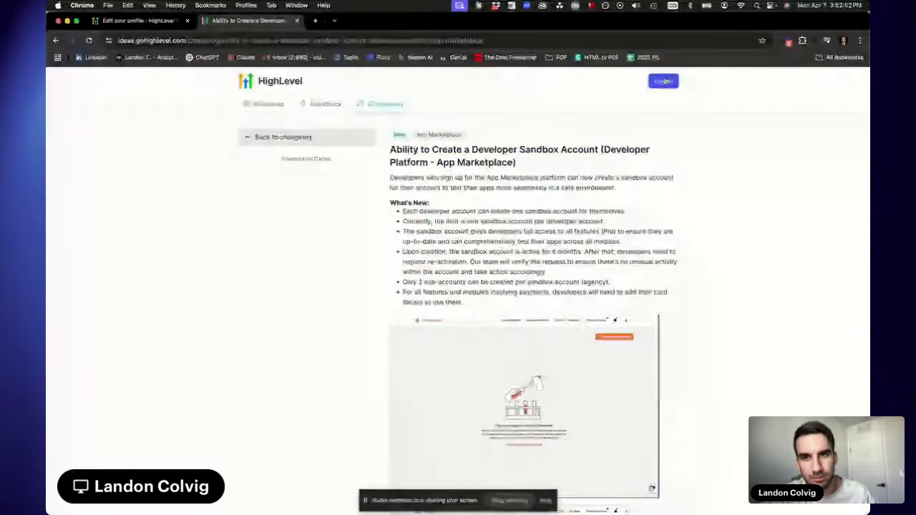
# Step: Try to log in on the ideas changelog page, then open and browse the HighLevel feedback boards
pyautogui.click(664, 81)
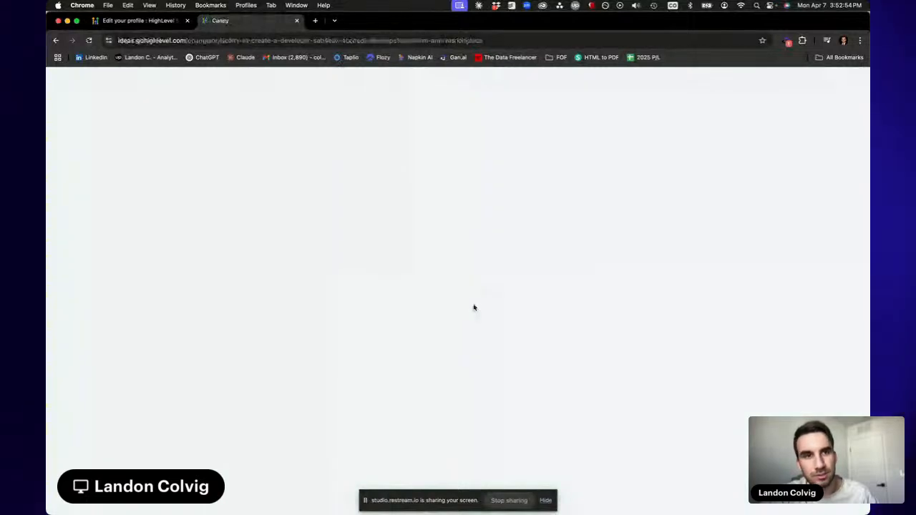
pyautogui.click(672, 80)
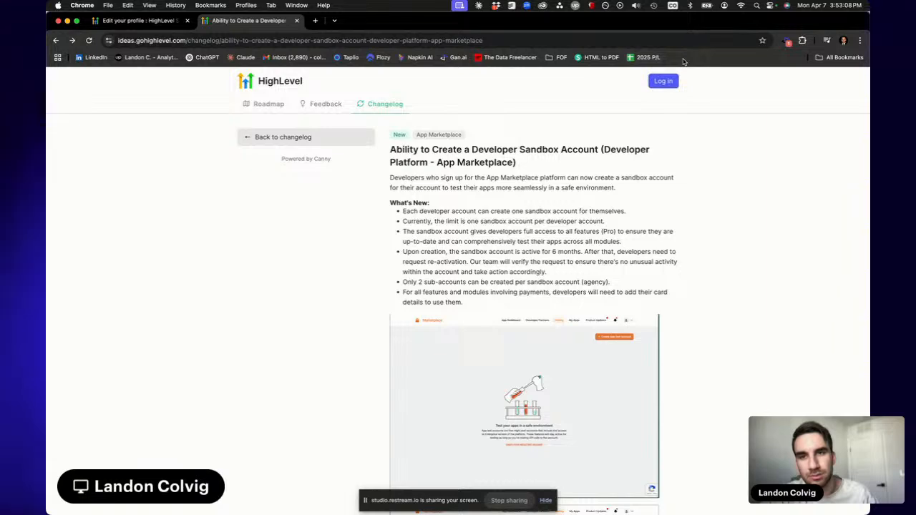
pyautogui.click(249, 85)
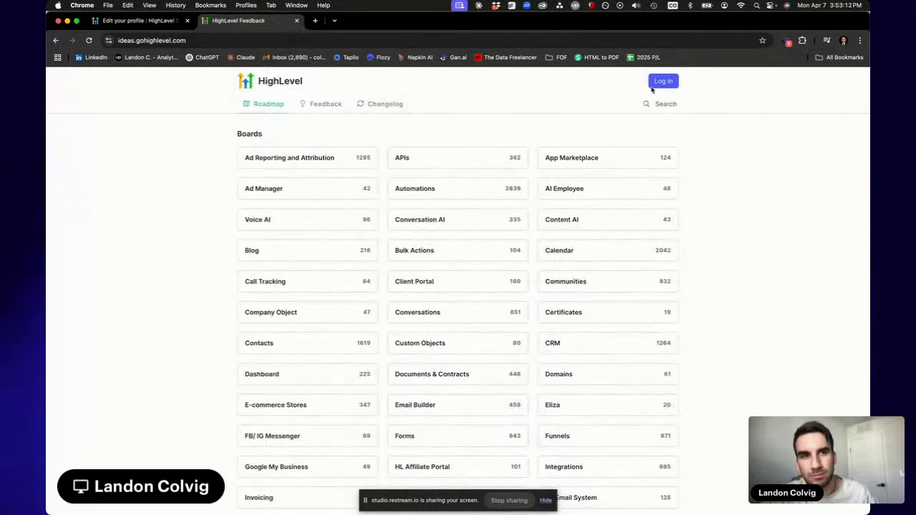
pyautogui.scroll(-10, 568, 169)
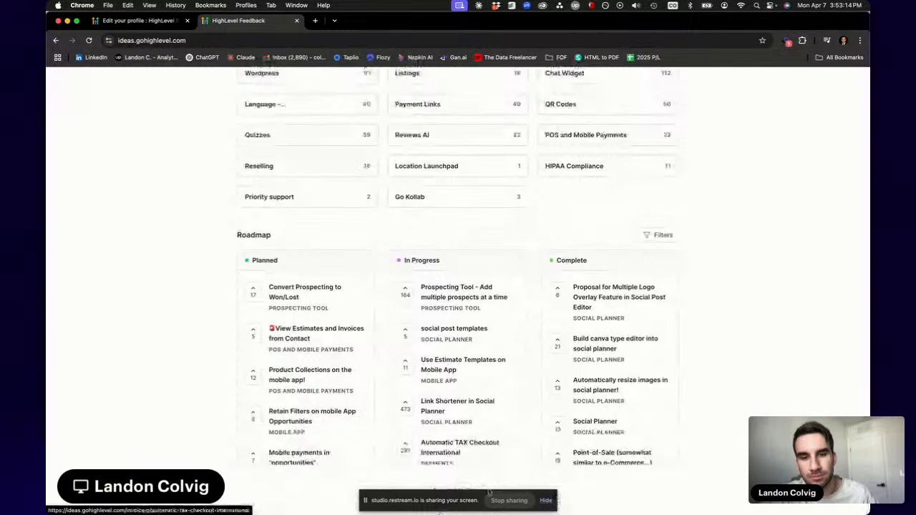
pyautogui.moveTo(459, 504); pyautogui.dragTo(673, 365)
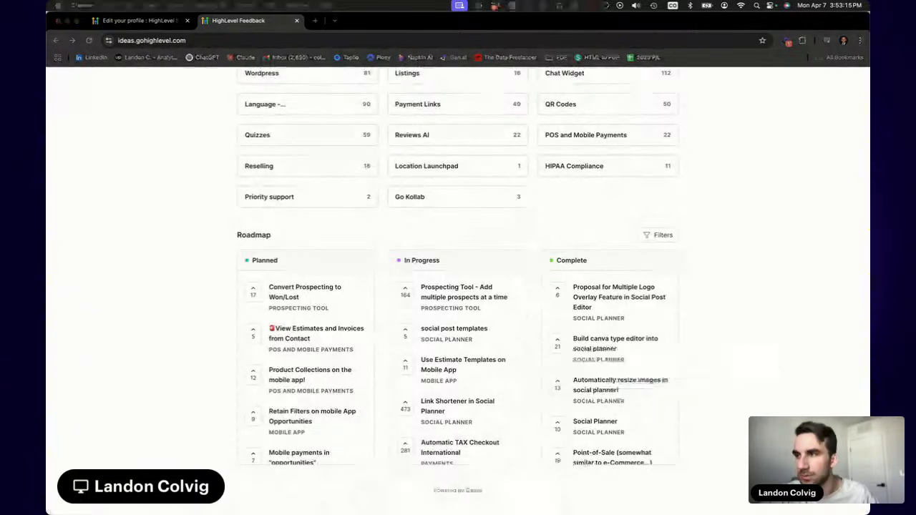
pyautogui.scroll(10, 834, 262)
# Step: Search Google for 'go high level login' and open the GoHighLevel login result
pyautogui.click(203, 41)
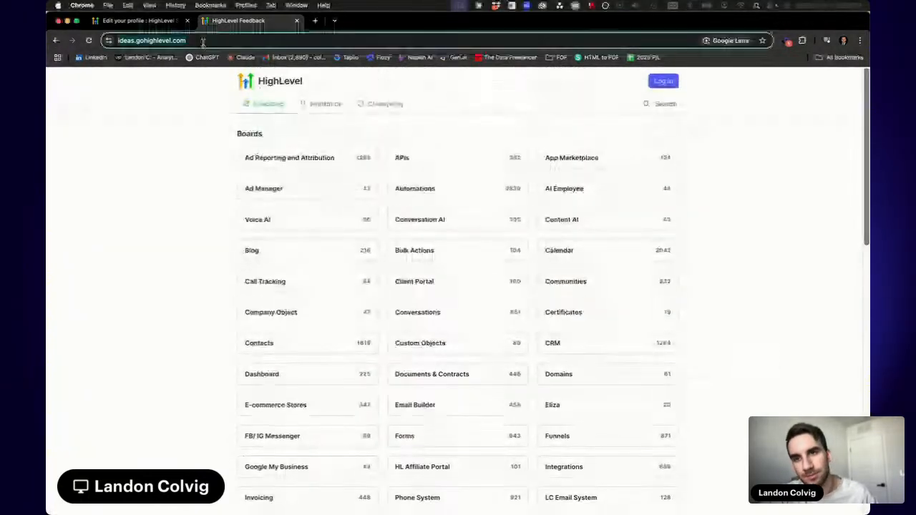
pyautogui.write('go high ')
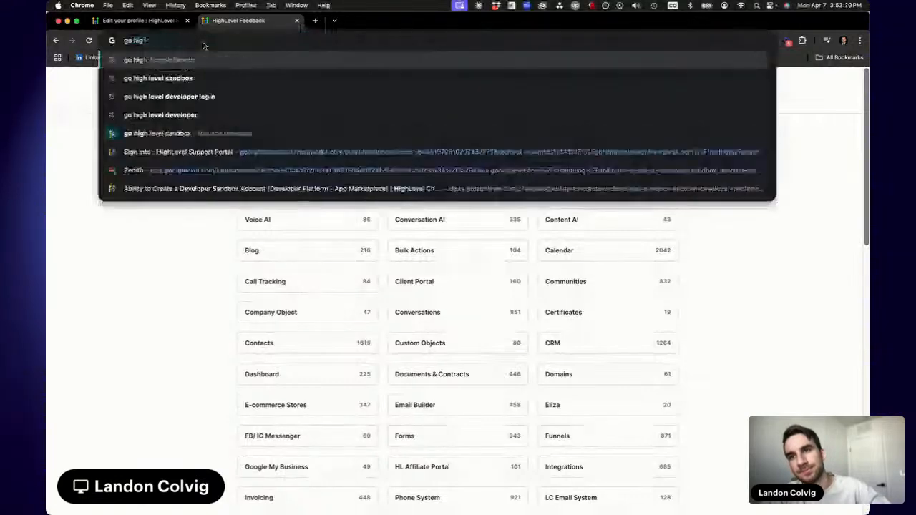
pyautogui.write('level login')
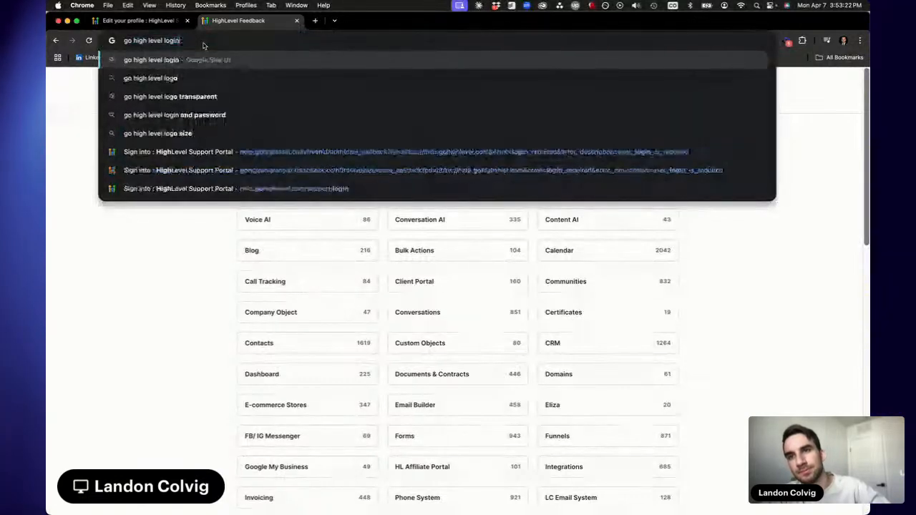
pyautogui.press('Return')
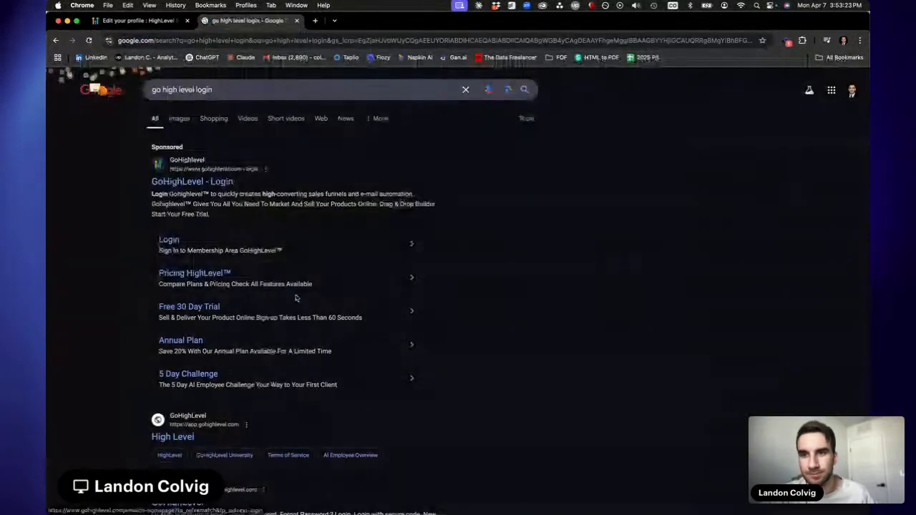
pyautogui.click(211, 184)
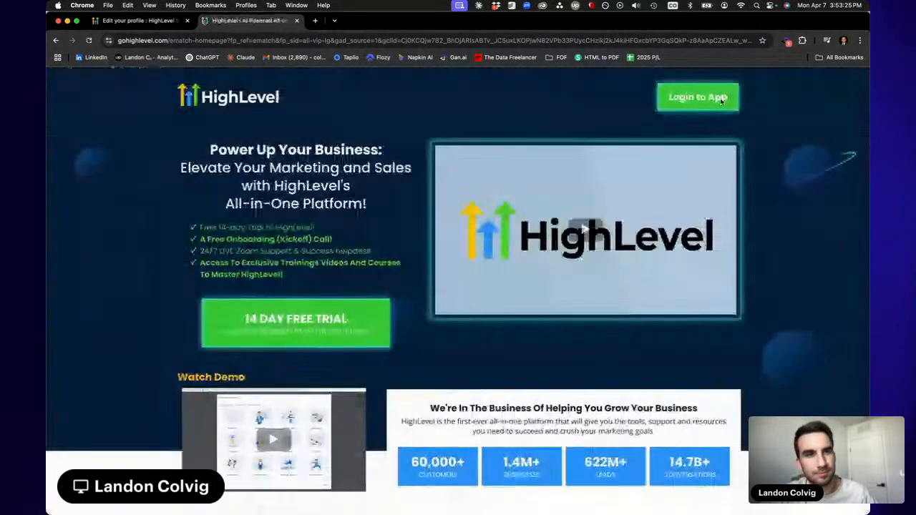
# Step: Open the HighLevel app and sign out of the current agency account
pyautogui.click(708, 104)
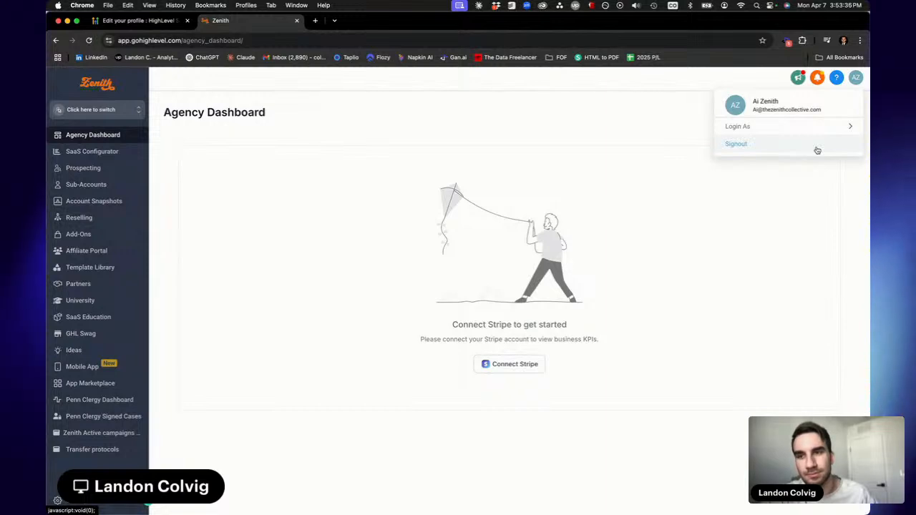
pyautogui.click(817, 150)
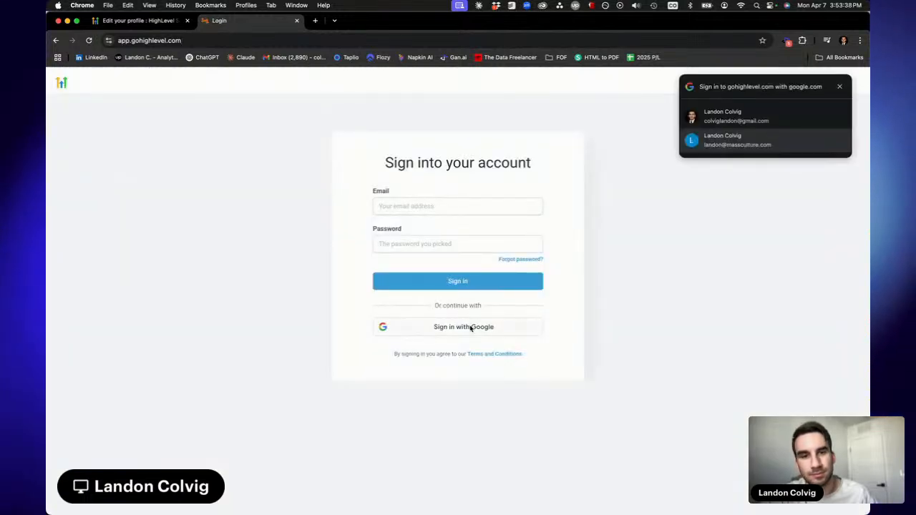
# Step: Try to sign in to HighLevel with the Google account, then select the login fields
pyautogui.click(470, 327)
pyautogui.click(425, 295)
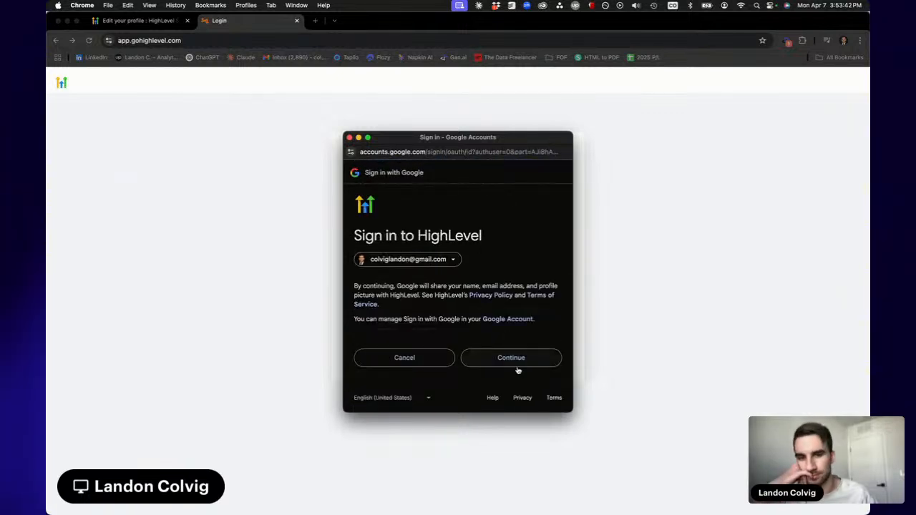
pyautogui.click(530, 370)
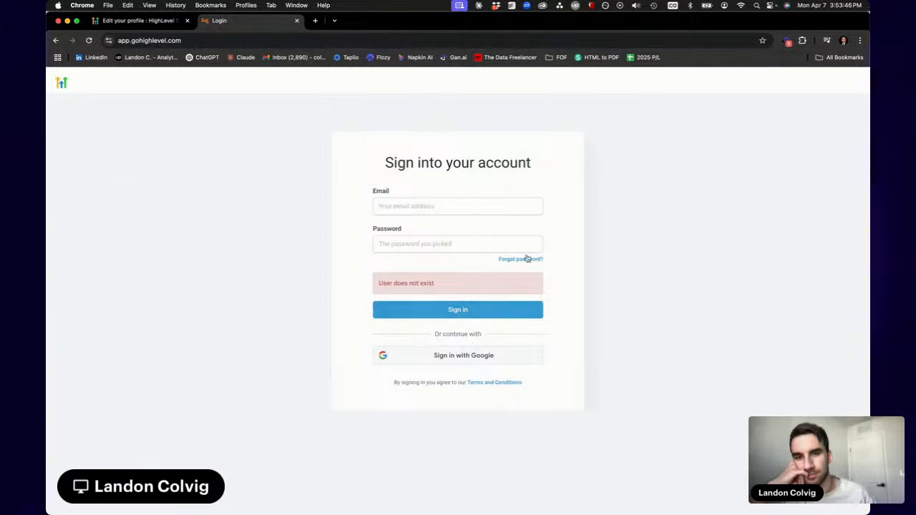
pyautogui.click(478, 208)
pyautogui.click(481, 244)
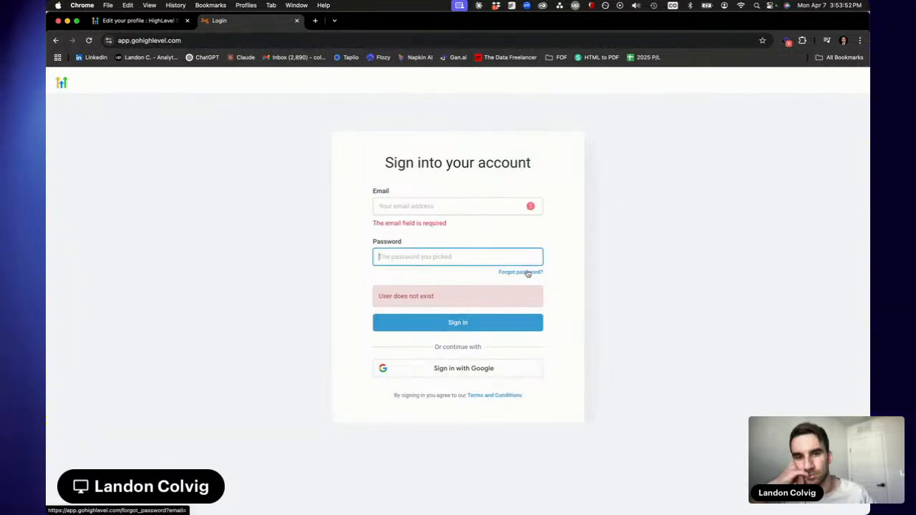
pyautogui.click(501, 207)
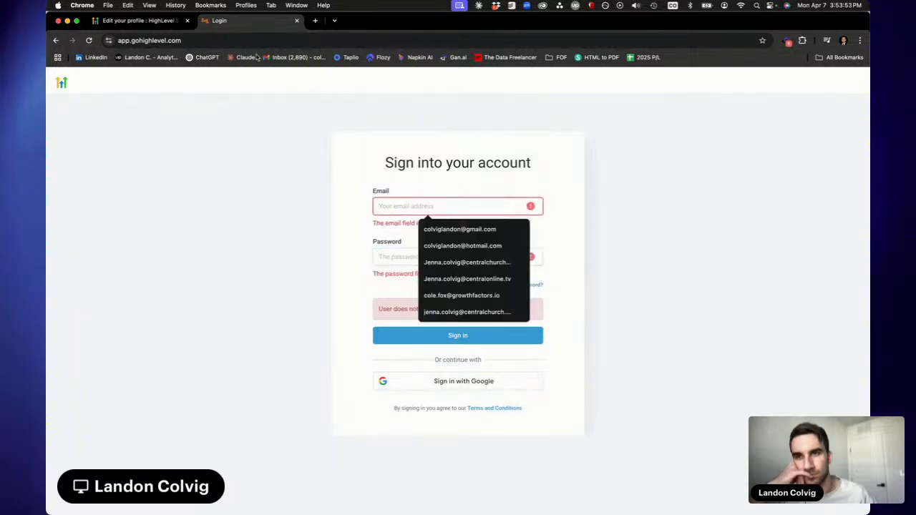
# Step: Search Google for 'create go high level sandbox account' in the profile tab
pyautogui.click(176, 24)
pyautogui.click(231, 40)
pyautogui.write('cra')
pyautogui.write('ete go hig')
pyautogui.write('h level san')
pyautogui.write('dbo')
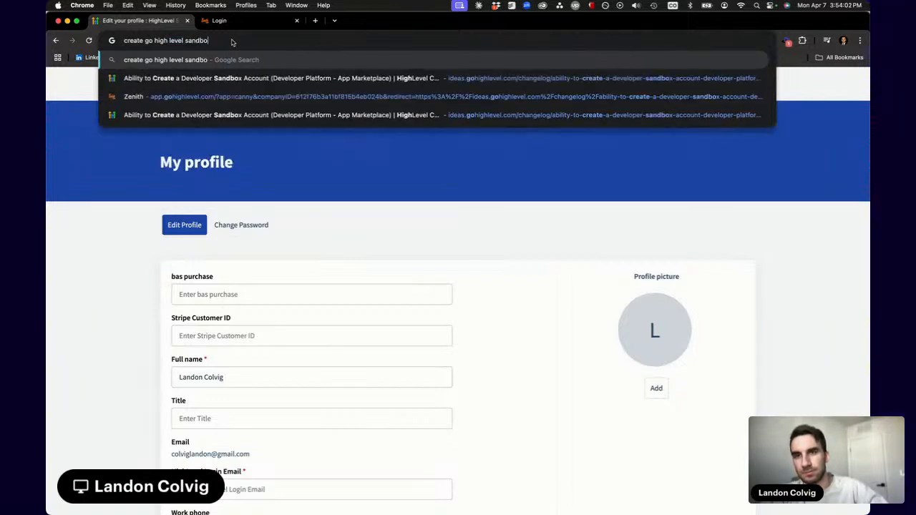
pyautogui.write('x acco')
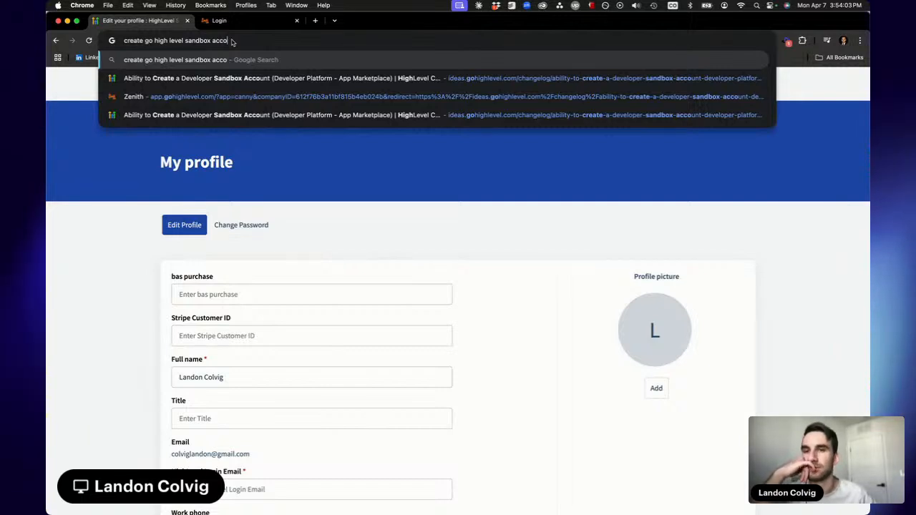
pyautogui.write('unt')
pyautogui.press('Return')
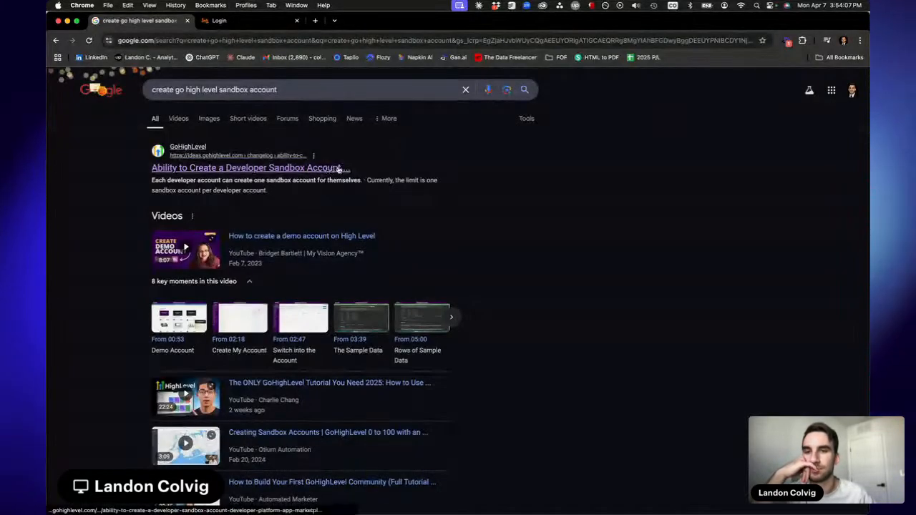
# Step: Open the 'How to create a demo account on High Level' video and set its playback speed to 1.5
pyautogui.scroll(-2, 335, 179)
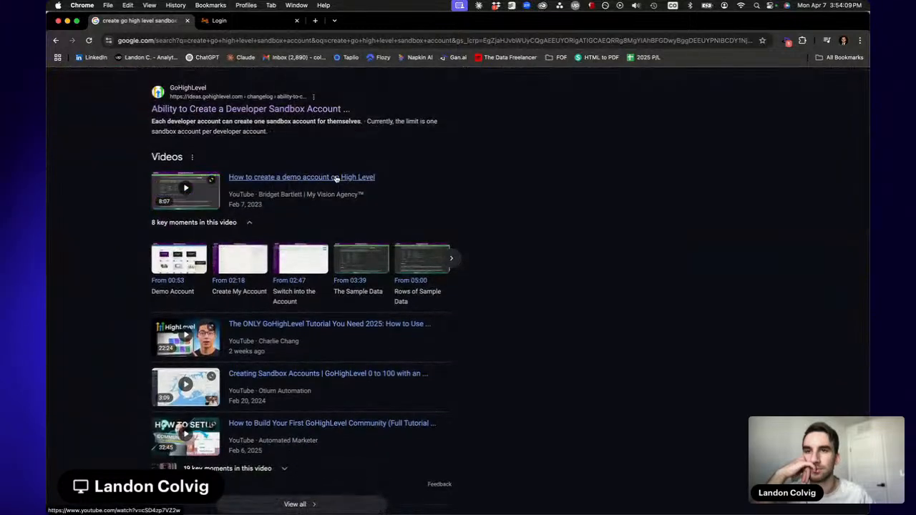
pyautogui.click(335, 179)
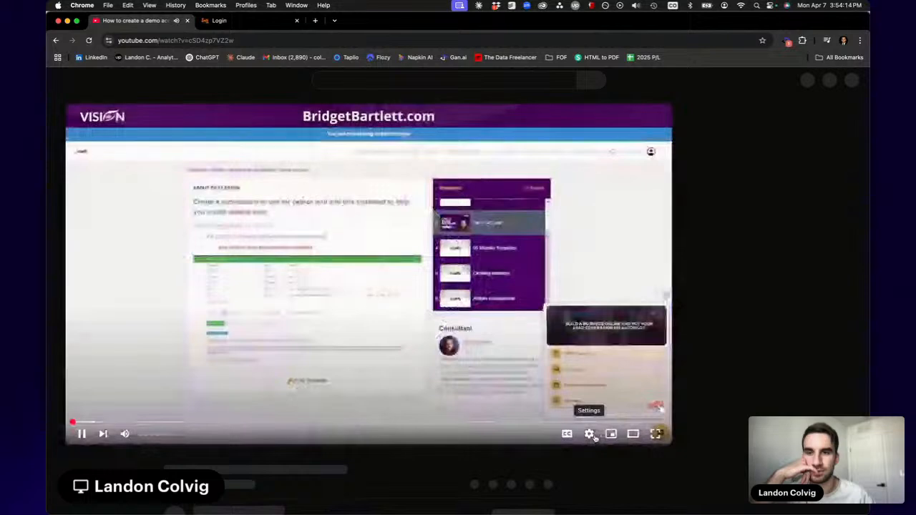
pyautogui.click(579, 433)
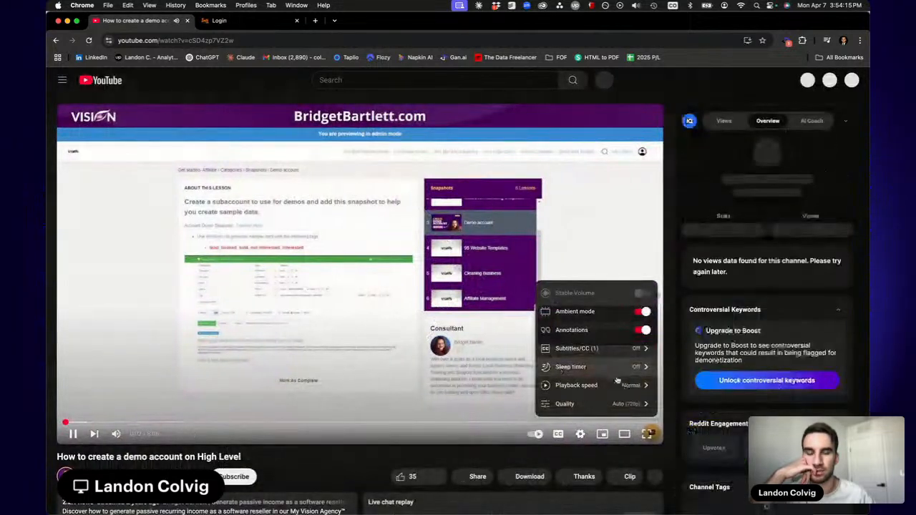
pyautogui.click(617, 383)
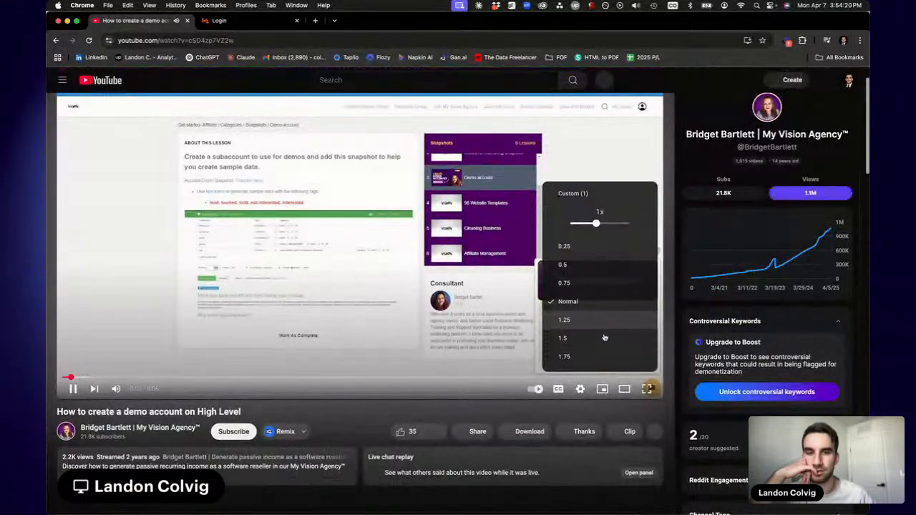
pyautogui.click(583, 342)
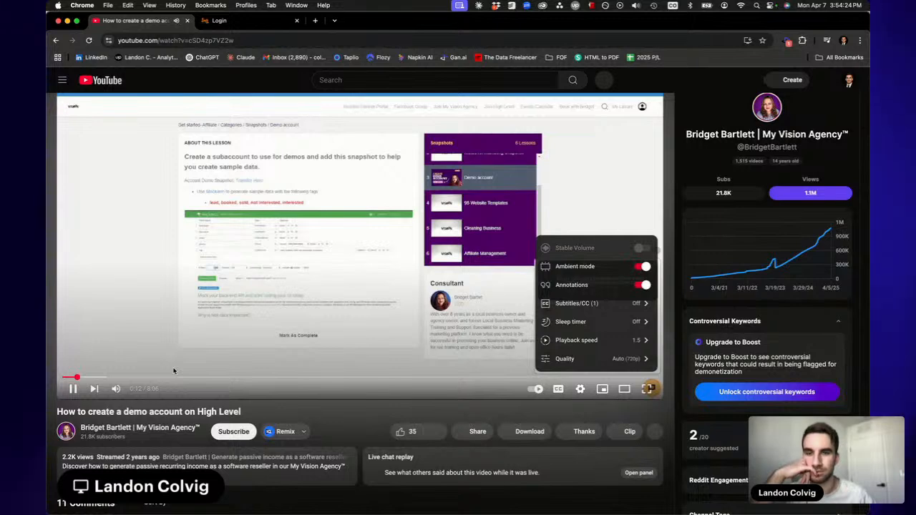
# Step: Skim the demo account video by jumping to different points on its timeline
pyautogui.click(136, 377)
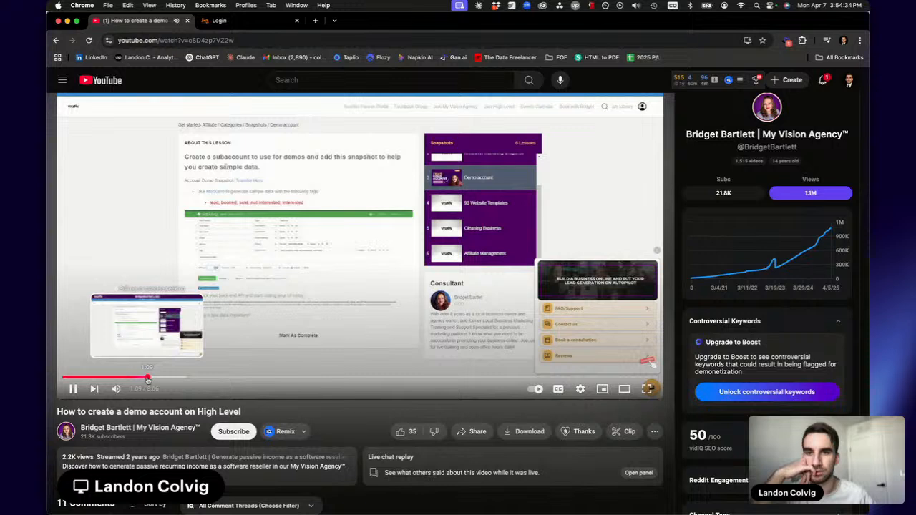
pyautogui.click(194, 378)
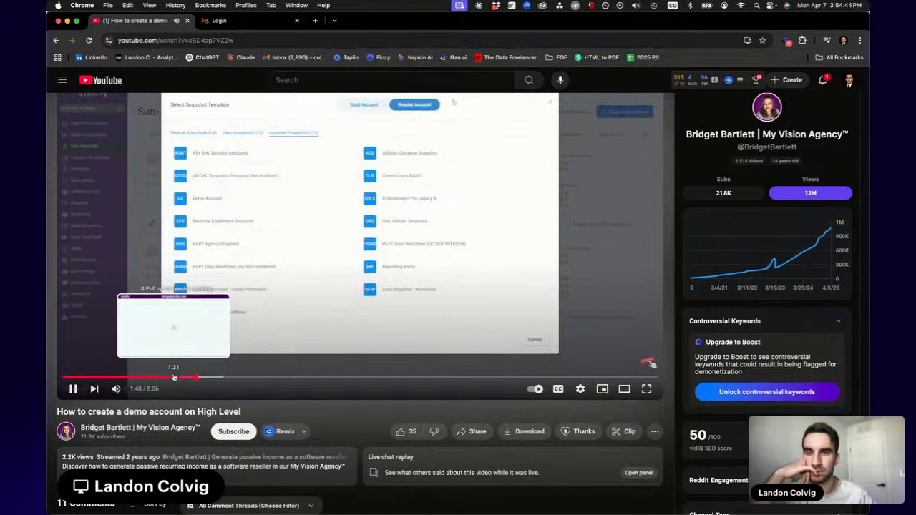
pyautogui.click(174, 378)
pyautogui.click(161, 378)
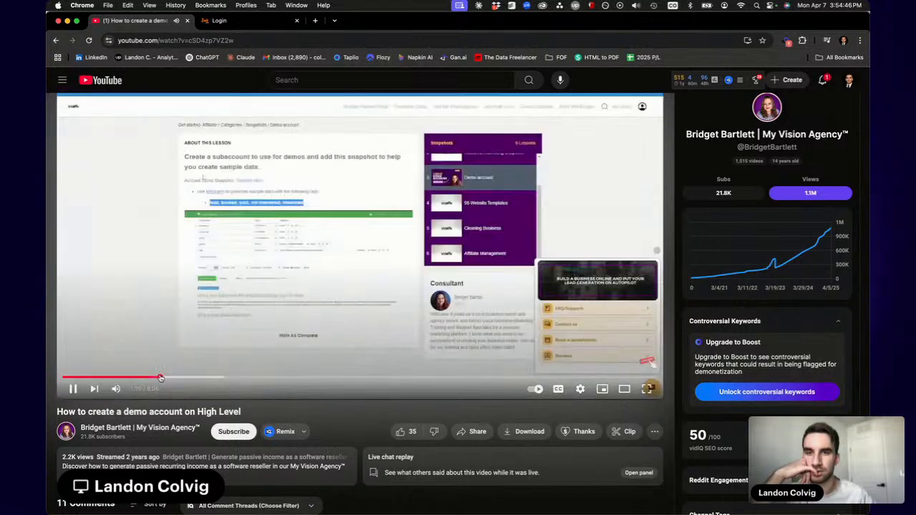
pyautogui.click(142, 378)
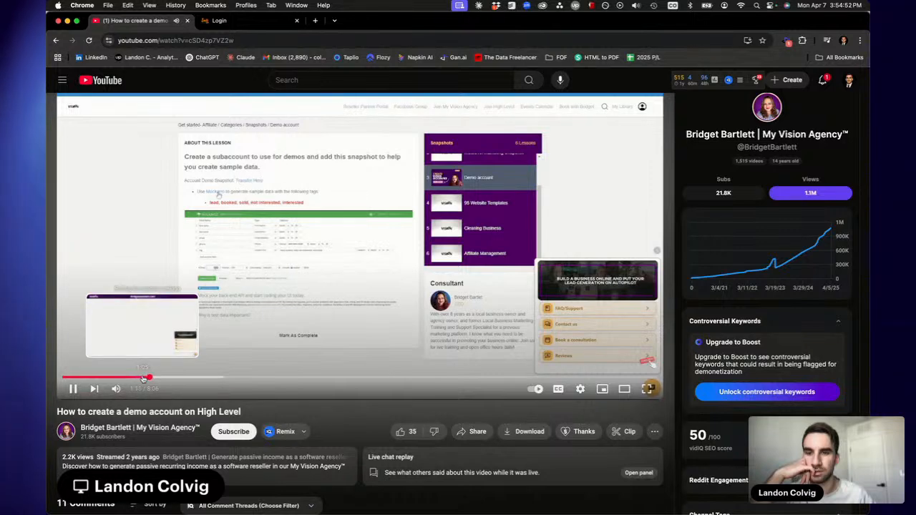
pyautogui.scroll(-1, 322, 354)
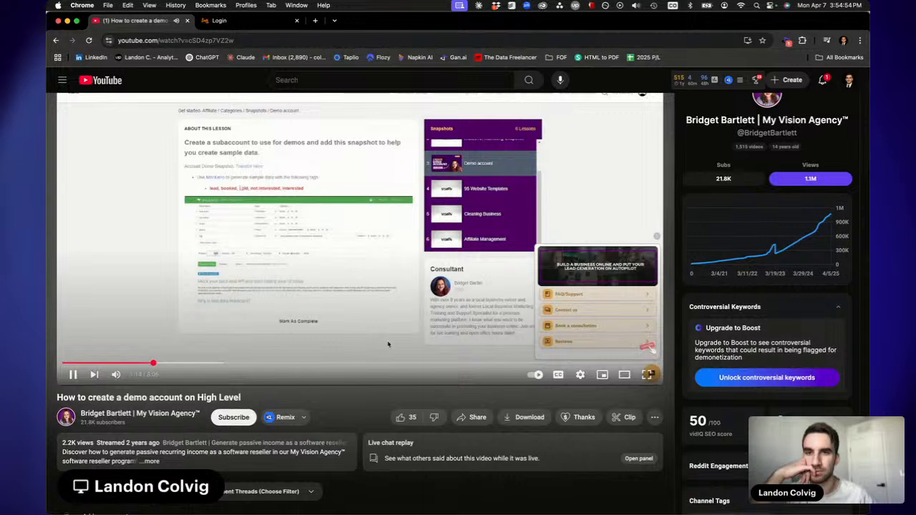
pyautogui.click(396, 365)
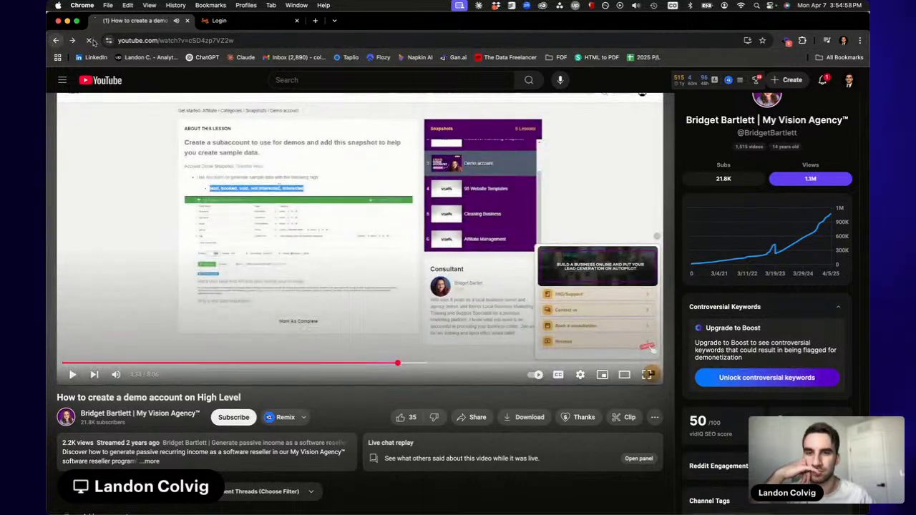
# Step: Open the 'Creating Sandbox Accounts' video from the results and skim through its timeline
pyautogui.scroll(-3, 485, 364)
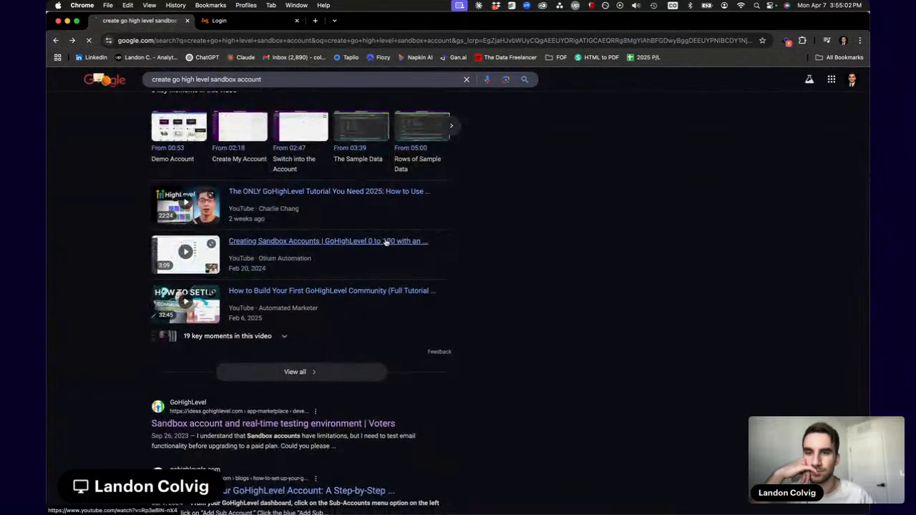
pyautogui.click(386, 240)
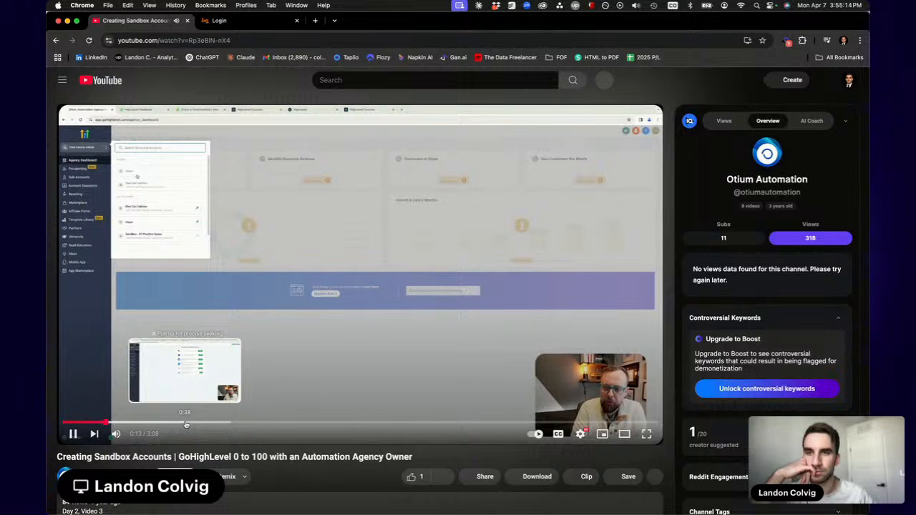
pyautogui.click(196, 424)
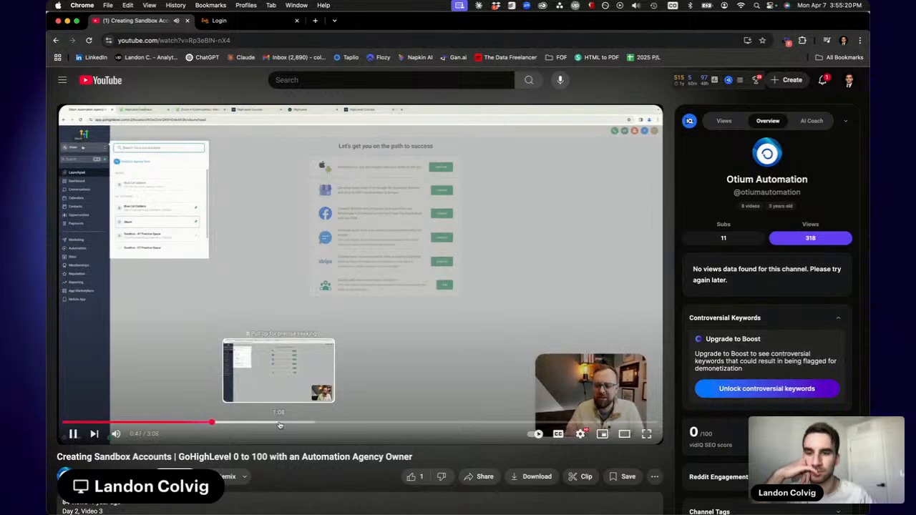
pyautogui.click(279, 425)
pyautogui.click(354, 425)
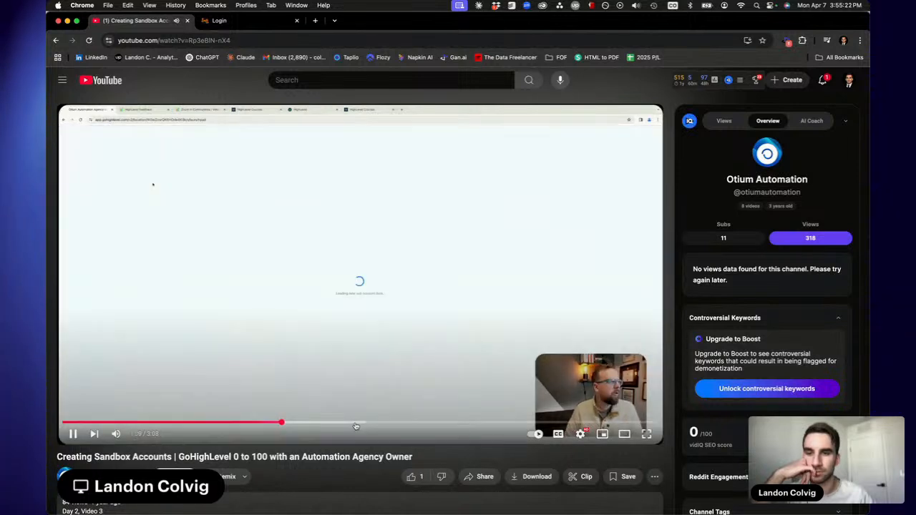
pyautogui.click(472, 339)
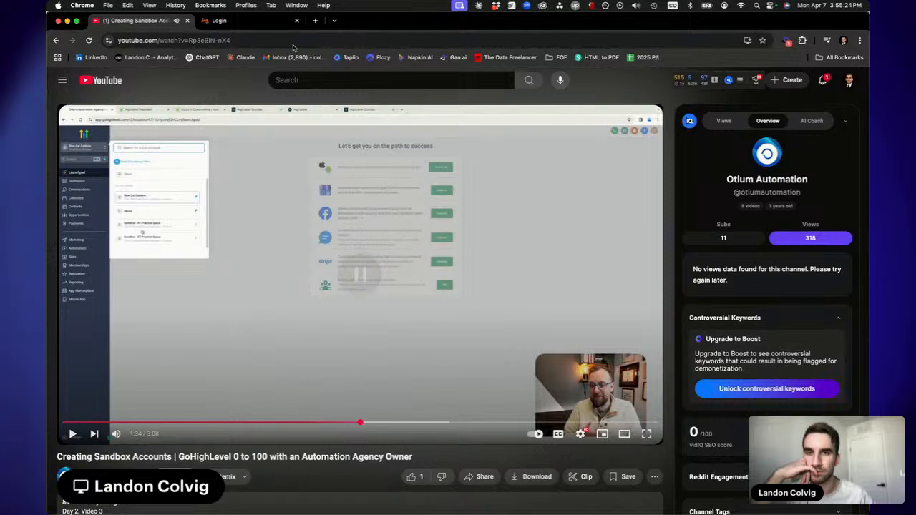
# Step: Return to the HighLevel login tab and try signing in with the Google account again
pyautogui.click(253, 26)
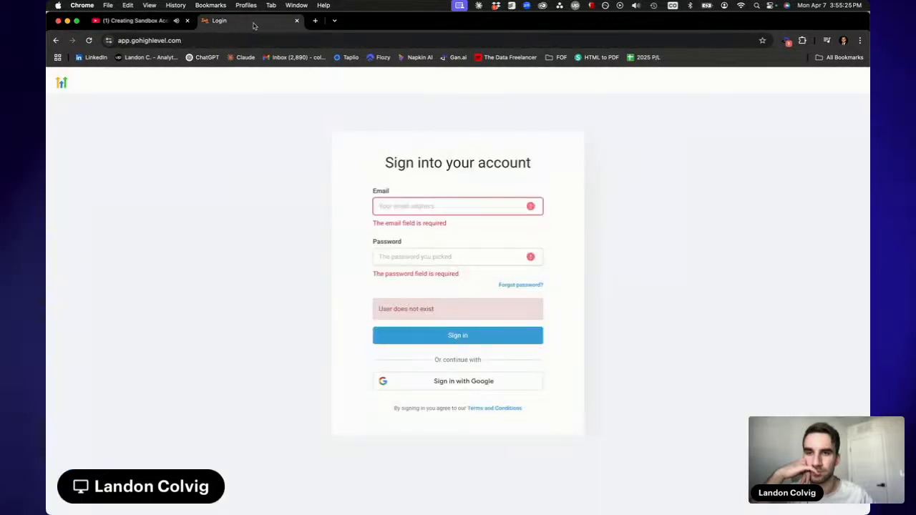
pyautogui.click(444, 205)
pyautogui.click(61, 86)
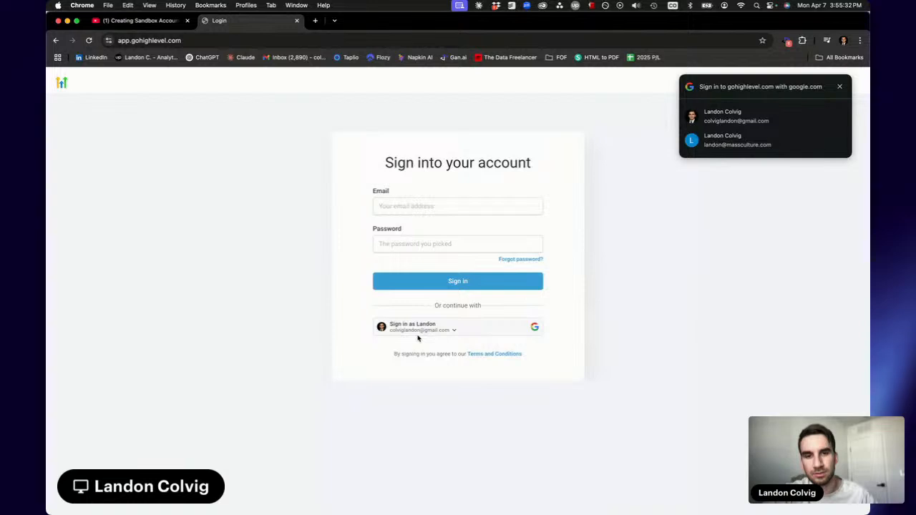
pyautogui.click(457, 326)
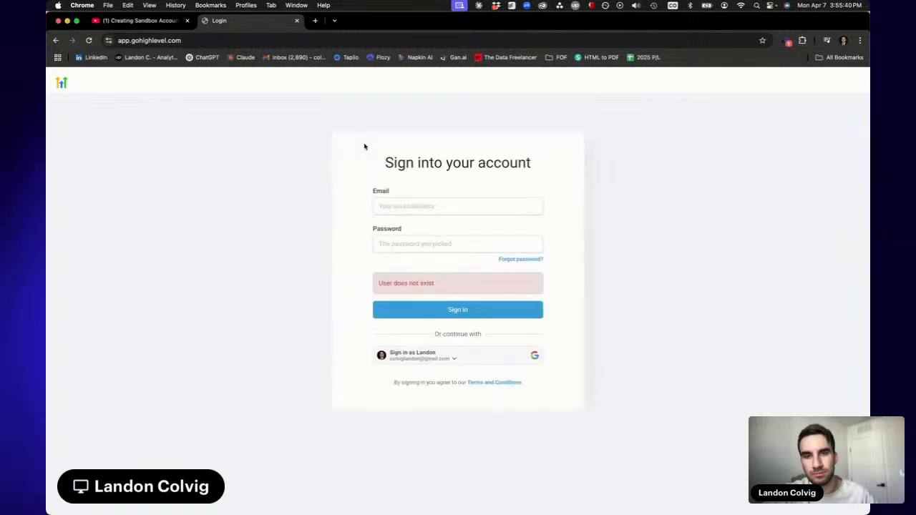
# Step: Search Google for 'go high level demo sign up' from the login tab
pyautogui.click(195, 40)
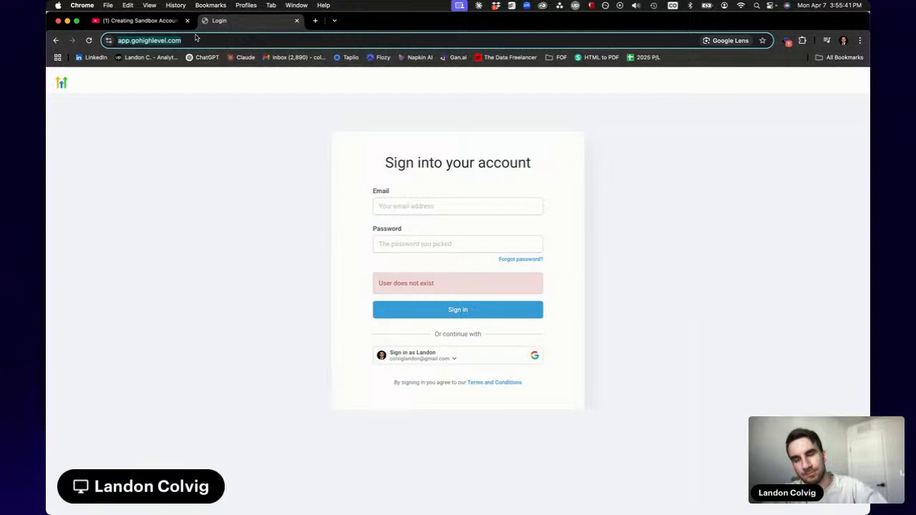
pyautogui.write('go high level demo sign up')
pyautogui.press('Return')
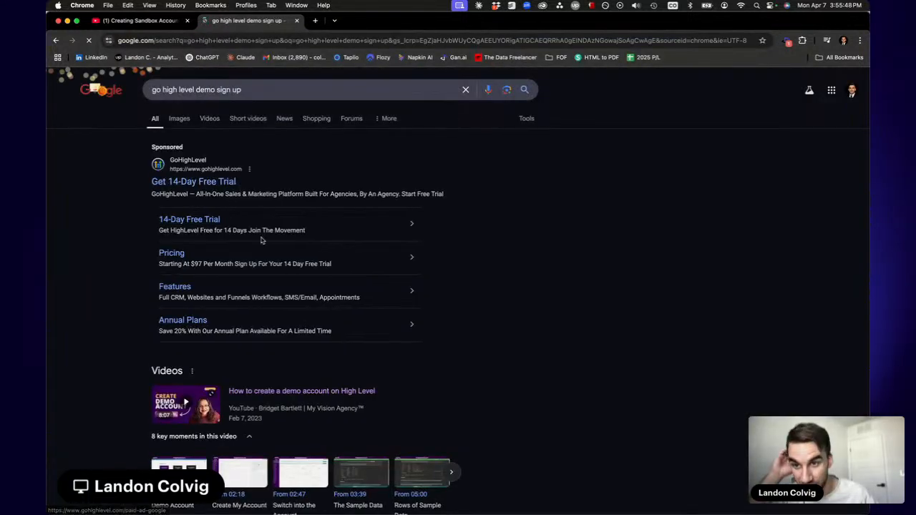
# Step: Browse the demo sign-up search results, including the HighLevel Agency Software Demo page
pyautogui.scroll(-1, 262, 241)
pyautogui.scroll(-10, 233, 192)
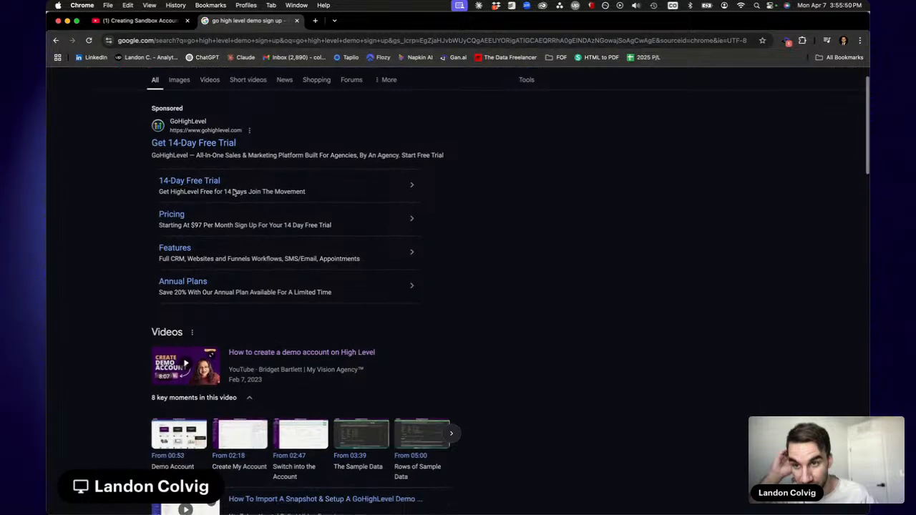
pyautogui.scroll(-9, 233, 192)
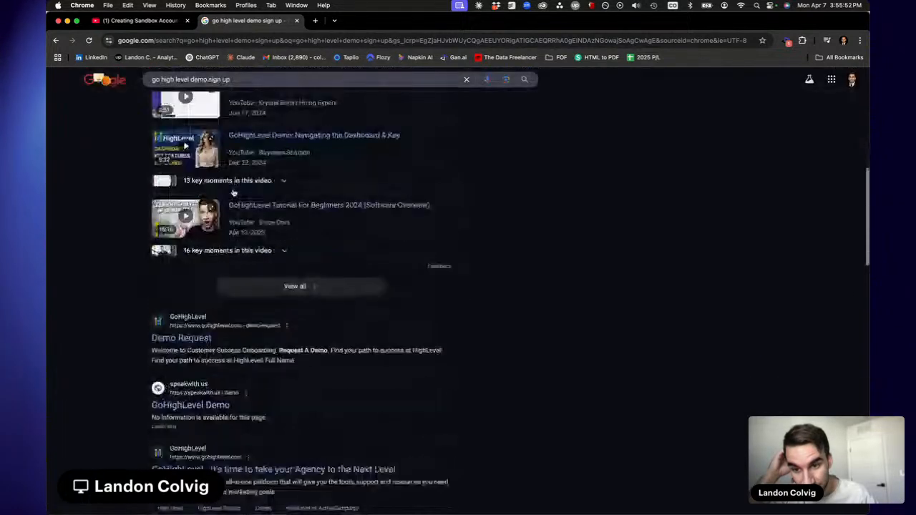
pyautogui.scroll(-4, 217, 335)
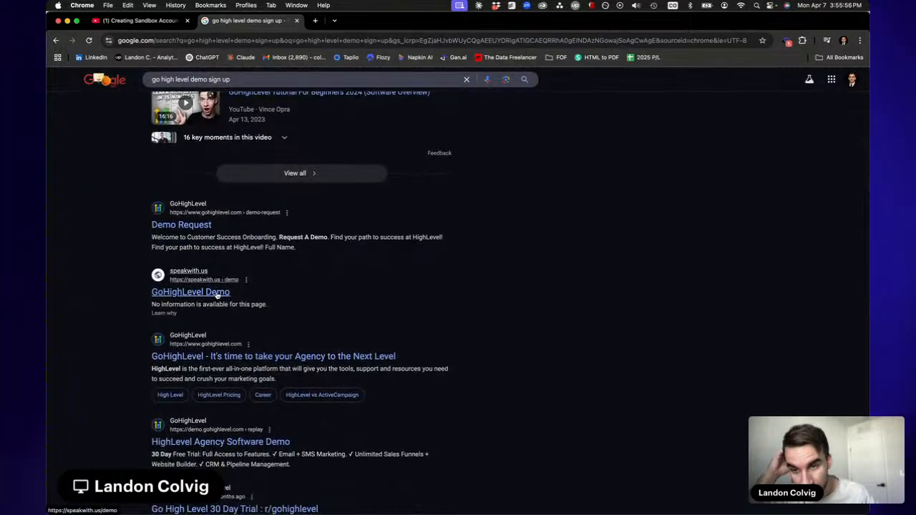
pyautogui.scroll(-1, 299, 288)
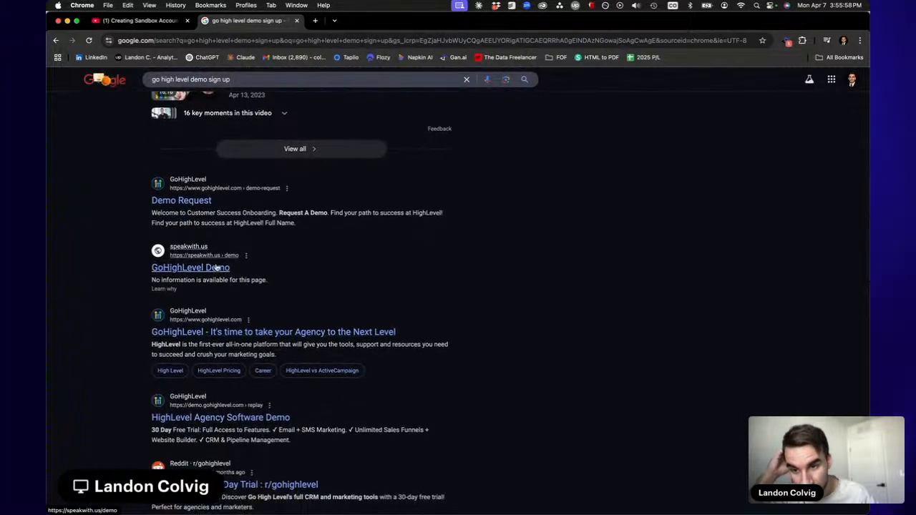
pyautogui.scroll(-4, 300, 363)
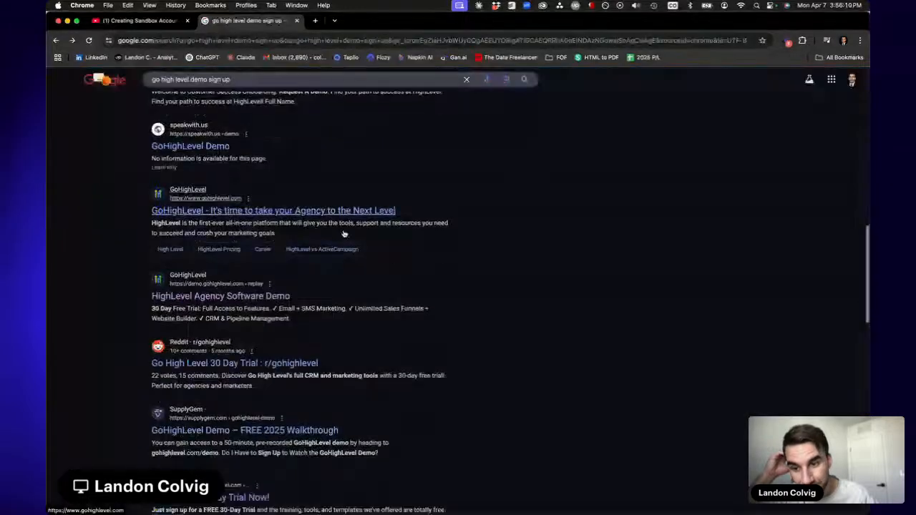
pyautogui.scroll(-3, 344, 233)
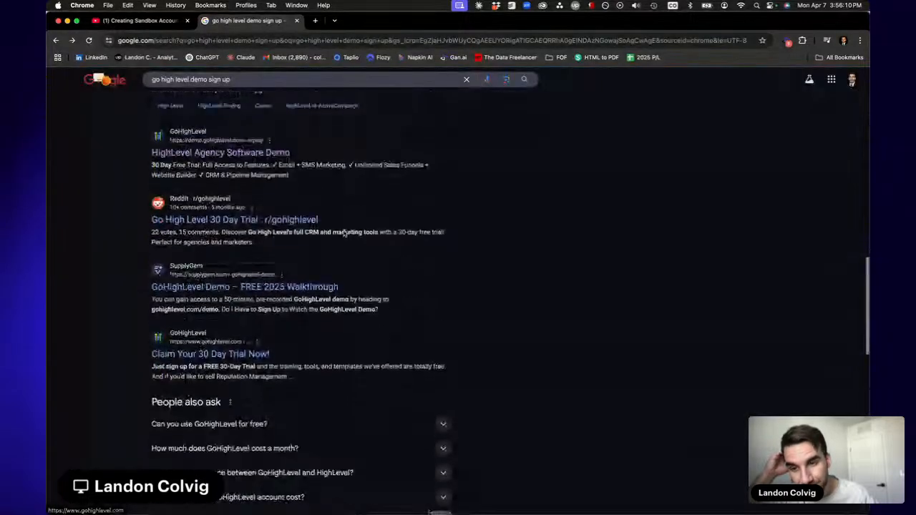
pyautogui.scroll(8, 419, 247)
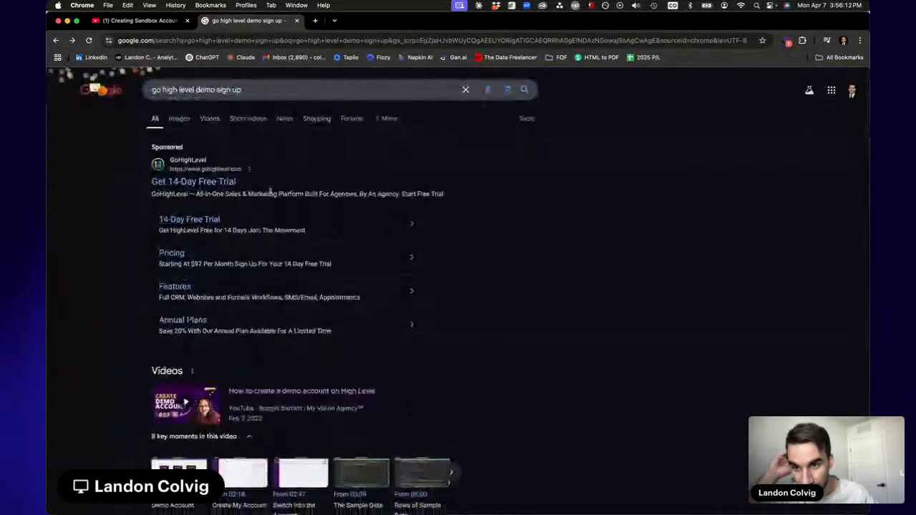
# Step: Open the sponsored HighLevel 14-day free trial page from the results and scroll through it
pyautogui.click(182, 192)
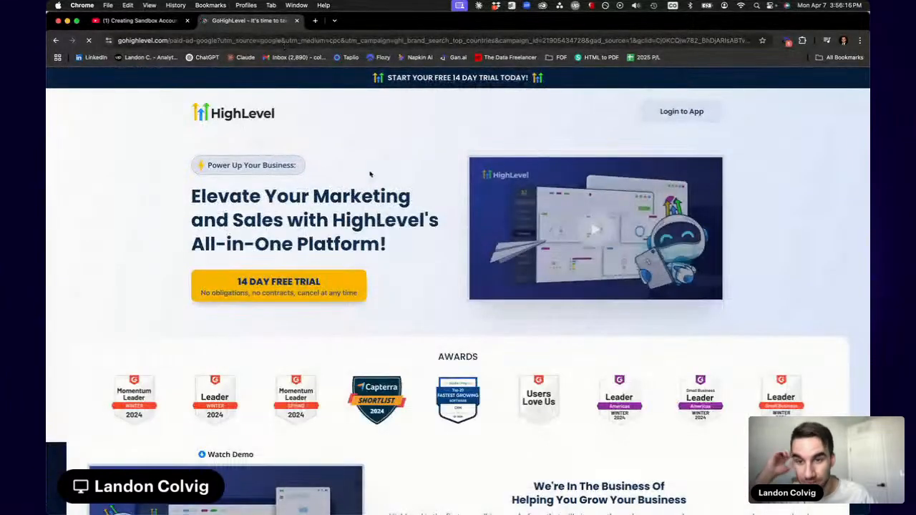
pyautogui.scroll(-10, 399, 242)
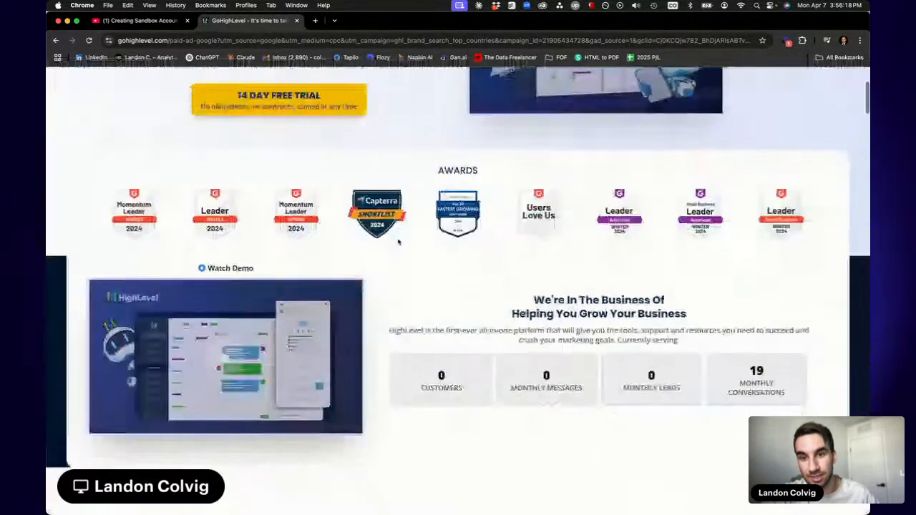
pyautogui.scroll(10, 398, 242)
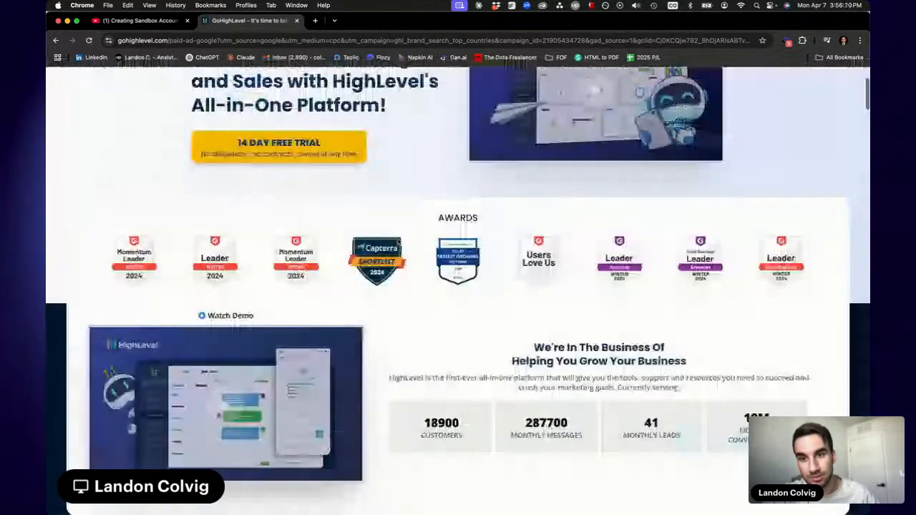
pyautogui.click(323, 281)
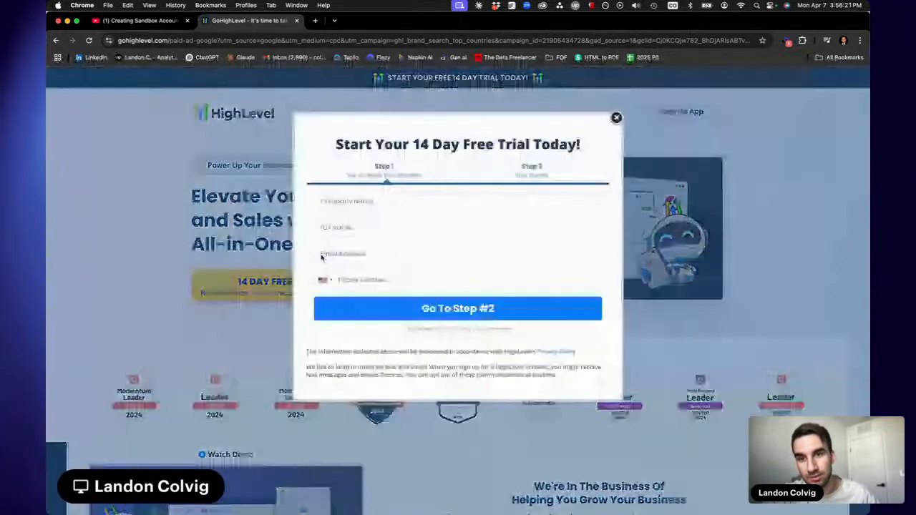
pyautogui.click(430, 204)
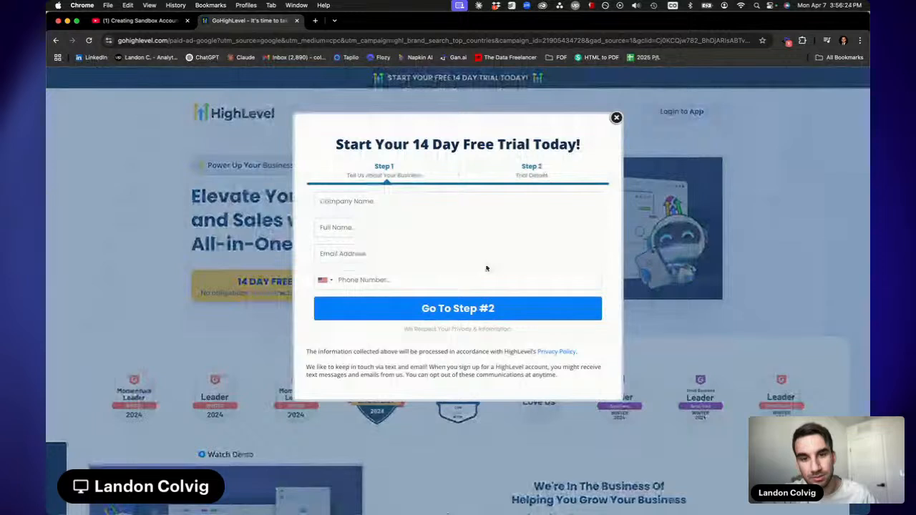
pyautogui.click(465, 203)
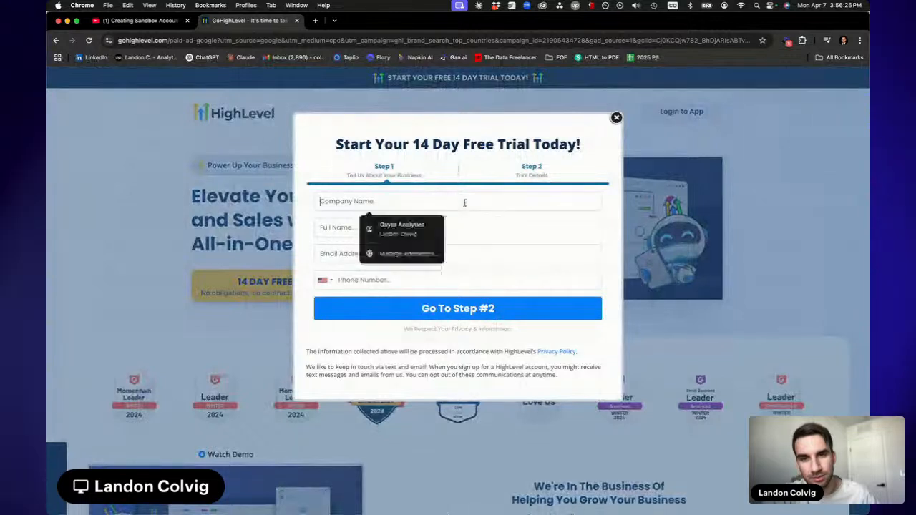
pyautogui.click(424, 227)
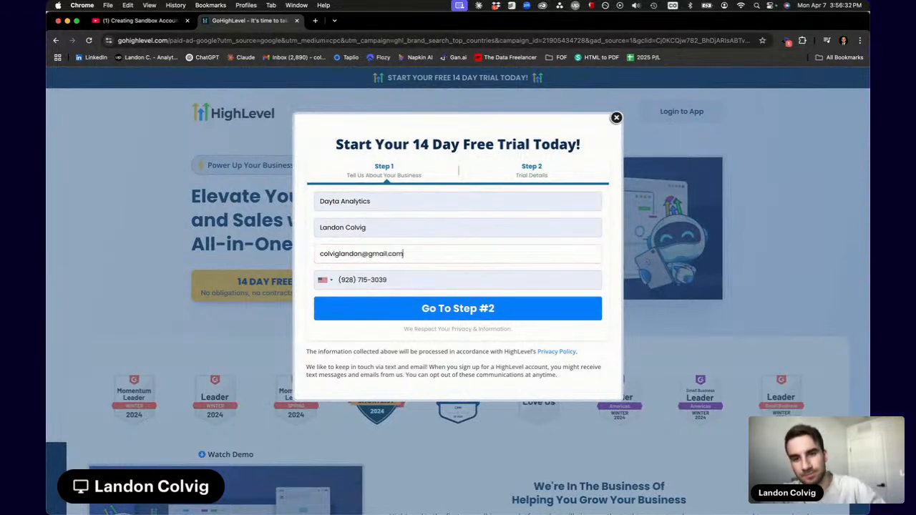
pyautogui.click(461, 308)
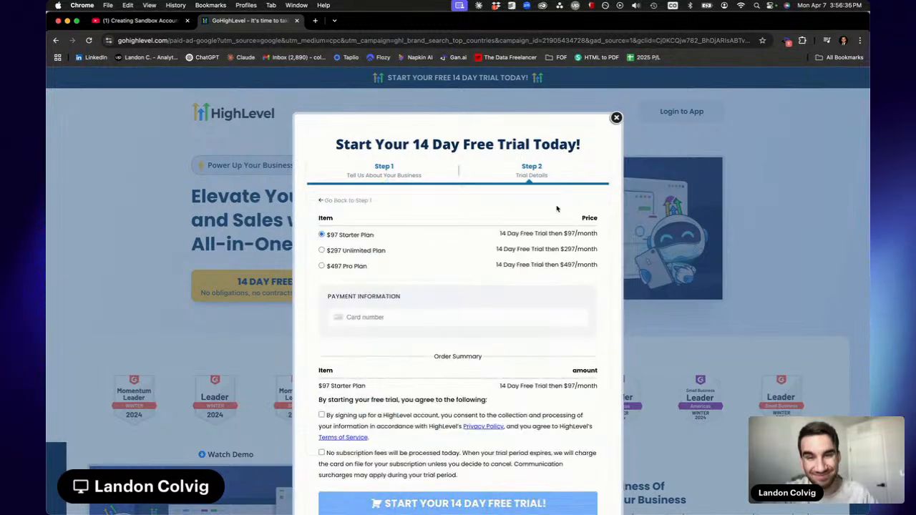
pyautogui.scroll(-2, 566, 226)
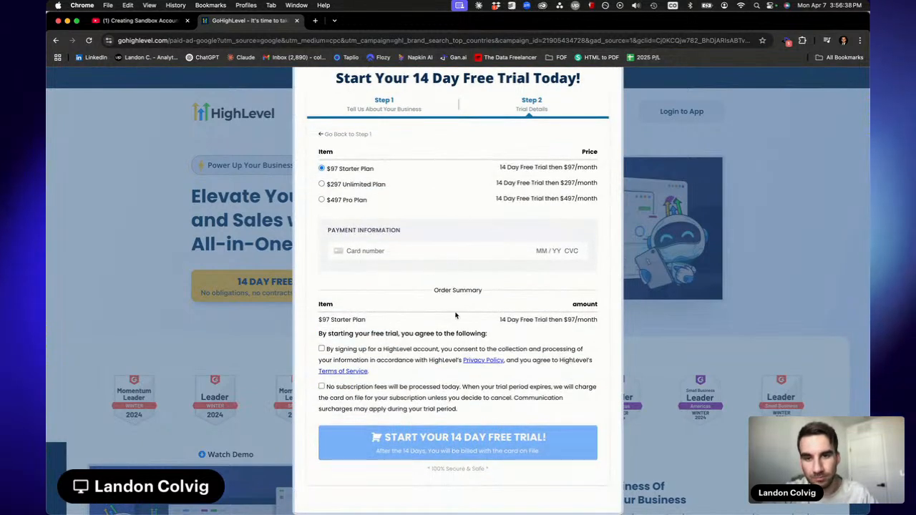
pyautogui.scroll(2, 456, 316)
pyautogui.click(616, 117)
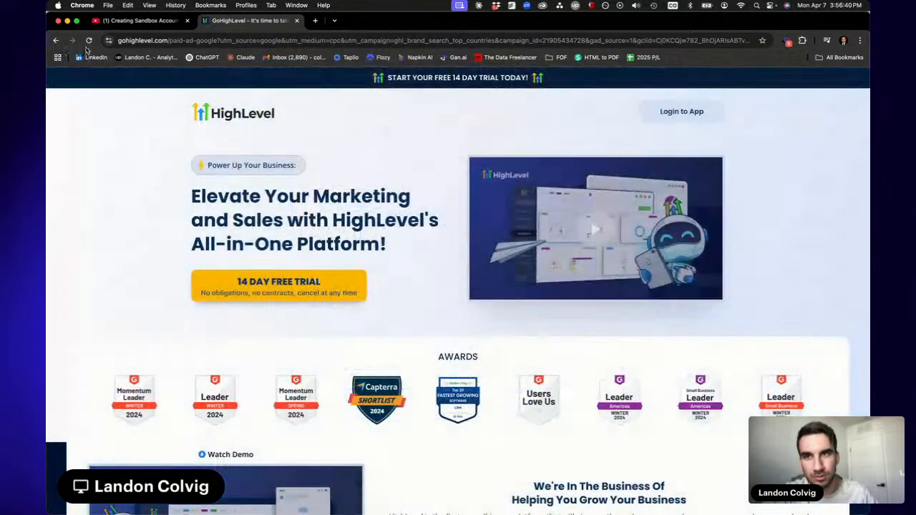
# Step: Return to the Google results and search for 'go high level sandbox account'
pyautogui.click(55, 41)
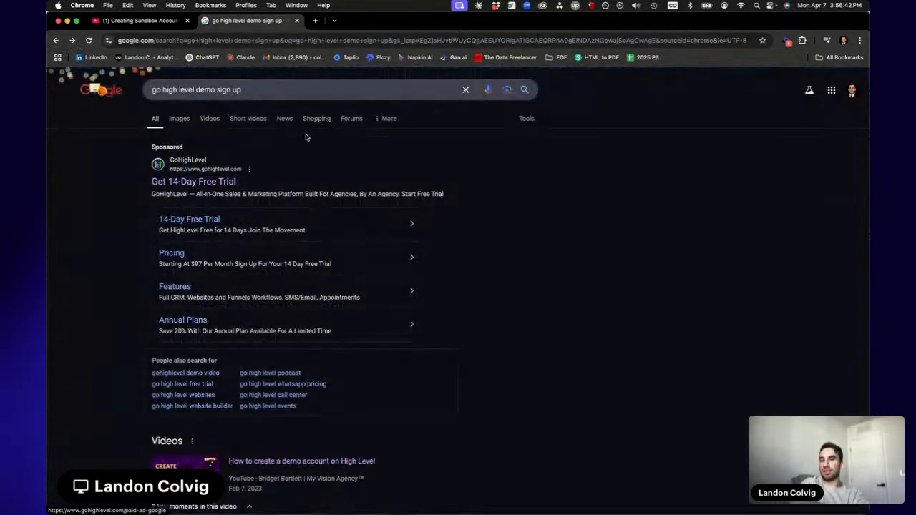
pyautogui.click(256, 89)
pyautogui.press('super+a')
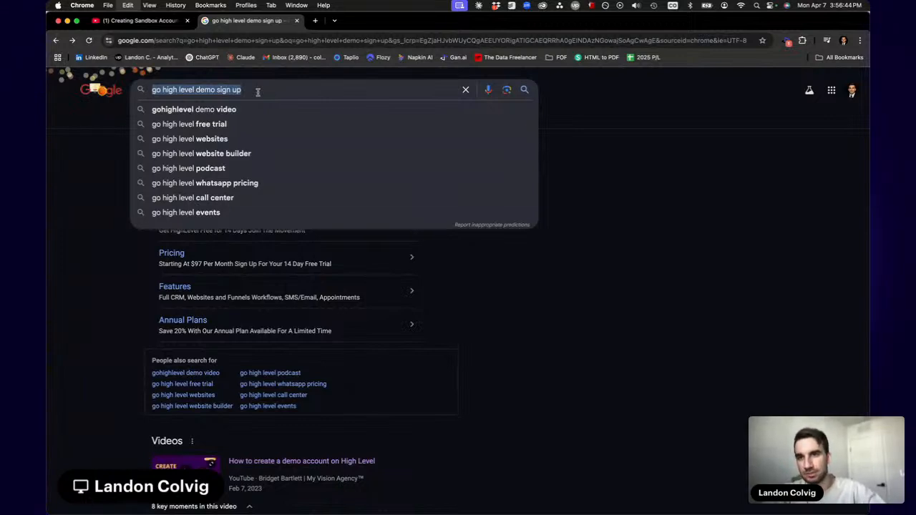
pyautogui.write('go high leev')
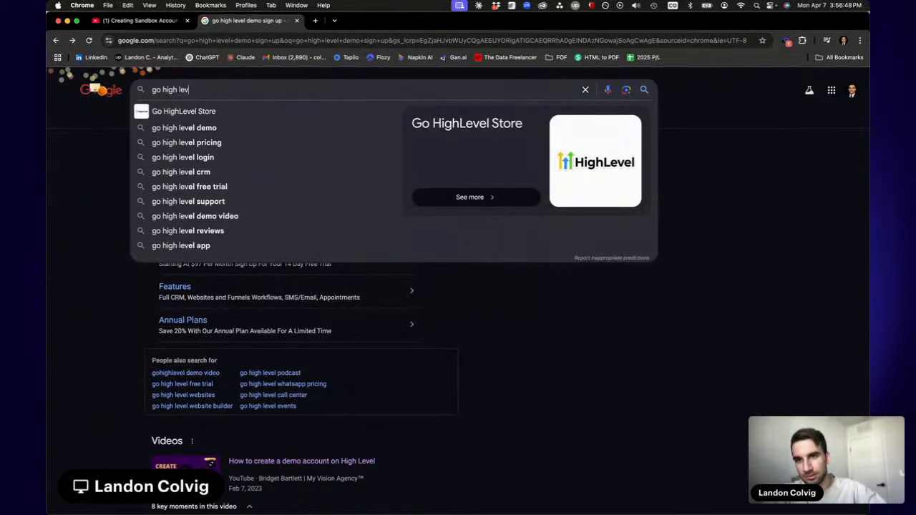
pyautogui.write('el sp')
pyautogui.press('BackSpace')
pyautogui.write('andbox account')
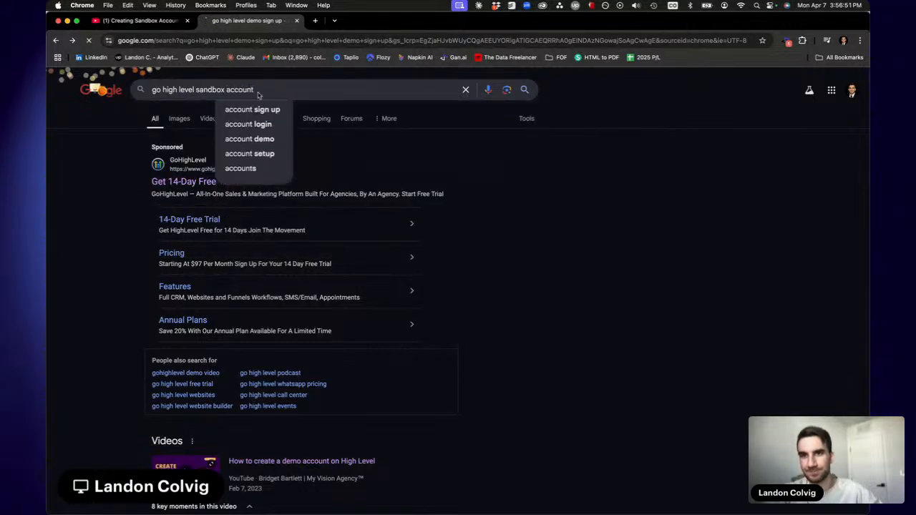
pyautogui.press('Return')
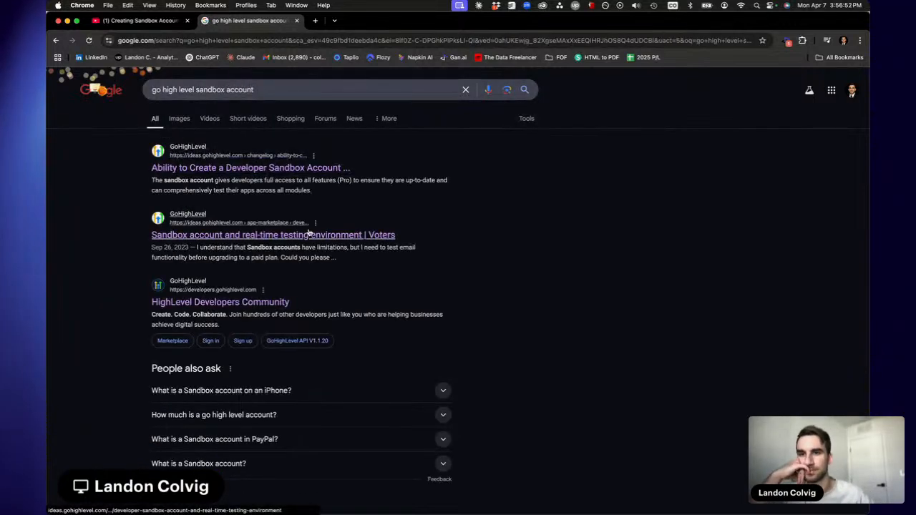
# Step: Open the 'Ability to Create a Developer Sandbox Account' changelog page and read through it
pyautogui.click(316, 160)
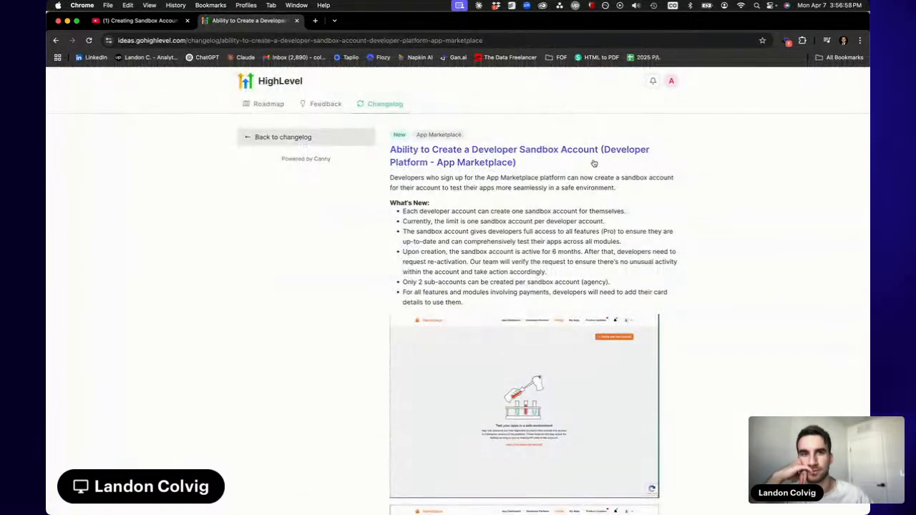
pyautogui.scroll(-1, 599, 164)
pyautogui.scroll(-1, 633, 166)
# Step: Open the HighLevel app marketplace in a new tab by searching for 'go high level app marketplace'
pyautogui.click(315, 21)
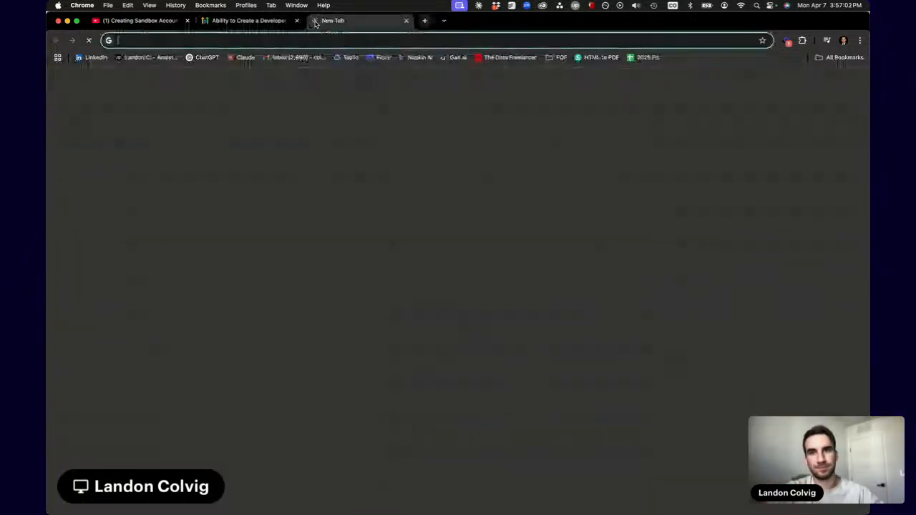
pyautogui.write('go high level app marketpla')
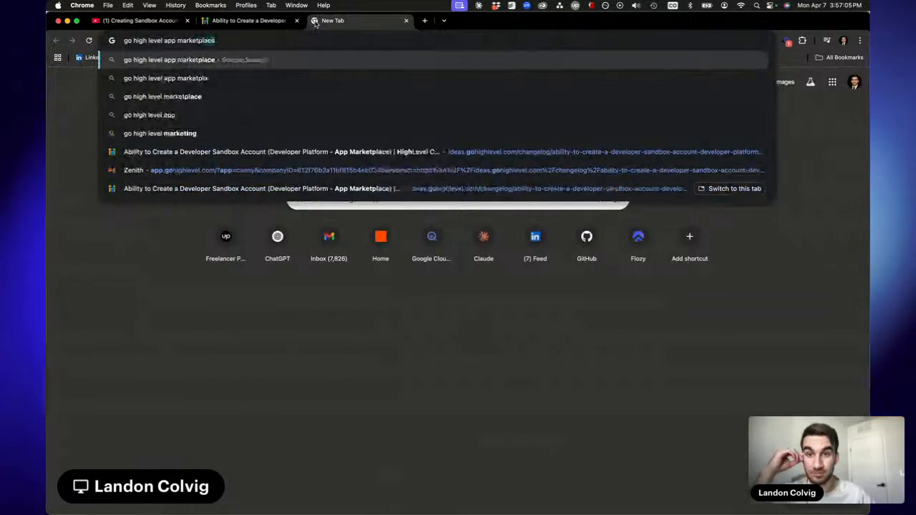
pyautogui.press('Return')
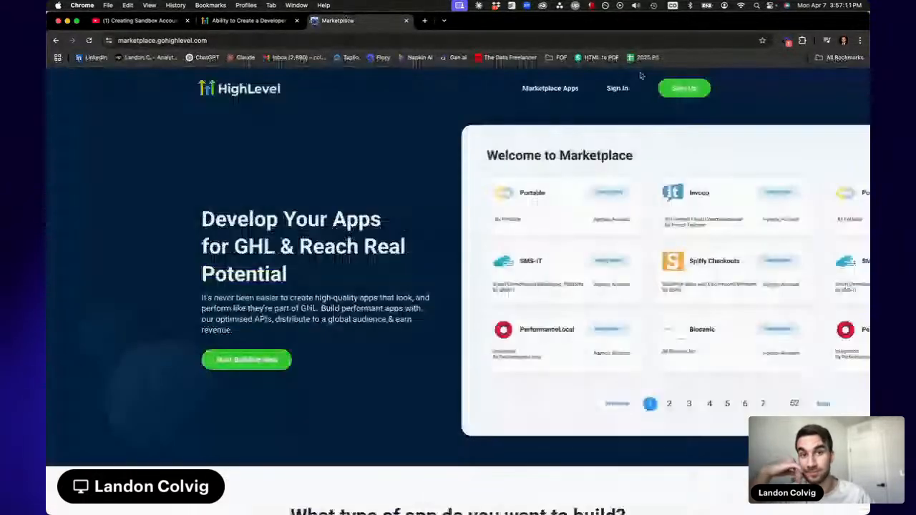
# Step: Start marketplace sign-up and fill in the developer's first and last name, company, phone number, e-mail and password
pyautogui.click(683, 88)
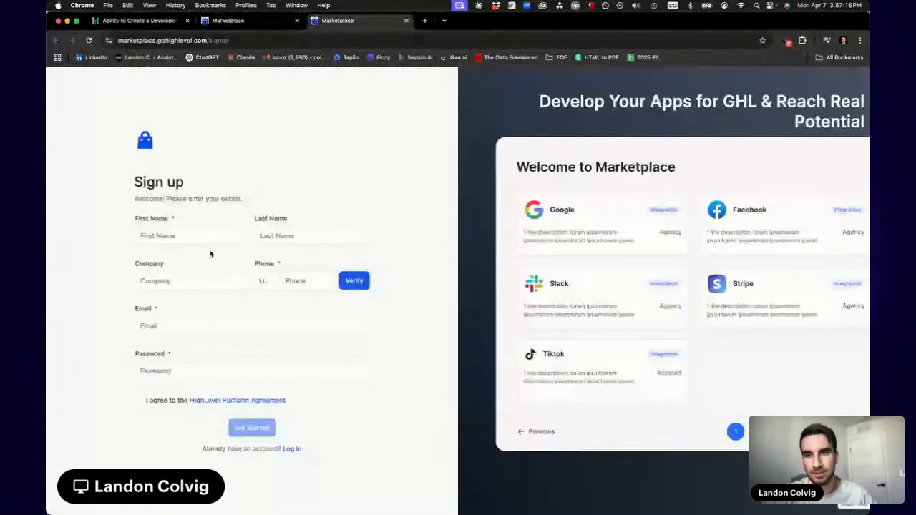
pyautogui.click(196, 236)
pyautogui.click(222, 262)
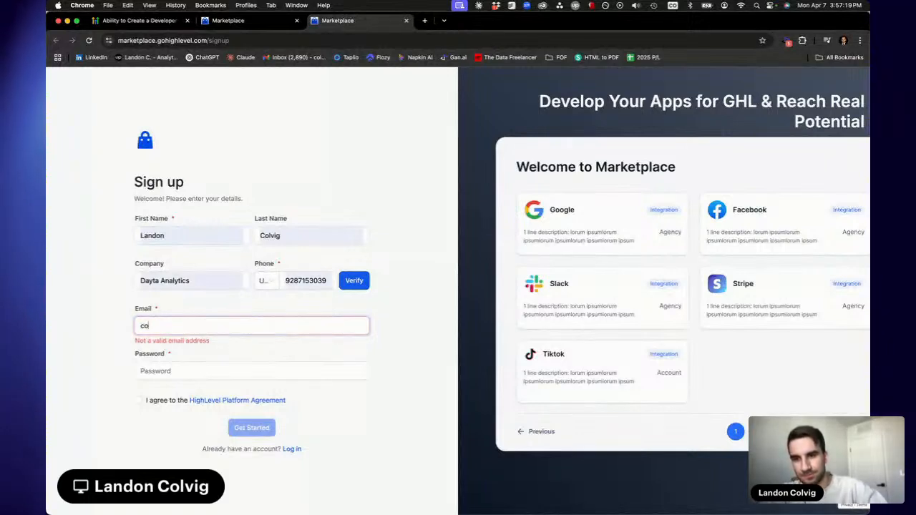
pyautogui.write('.com')
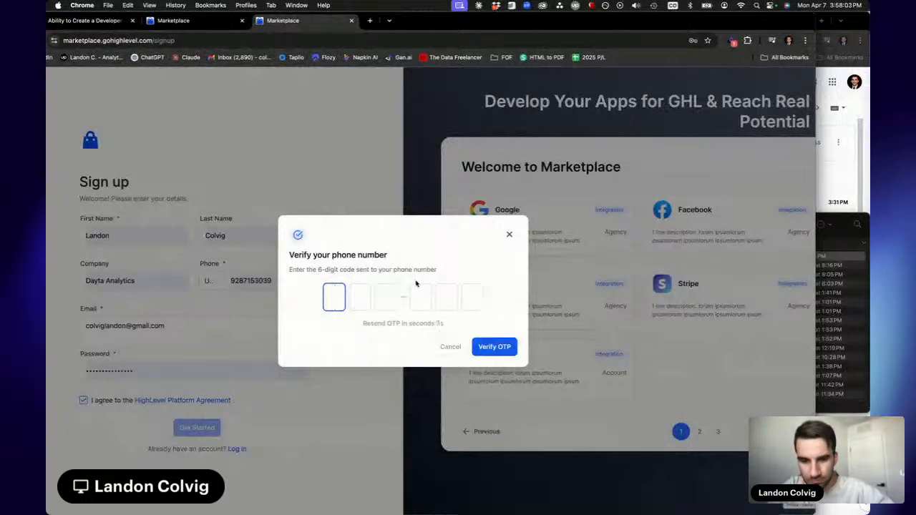
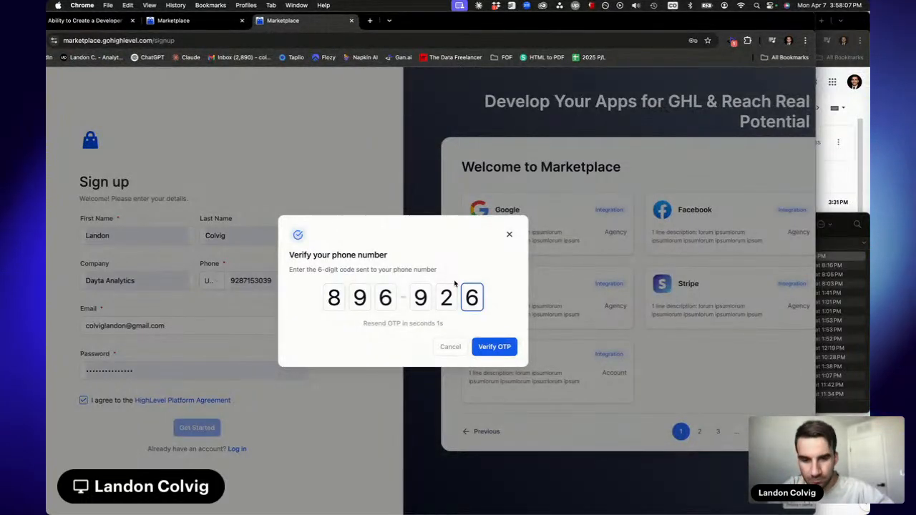
# Step: Verify the phone number with the 6-digit verification code and submit the sign-up form
pyautogui.click(499, 351)
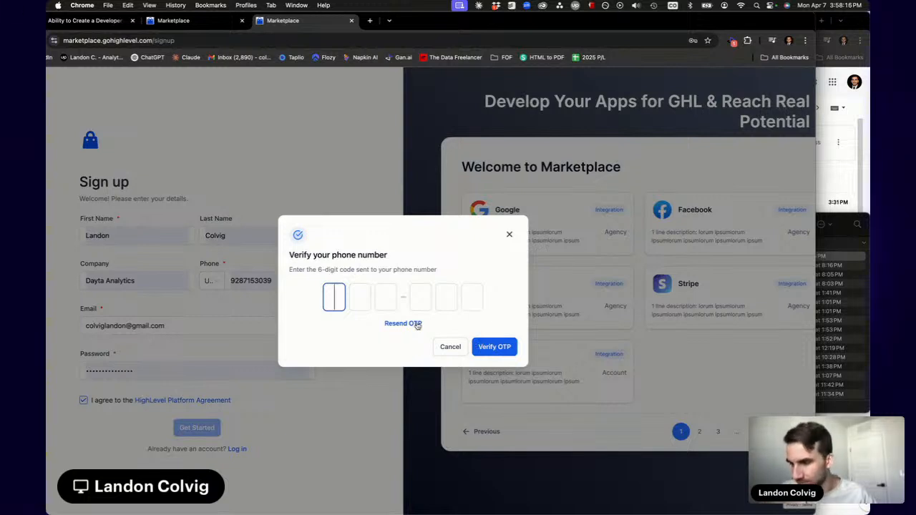
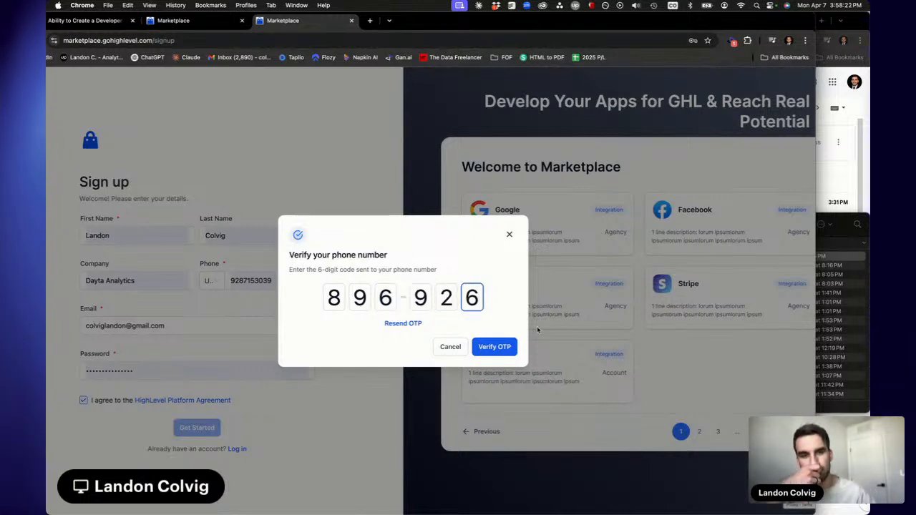
pyautogui.click(496, 347)
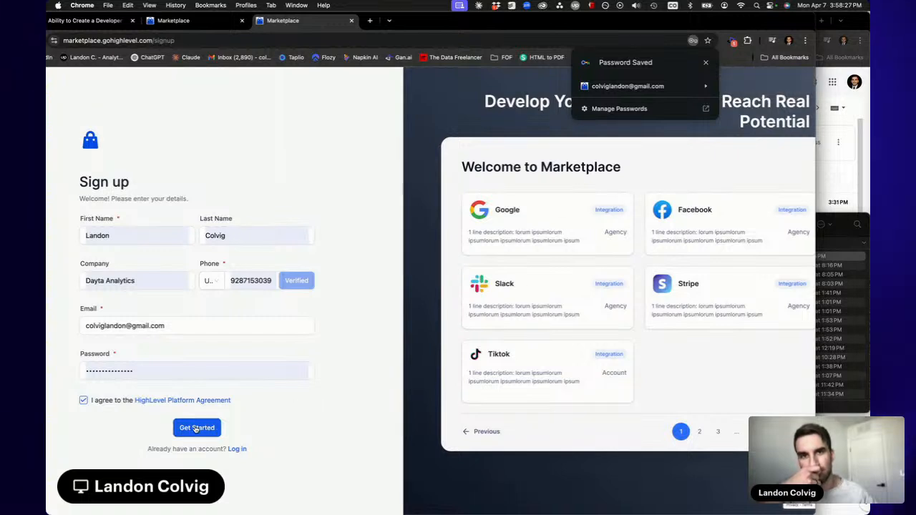
pyautogui.click(196, 428)
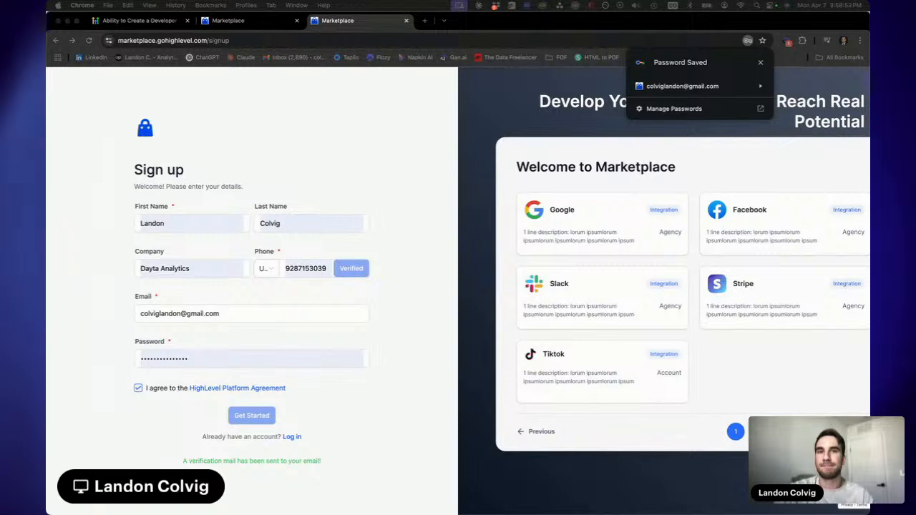
# Step: From the marketplace Testing section, create an app test account named 'Demo' with an account password
pyautogui.moveTo(464, 26); pyautogui.dragTo(473, 32)
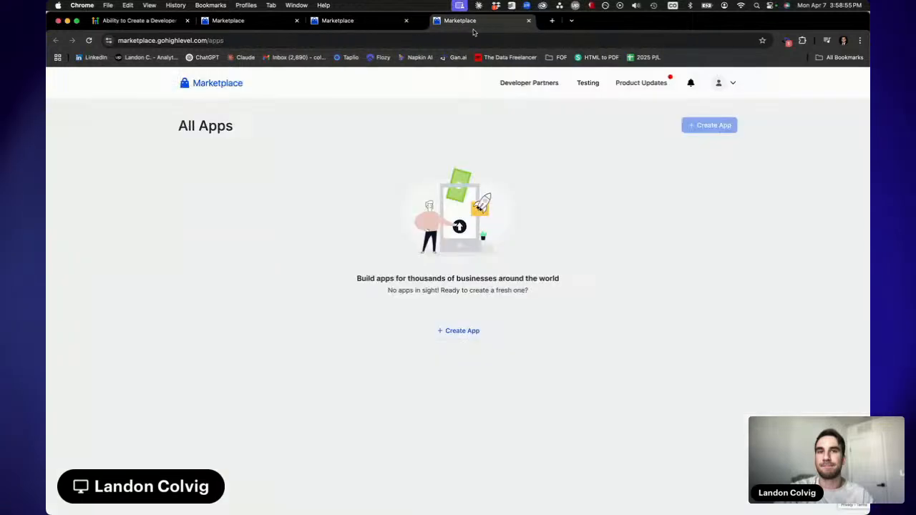
pyautogui.click(586, 83)
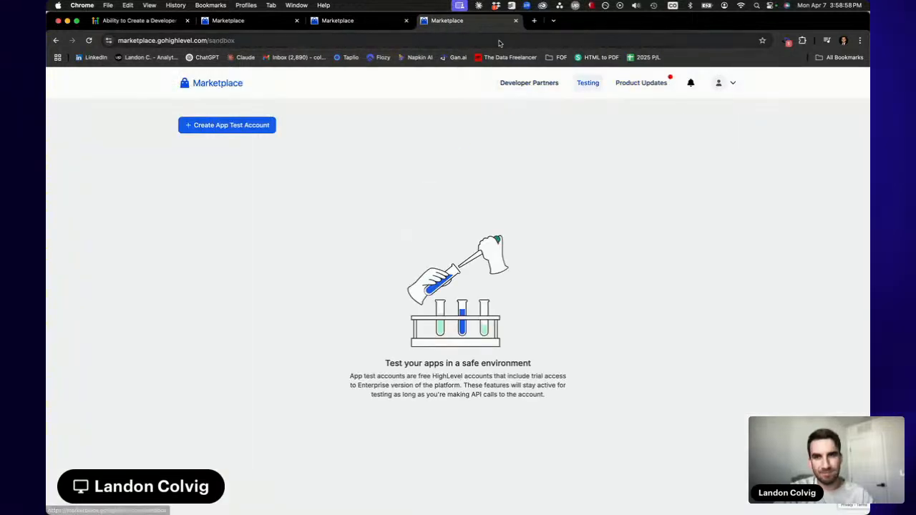
pyautogui.click(259, 126)
pyautogui.write('De')
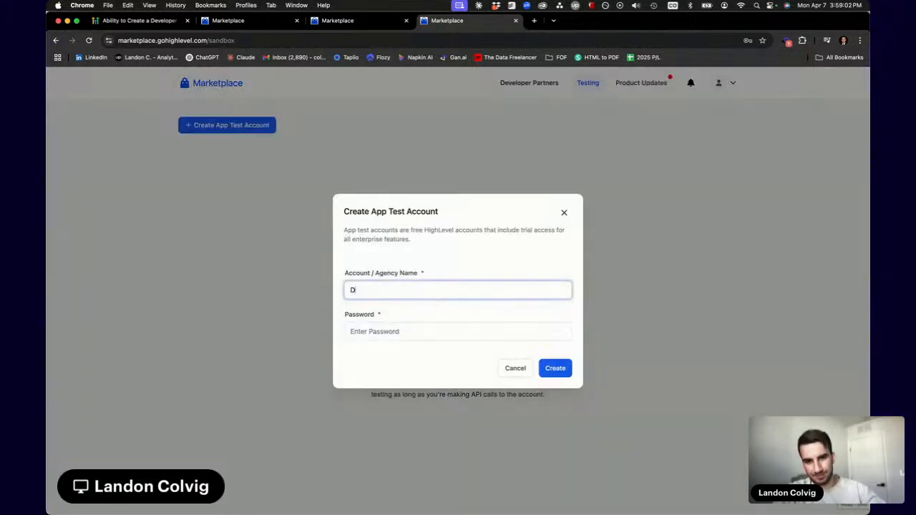
pyautogui.press('BackSpace')
pyautogui.press('BackSpace')
pyautogui.write('Demo')
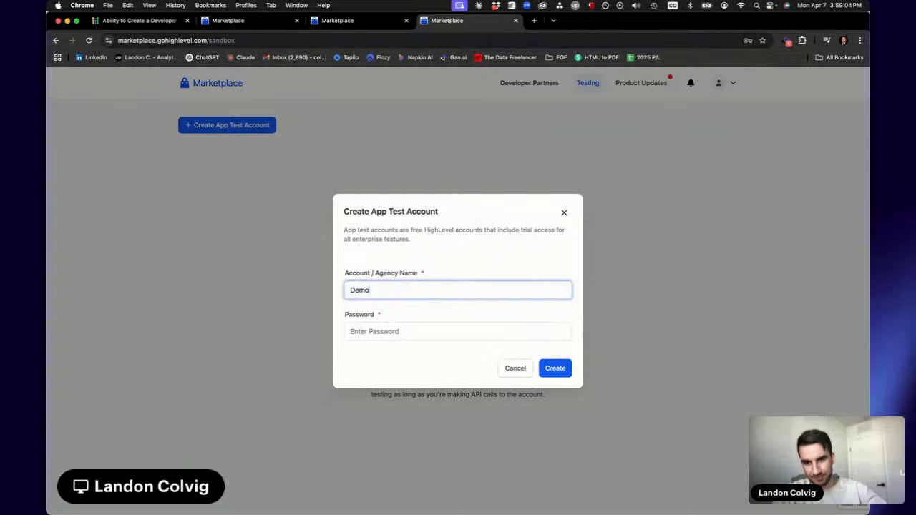
pyautogui.click(442, 332)
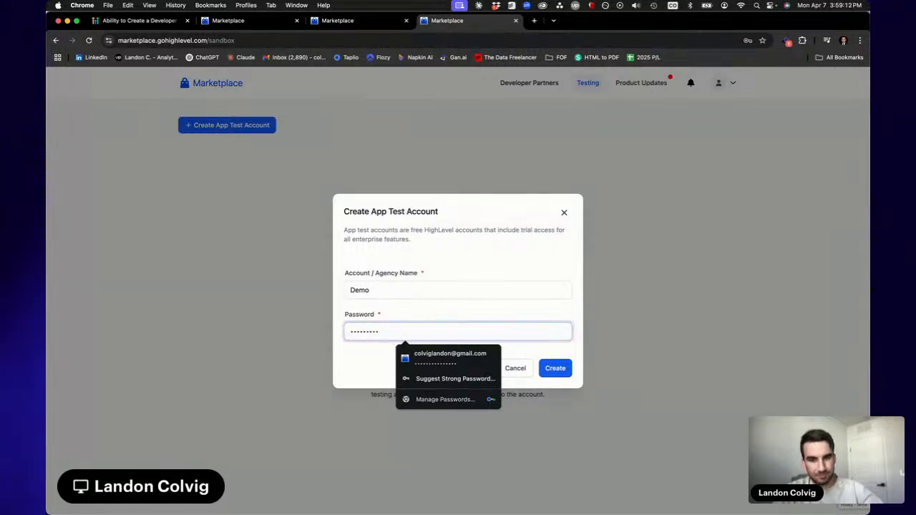
pyautogui.click(560, 372)
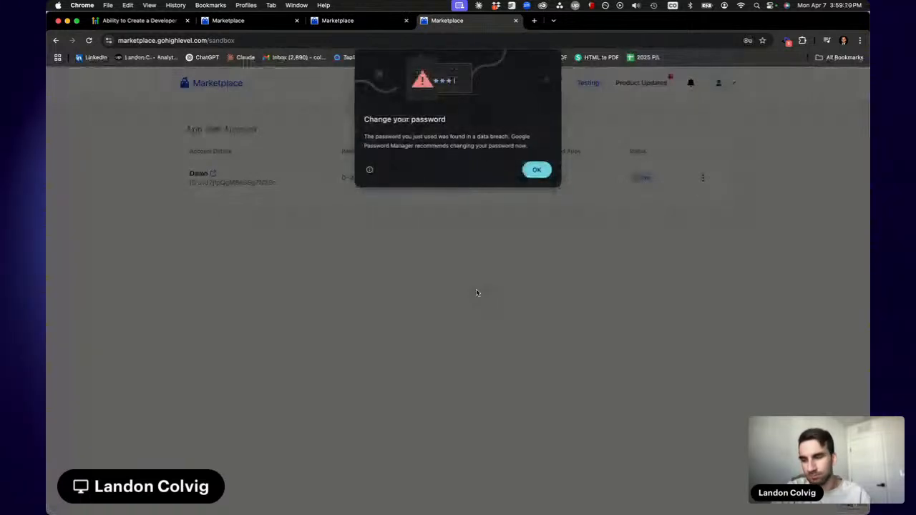
# Step: Save the test account password in the browser and select the Demo account's ID text
pyautogui.click(543, 173)
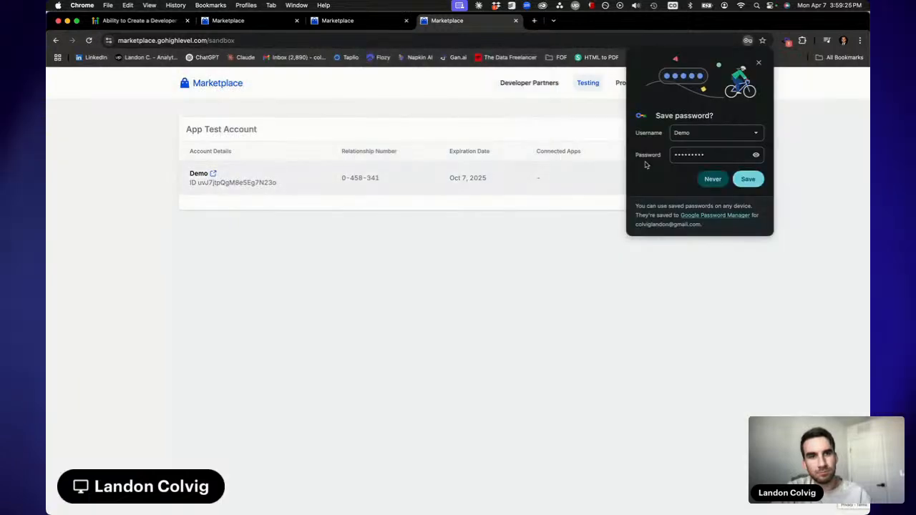
pyautogui.click(748, 179)
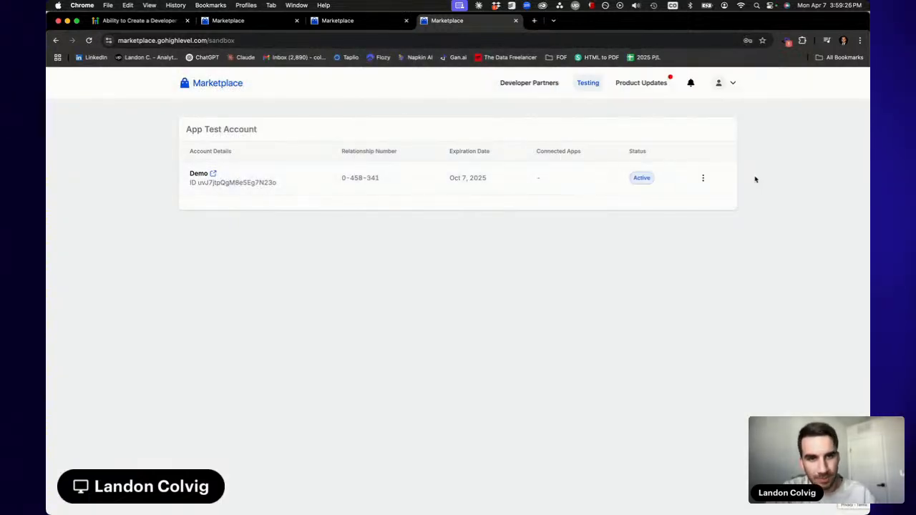
pyautogui.tripleClick(252, 181)
pyautogui.click(307, 194)
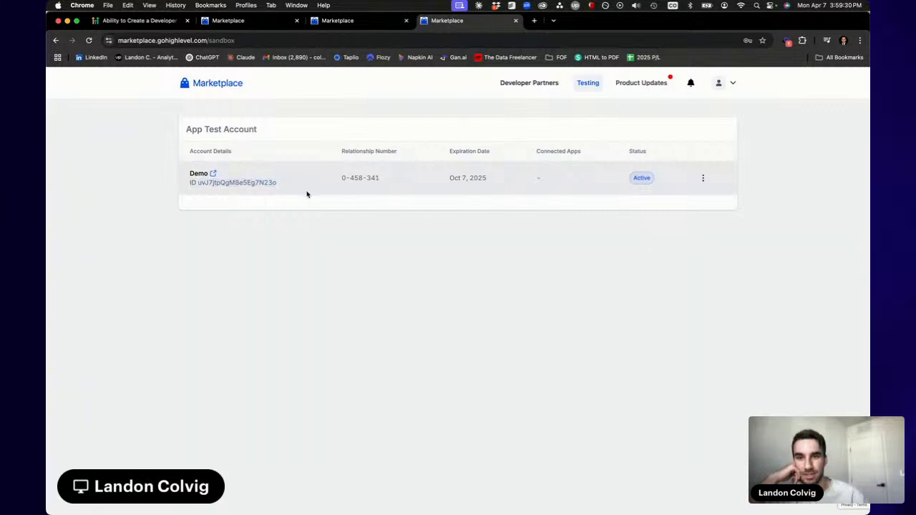
pyautogui.tripleClick(259, 181)
pyautogui.click(280, 182)
pyautogui.doubleClick(262, 183)
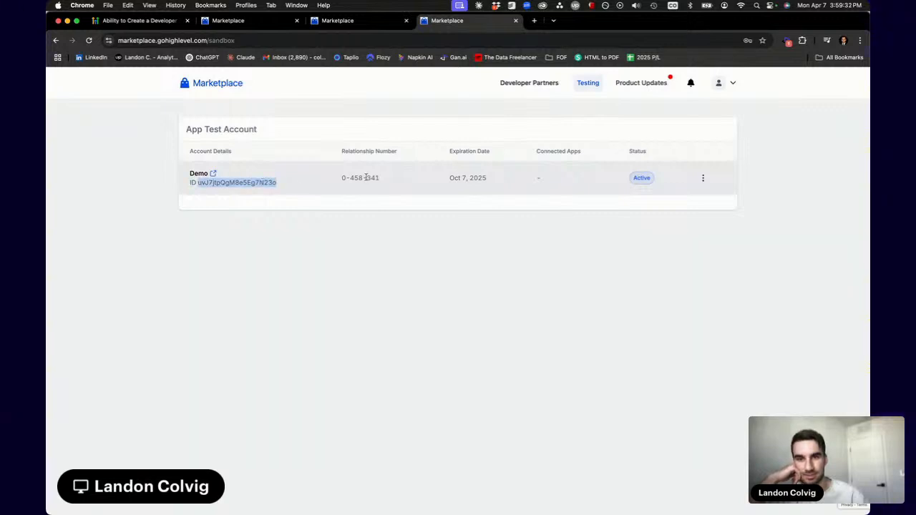
# Step: Try to sign in to the Demo test account using the saved Demo credentials
pyautogui.click(703, 178)
pyautogui.click(586, 212)
pyautogui.click(212, 173)
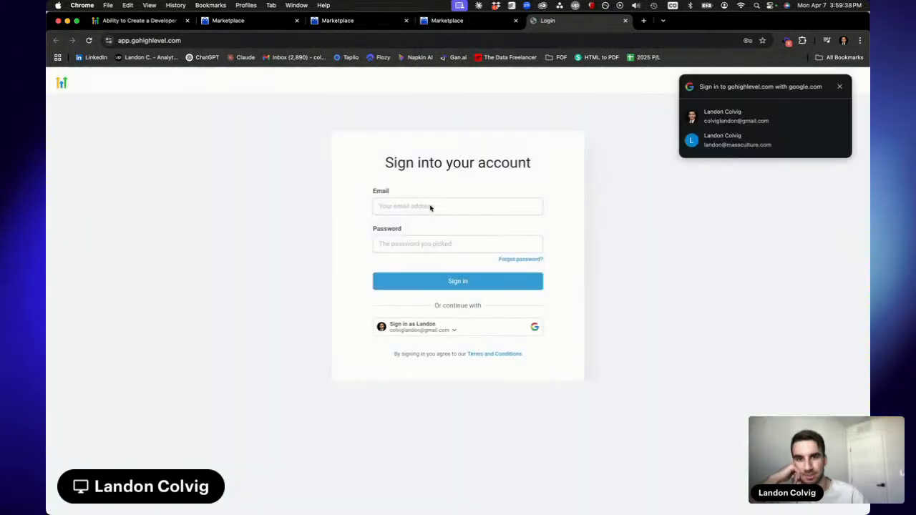
pyautogui.click(451, 208)
pyautogui.click(481, 231)
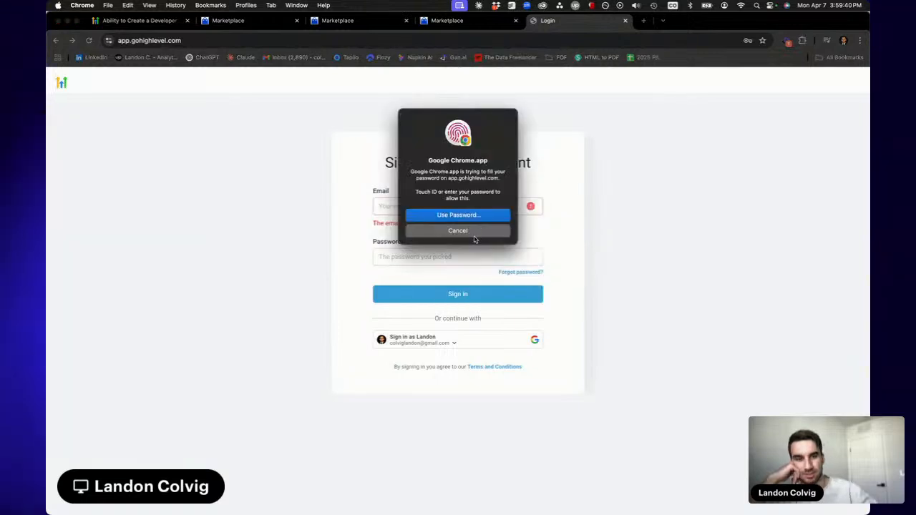
pyautogui.click(456, 293)
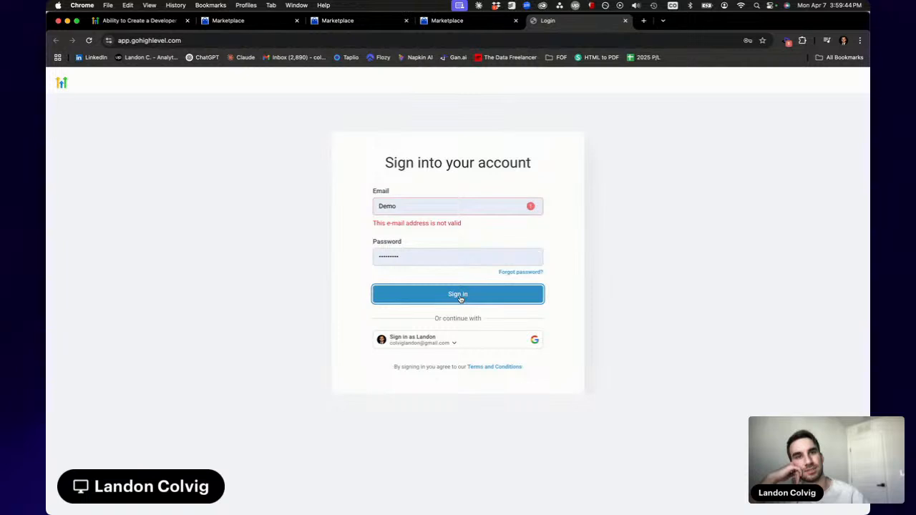
# Step: Retry the sign-in with the developer's saved e-mail and password
pyautogui.doubleClick(486, 205)
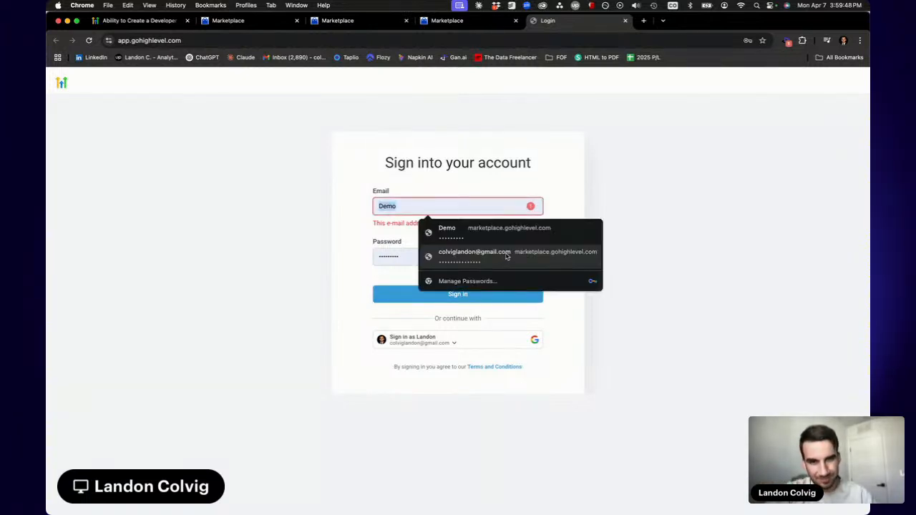
pyautogui.click(506, 256)
pyautogui.click(502, 280)
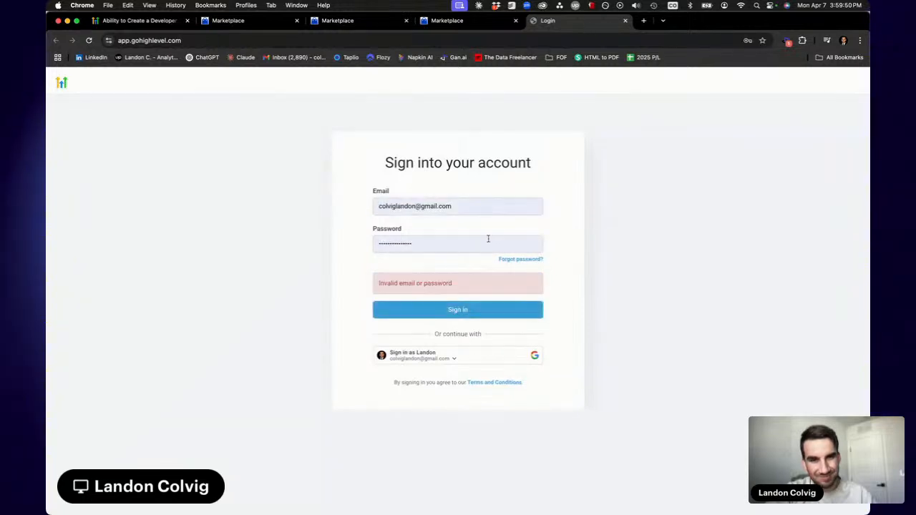
pyautogui.moveTo(458, 206); pyautogui.dragTo(410, 205)
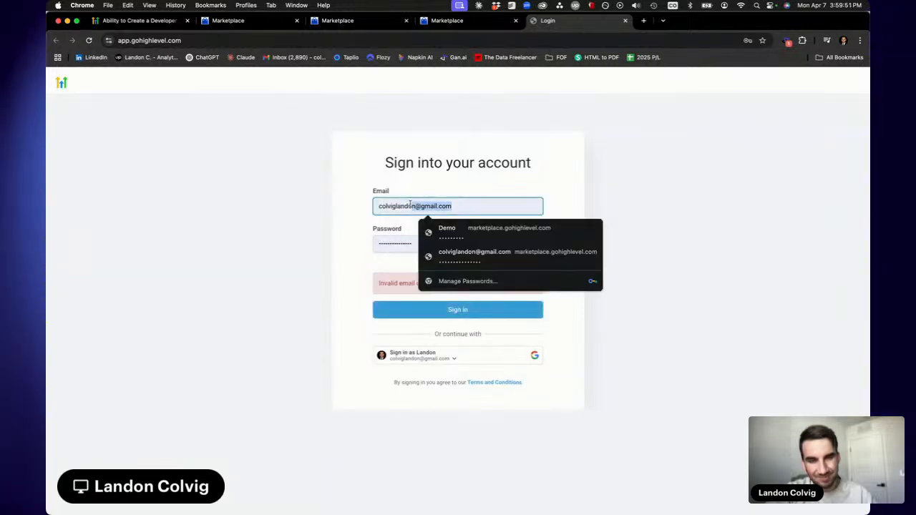
pyautogui.click(387, 244)
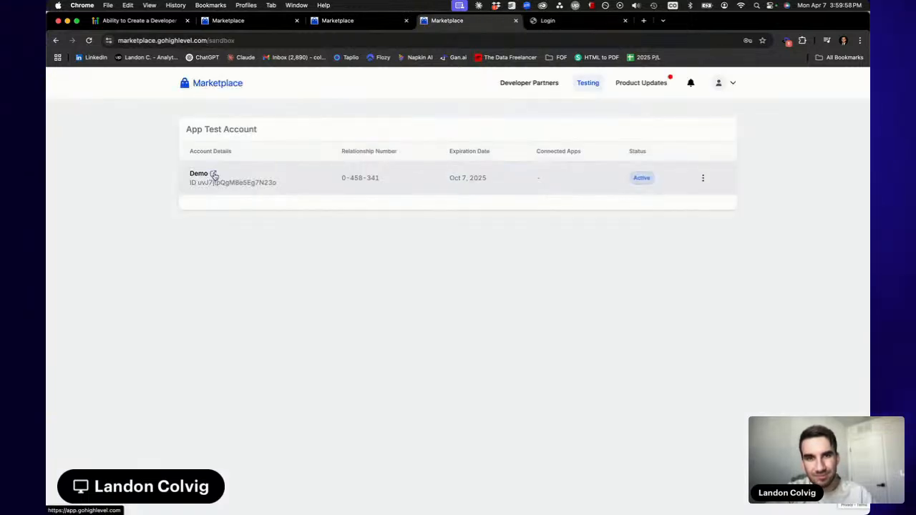
# Step: Open the Demo test account's login page and sign in with the developer's e-mail and saved password
pyautogui.click(213, 175)
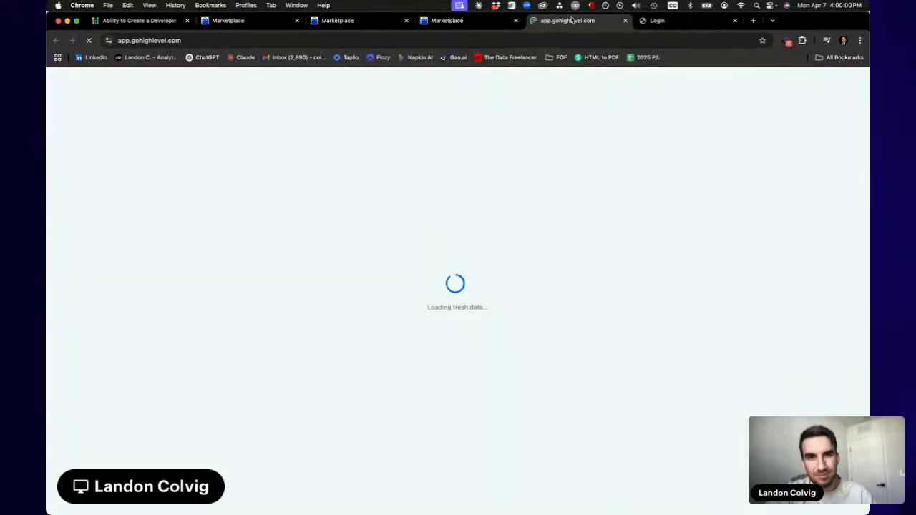
pyautogui.click(453, 207)
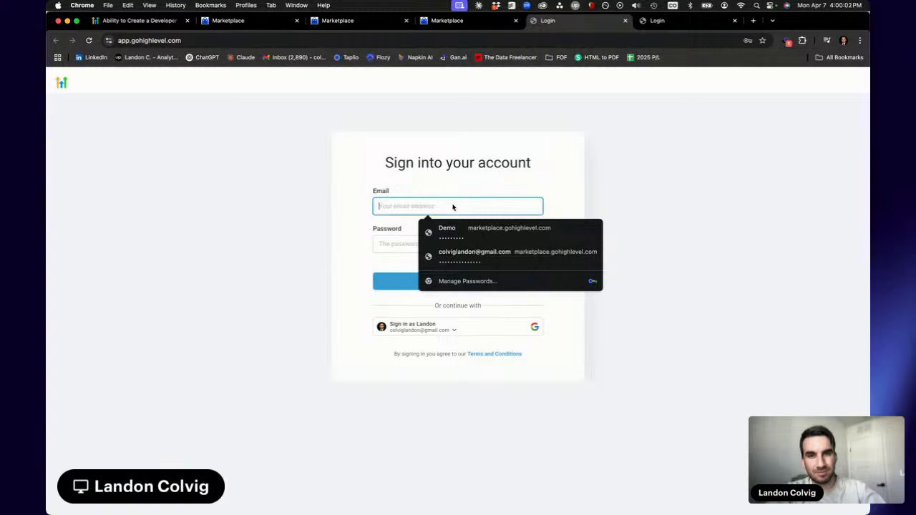
pyautogui.click(443, 230)
pyautogui.doubleClick(432, 206)
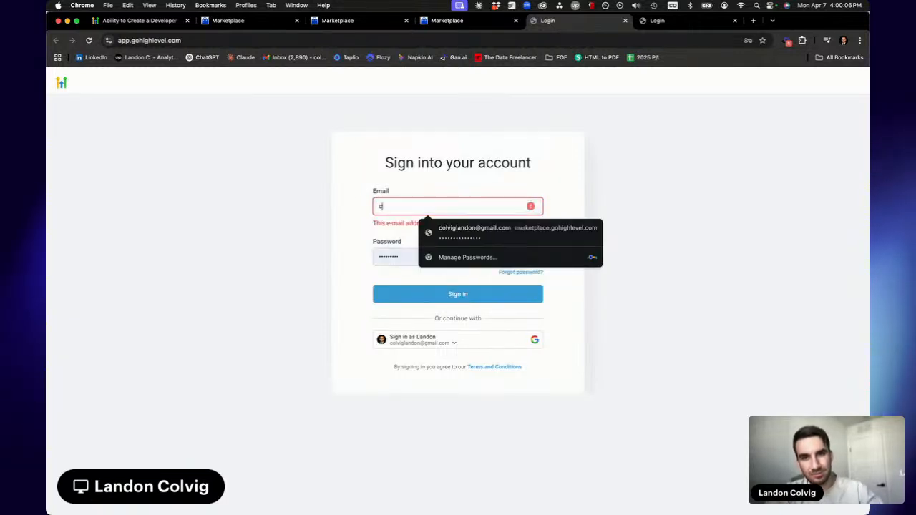
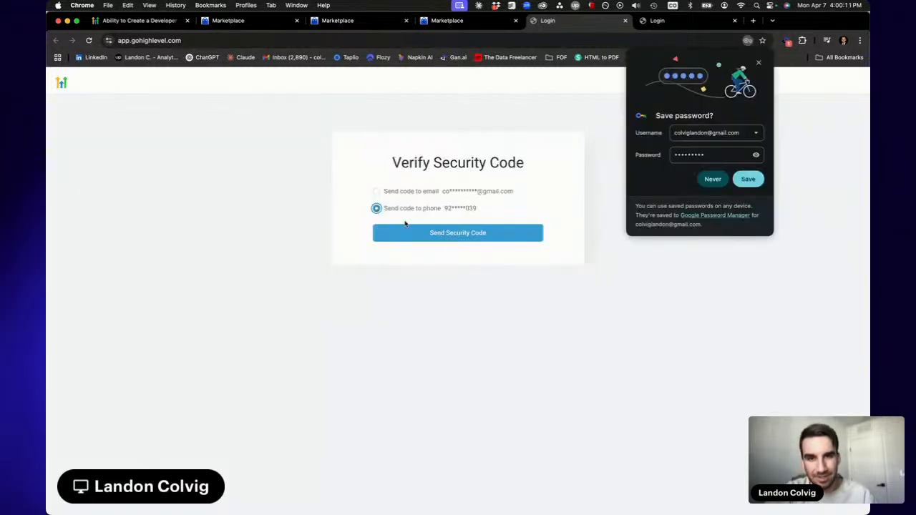
pyautogui.click(405, 228)
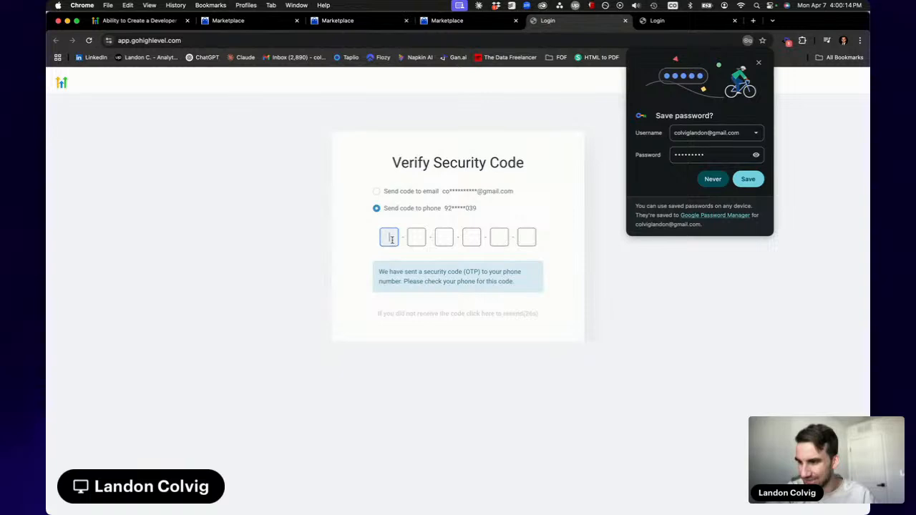
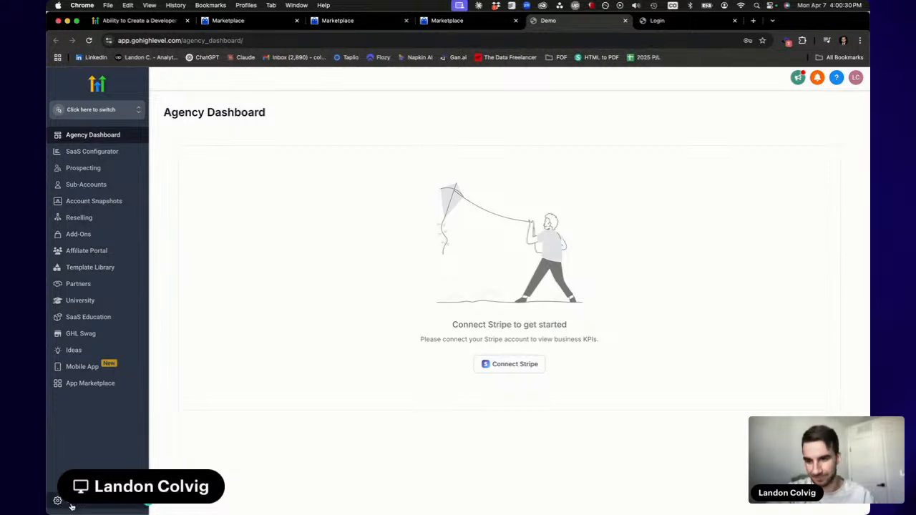
# Step: Open the sub-account switcher on the agency dashboard to check for available sub-accounts
pyautogui.click(103, 111)
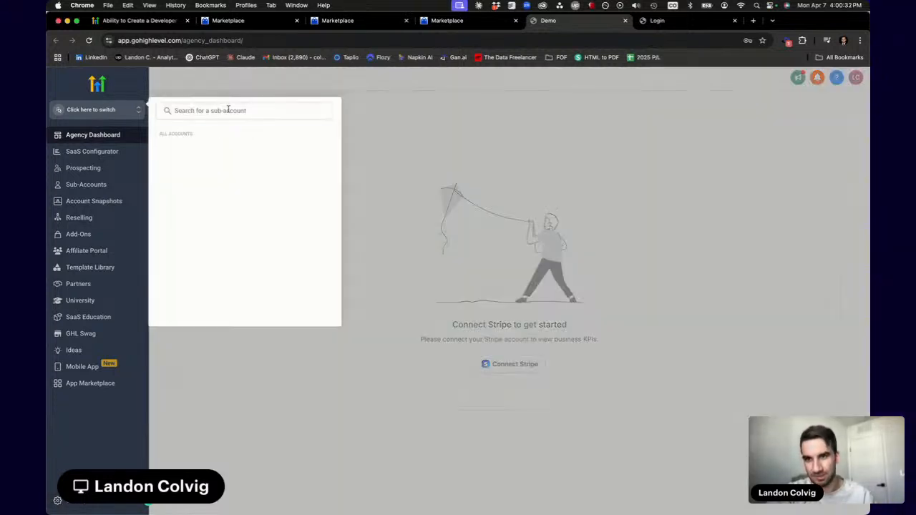
pyautogui.click(228, 110)
pyautogui.click(392, 173)
pyautogui.click(119, 114)
pyautogui.click(199, 113)
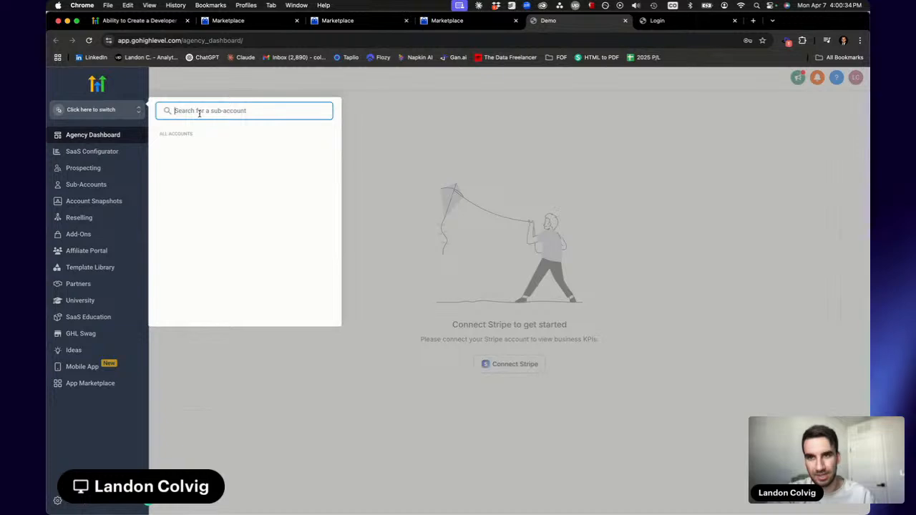
pyautogui.click(440, 125)
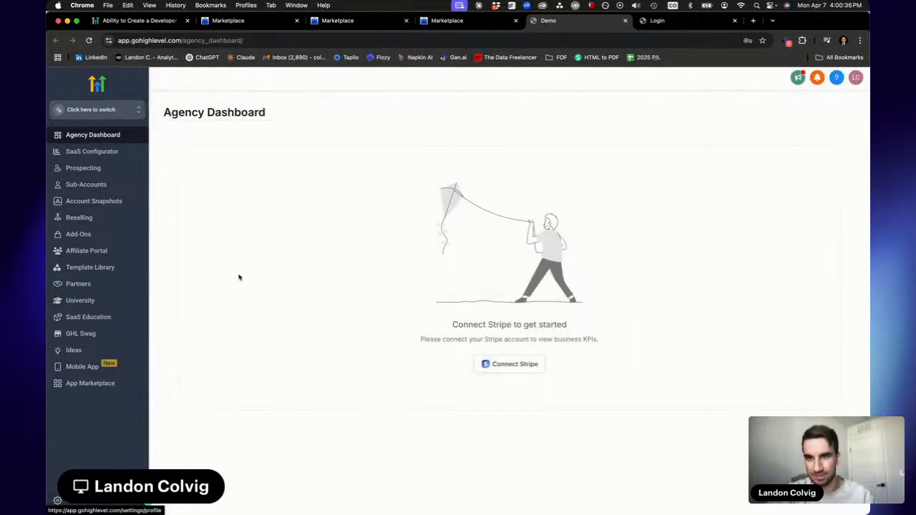
# Step: Open the profile settings page and dismiss the form validation error notice
pyautogui.click(75, 500)
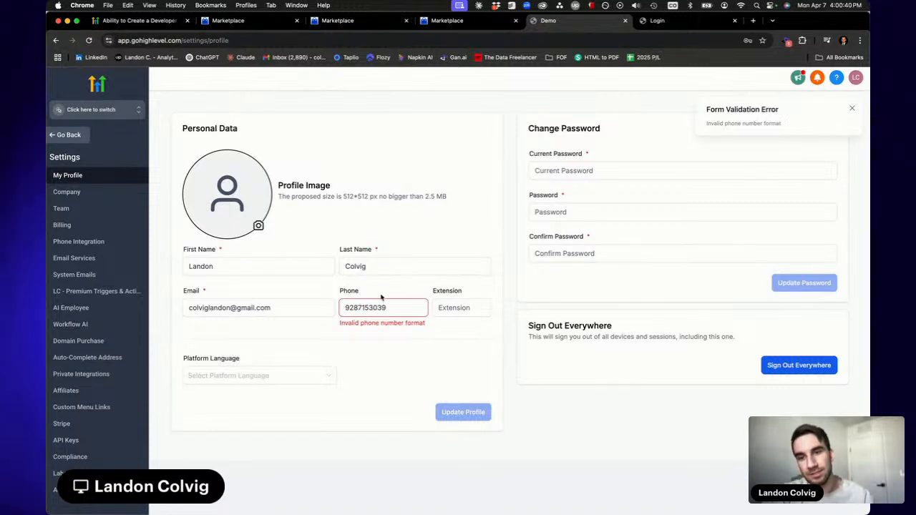
pyautogui.click(398, 309)
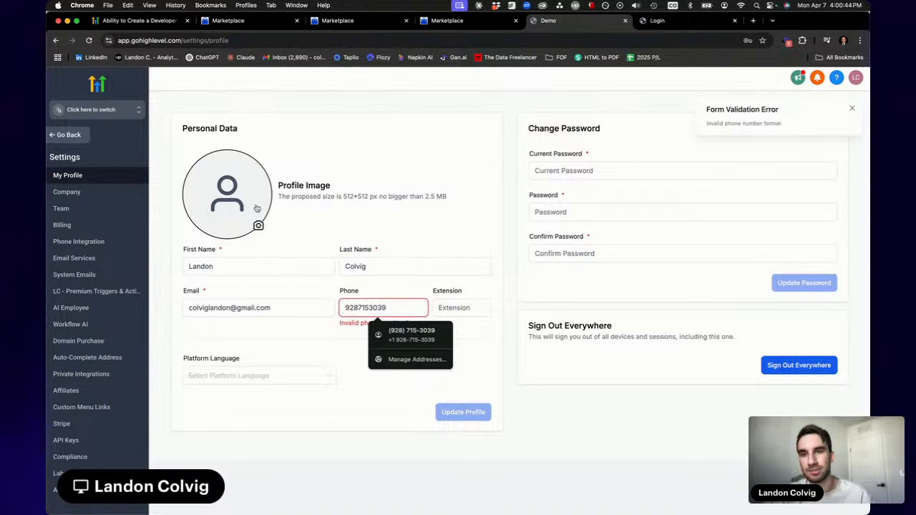
pyautogui.click(852, 111)
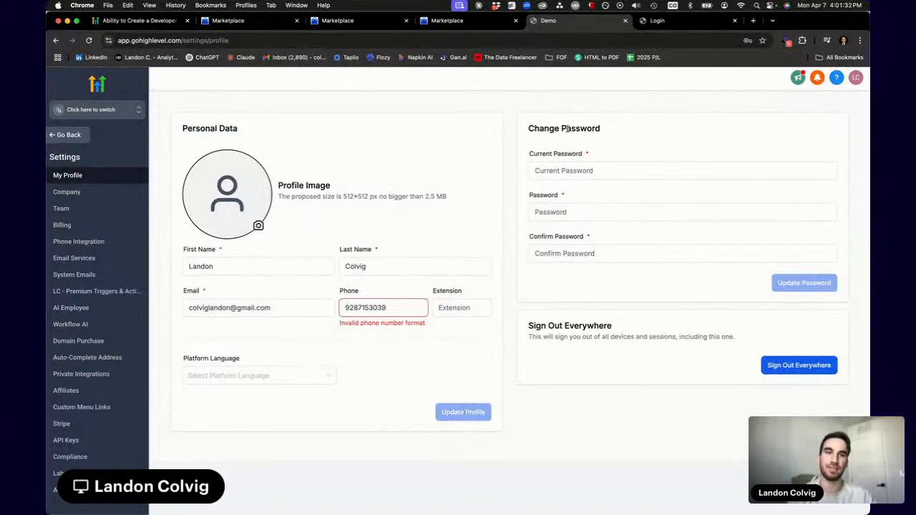
pyautogui.doubleClick(595, 129)
pyautogui.click(595, 129)
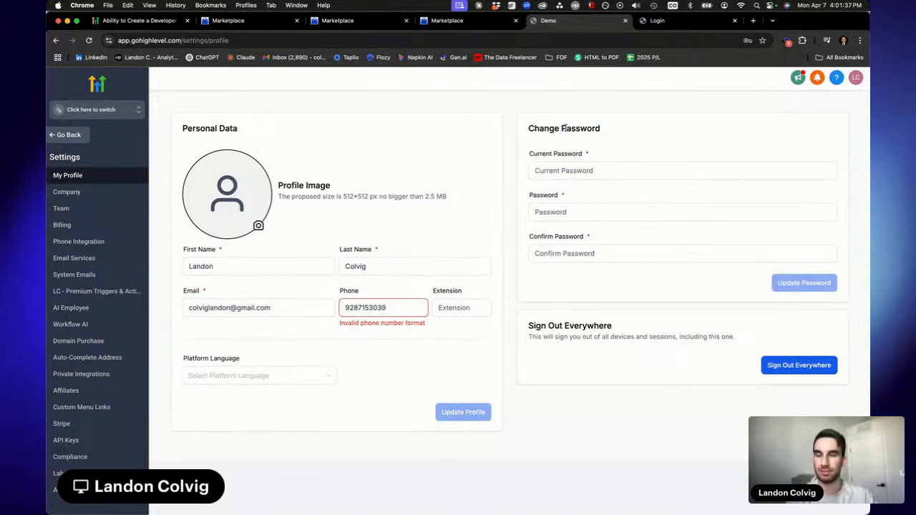
# Step: Browse the API Keys, My Profile and Company settings pages, then go back to the agency dashboard
pyautogui.click(117, 112)
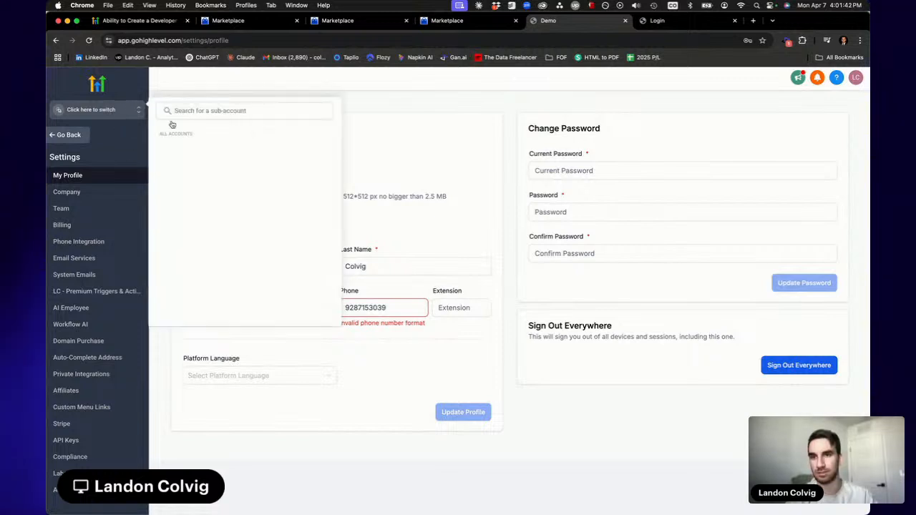
pyautogui.click(121, 138)
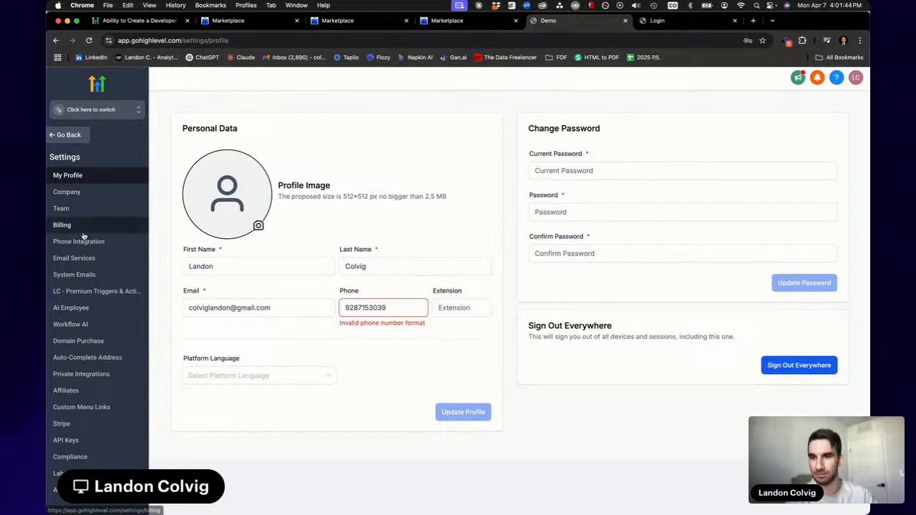
pyautogui.click(73, 443)
pyautogui.click(117, 116)
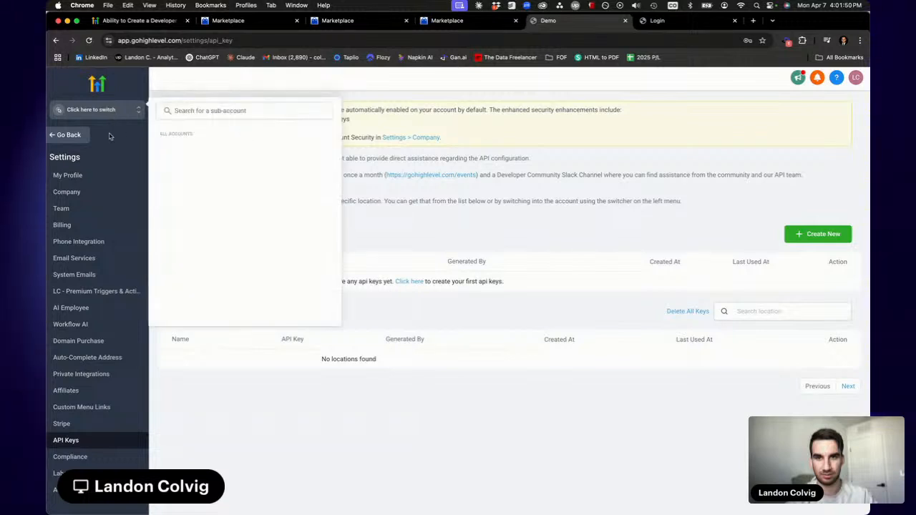
pyautogui.click(136, 141)
pyautogui.click(75, 174)
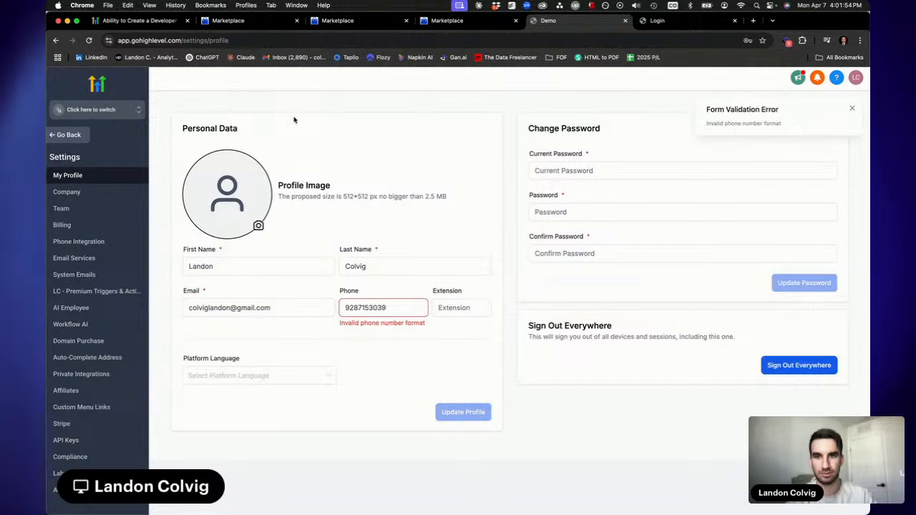
pyautogui.click(80, 193)
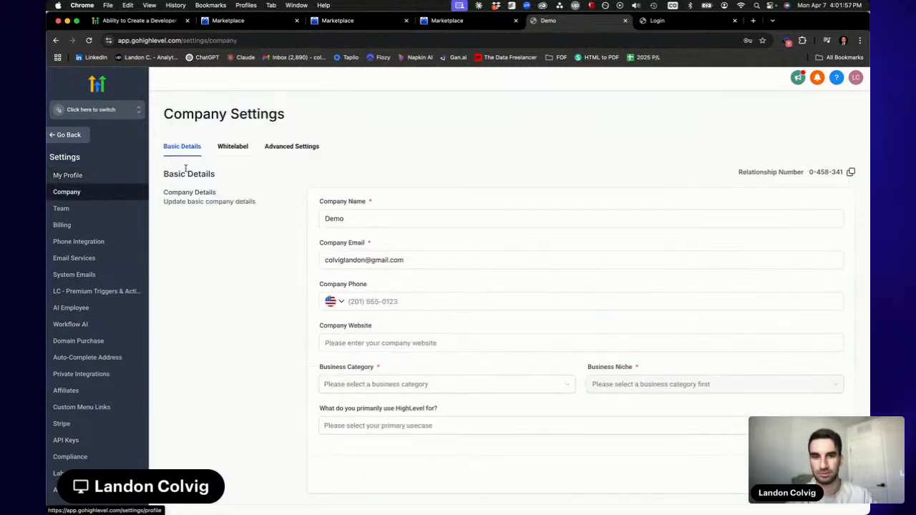
pyautogui.click(128, 111)
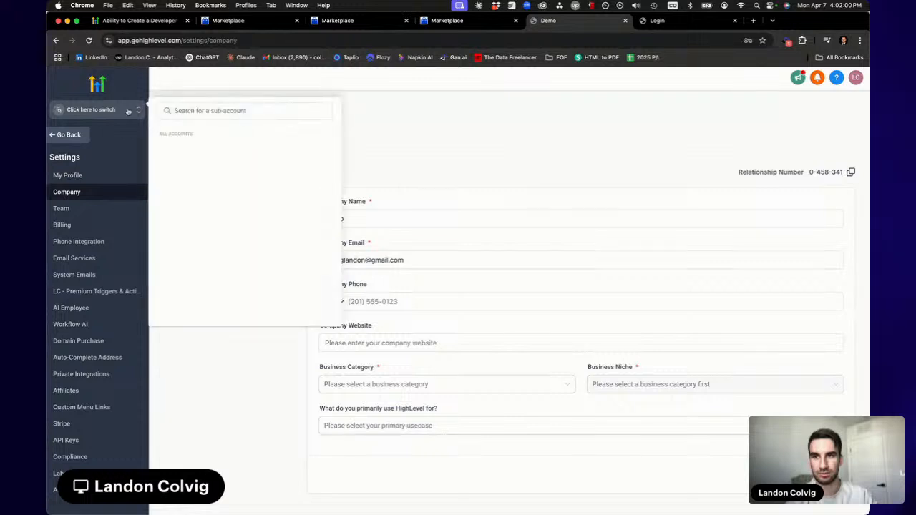
pyautogui.click(68, 134)
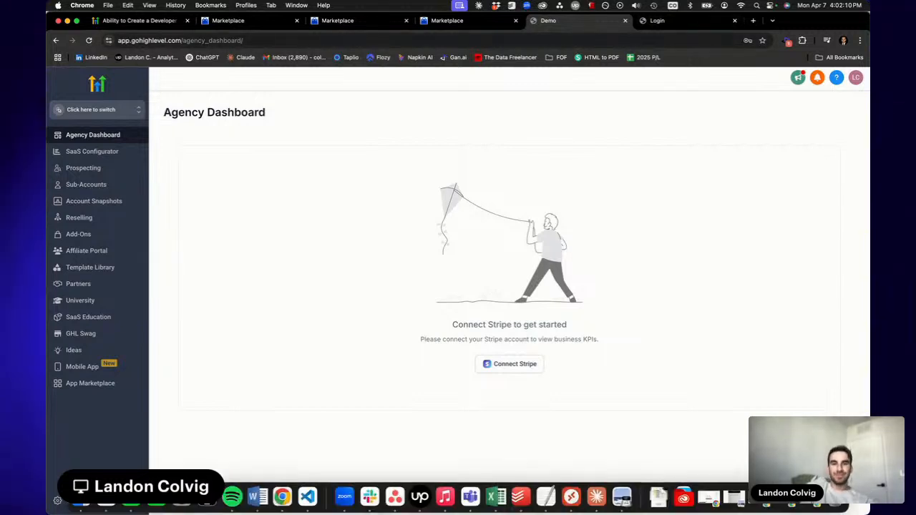
# Step: Switch to the Claude desktop app and reposition its window over the browser
pyautogui.click(597, 497)
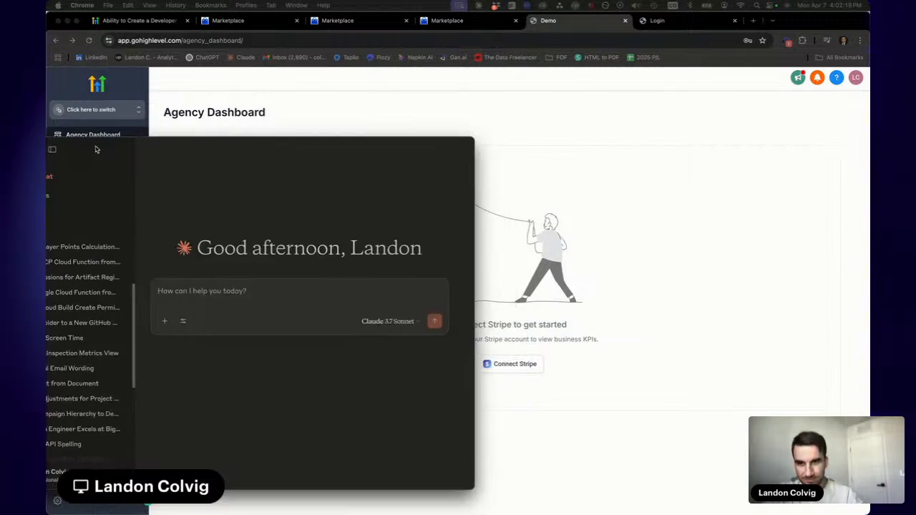
pyautogui.moveTo(96, 150); pyautogui.dragTo(185, 148)
pyautogui.doubleClick(186, 148)
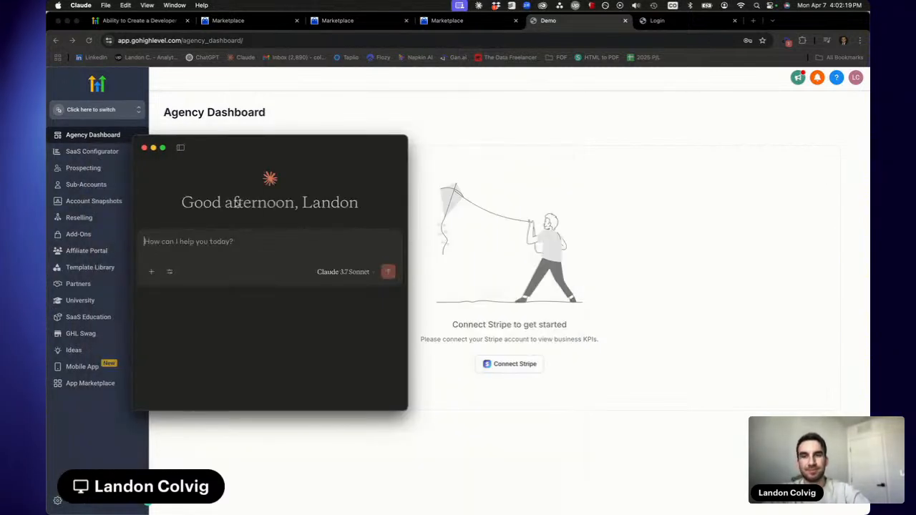
# Step: Ask Claude how to create a subaccount in go high level and read the answer
pyautogui.write('How can i')
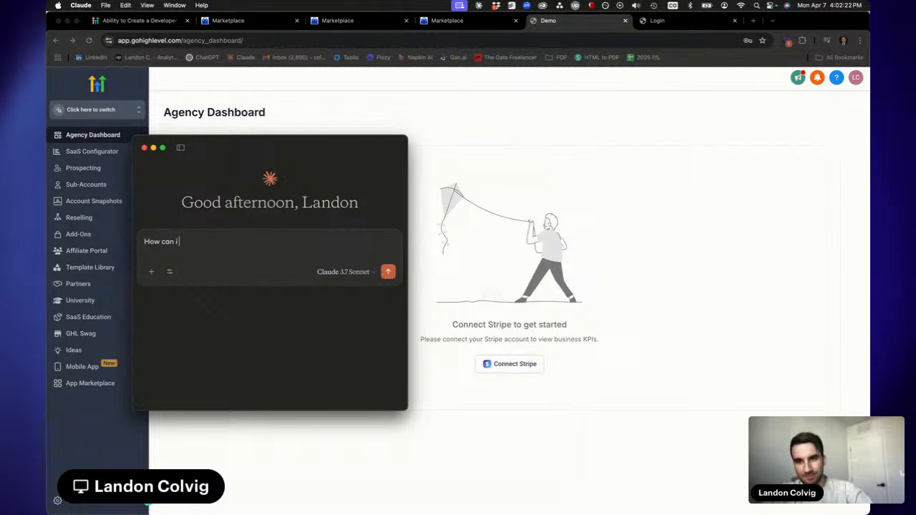
pyautogui.write(' create a subaccount in go high level')
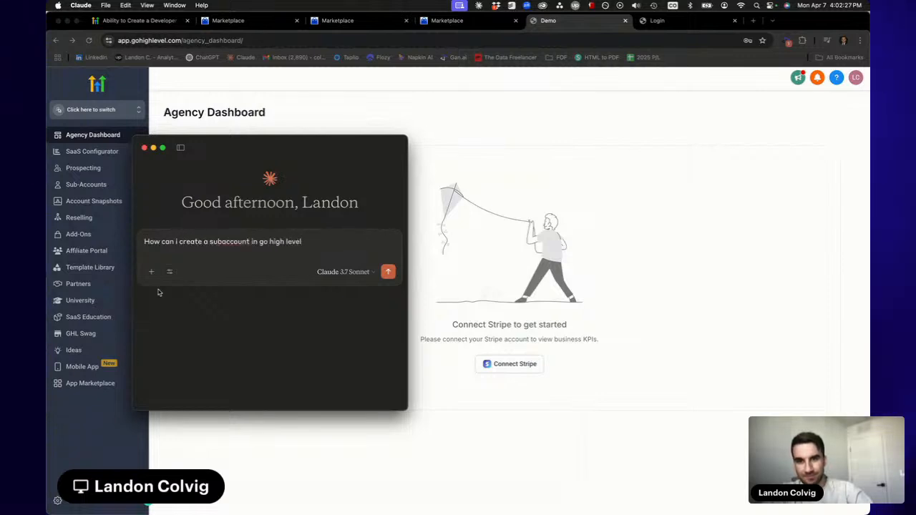
pyautogui.click(388, 271)
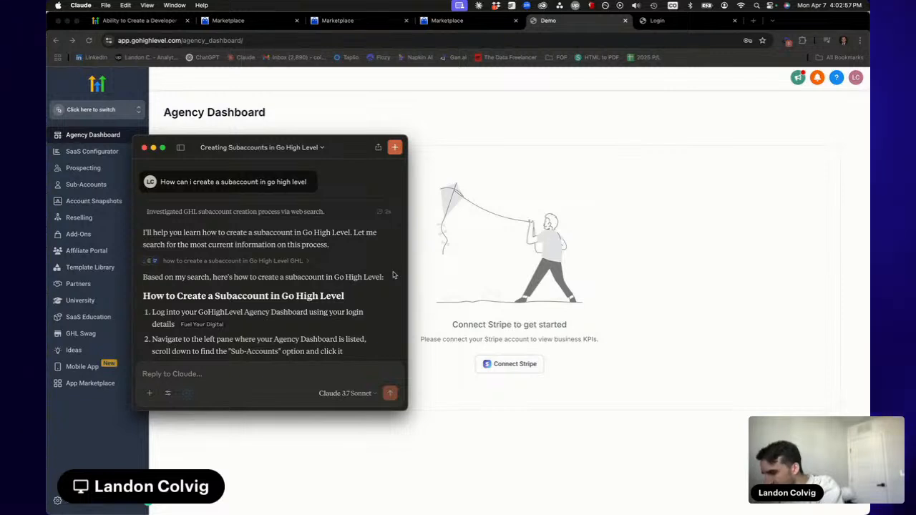
pyautogui.scroll(-2, 371, 272)
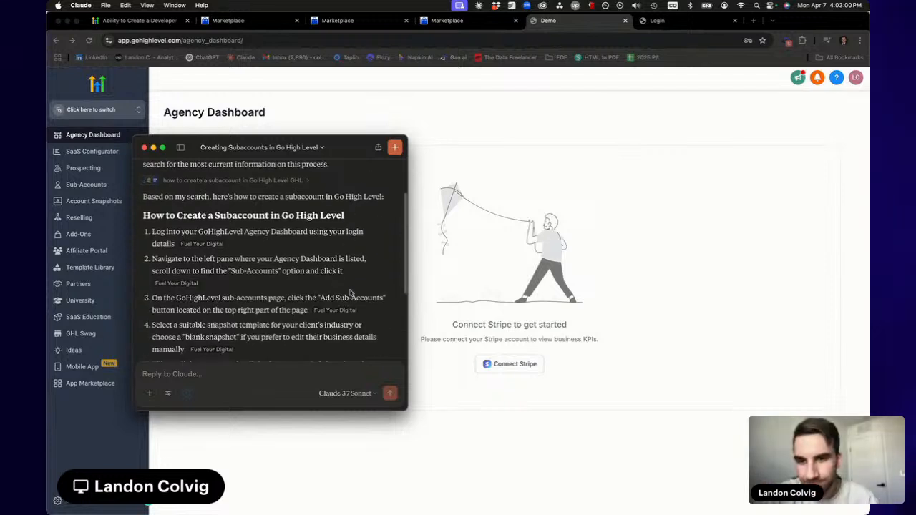
pyautogui.scroll(-1, 371, 264)
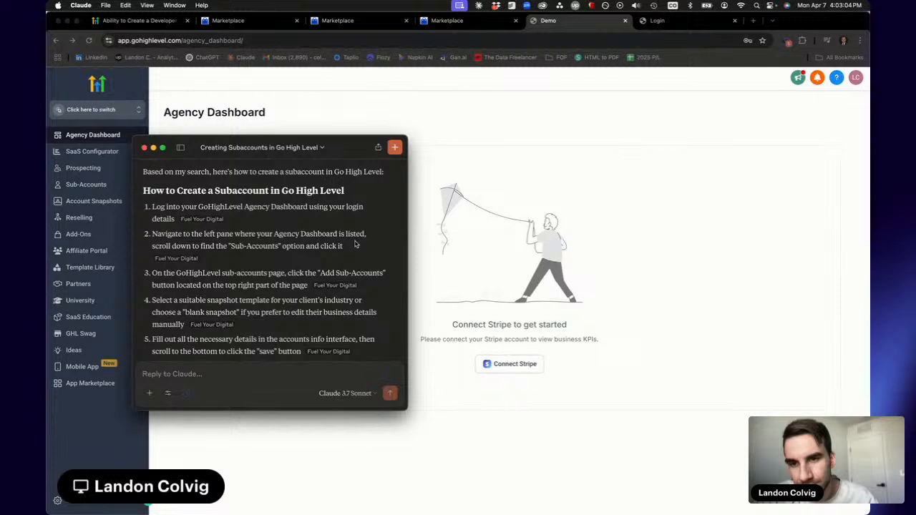
# Step: Open Sub-Accounts, start creating a sub-account and browse the snapshot templates to pick one
pyautogui.click(86, 185)
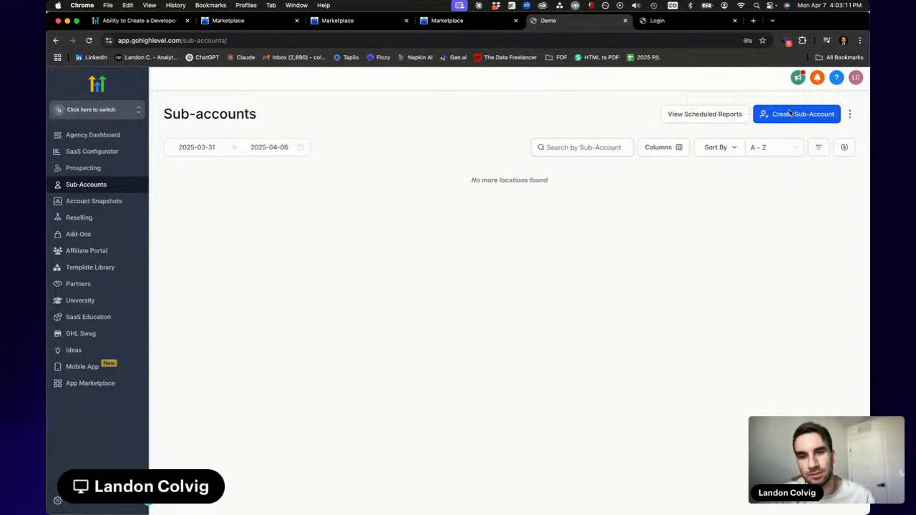
pyautogui.click(790, 113)
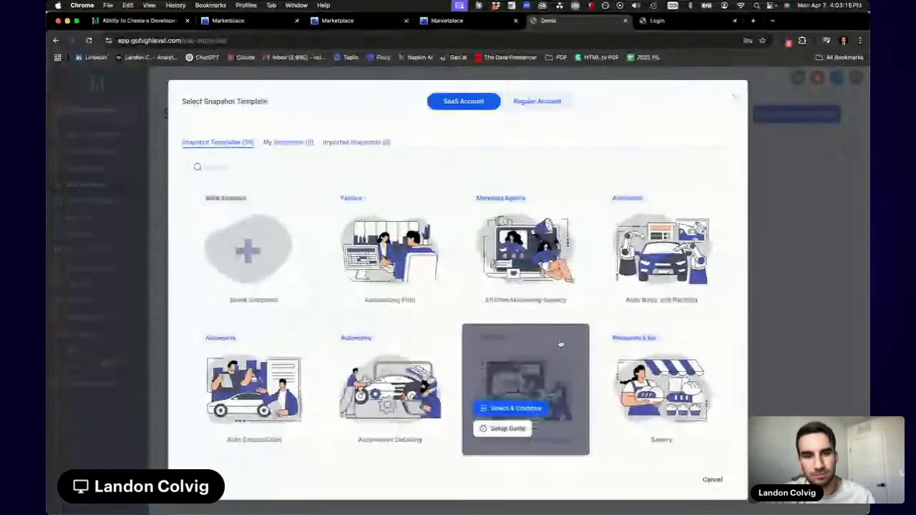
pyautogui.scroll(-5, 565, 372)
pyautogui.scroll(-7, 572, 393)
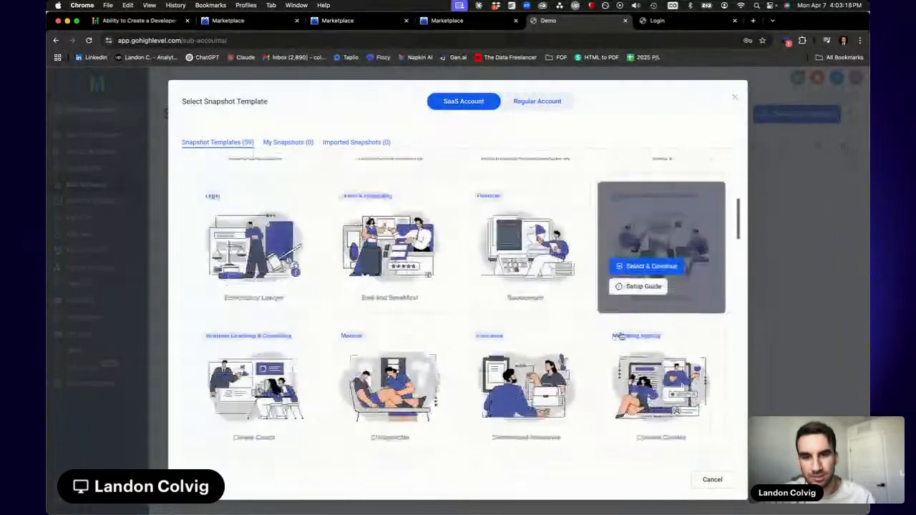
pyautogui.scroll(-15, 621, 336)
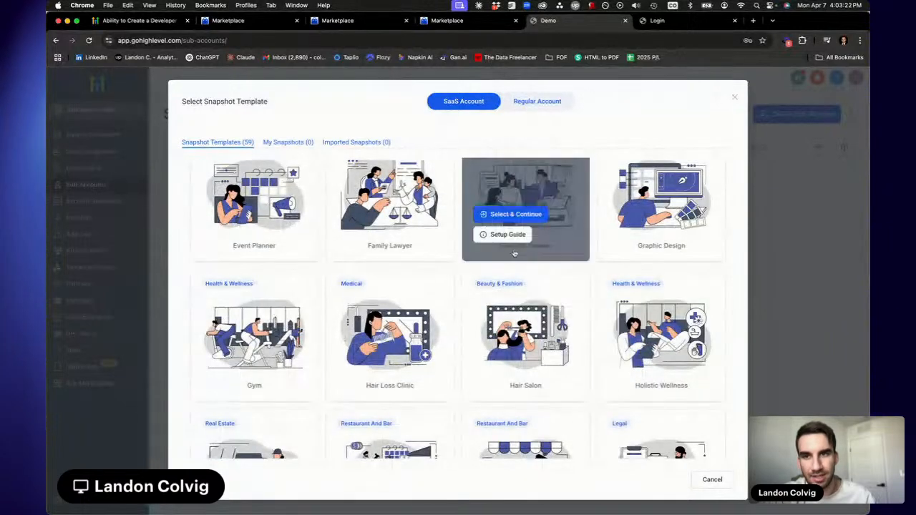
pyautogui.scroll(-3, 526, 208)
pyautogui.moveTo(382, 292)
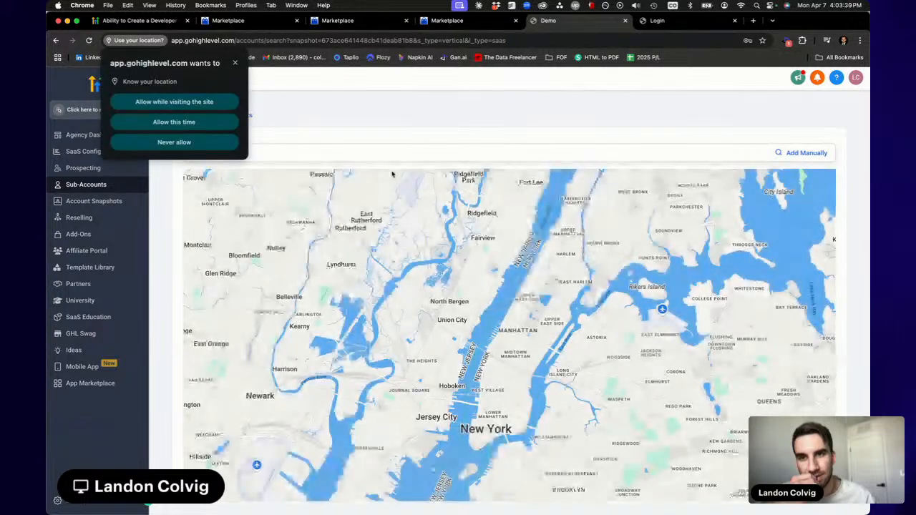
# Step: Allow location access this time, dismiss the location notice, search the map for Cincinnati and pick its address
pyautogui.click(220, 125)
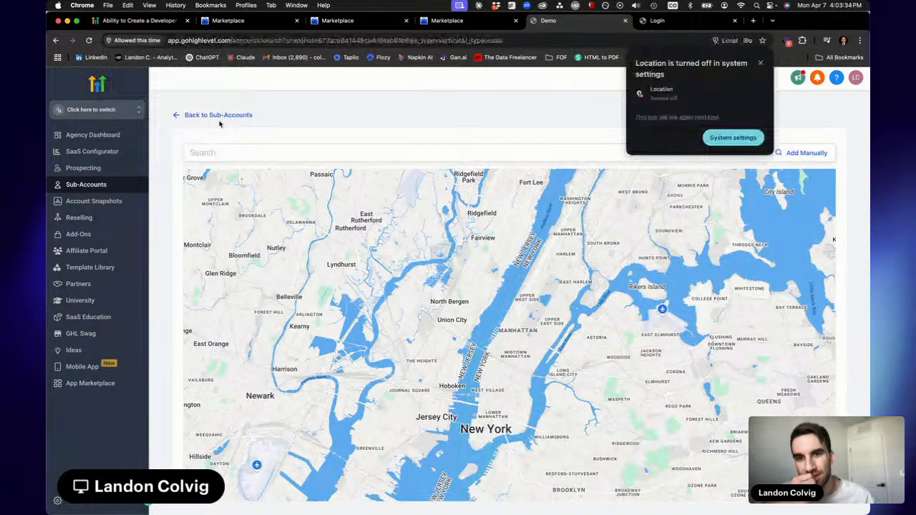
pyautogui.click(761, 63)
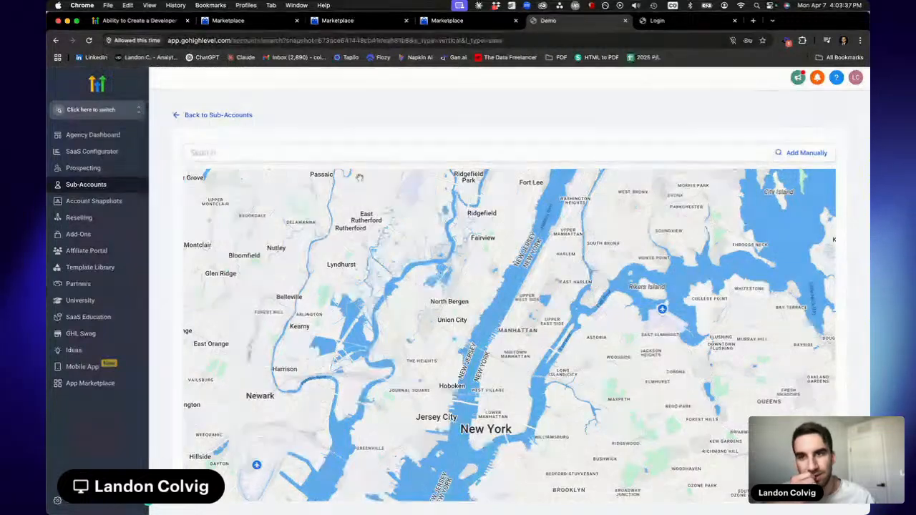
pyautogui.click(299, 159)
pyautogui.write('cincina')
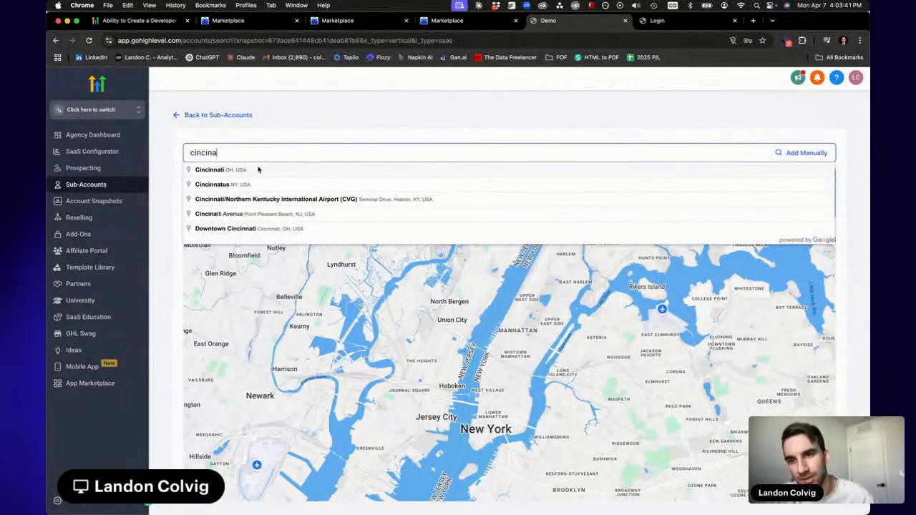
pyautogui.click(258, 170)
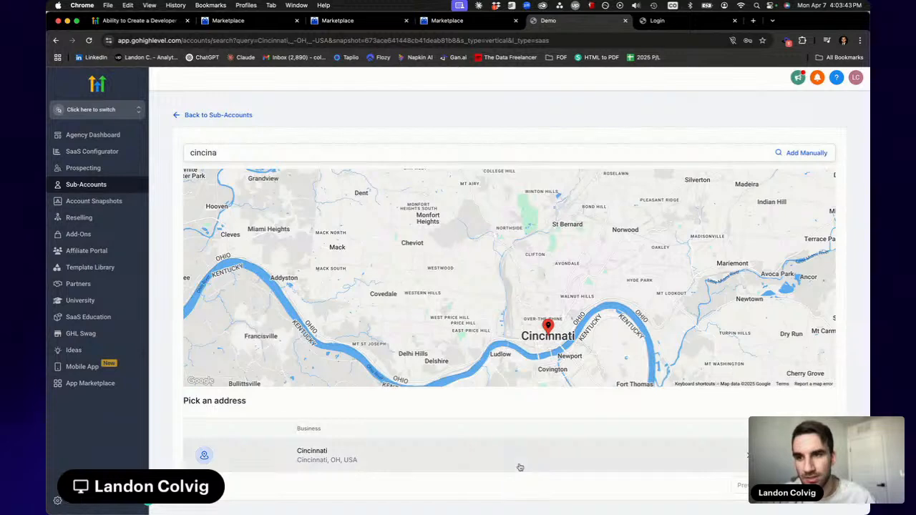
pyautogui.click(324, 464)
# Step: Enter the contact's first and last name and autofill the contact's email, business and address details
pyautogui.click(360, 149)
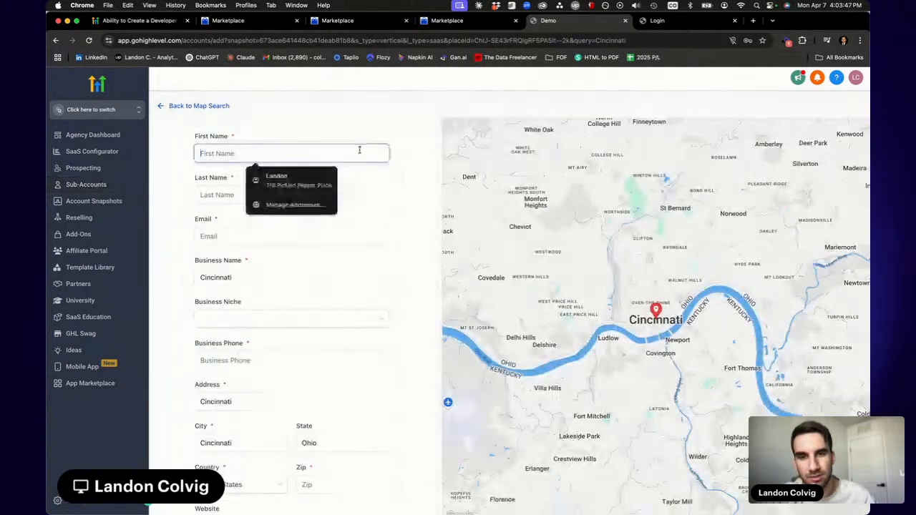
pyautogui.write('Big')
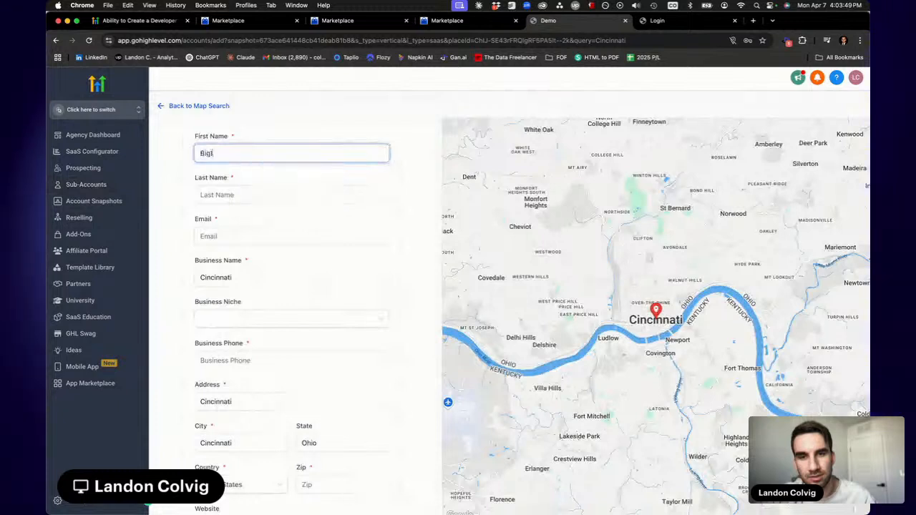
pyautogui.press('Tab')
pyautogui.write('Guy')
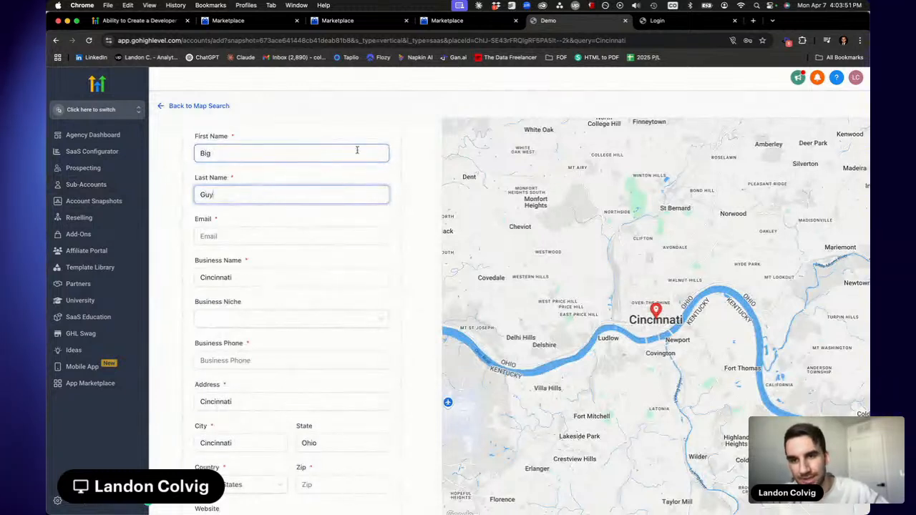
pyautogui.click(310, 238)
pyautogui.click(258, 262)
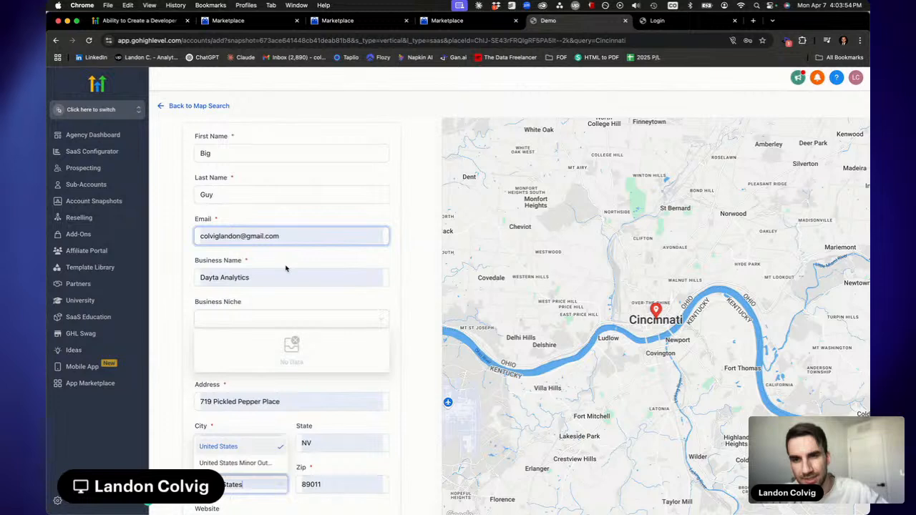
# Step: Set the time zone to GMT-12:00 Etc/GMT+12 and add the sub-account, declining to save the address
pyautogui.scroll(-3, 308, 303)
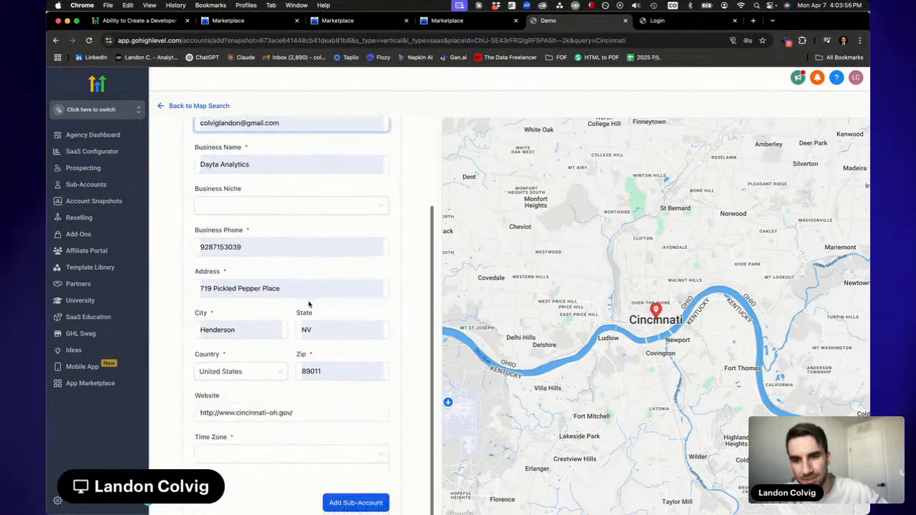
pyautogui.click(346, 457)
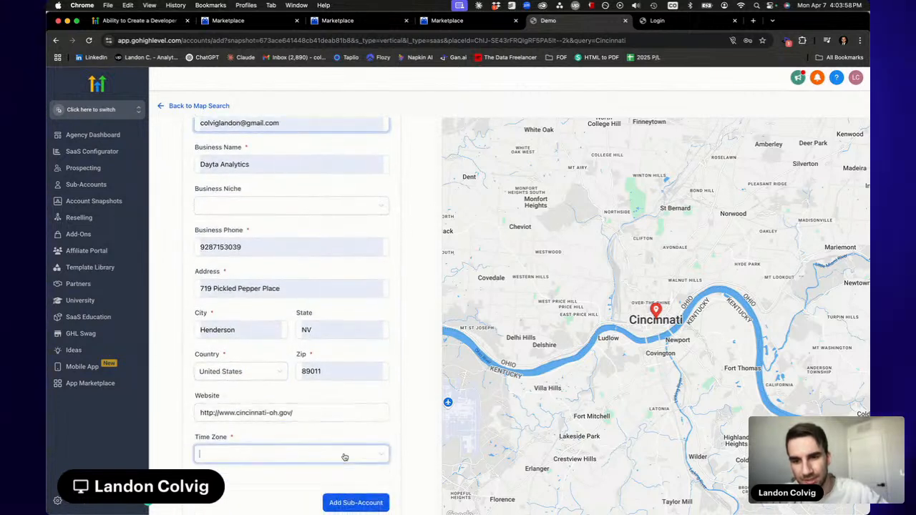
pyautogui.click(278, 334)
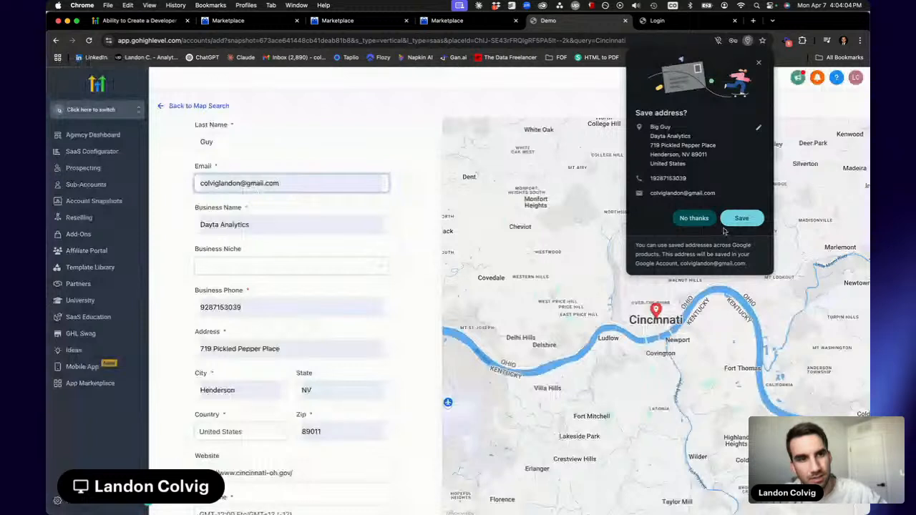
pyautogui.click(705, 219)
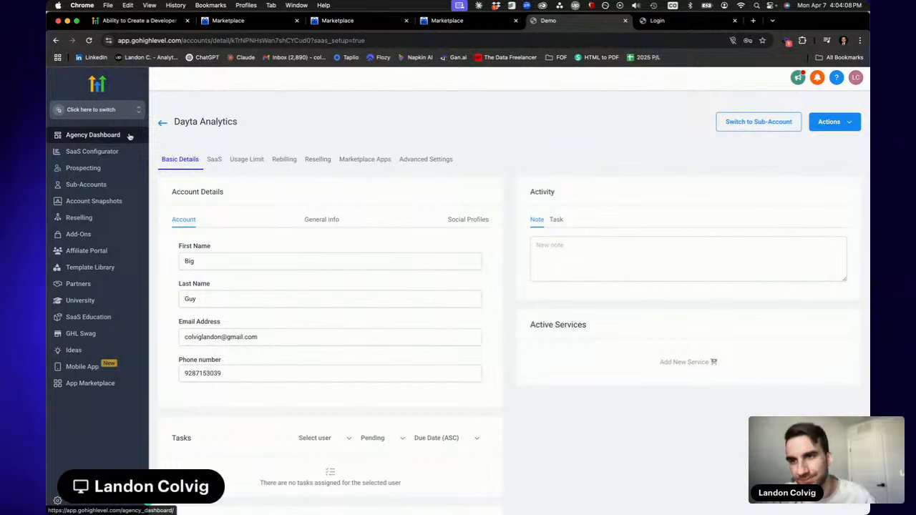
# Step: Check the sub-account switcher for the new sub-account and return to the sub-accounts list
pyautogui.click(116, 111)
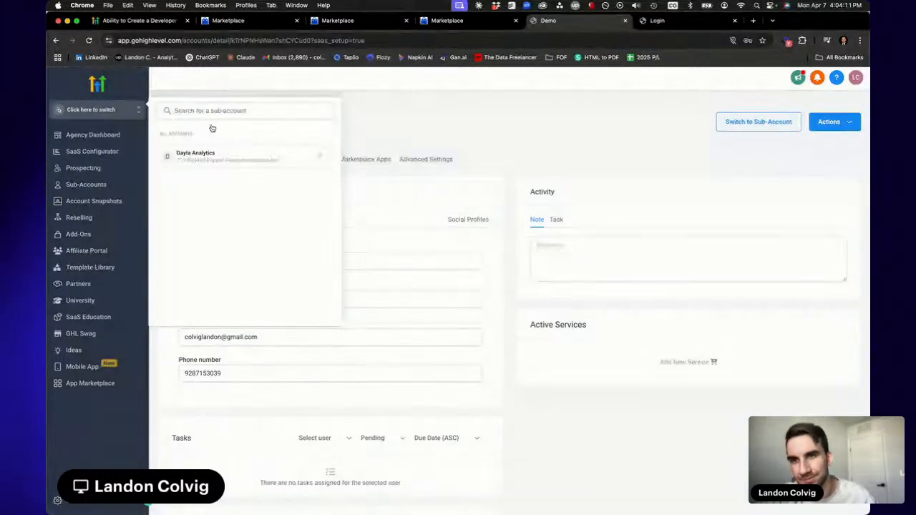
pyautogui.click(406, 126)
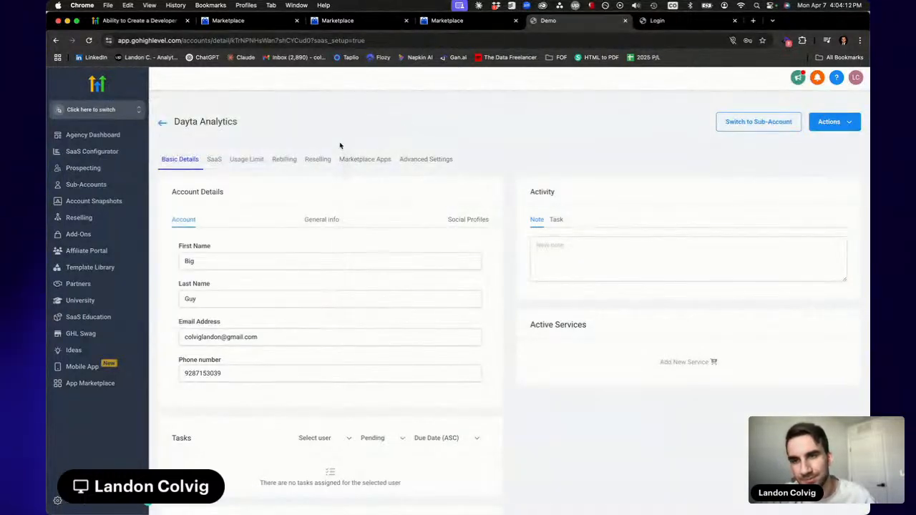
pyautogui.click(163, 125)
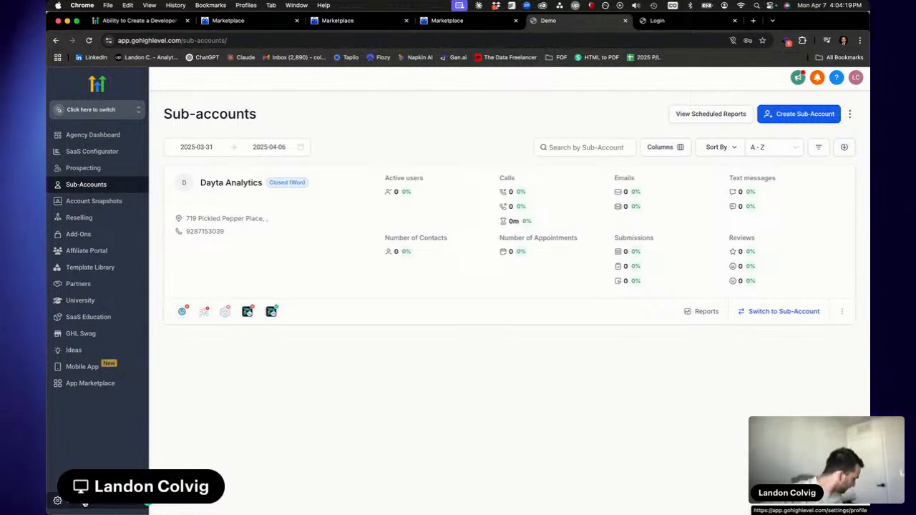
# Step: Open settings and check the sub-account switcher from the profile and company pages, then return to the agency dashboard
pyautogui.click(84, 504)
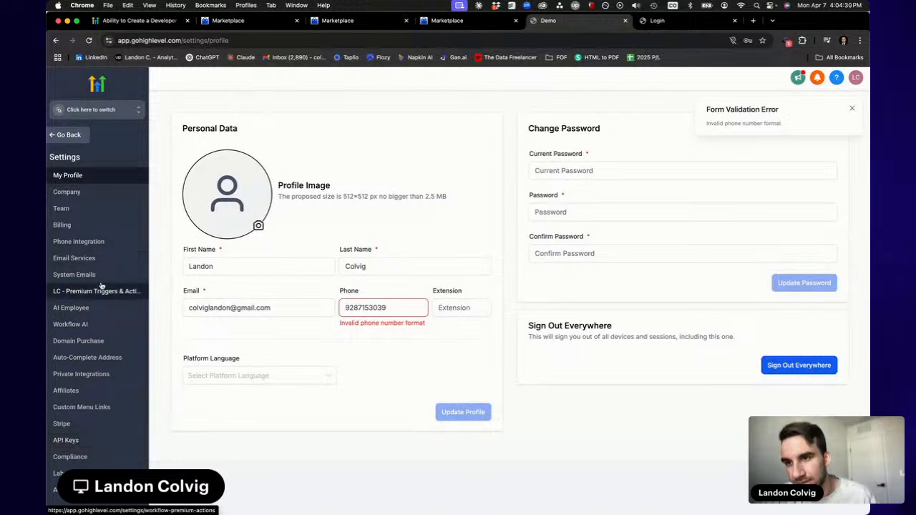
pyautogui.click(108, 110)
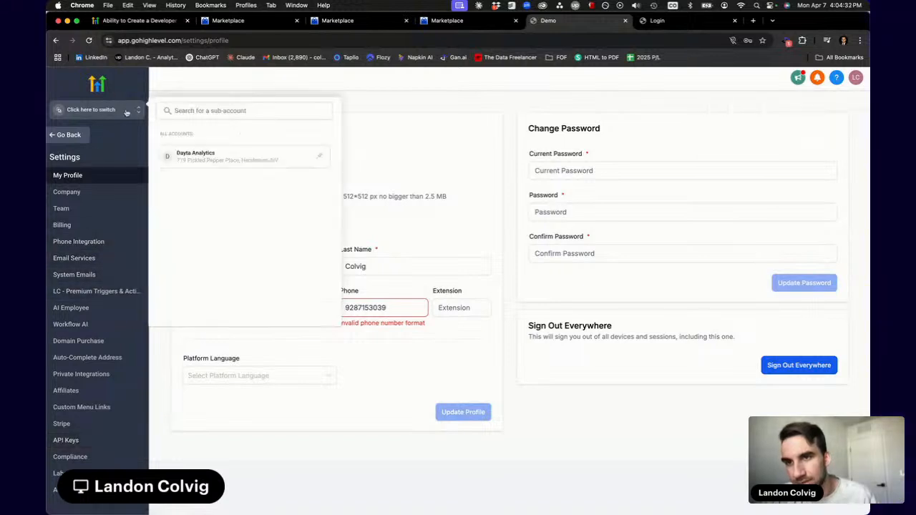
pyautogui.click(293, 156)
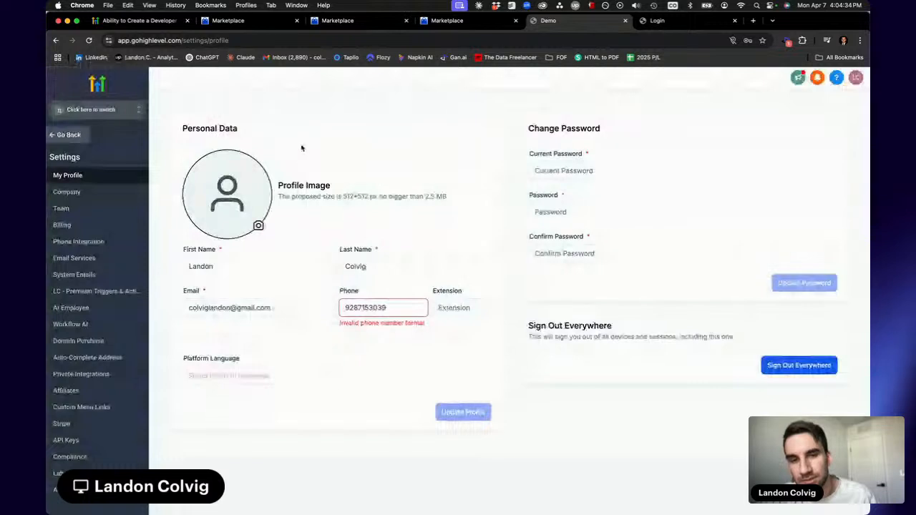
pyautogui.click(107, 110)
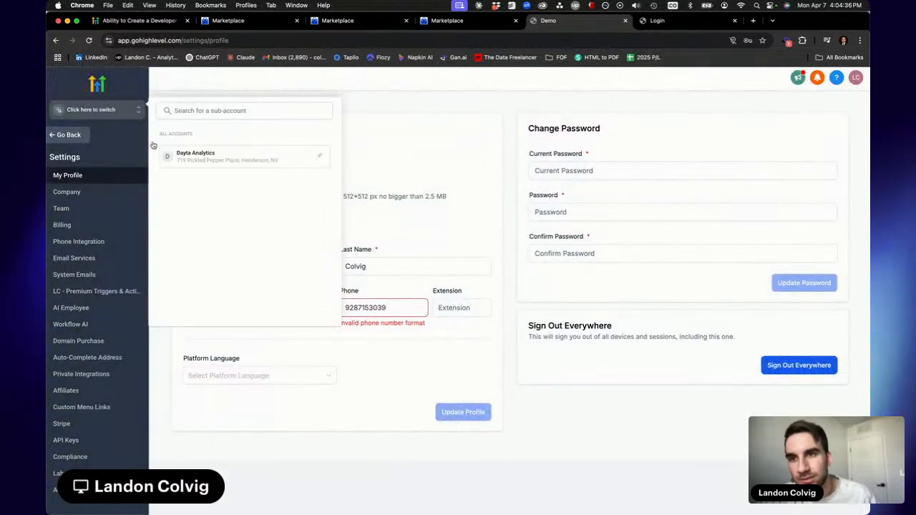
pyautogui.click(180, 156)
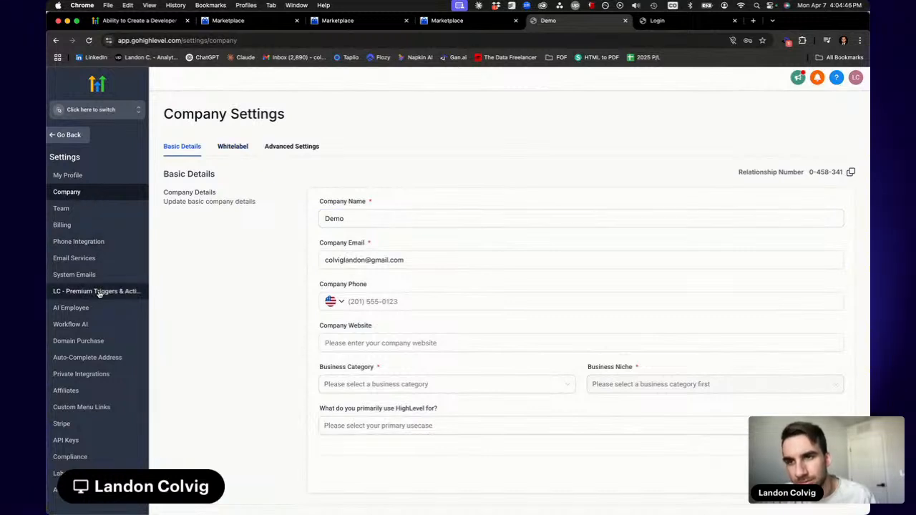
pyautogui.click(91, 108)
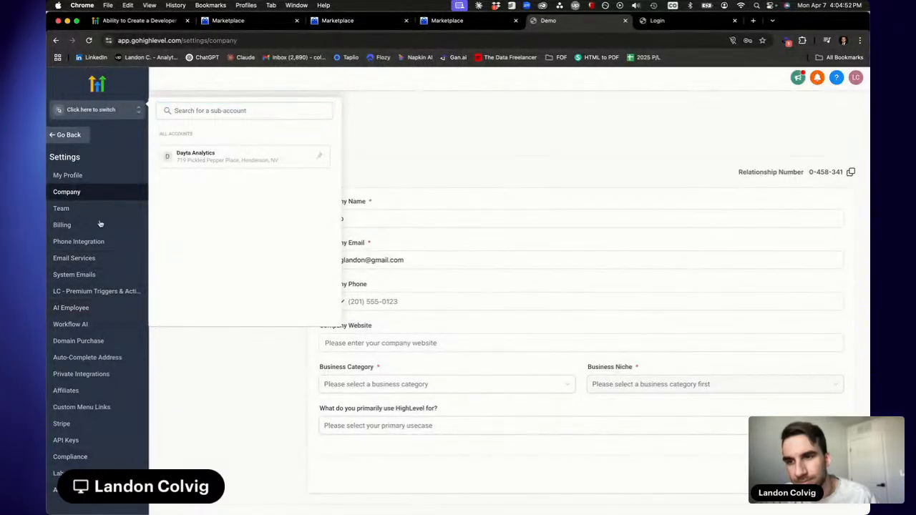
pyautogui.click(68, 138)
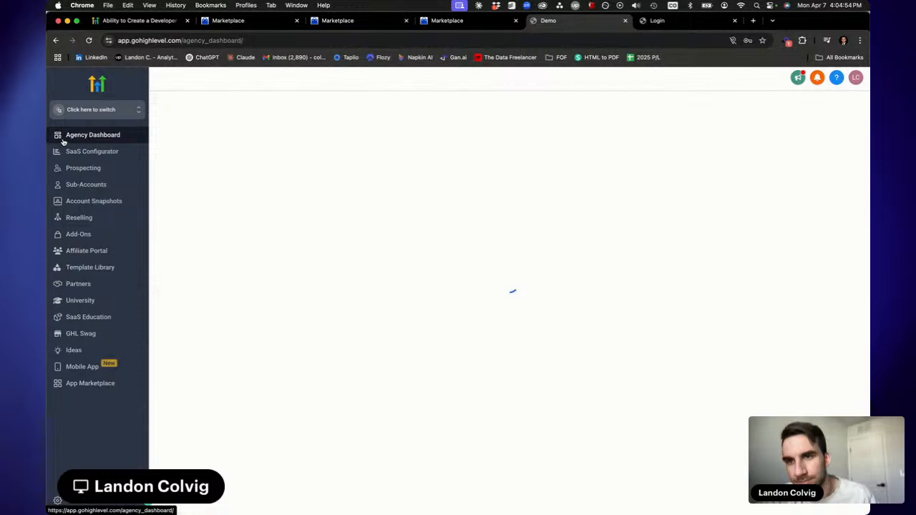
# Step: Start creating a new sub-account from the sub-accounts list and select a SaaS account snapshot template
pyautogui.click(86, 184)
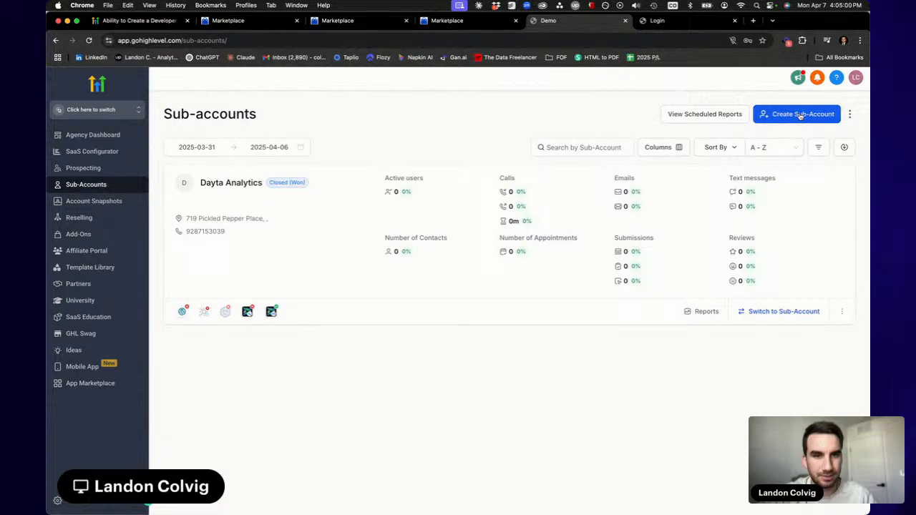
pyautogui.click(797, 115)
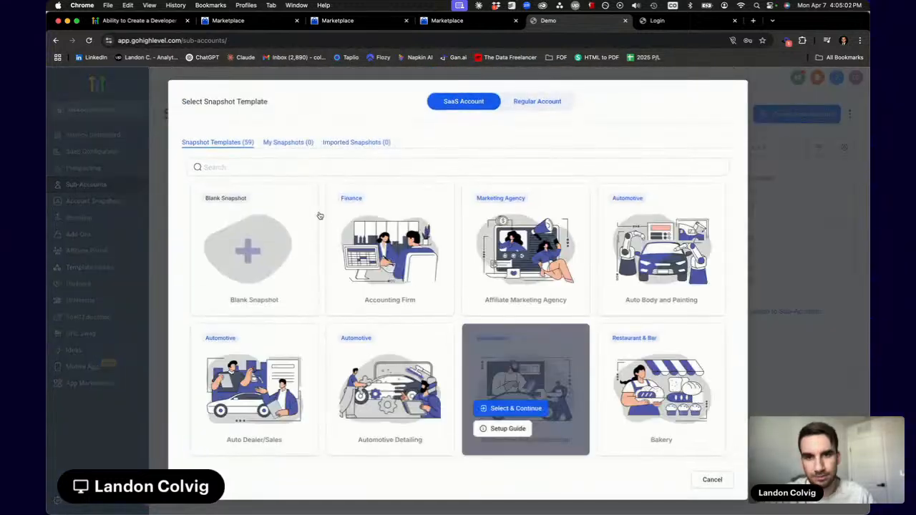
pyautogui.scroll(-10, 407, 257)
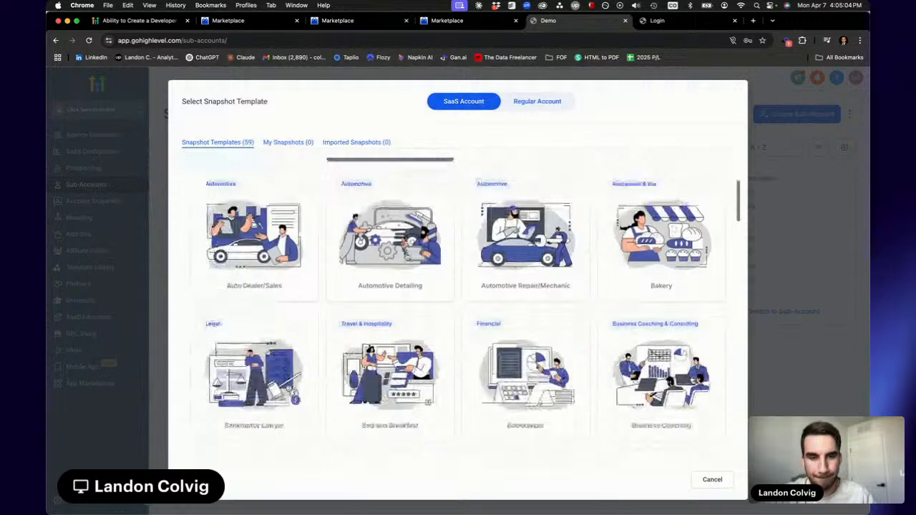
pyautogui.scroll(-10, 436, 358)
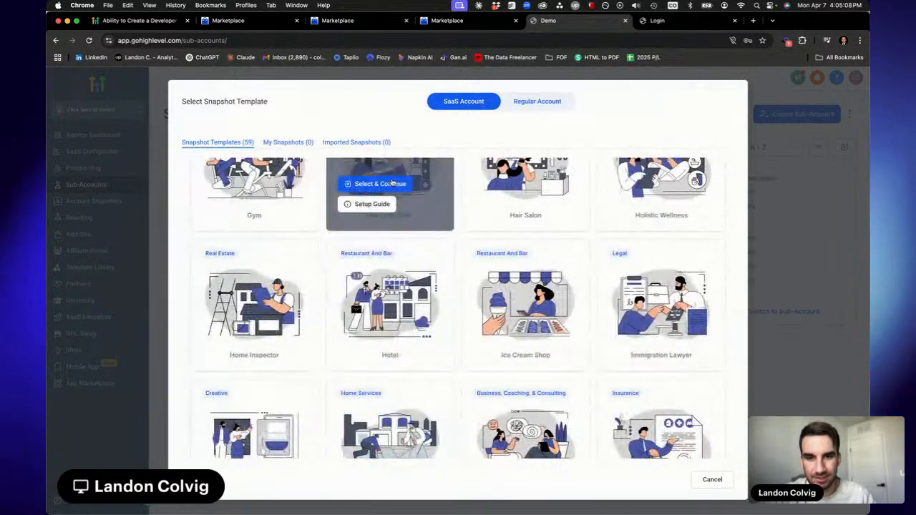
pyautogui.click(380, 184)
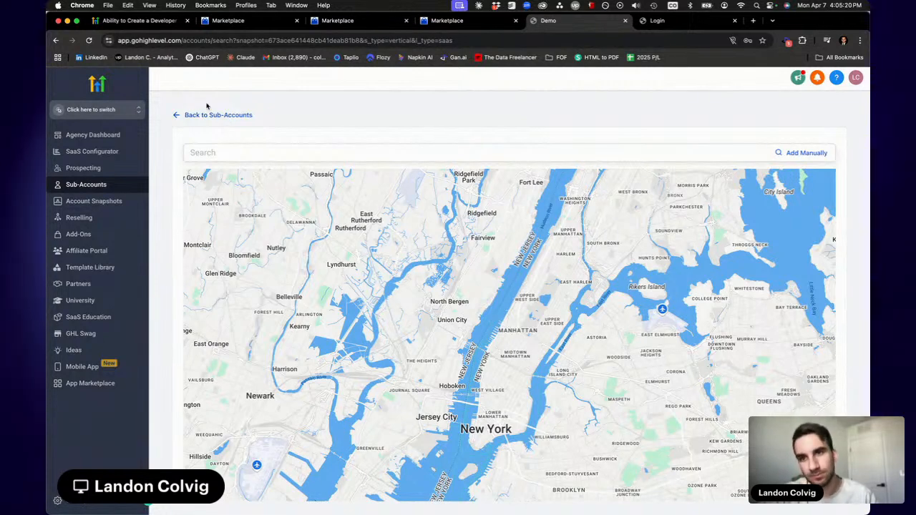
# Step: Search the map for New York and pick the New York address for the sub-account
pyautogui.click(91, 109)
pyautogui.click(348, 117)
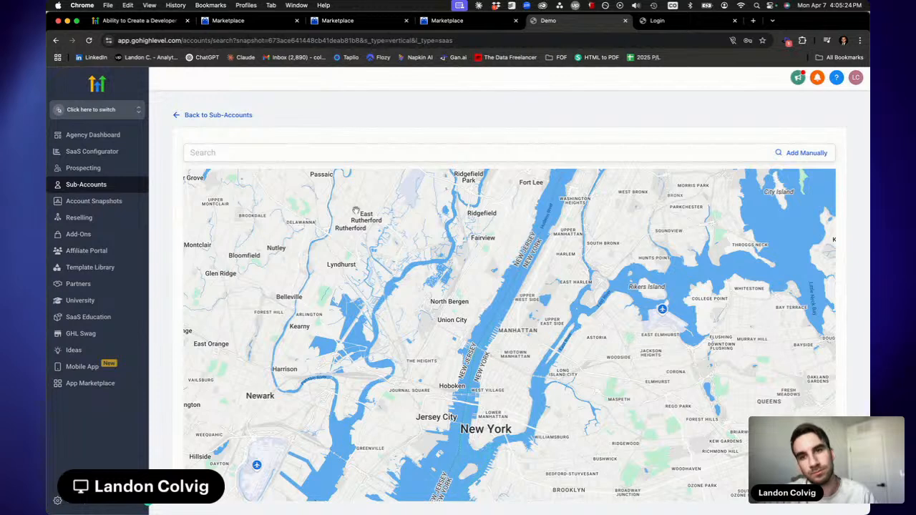
pyautogui.click(275, 151)
pyautogui.write('new')
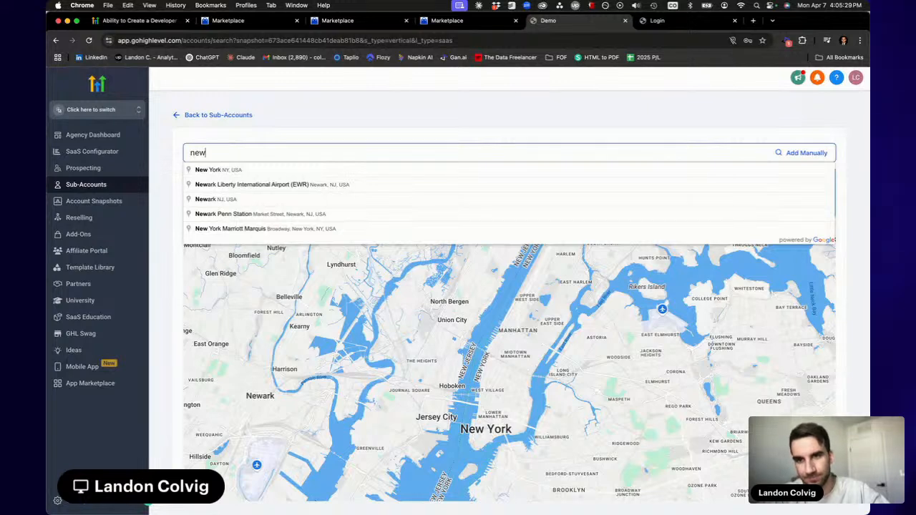
pyautogui.click(245, 171)
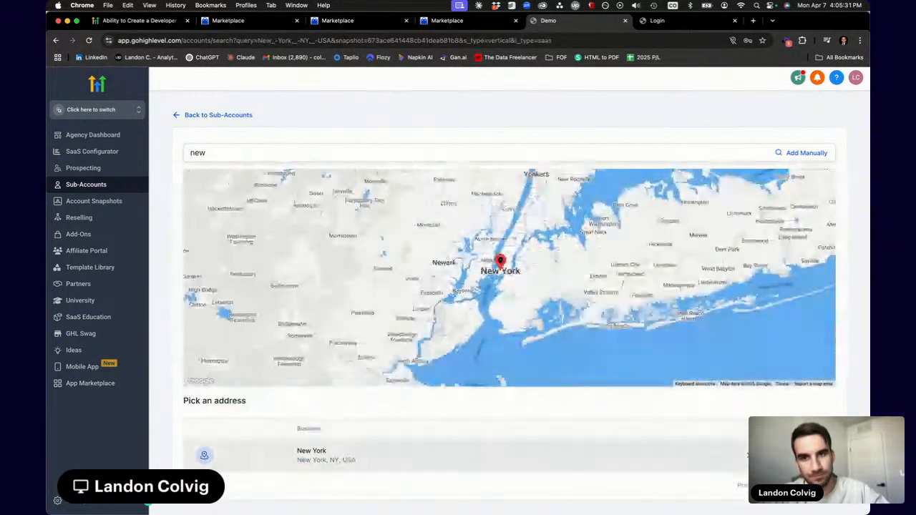
pyautogui.click(325, 454)
# Step: Enter the contact's first and last name in the new sub-account form
pyautogui.click(248, 154)
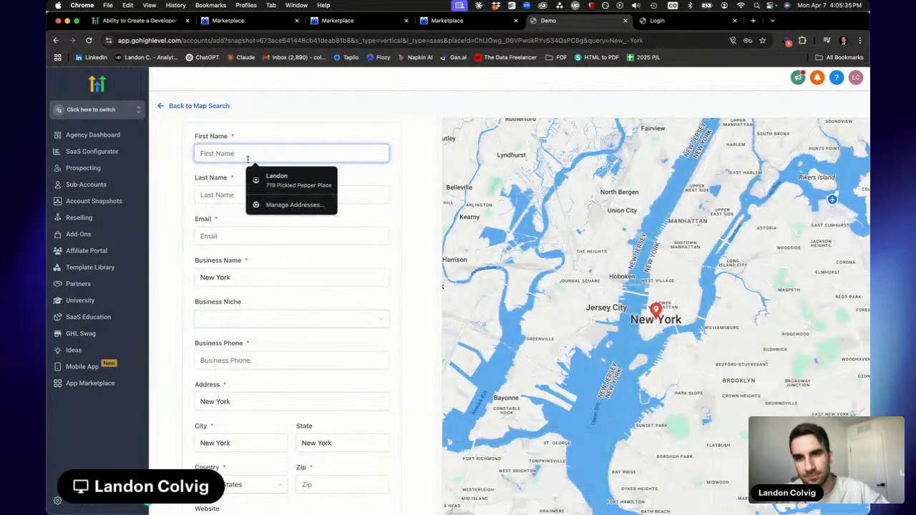
pyautogui.press('Tab')
pyautogui.click(246, 153)
pyautogui.write('demo')
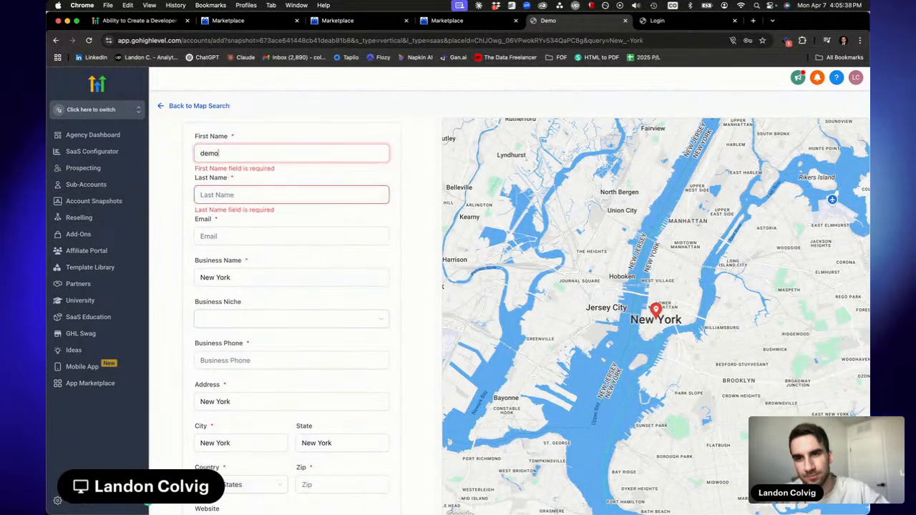
pyautogui.click(264, 194)
pyautogui.write('guy')
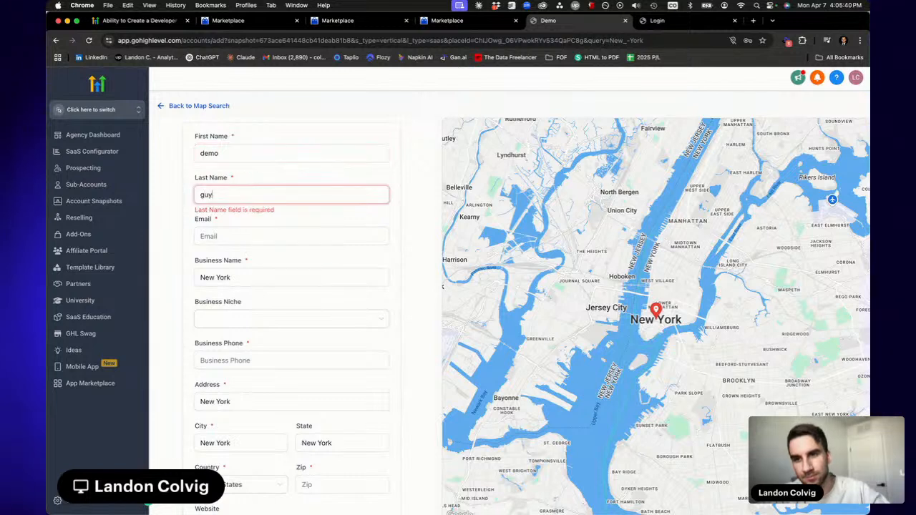
# Step: Set the business name to Hairless City and autofill the email, phone and address details
pyautogui.tripleClick(244, 281)
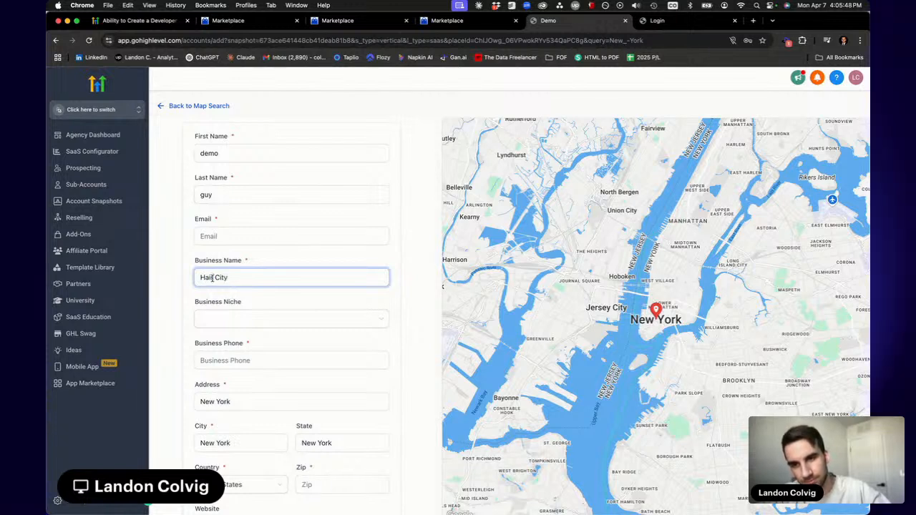
pyautogui.click(262, 229)
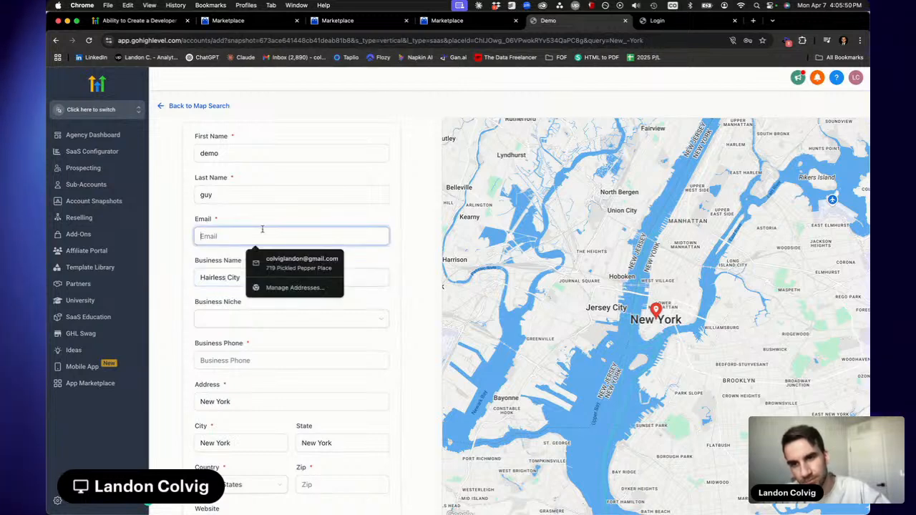
pyautogui.click(272, 261)
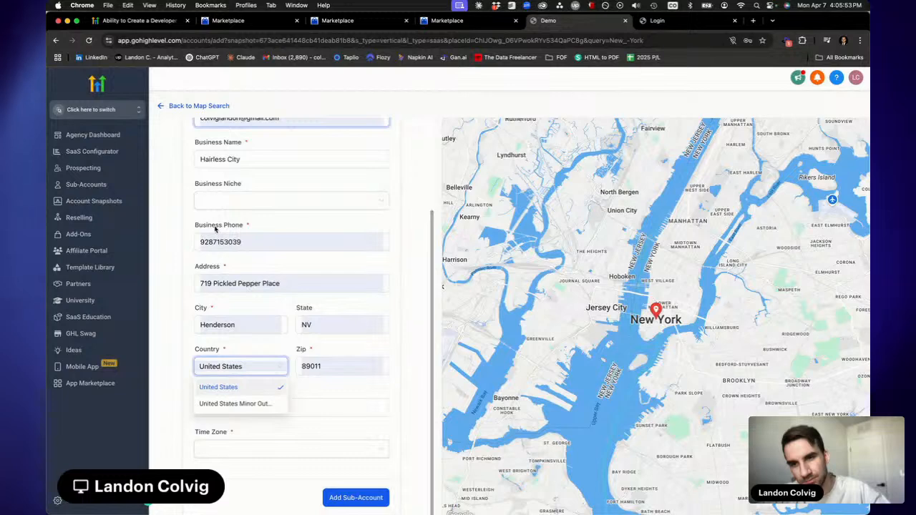
# Step: Try to replace the autofilled business phone with a dummy phone number
pyautogui.scroll(3, 237, 250)
pyautogui.click(252, 360)
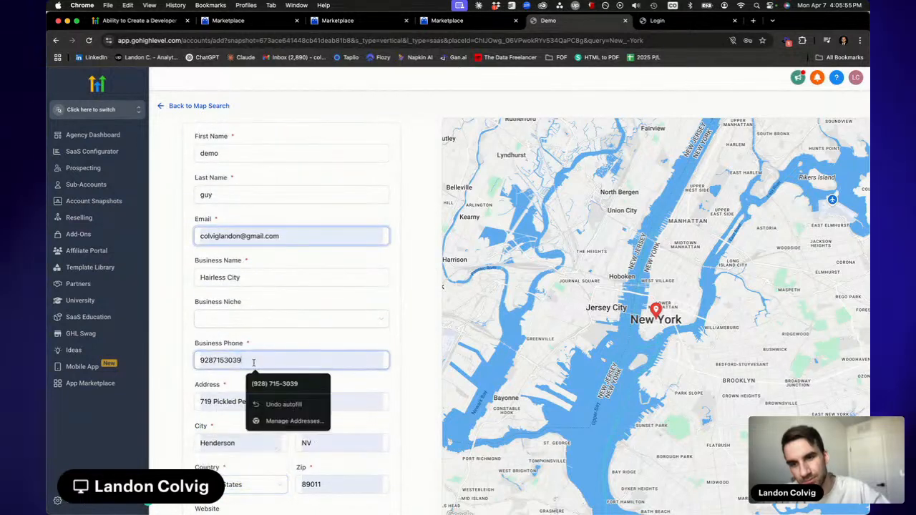
pyautogui.press('super+a')
pyautogui.press('BackSpace')
pyautogui.click(263, 377)
pyautogui.scroll(-3, 263, 377)
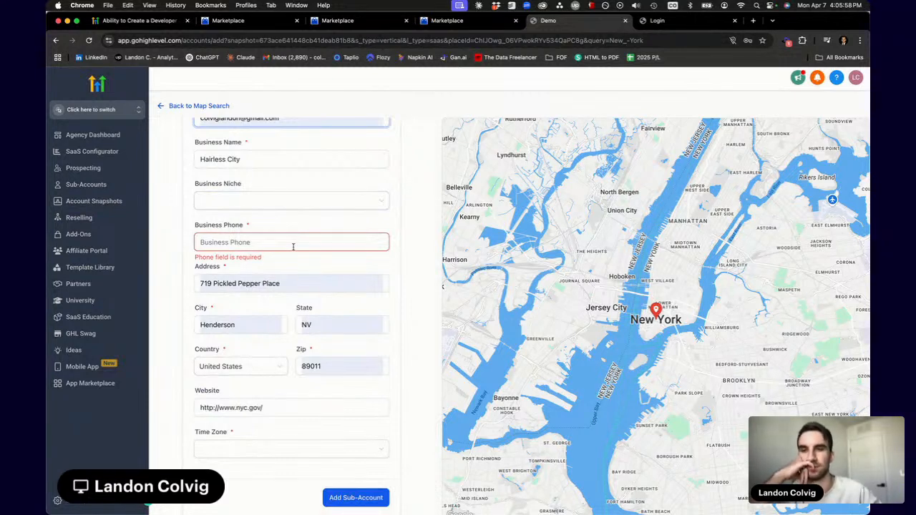
pyautogui.click(292, 244)
pyautogui.write('123456789')
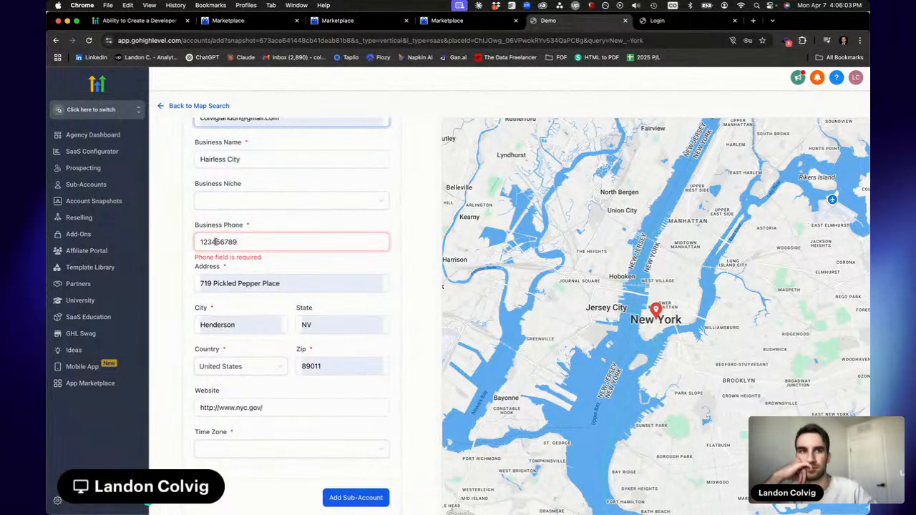
pyautogui.write('0')
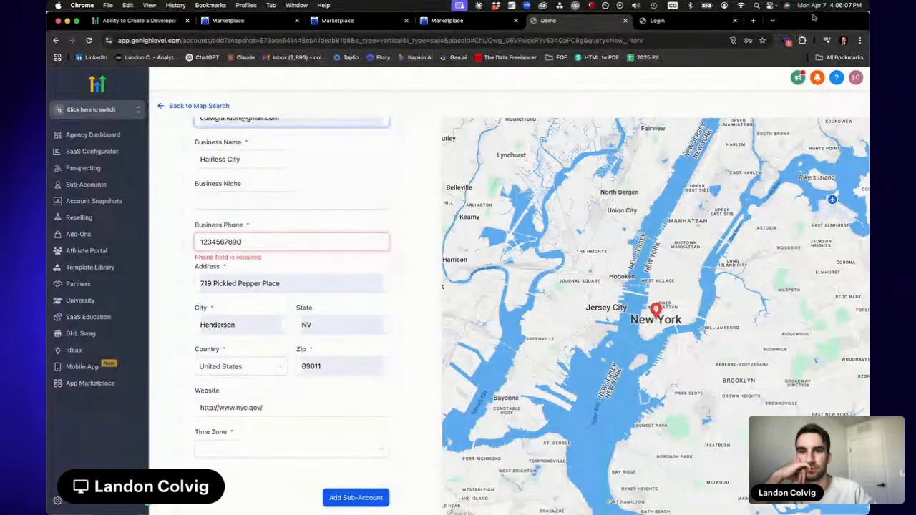
# Step: Restore the autofilled business phone and add the sub-account, declining to save the address
pyautogui.moveTo(813, 17); pyautogui.dragTo(687, 27)
pyautogui.doubleClick(687, 26)
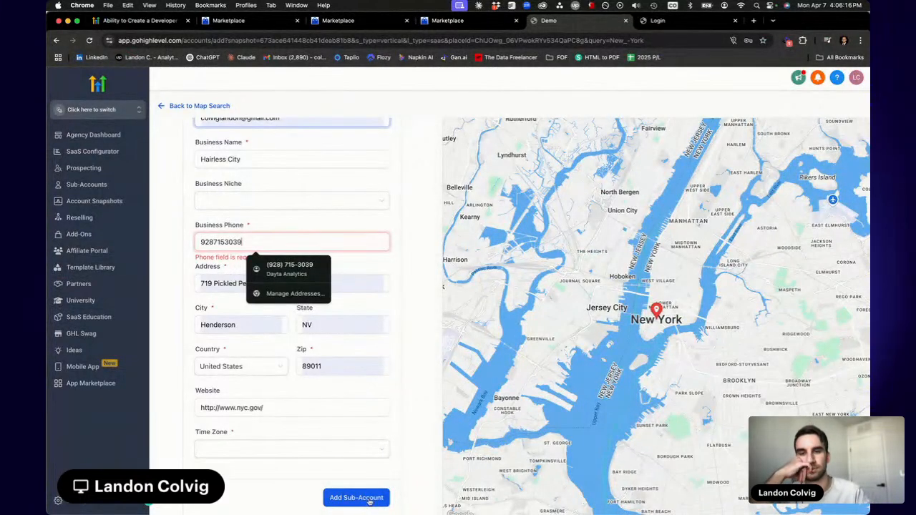
pyautogui.click(358, 448)
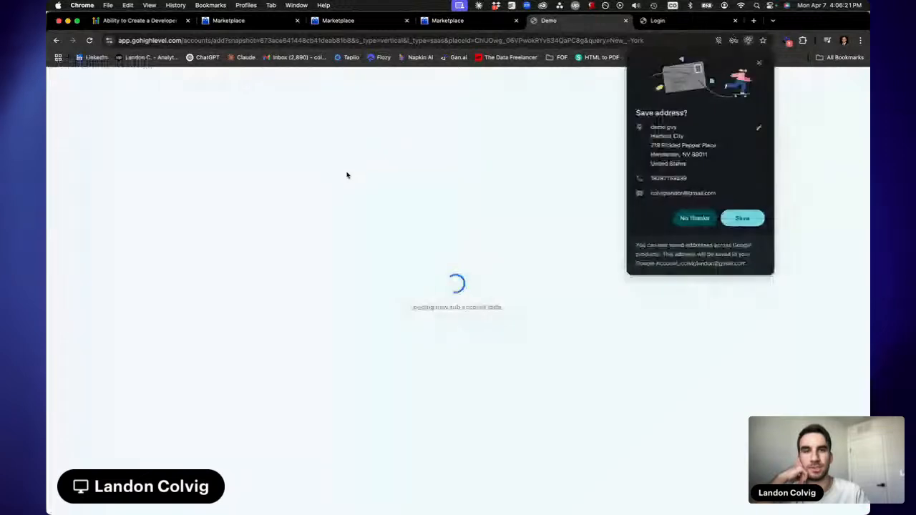
pyautogui.click(703, 221)
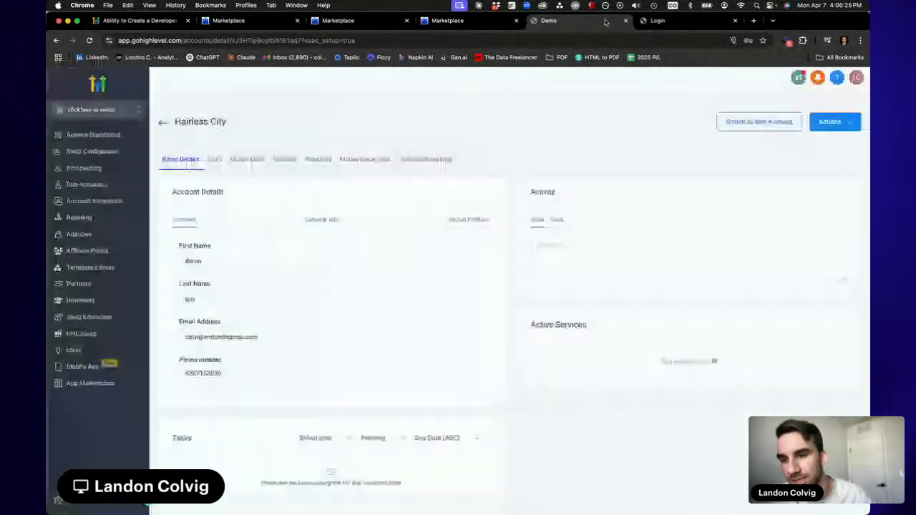
# Step: Open settings, check the sub-account switcher for both sub-accounts, and open the API Keys settings page
pyautogui.click(68, 505)
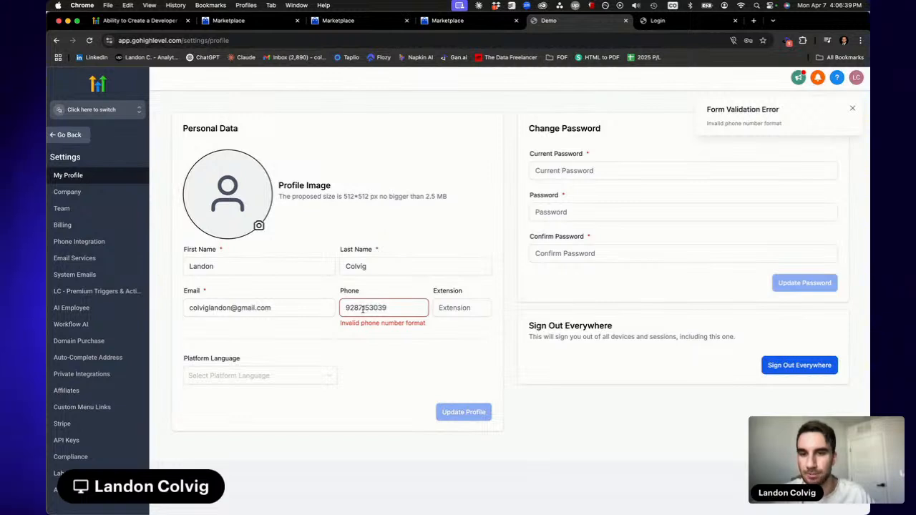
pyautogui.scroll(-1, 363, 309)
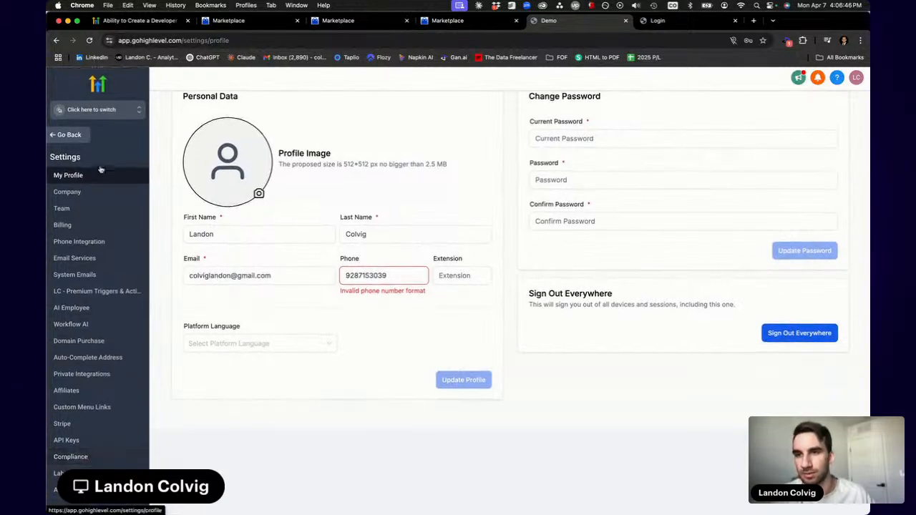
pyautogui.click(114, 107)
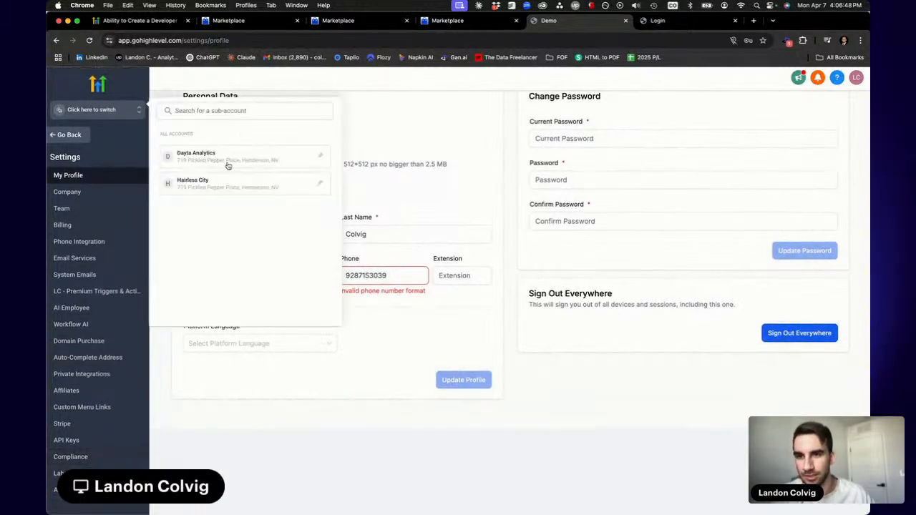
pyautogui.click(66, 440)
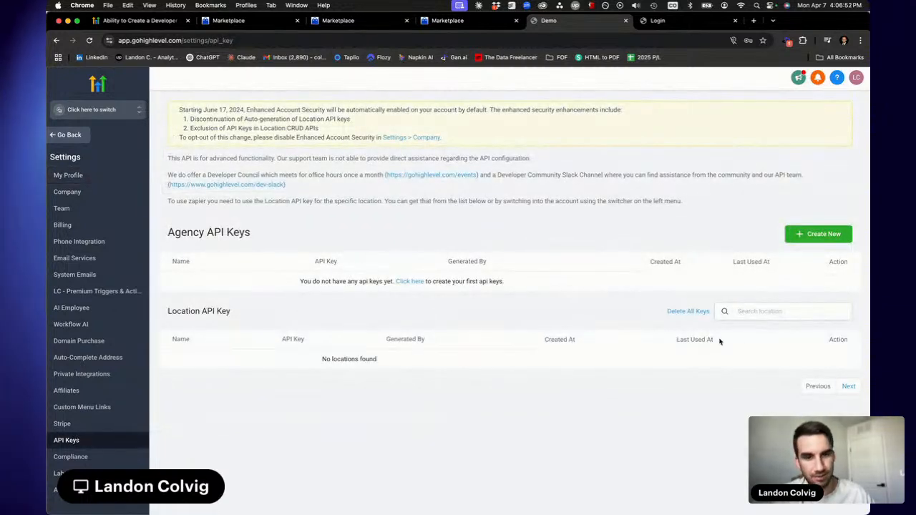
# Step: Switch into the Dayta Analytics sub-account and try to generate an API key in its business profile settings
pyautogui.click(92, 110)
pyautogui.click(221, 157)
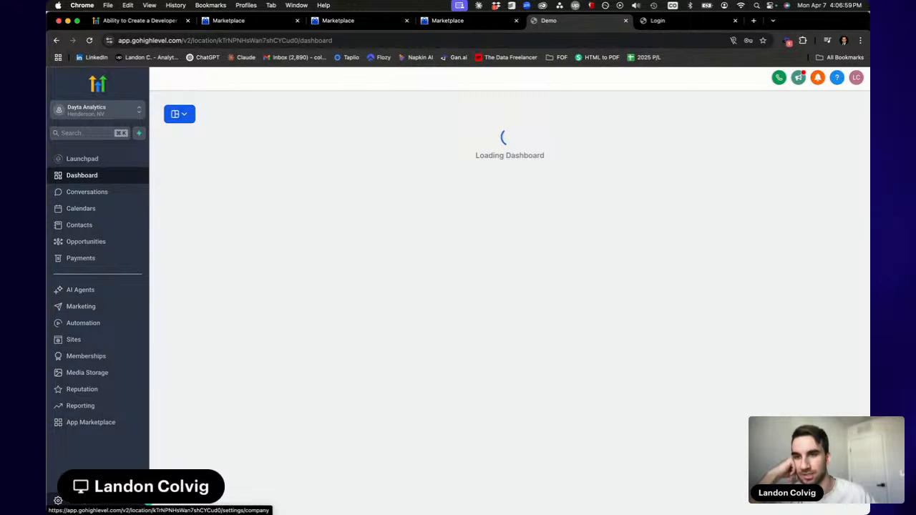
pyautogui.click(58, 500)
pyautogui.scroll(-5, 384, 292)
pyautogui.click(241, 395)
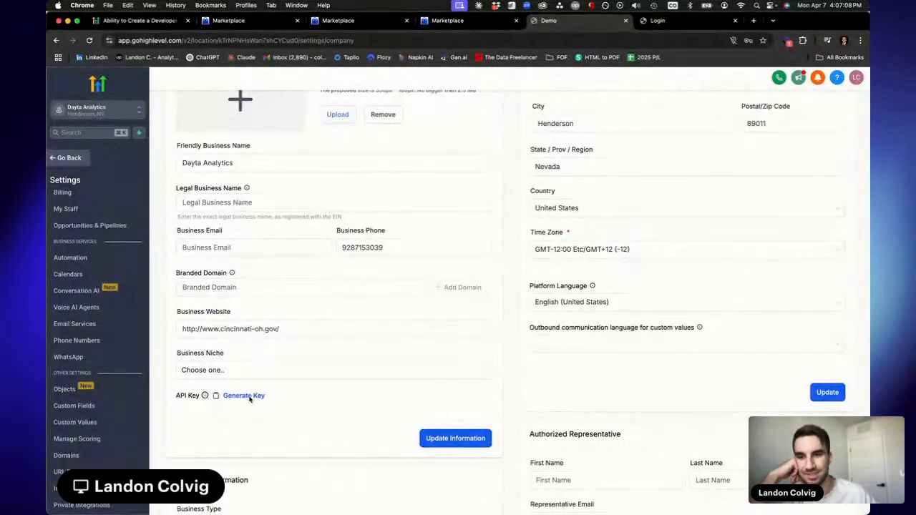
pyautogui.click(249, 398)
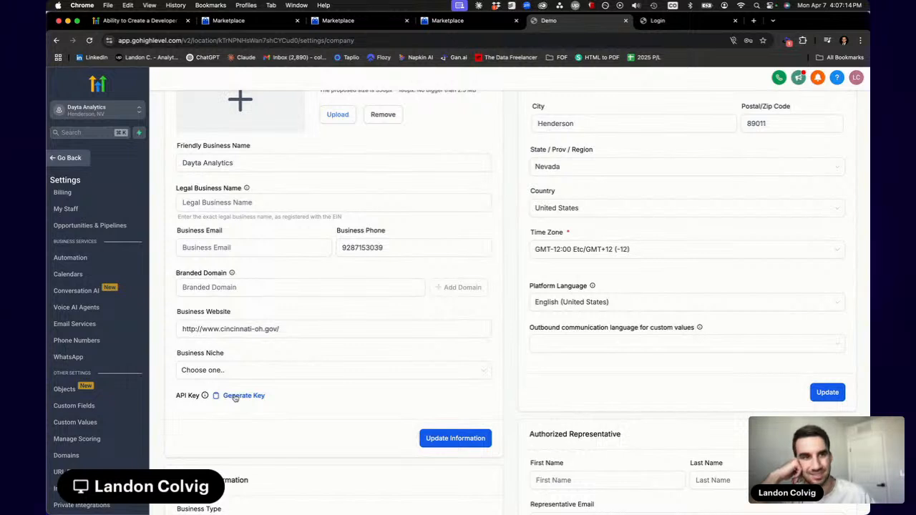
pyautogui.click(236, 396)
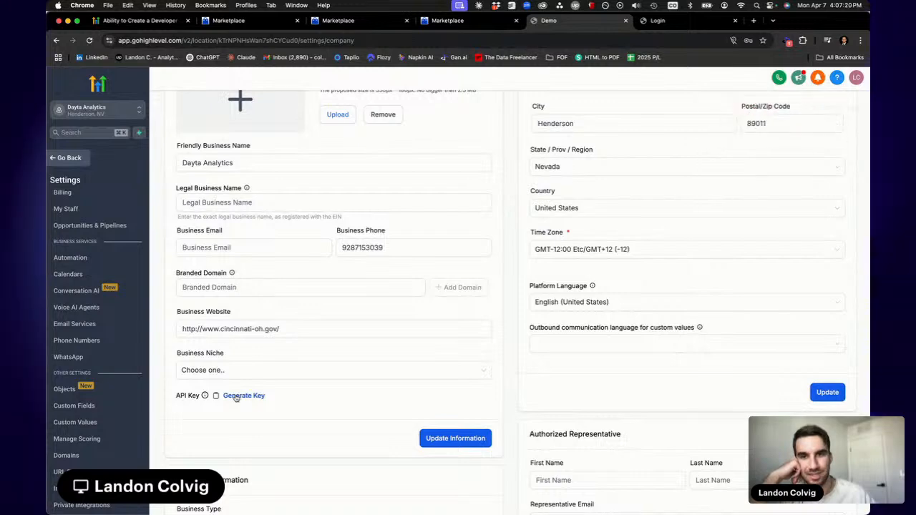
pyautogui.scroll(1, 236, 397)
pyautogui.scroll(1, 236, 399)
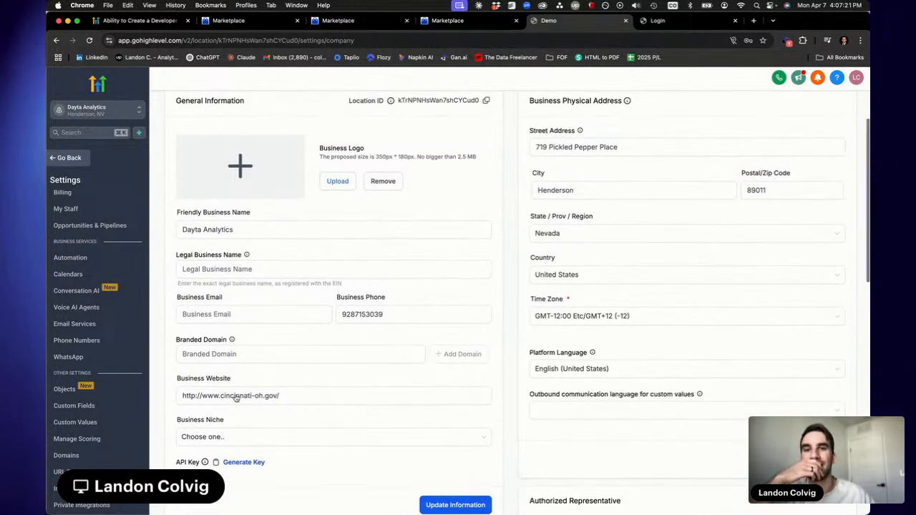
pyautogui.scroll(2, 236, 398)
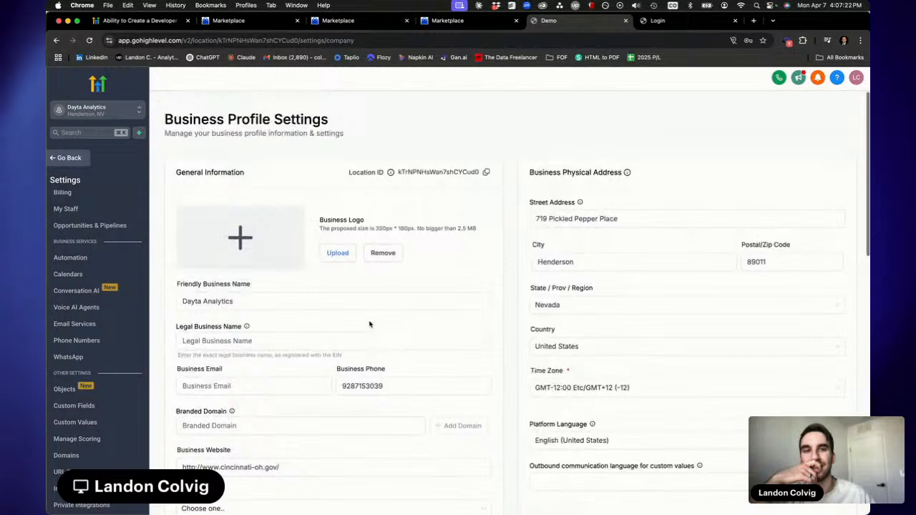
pyautogui.scroll(-6, 449, 226)
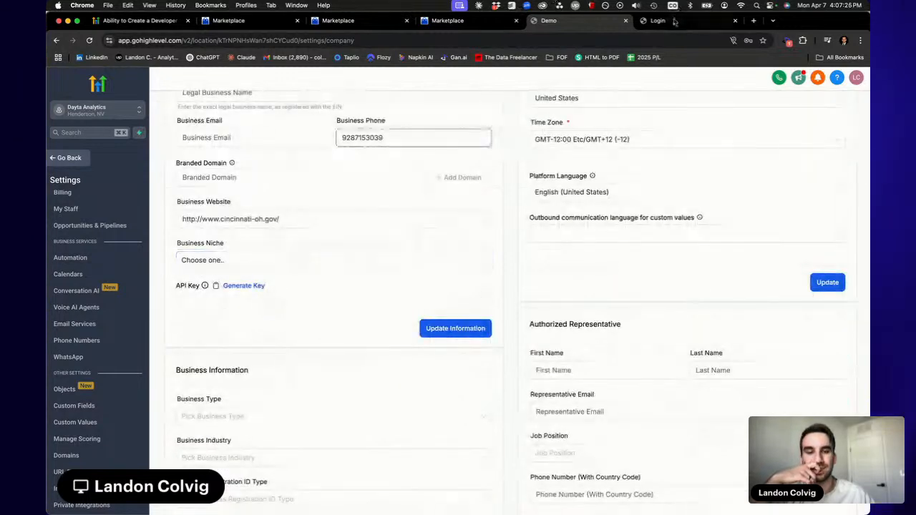
# Step: Switch to Claude and ask whether the API can still be used on the demo sandbox account when it won't generate sub-account API keys
pyautogui.click(595, 493)
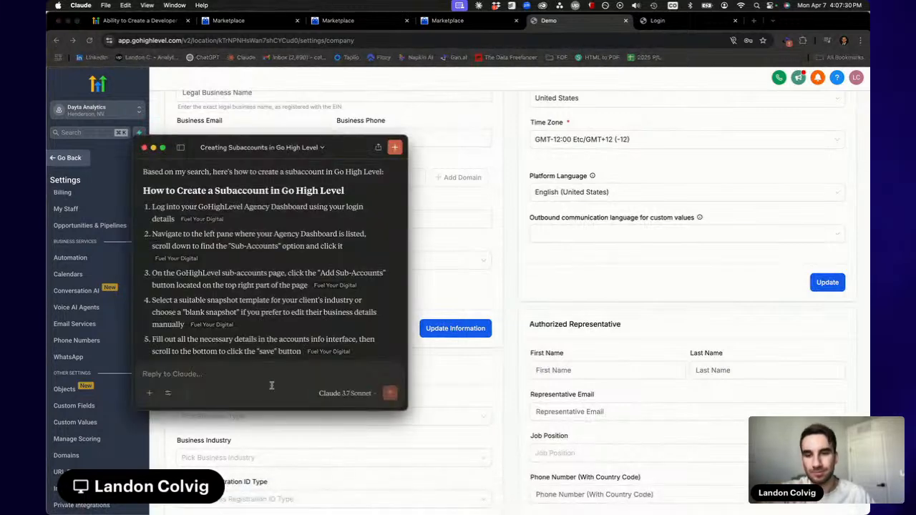
pyautogui.write('I ah')
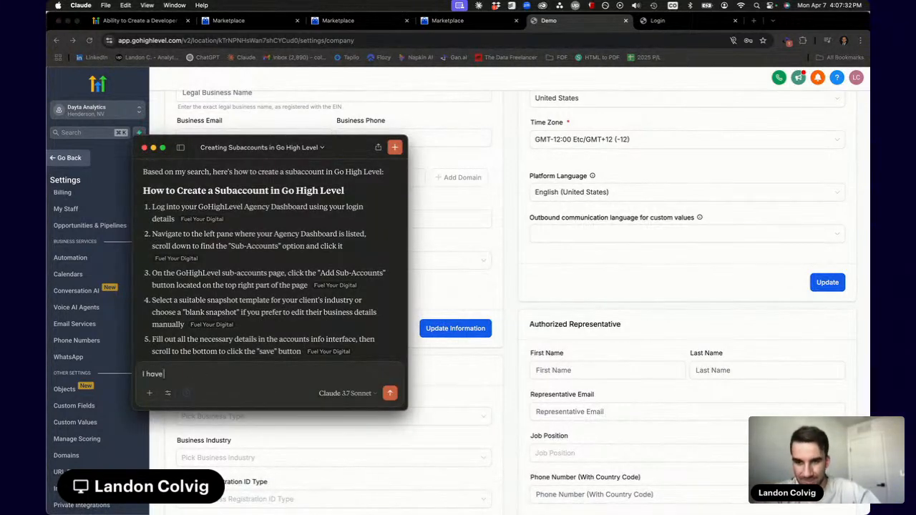
pyautogui.press('BackSpace')
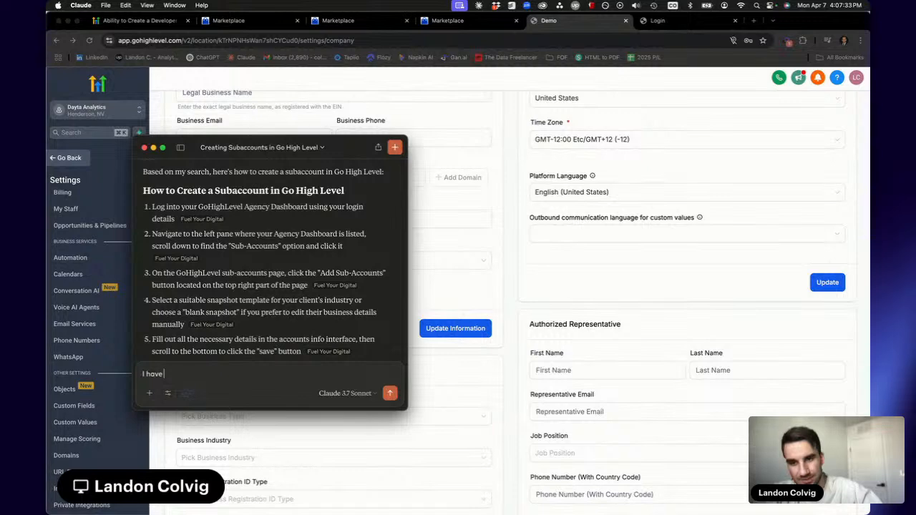
pyautogui.write('sandbox account in go high le')
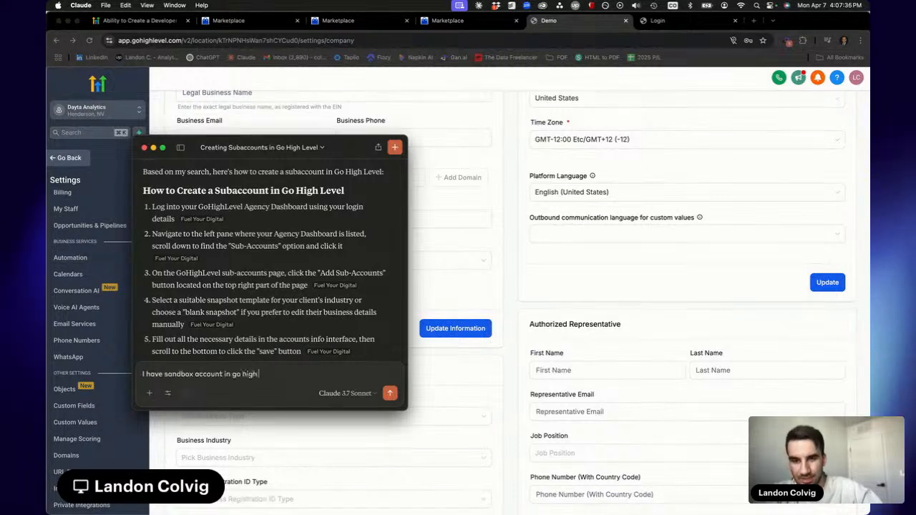
pyautogui.write('vel. It')
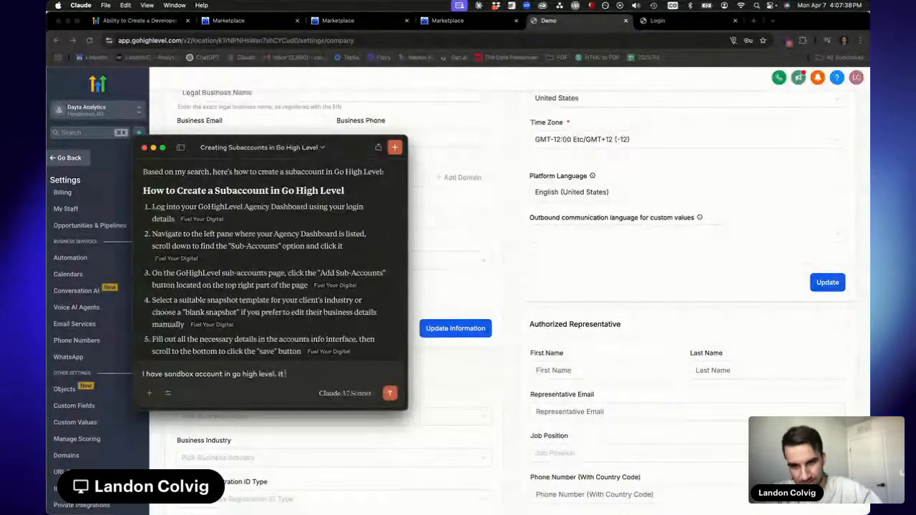
pyautogui.write("'s not letting ")
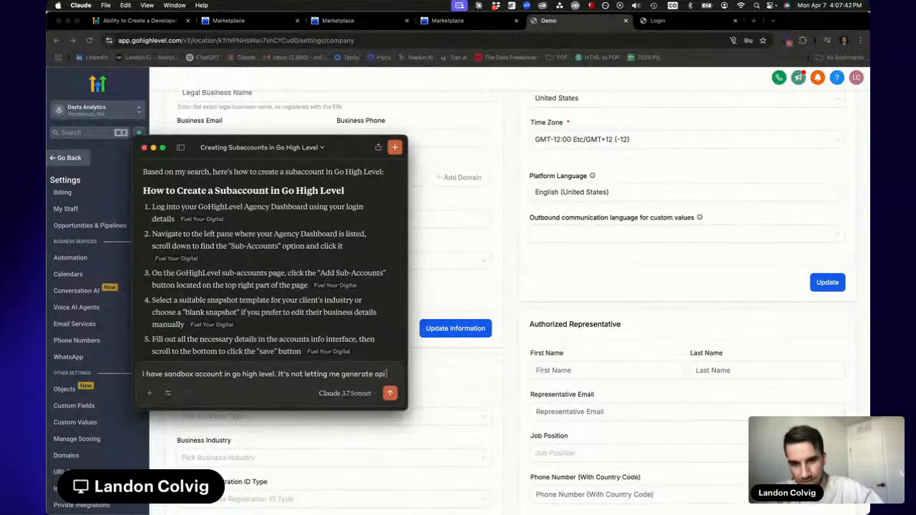
pyautogui.write('me generate api')
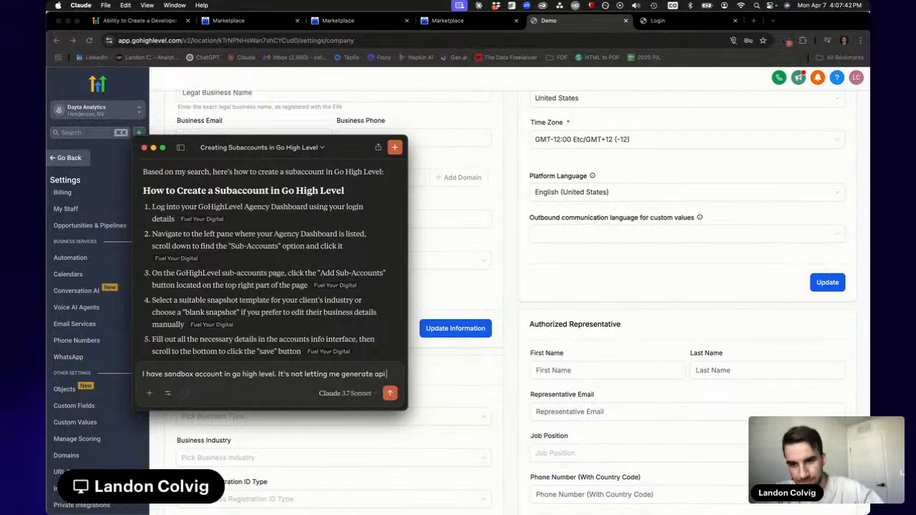
pyautogui.write(' keys for the sub accounts. Is there any way to use the api sti')
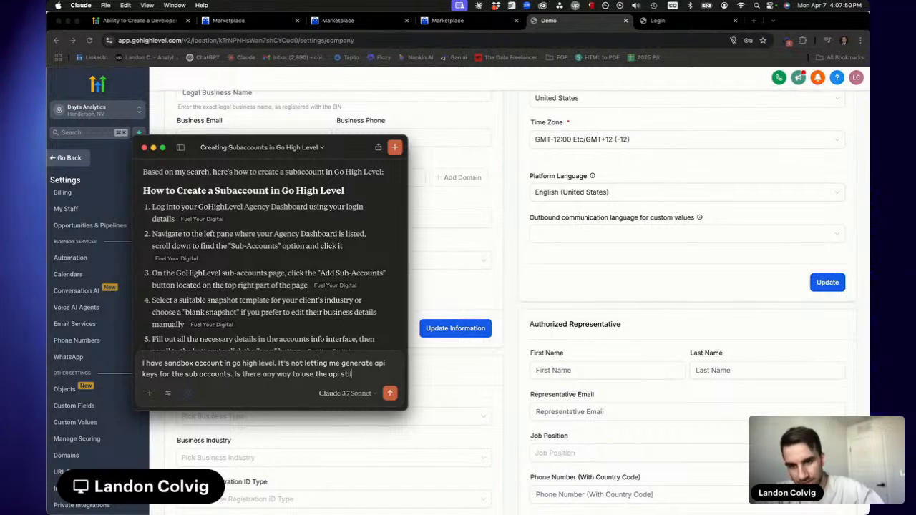
pyautogui.write('ll on this demo sandbox account?')
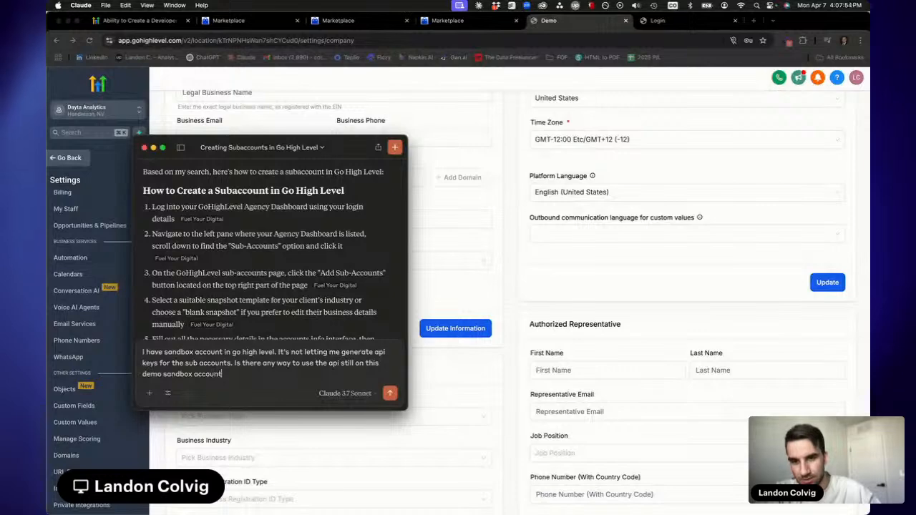
pyautogui.hotkey('shift', 'Return')
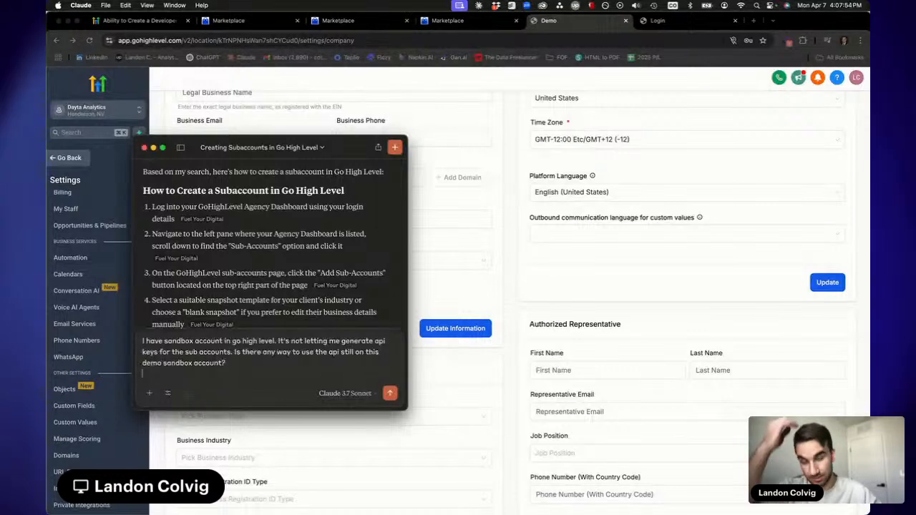
pyautogui.click(393, 393)
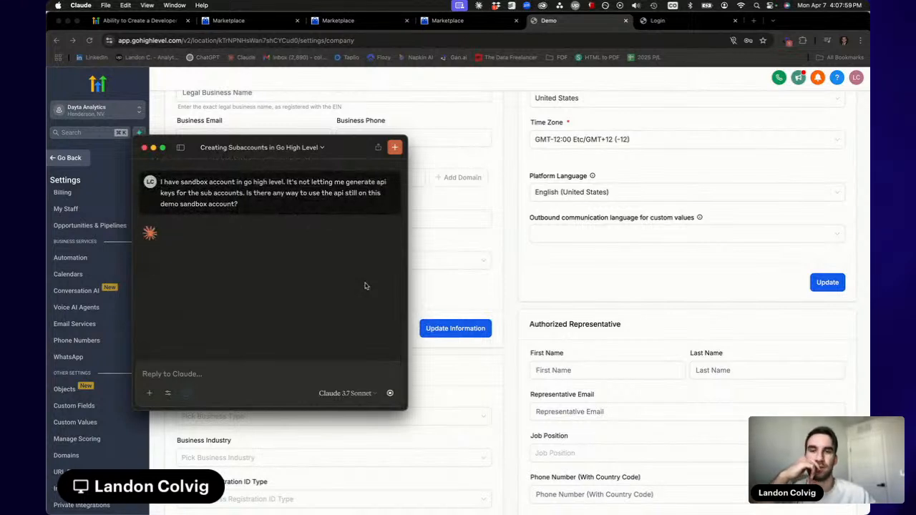
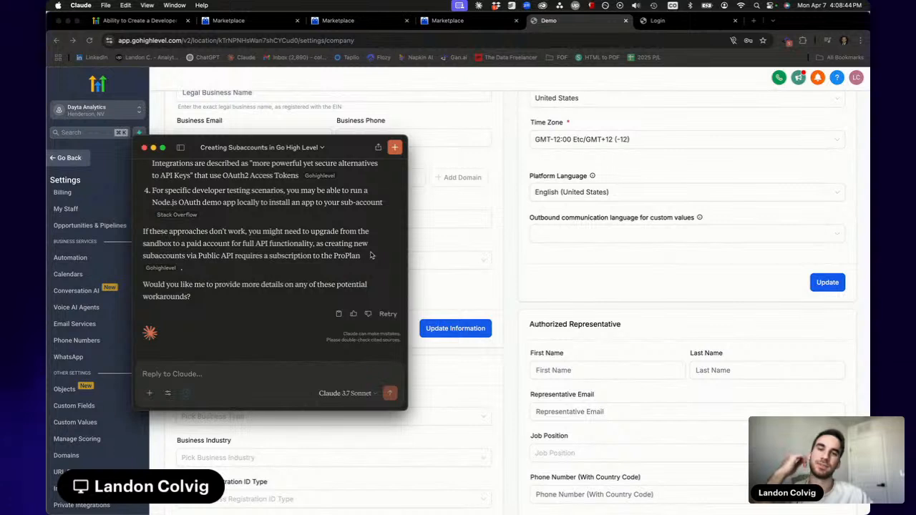
# Step: Read through Claude's reply about sandbox API key limitations and workarounds, then close the chat window
pyautogui.tripleClick(329, 203)
pyautogui.click(334, 232)
pyautogui.tripleClick(333, 236)
pyautogui.click(332, 266)
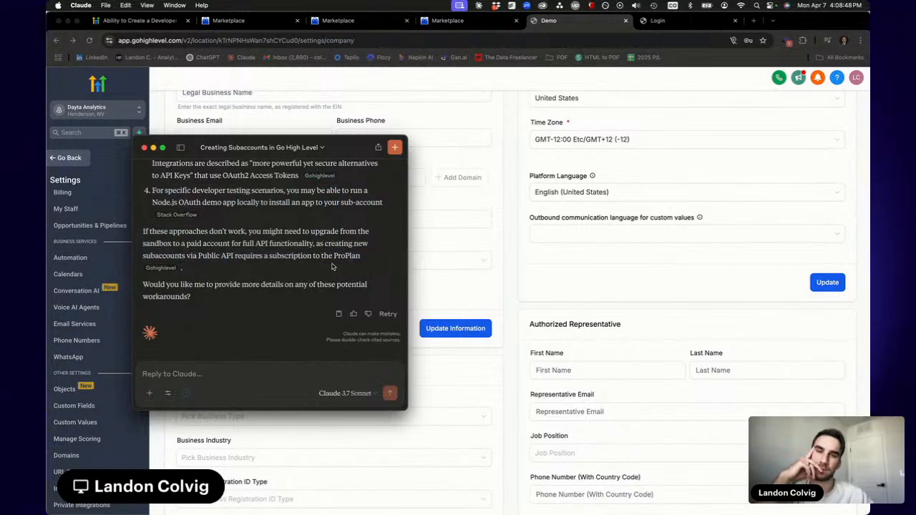
pyautogui.tripleClick(326, 284)
pyautogui.scroll(3, 328, 287)
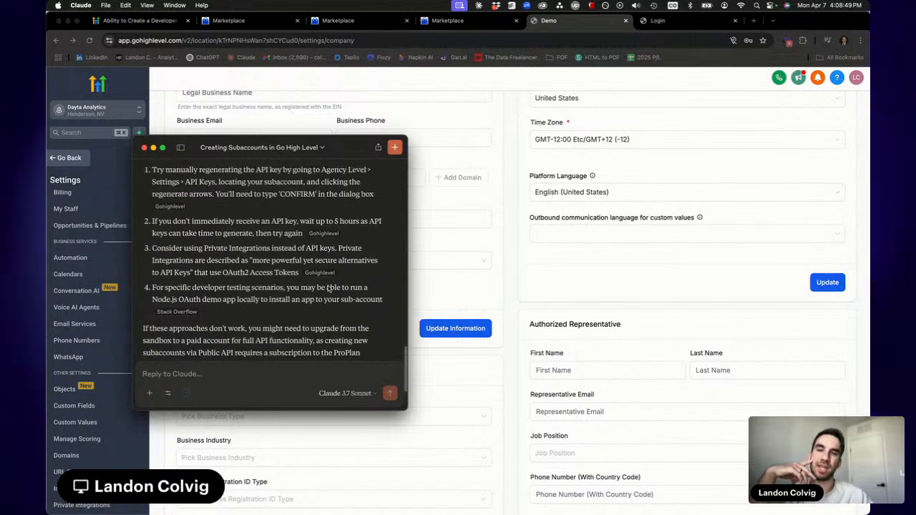
pyautogui.scroll(5, 329, 287)
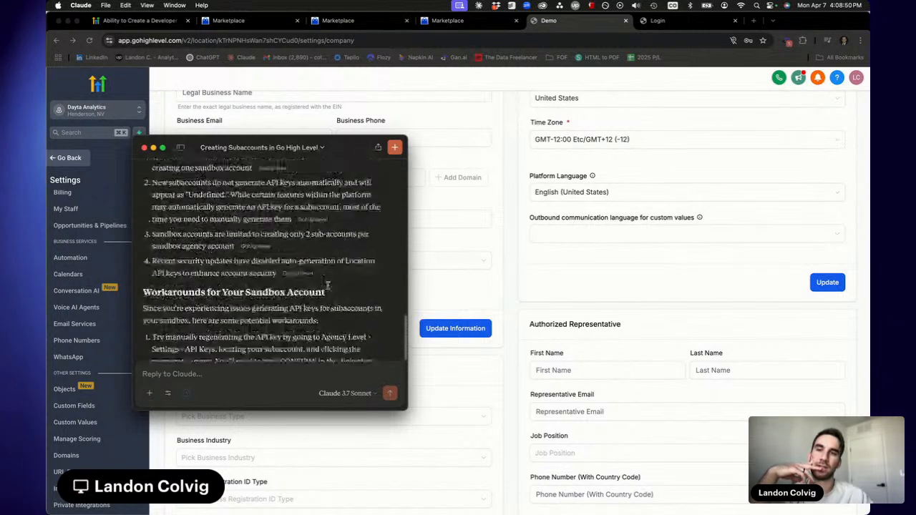
pyautogui.tripleClick(339, 229)
pyautogui.tripleClick(345, 259)
pyautogui.tripleClick(345, 312)
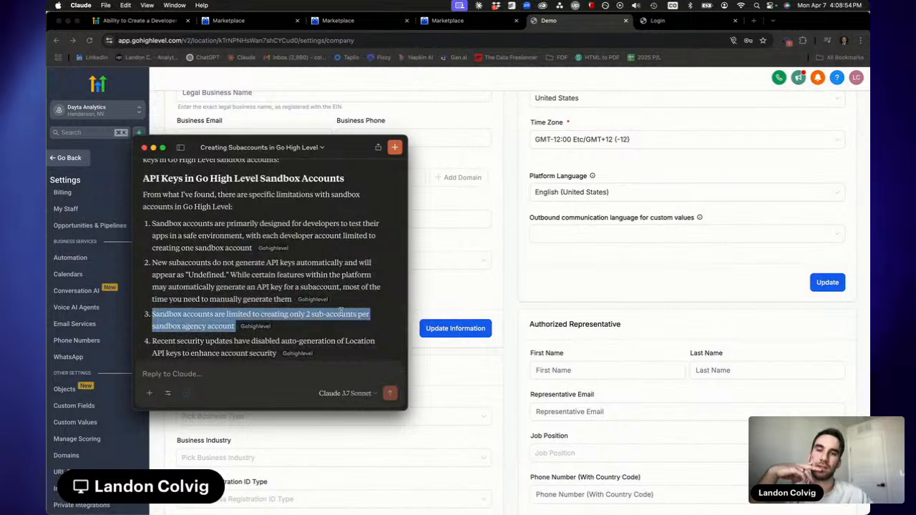
pyautogui.scroll(-10, 342, 338)
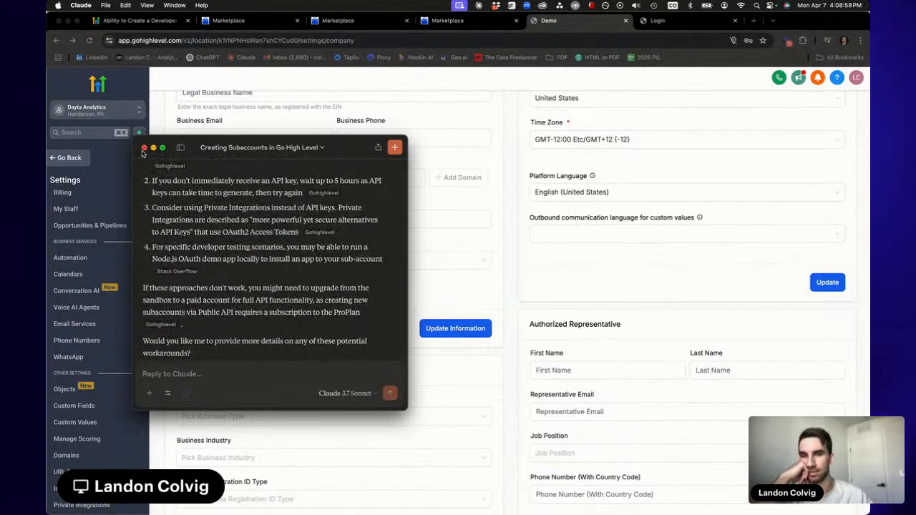
pyautogui.scroll(5, 332, 281)
pyautogui.scroll(5, 333, 281)
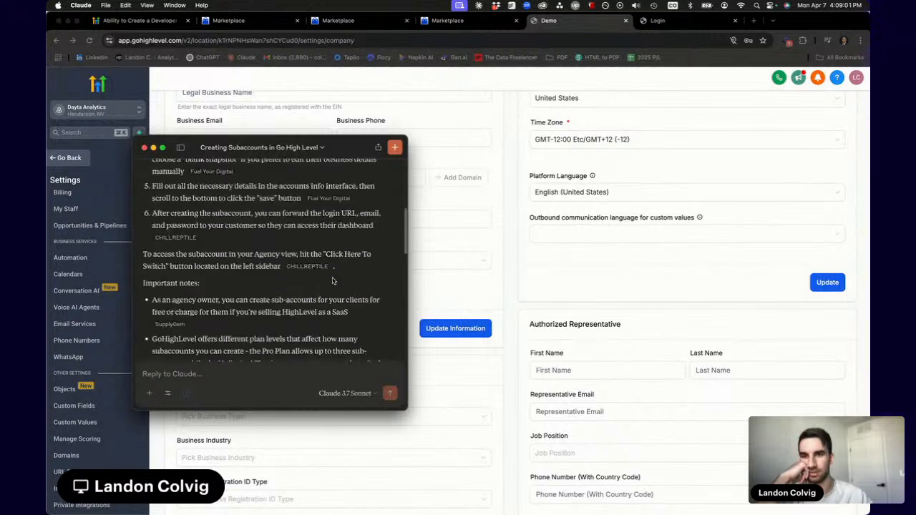
pyautogui.scroll(2, 332, 280)
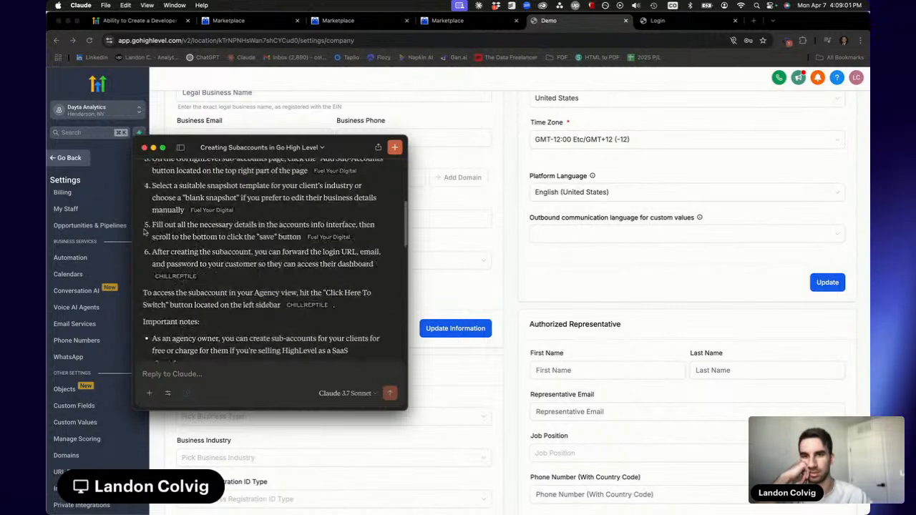
pyautogui.click(144, 147)
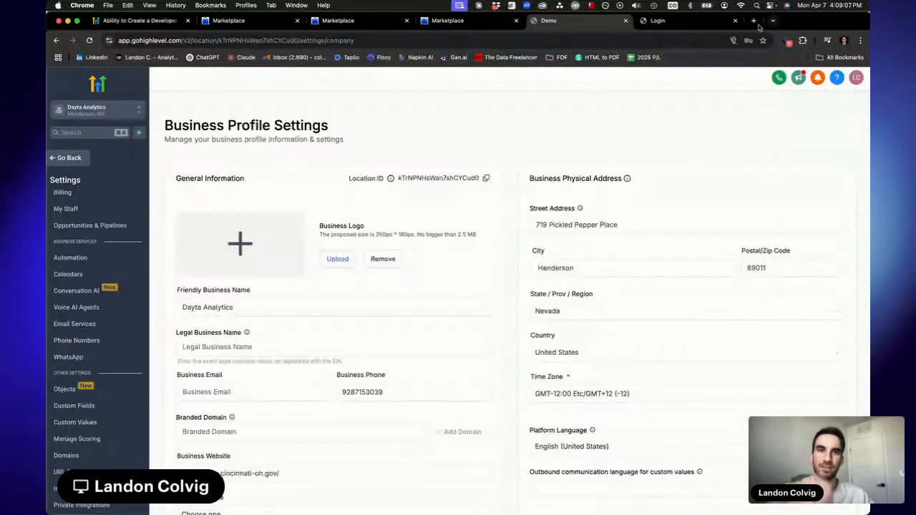
# Step: Search the web for "go high level sandbox api" and open the HighLevel API support article
pyautogui.click(680, 21)
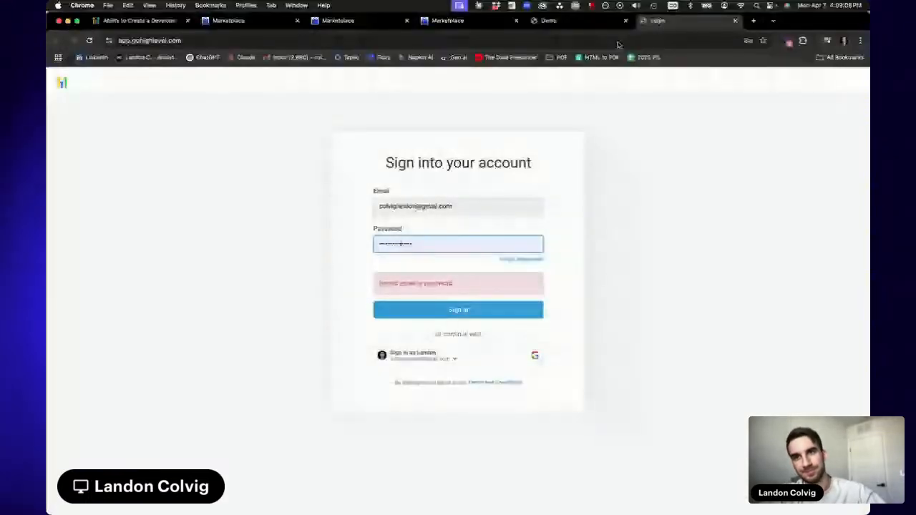
pyautogui.click(605, 40)
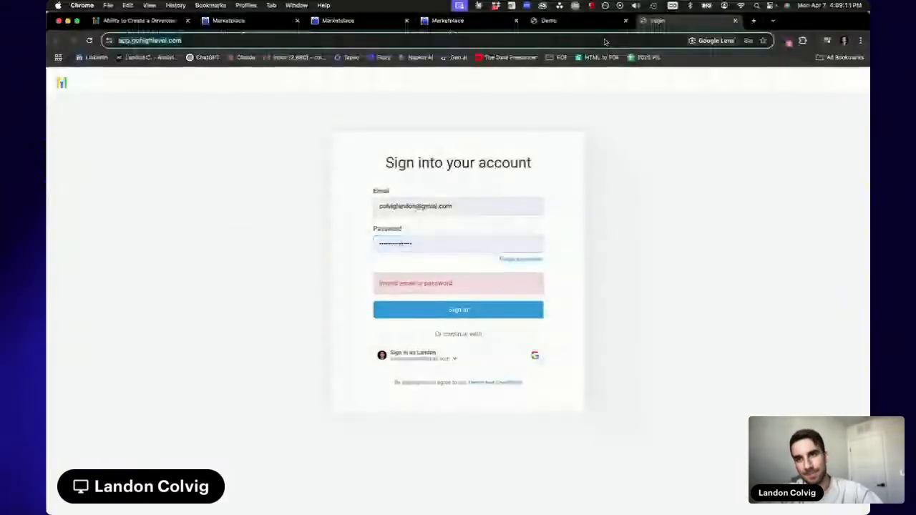
pyautogui.write('go high')
pyautogui.write(' level sandbox a')
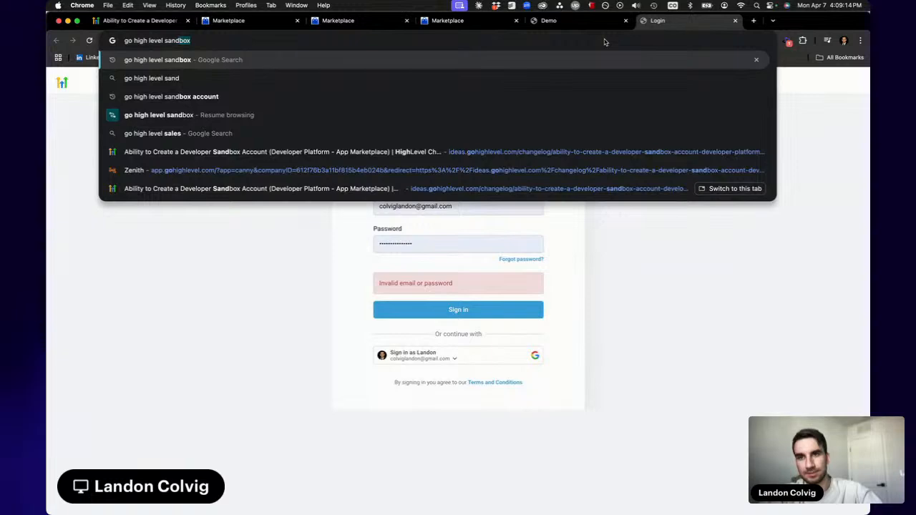
pyautogui.write('pi')
pyautogui.press('Return')
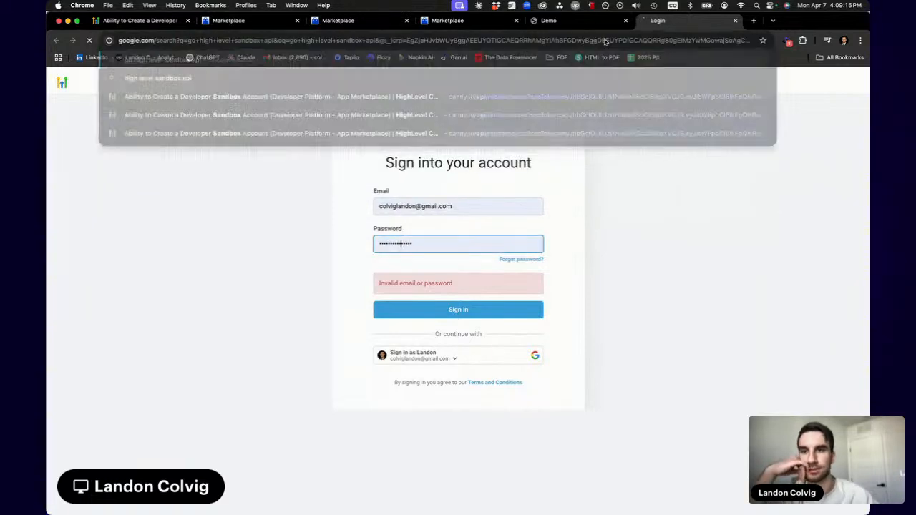
pyautogui.scroll(-2, 295, 270)
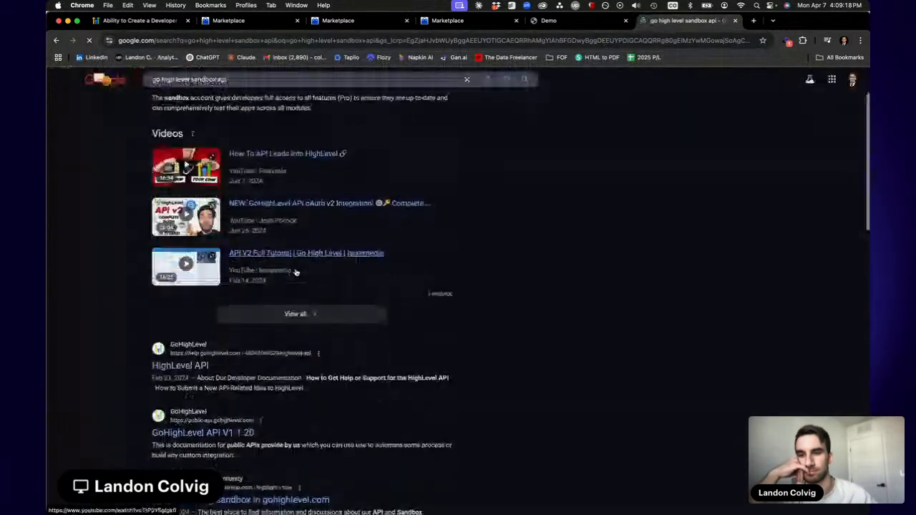
pyautogui.click(188, 366)
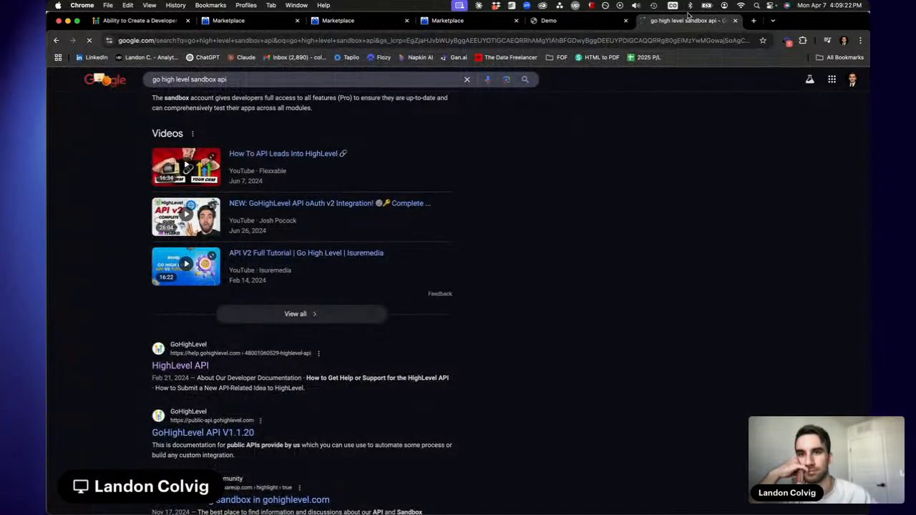
pyautogui.scroll(-3, 328, 301)
pyautogui.scroll(3, 327, 209)
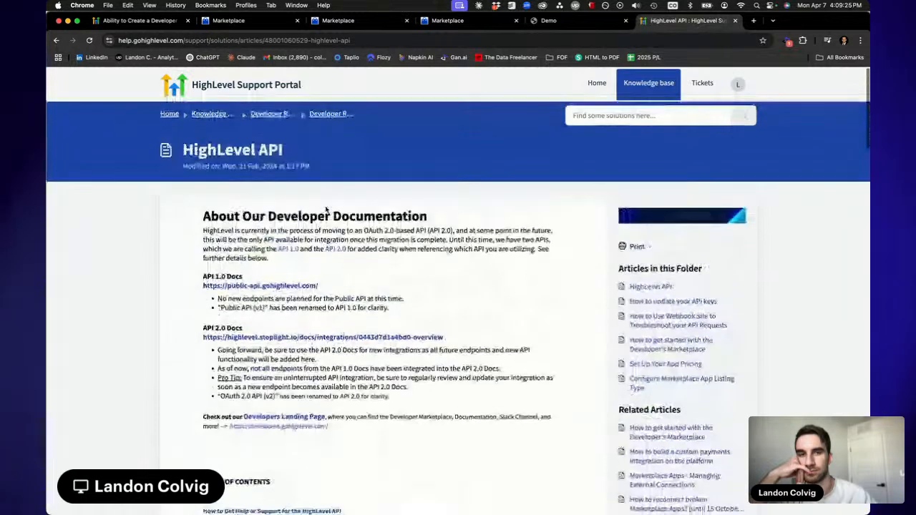
# Step: Open Claude and ask "is there a general api sandbox?"
pyautogui.moveTo(420, 509)
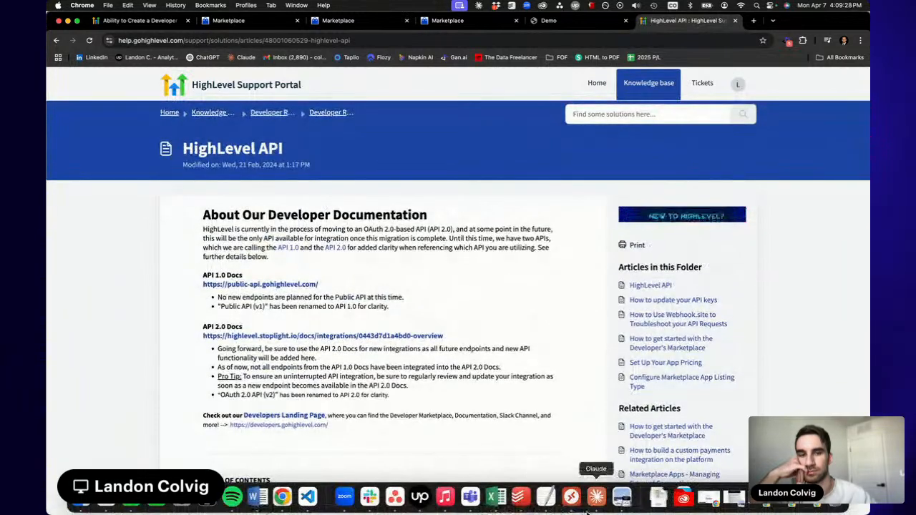
pyautogui.click(586, 509)
pyautogui.write('is there a gener')
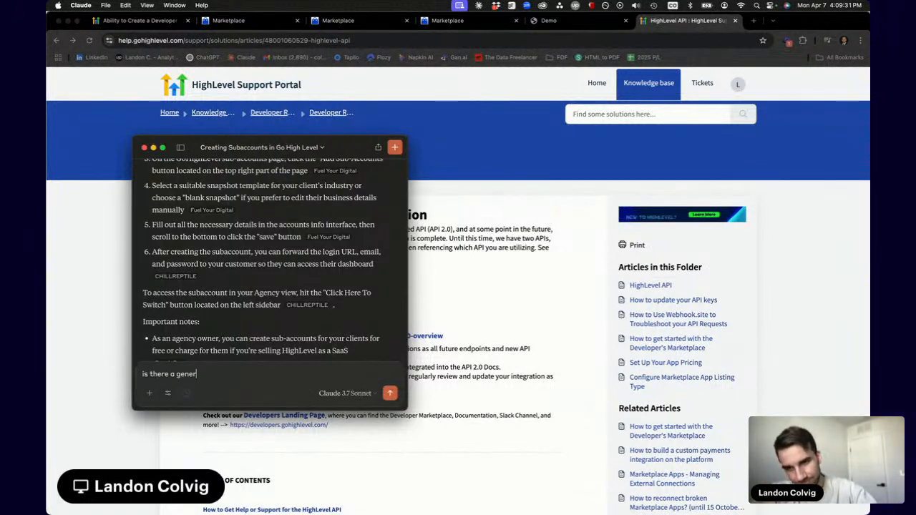
pyautogui.write('al api sandbox')
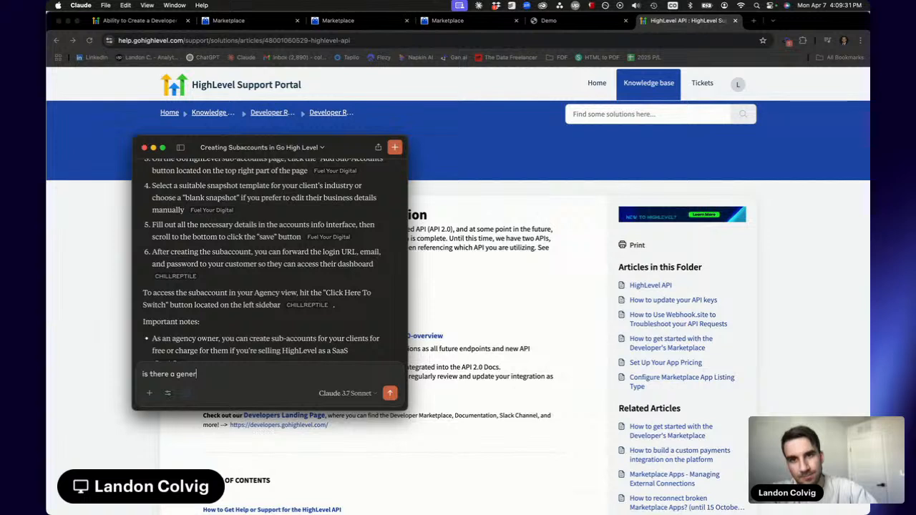
pyautogui.write('?')
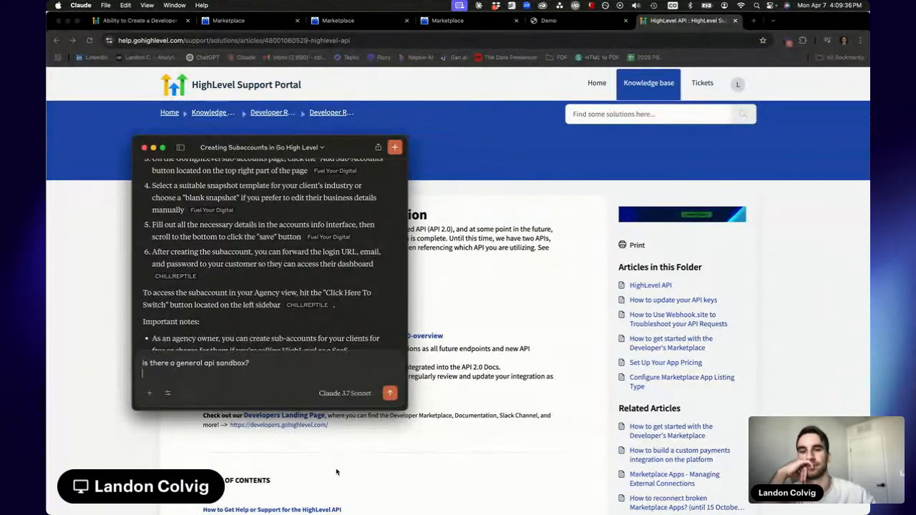
pyautogui.click(390, 394)
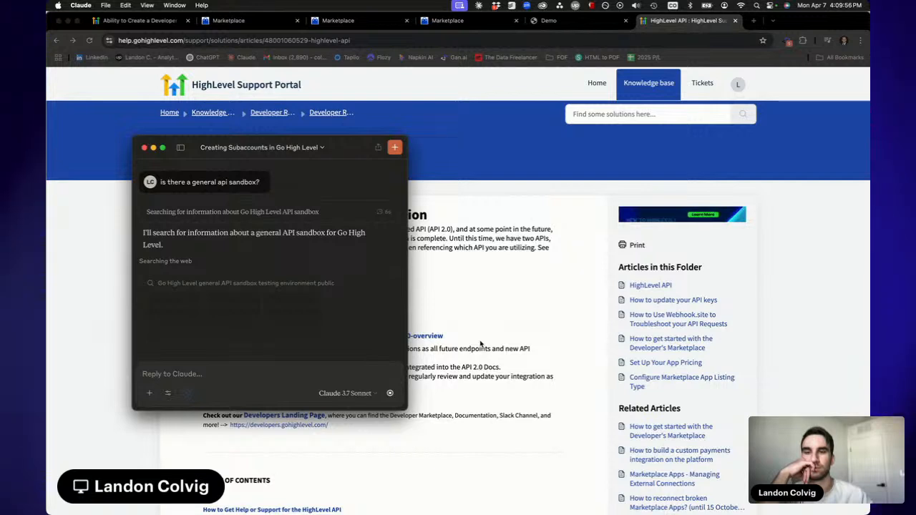
# Step: Read the answer and ask Claude "can you find me the sandbox api key?"
pyautogui.scroll(-1, 359, 284)
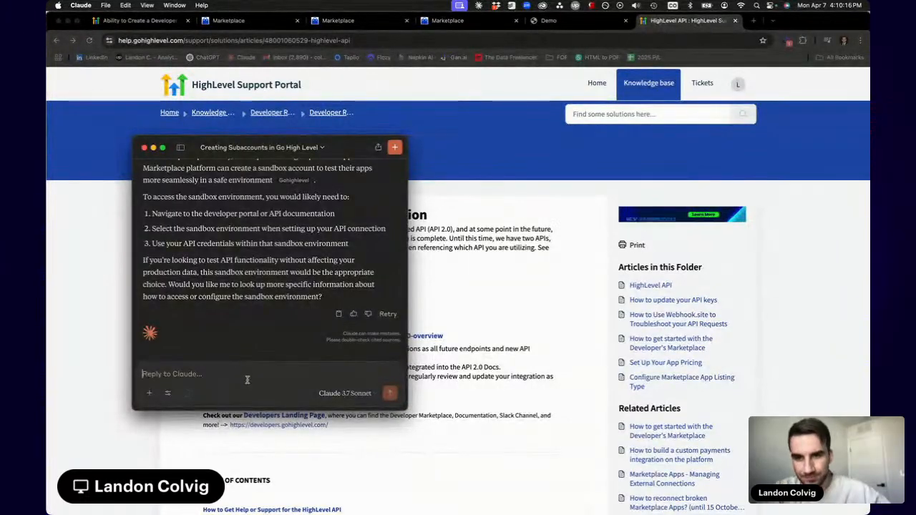
pyautogui.write('can you find th')
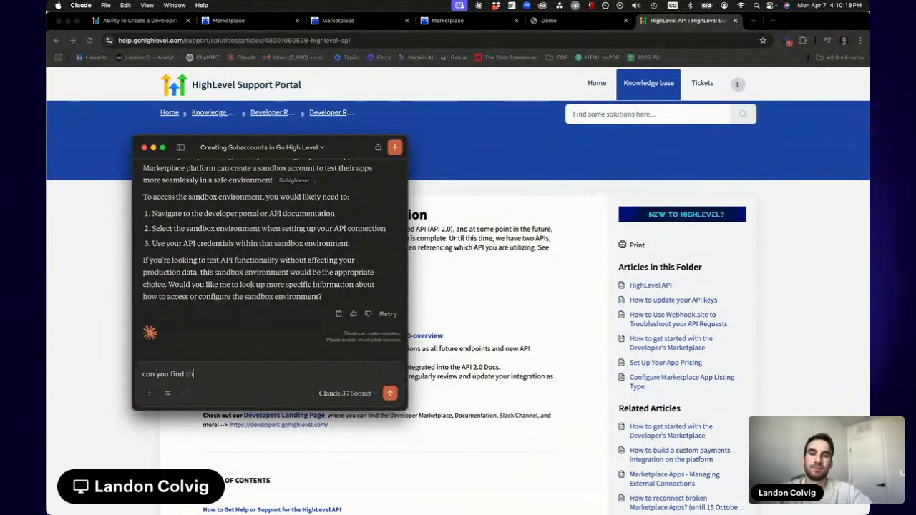
pyautogui.press('BackSpace')
pyautogui.press('BackSpace')
pyautogui.write('me the sandbox api key?')
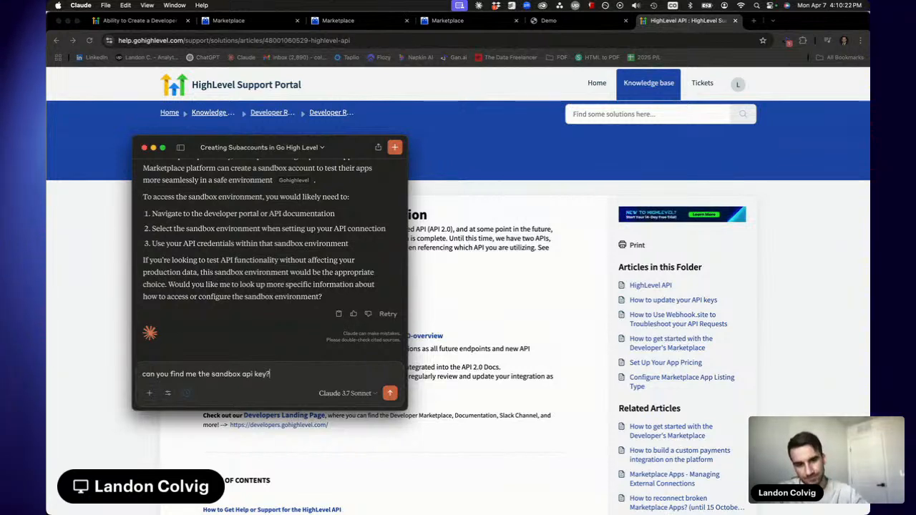
pyautogui.hotkey('shift', 'Return')
pyautogui.write('\\\\')
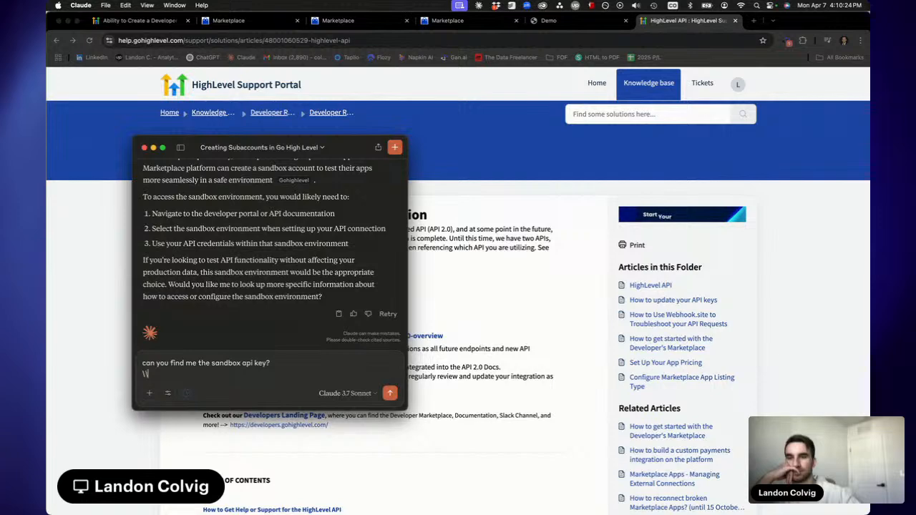
pyautogui.press('BackSpace')
pyautogui.press('BackSpace')
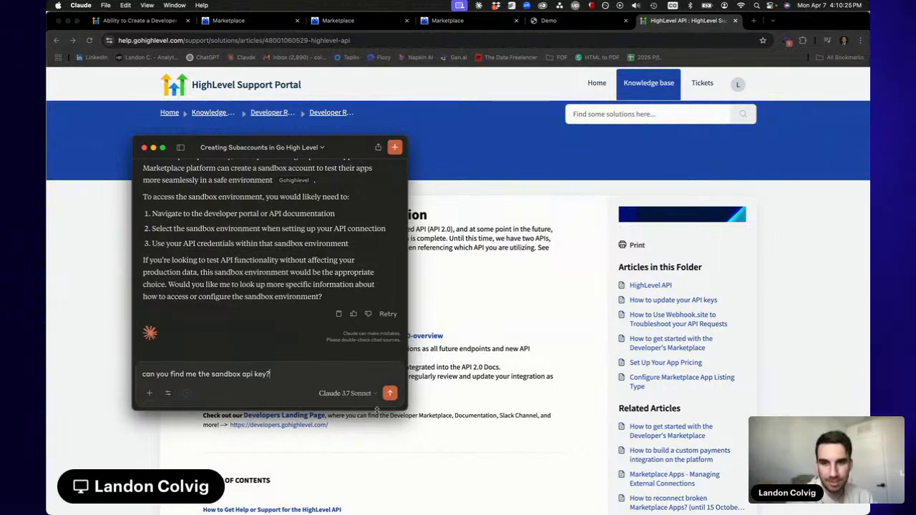
pyautogui.click(389, 394)
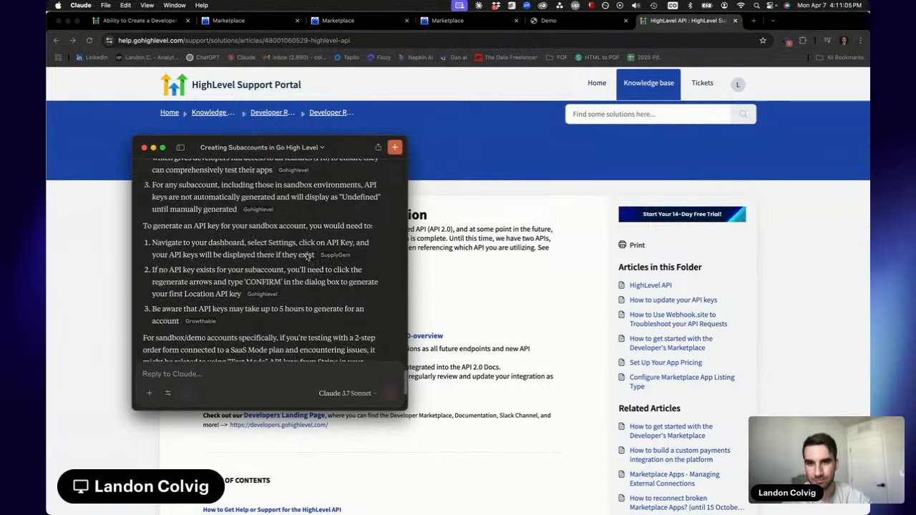
# Step: Read Claude's reply, then look through the Marketplace tabs, including the App Test Account page, and return to the Demo tab
pyautogui.scroll(-1, 334, 271)
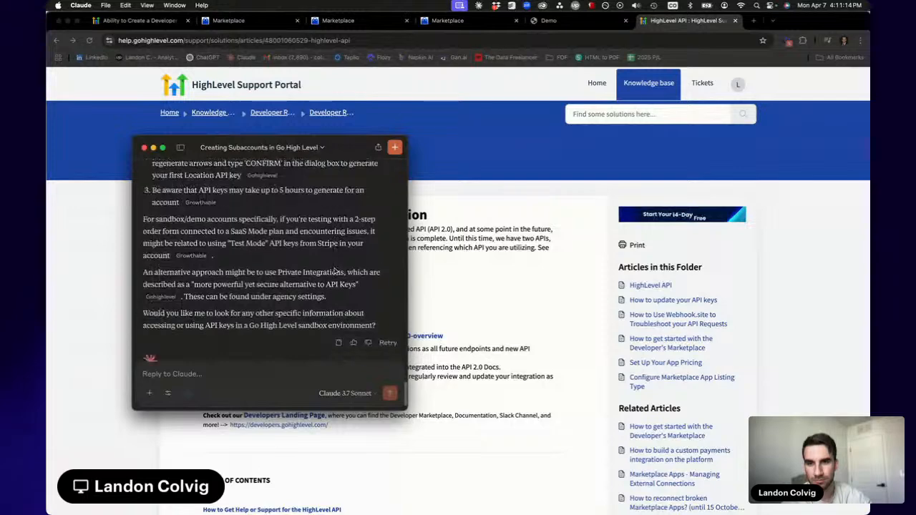
pyautogui.click(459, 21)
pyautogui.click(342, 22)
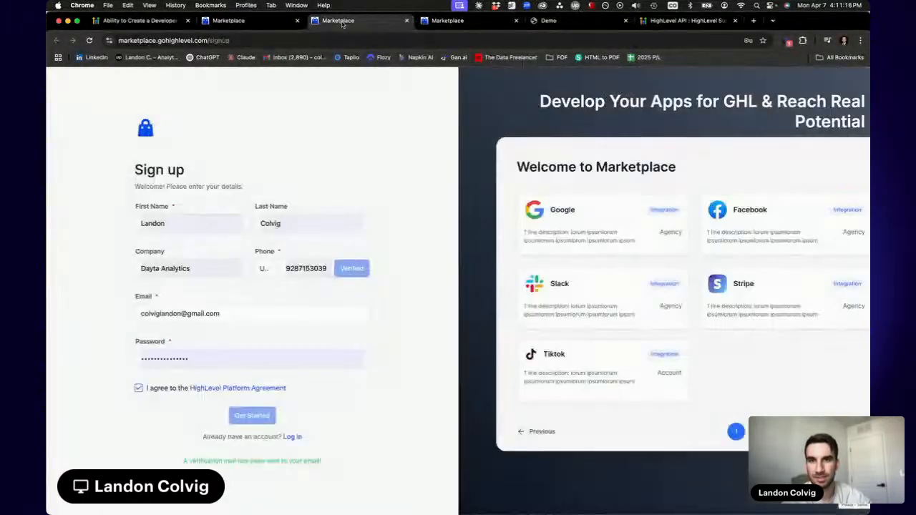
pyautogui.click(257, 20)
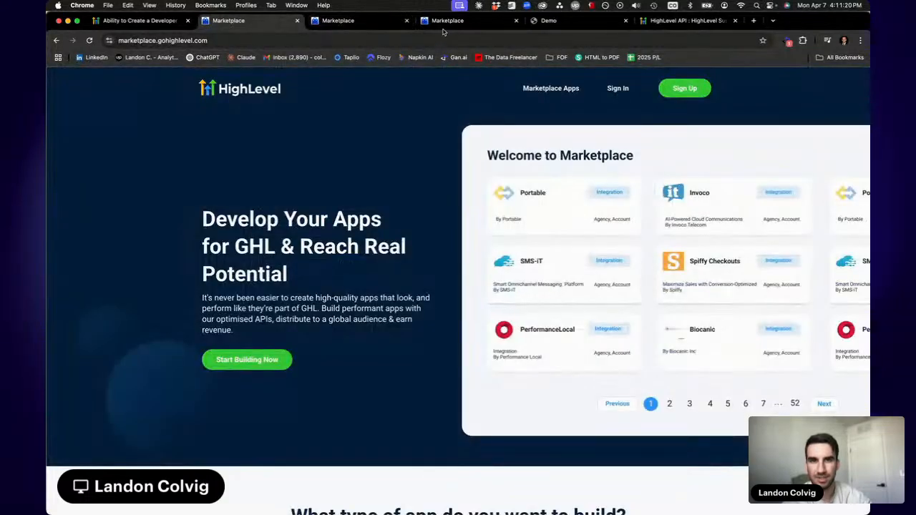
pyautogui.click(469, 21)
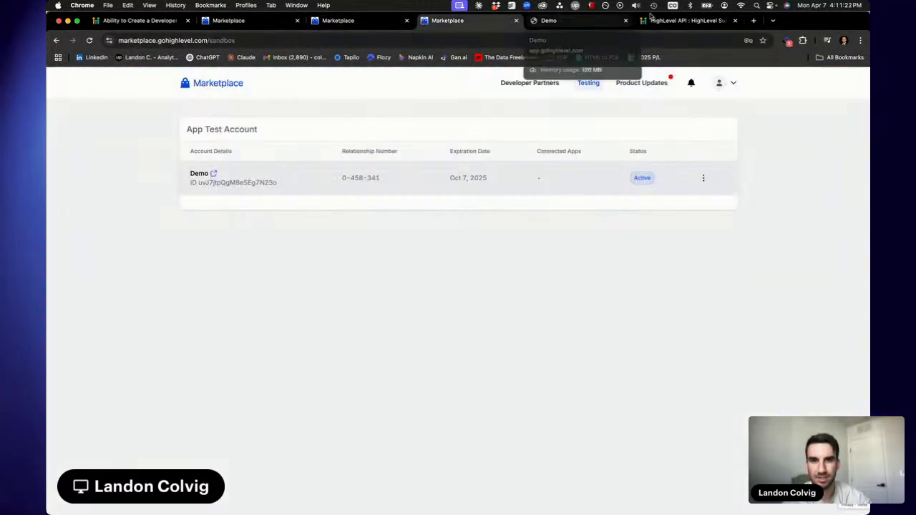
pyautogui.click(573, 21)
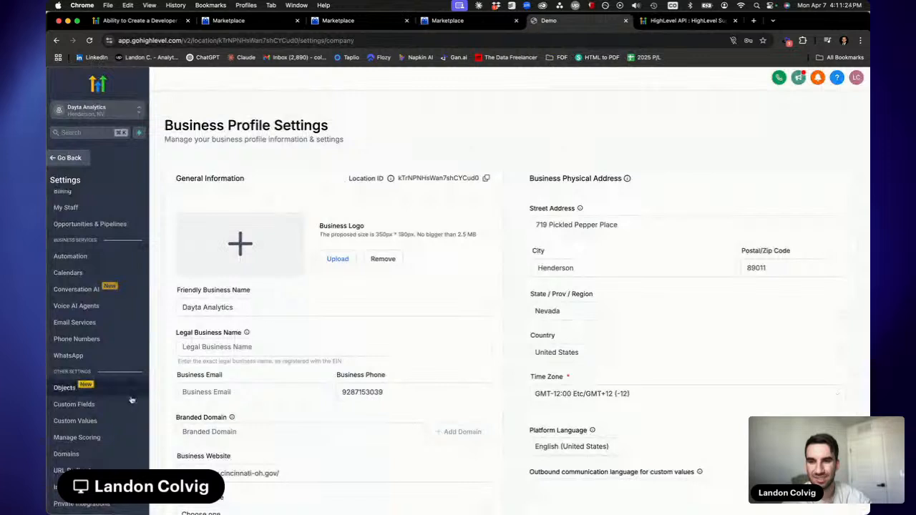
# Step: Go back to the Dayta Analytics dashboard and reopen its business profile settings at the API Key field
pyautogui.scroll(-3, 127, 344)
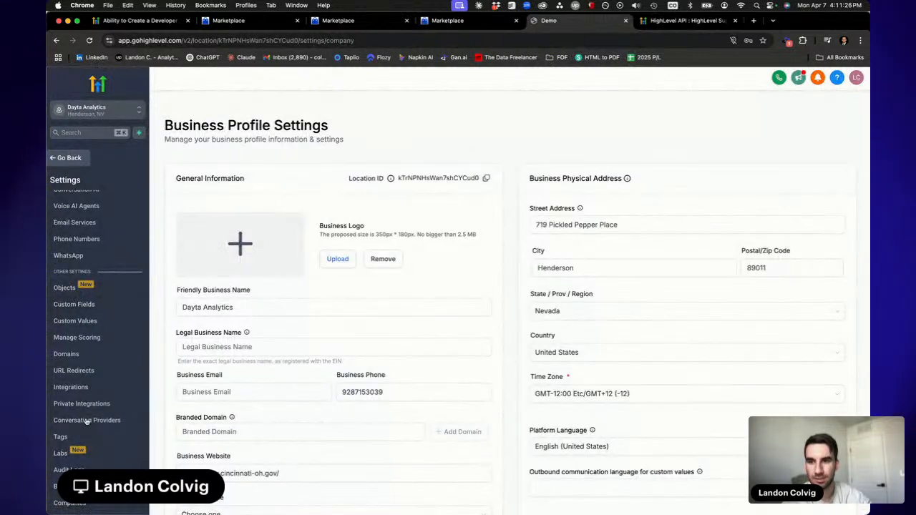
pyautogui.click(93, 112)
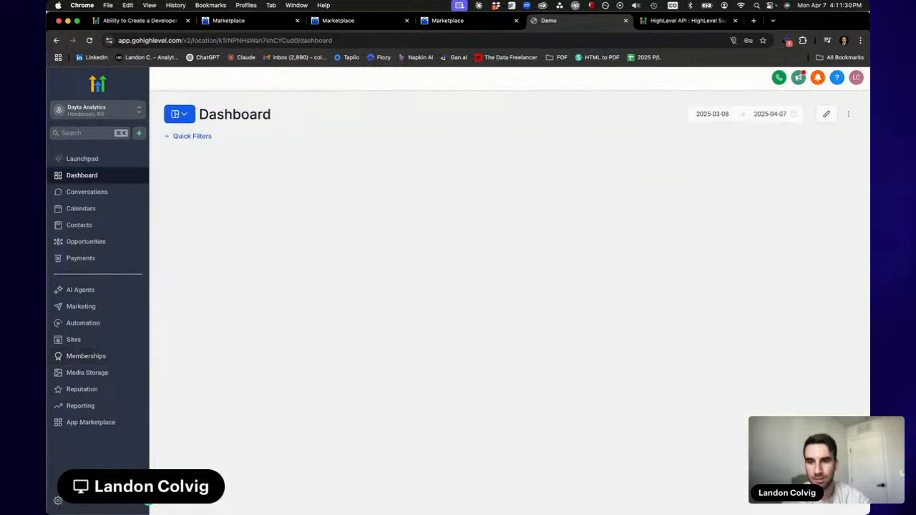
pyautogui.click(81, 498)
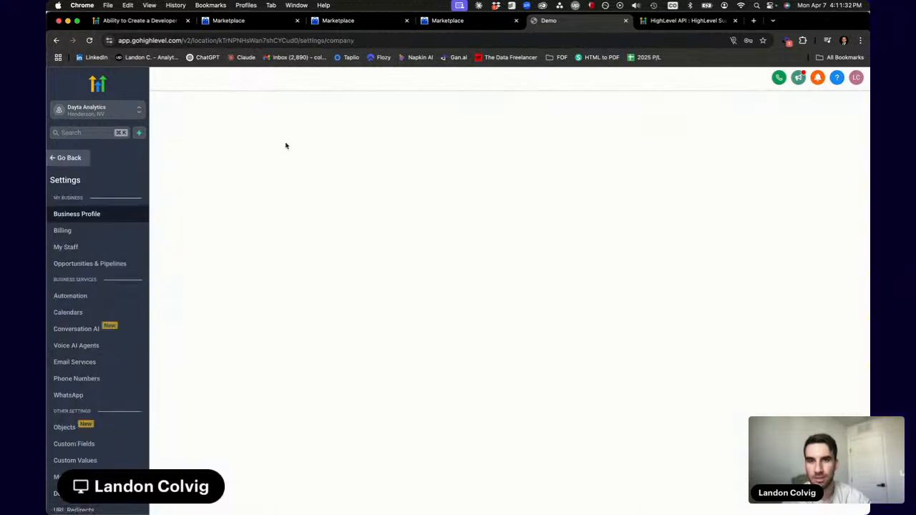
pyautogui.scroll(-15, 323, 267)
pyautogui.scroll(10, 325, 270)
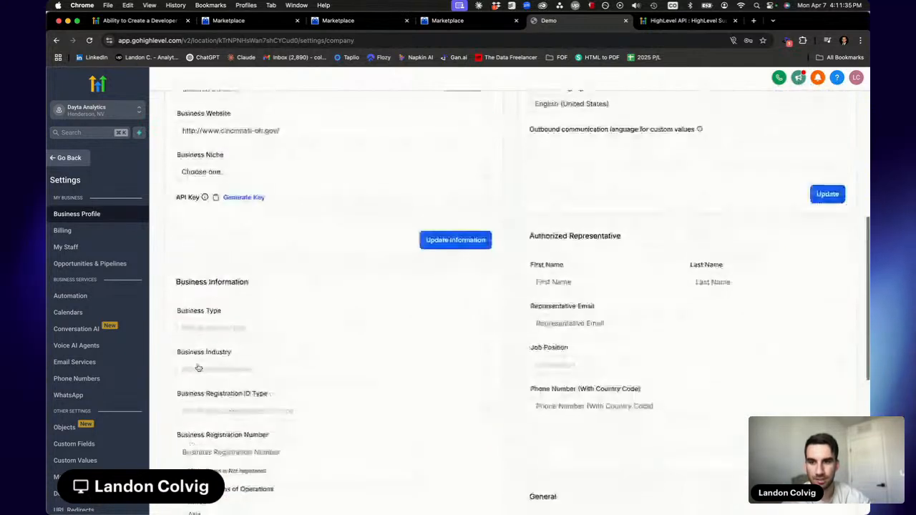
# Step: Look through the sub-account's business profile settings, the sub-account switcher and the settings sidebar options
pyautogui.scroll(-4, 97, 366)
pyautogui.scroll(8, 96, 365)
pyautogui.scroll(-8, 97, 366)
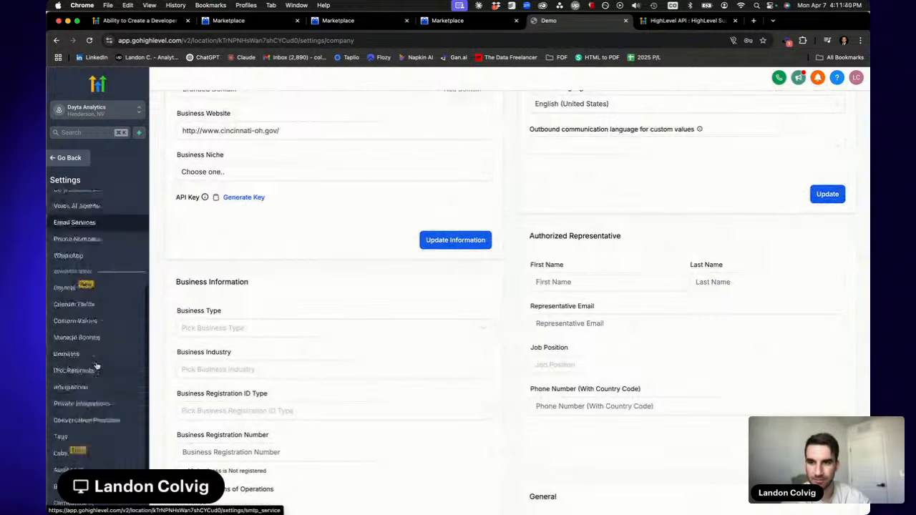
pyautogui.scroll(4, 104, 372)
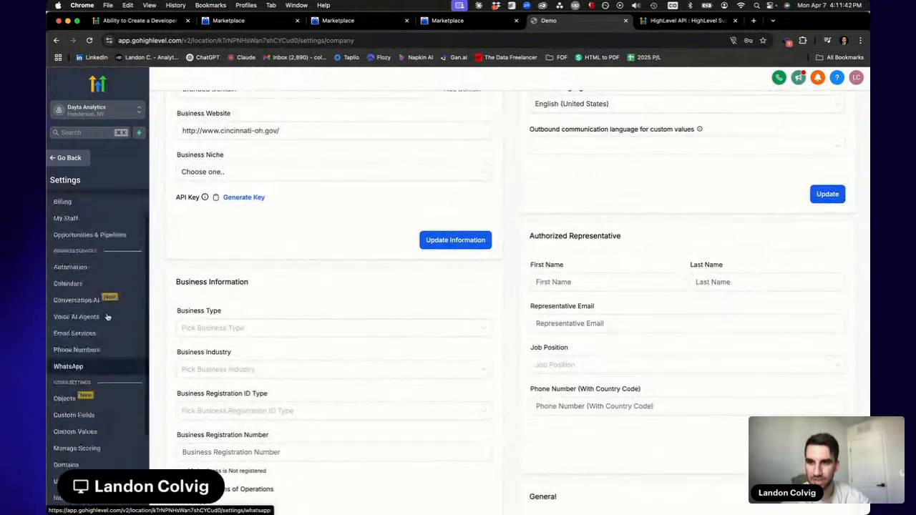
pyautogui.scroll(-4, 106, 405)
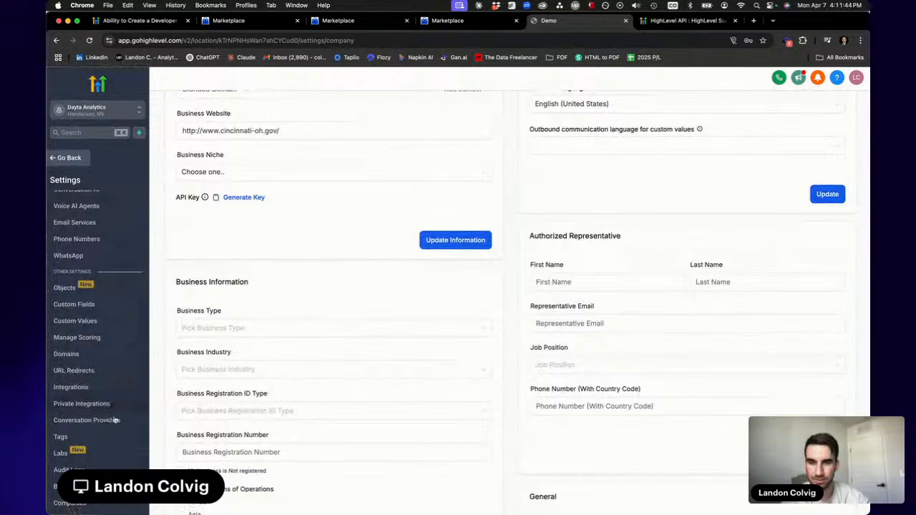
pyautogui.scroll(4, 107, 360)
pyautogui.click(76, 213)
pyautogui.click(111, 110)
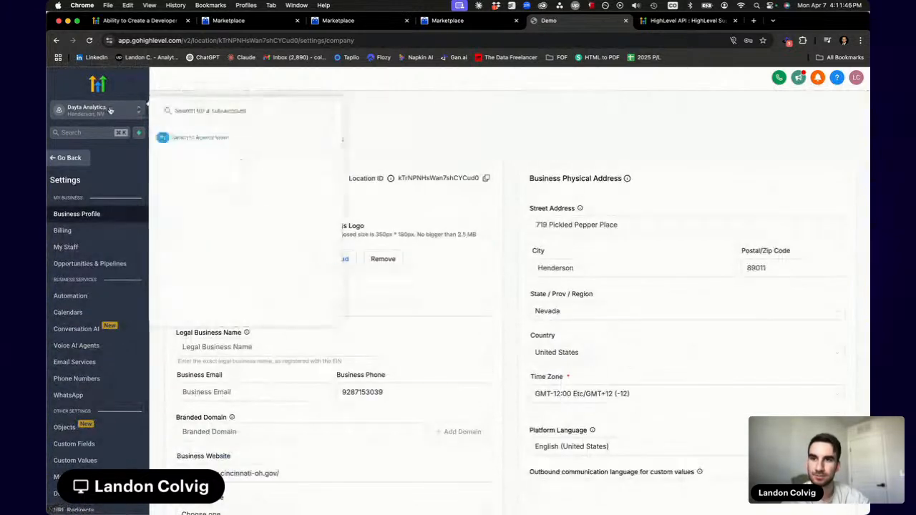
pyautogui.click(382, 131)
pyautogui.scroll(-4, 320, 353)
pyautogui.scroll(-5, 320, 353)
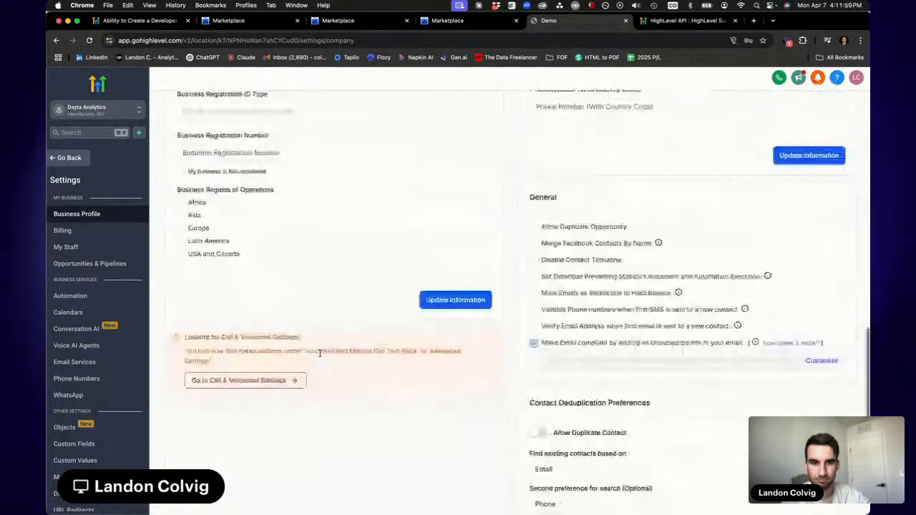
pyautogui.scroll(-2, 320, 353)
pyautogui.scroll(-3, 71, 429)
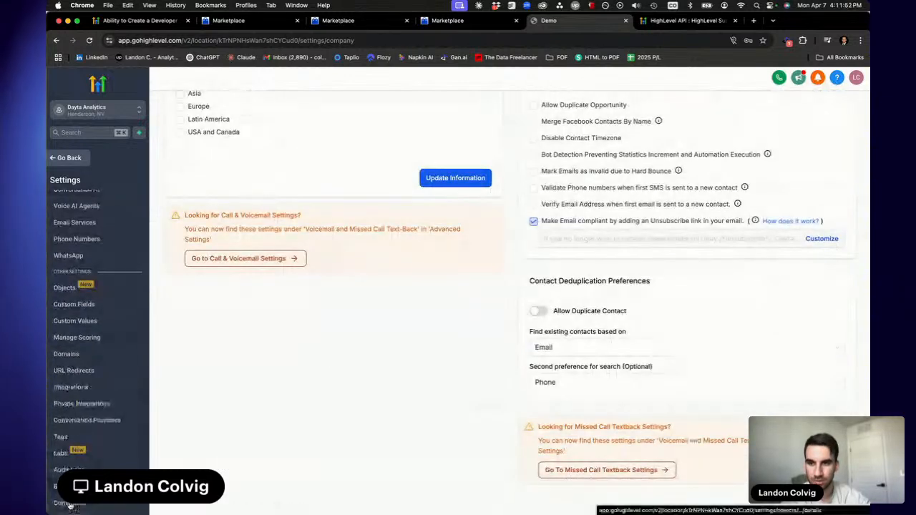
pyautogui.scroll(5, 100, 287)
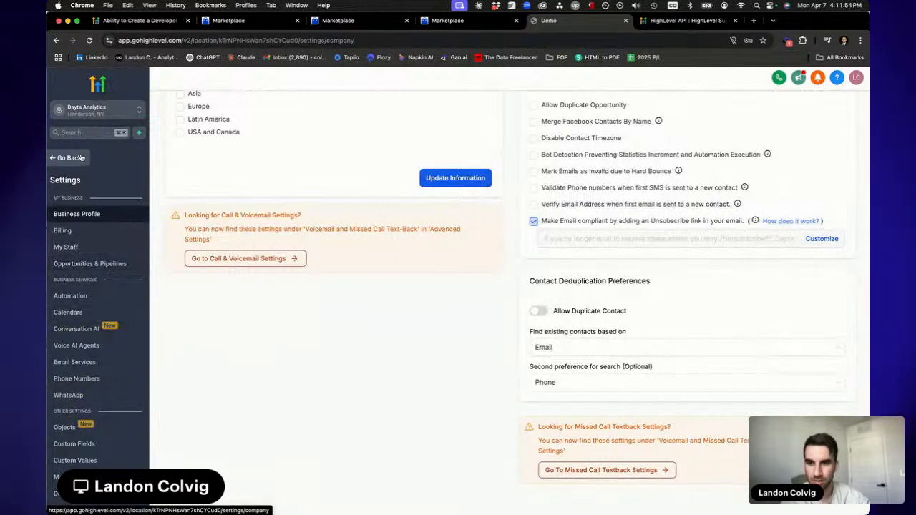
pyautogui.scroll(-3, 88, 385)
pyautogui.scroll(3, 88, 385)
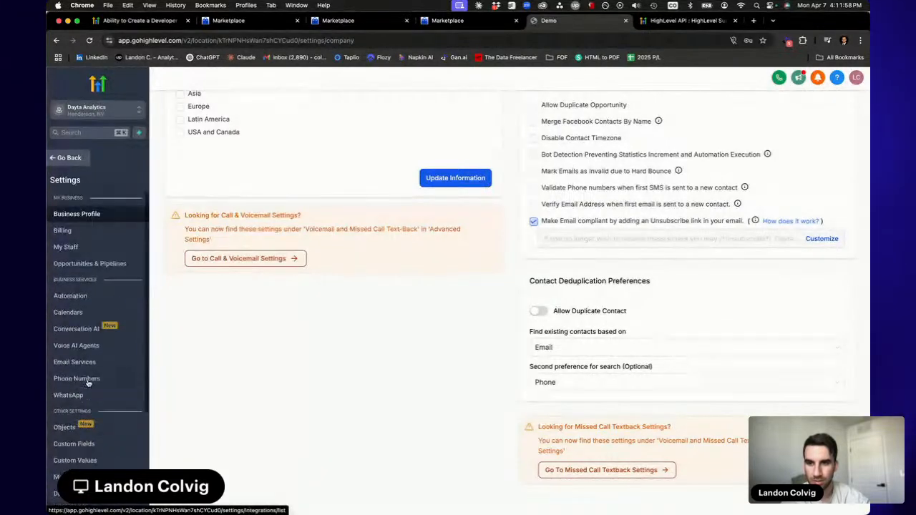
# Step: Leave the sub-account settings and switch from the sub-account to the agency view
pyautogui.click(68, 157)
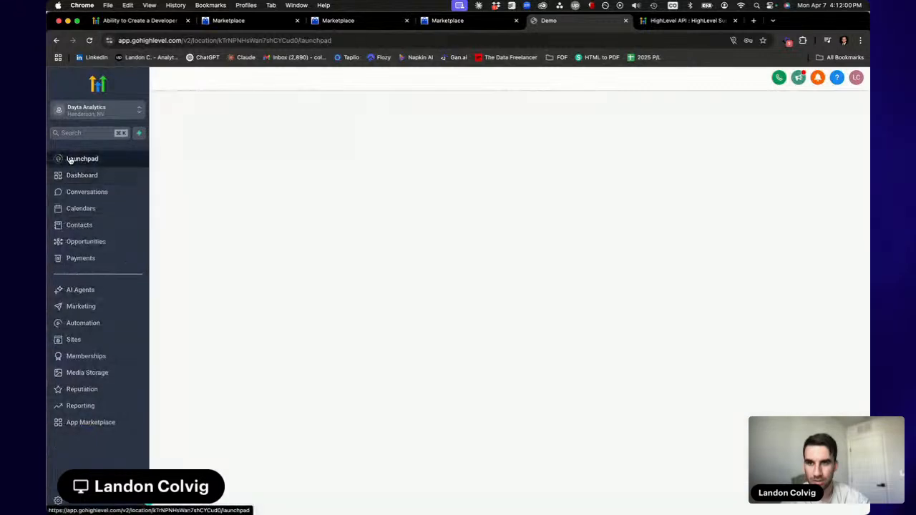
pyautogui.click(75, 503)
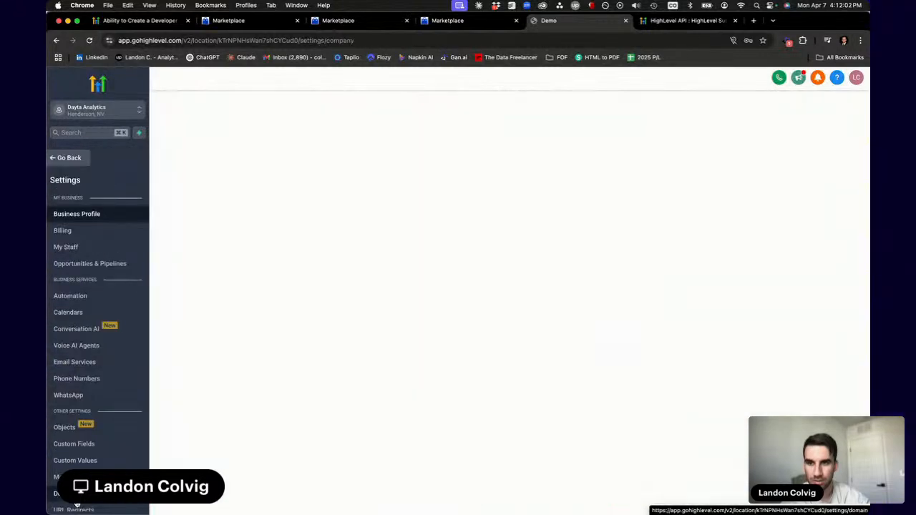
pyautogui.scroll(-4, 107, 358)
pyautogui.click(100, 109)
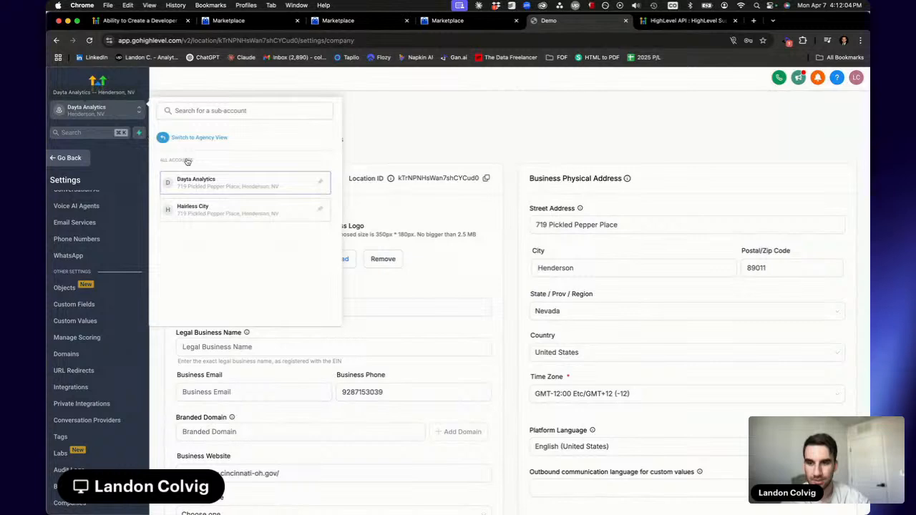
pyautogui.click(208, 140)
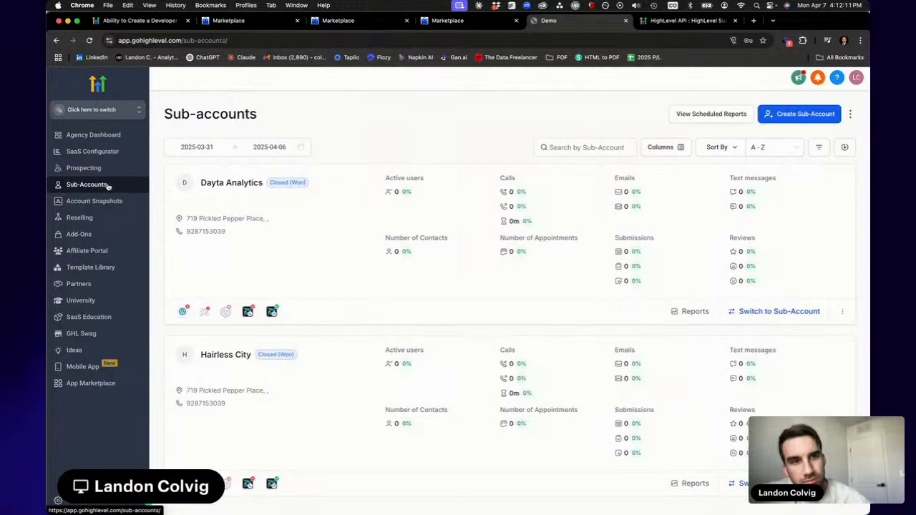
# Step: Open the agency settings and go to the API Keys page
pyautogui.scroll(-2, 234, 370)
pyautogui.scroll(2, 234, 370)
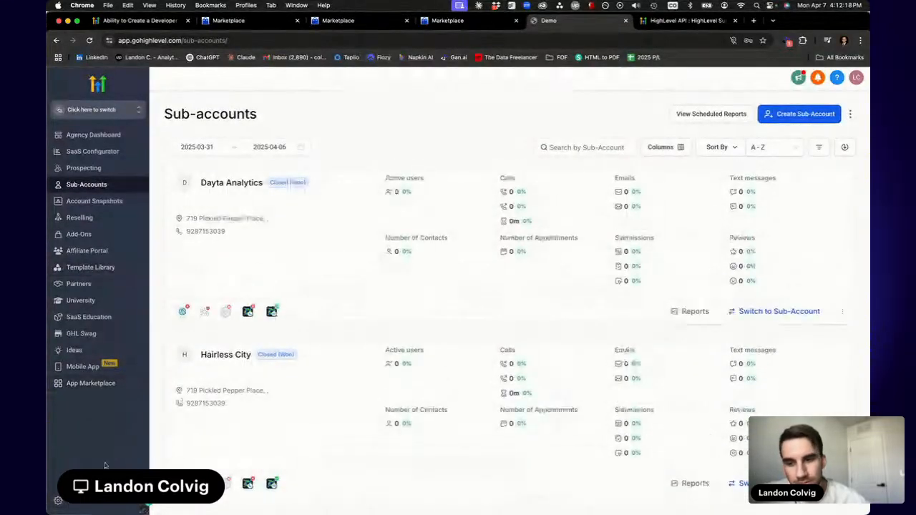
pyautogui.click(70, 503)
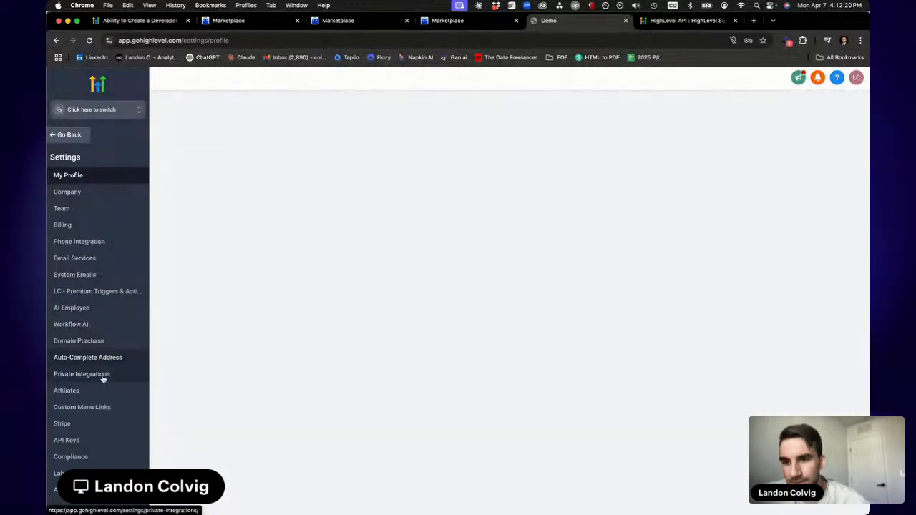
pyautogui.click(61, 440)
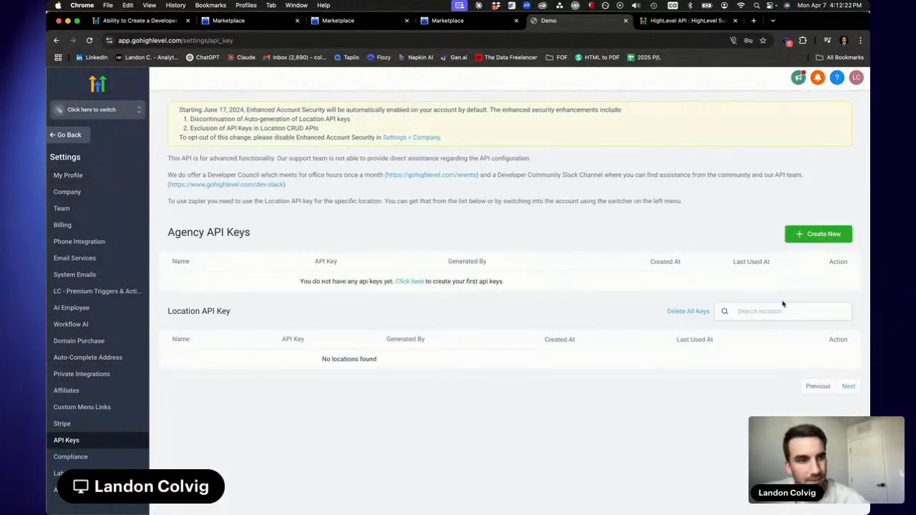
# Step: Read the enhanced account security notice about location API keys at the top of the API Keys page
pyautogui.tripleClick(700, 338)
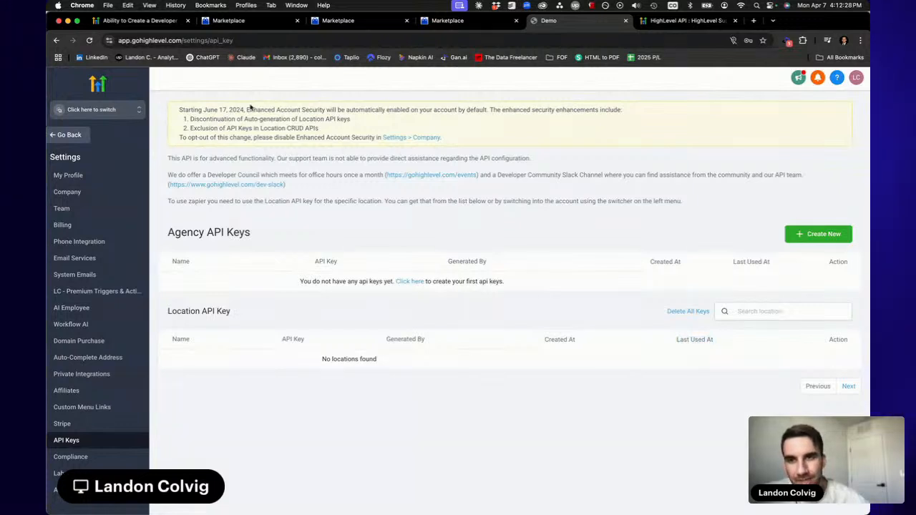
pyautogui.moveTo(261, 112); pyautogui.dragTo(414, 113)
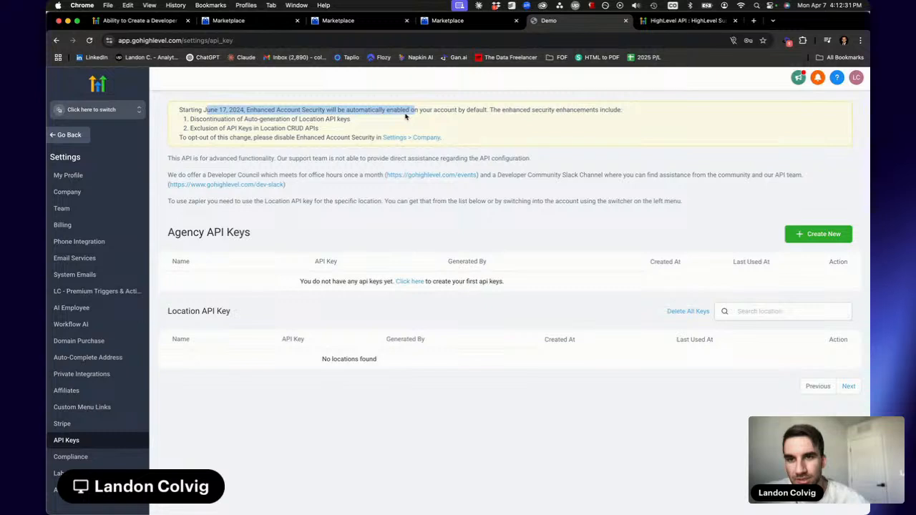
pyautogui.tripleClick(230, 118)
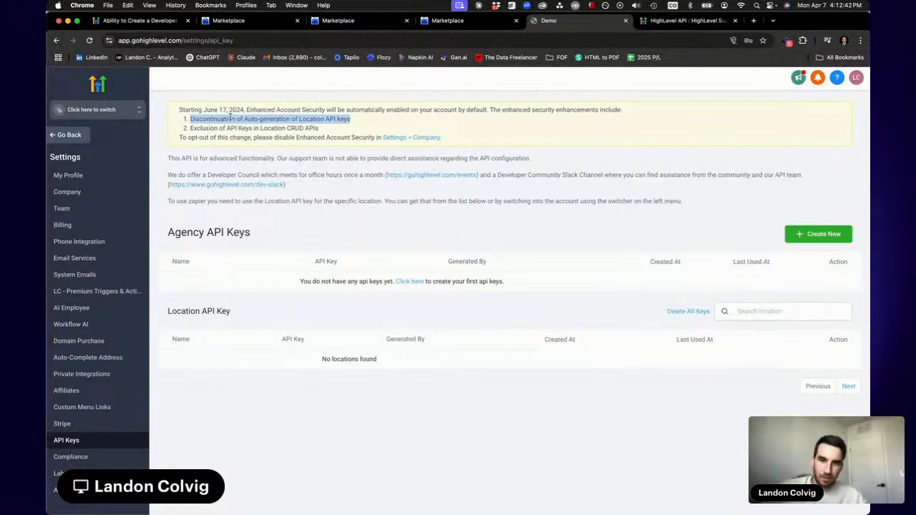
pyautogui.click(353, 200)
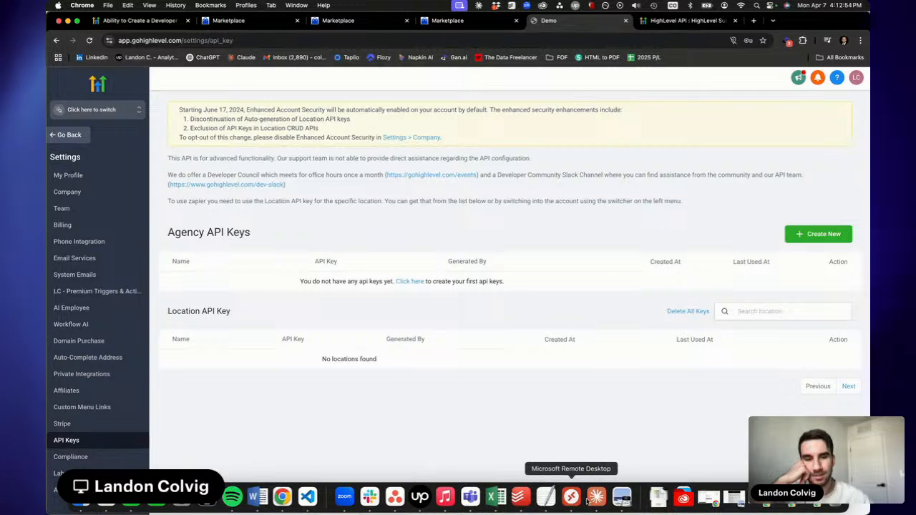
# Step: Switch to Claude and ask "It doesn't let me generate api keys for sandbox subaccounts. is there instaed a demo api account or something that I can test api calls on?"
pyautogui.click(595, 496)
pyautogui.scroll(1, 276, 312)
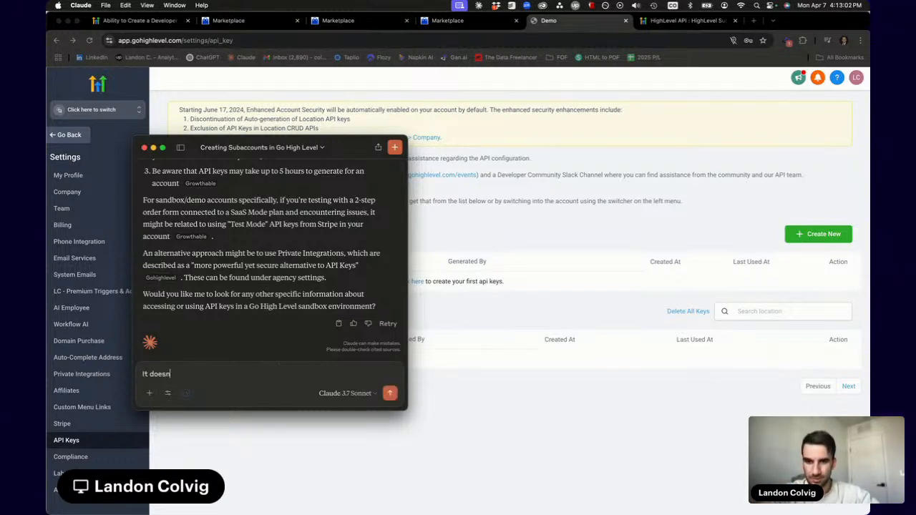
pyautogui.write('e generat')
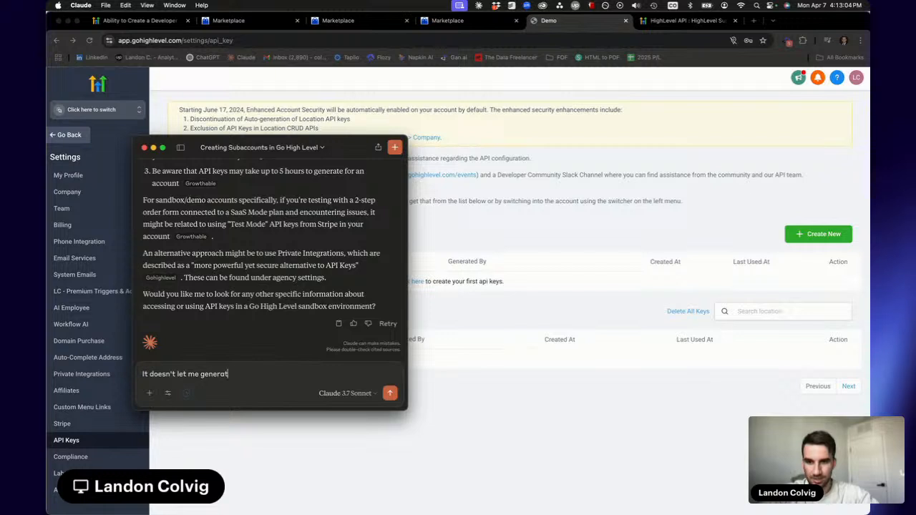
pyautogui.write('e api keys fo')
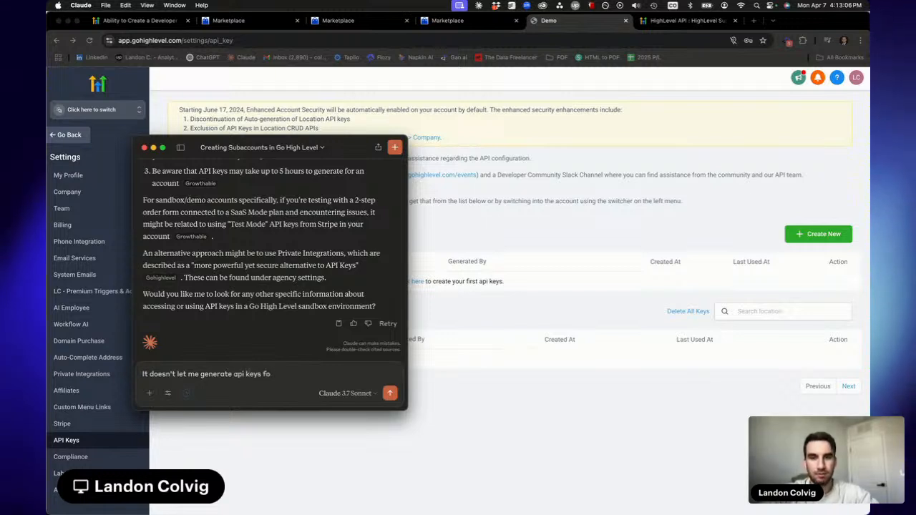
pyautogui.write('r sandbox s')
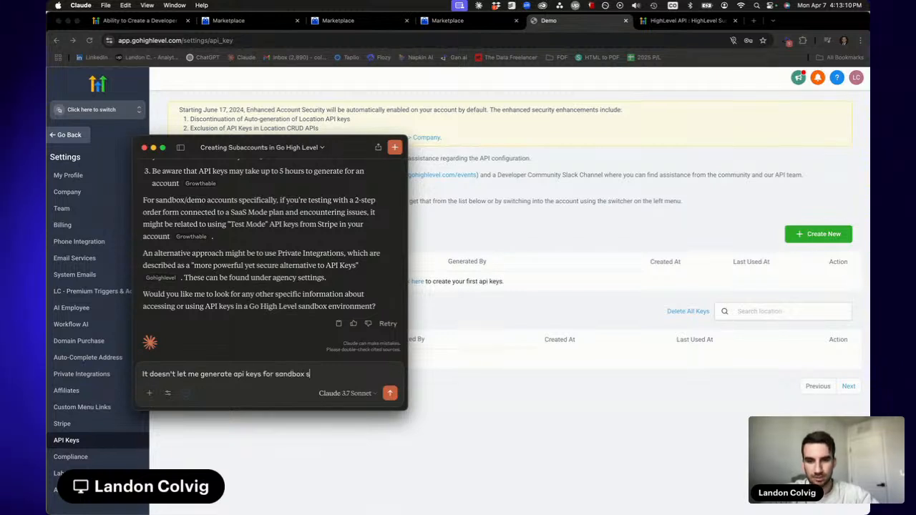
pyautogui.write('ubaccounts. is there instae')
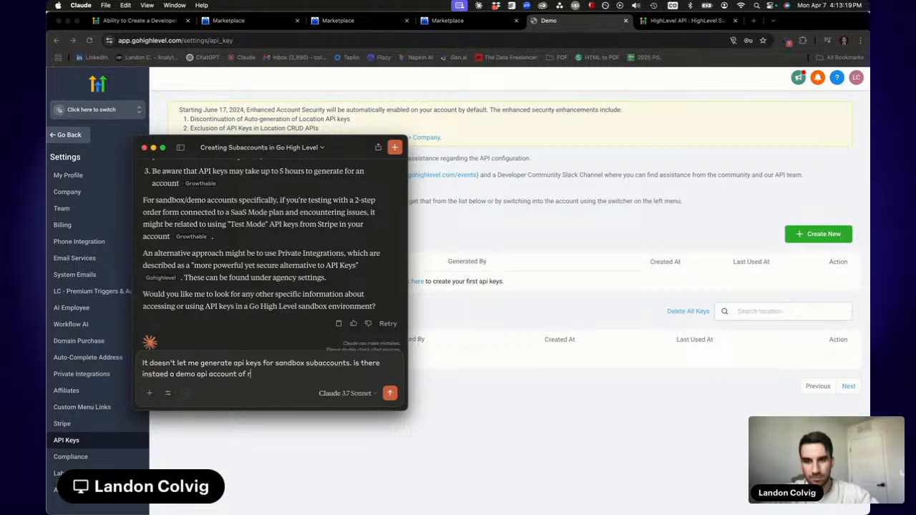
pyautogui.write('omething that I can s')
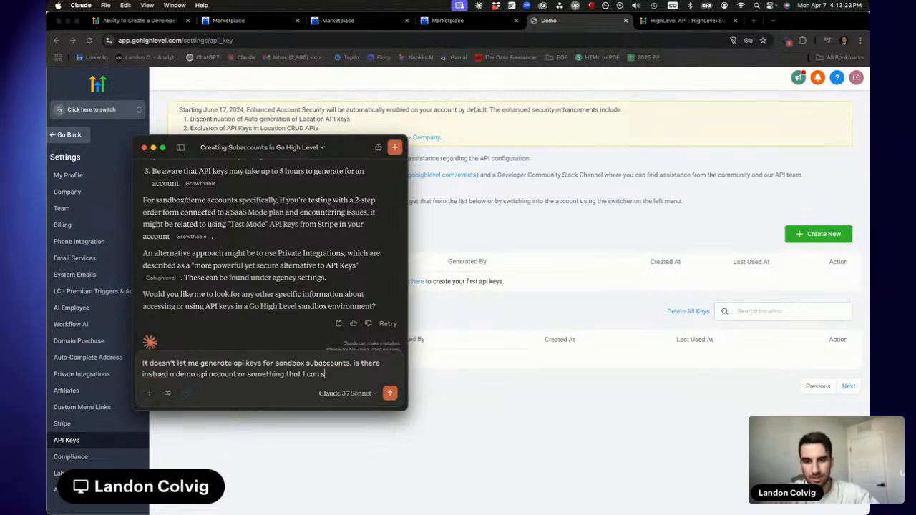
pyautogui.write('est api calls')
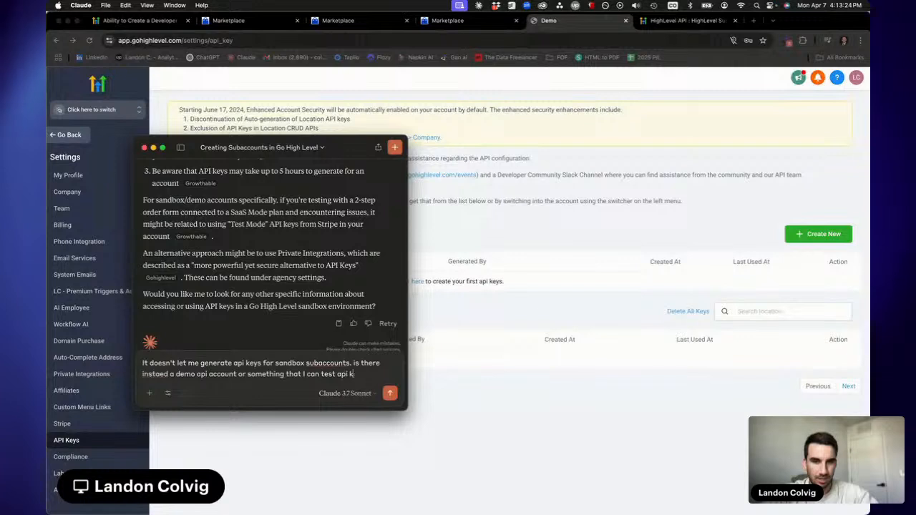
pyautogui.write(' on?')
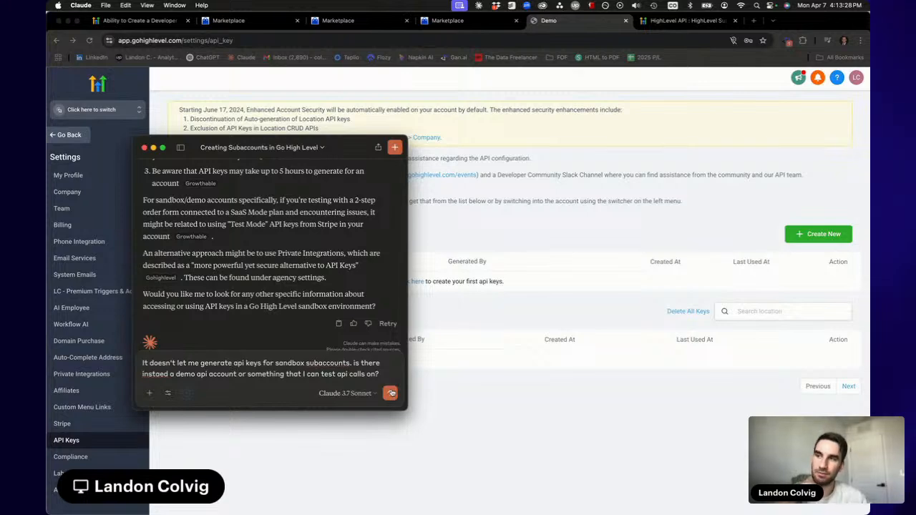
pyautogui.click(390, 393)
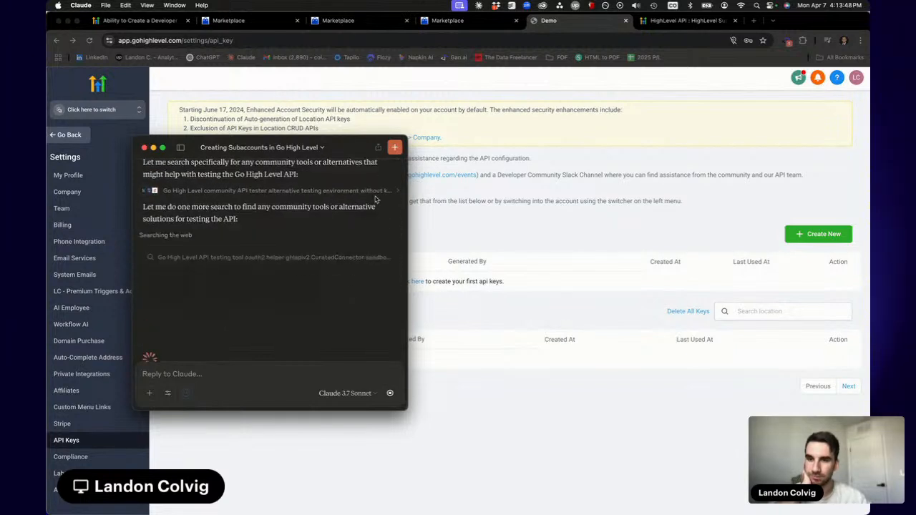
# Step: Read through Claude's reply on alternative ways to test HighLevel API calls
pyautogui.scroll(2, 375, 199)
pyautogui.scroll(2, 368, 221)
pyautogui.scroll(-4, 369, 222)
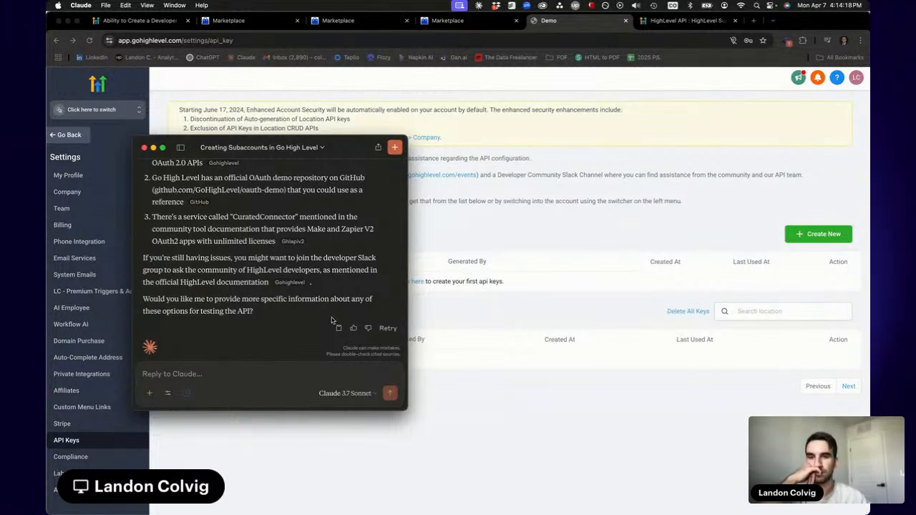
pyautogui.scroll(3, 331, 307)
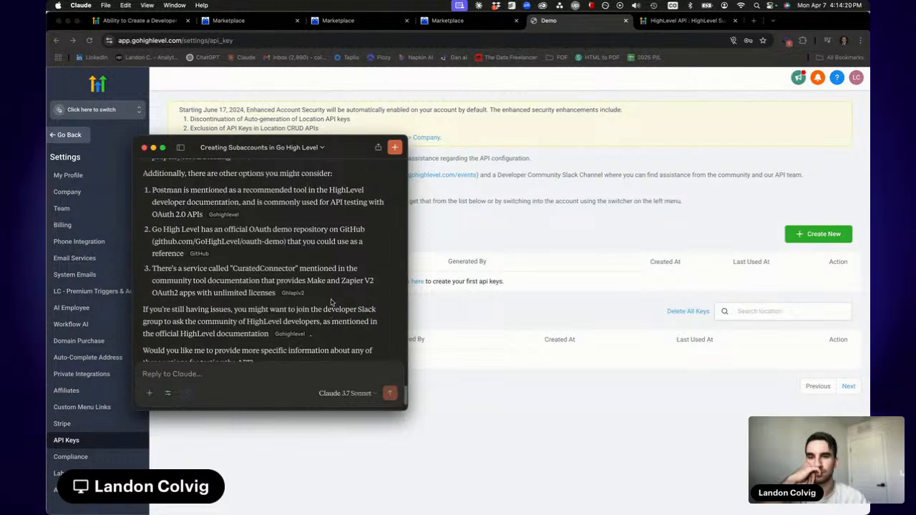
pyautogui.scroll(1, 330, 301)
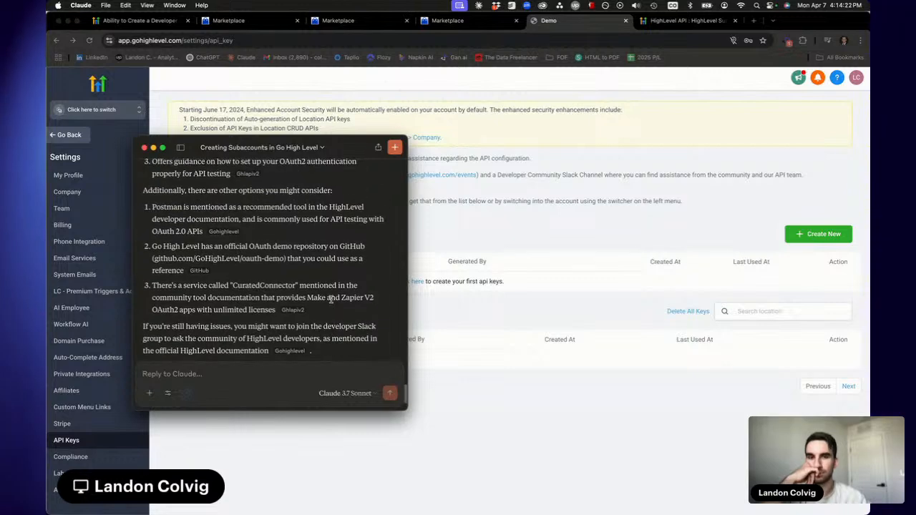
pyautogui.scroll(2, 330, 299)
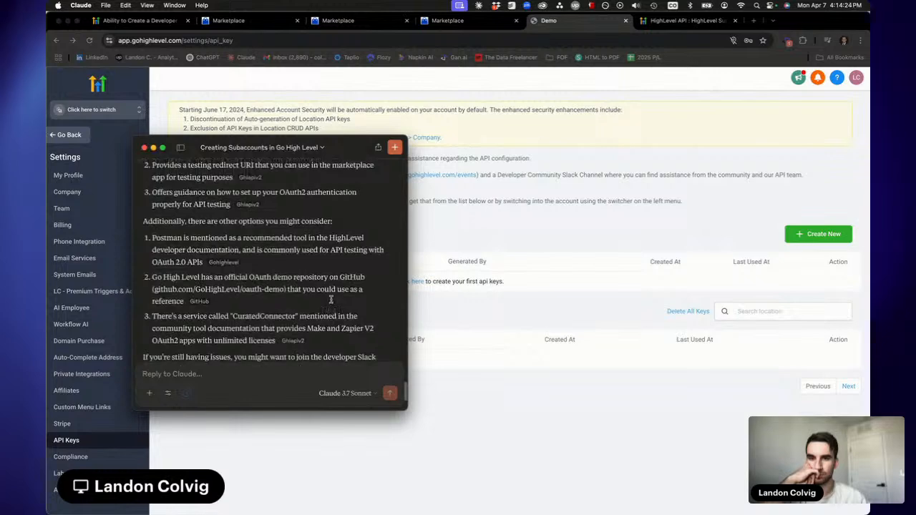
pyautogui.scroll(1, 331, 301)
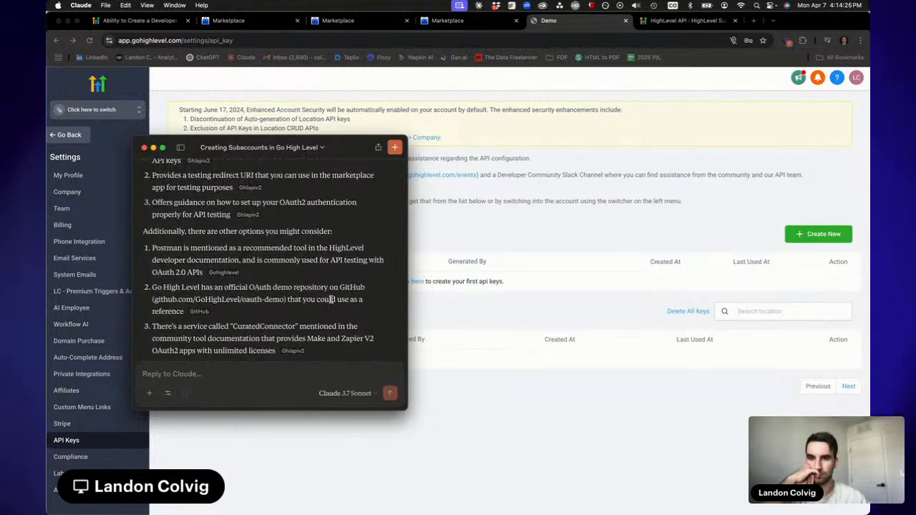
pyautogui.scroll(1, 331, 299)
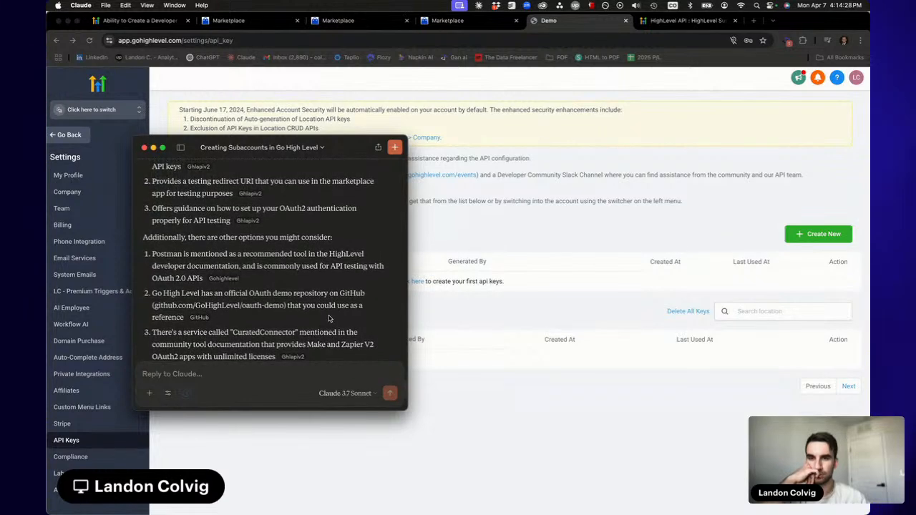
pyautogui.scroll(2, 328, 308)
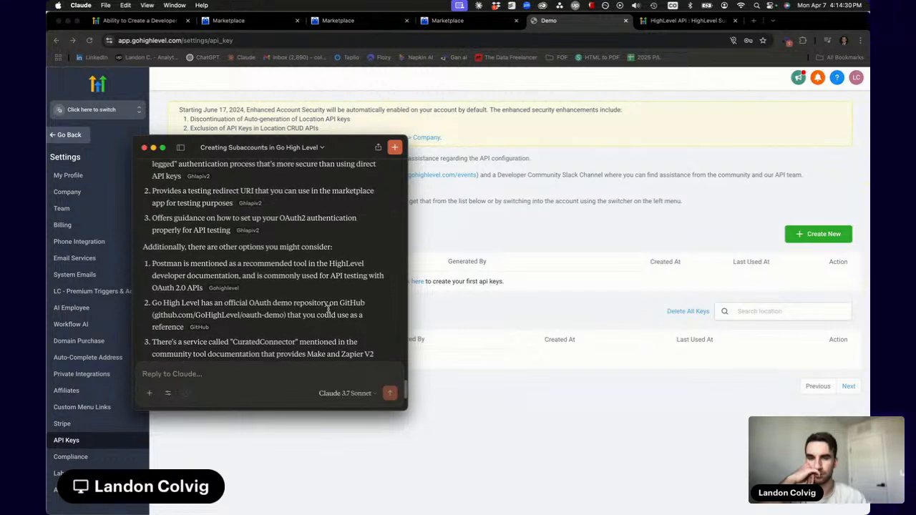
# Step: Open the HighLevel API support article and follow its API 1.0 Docs link
pyautogui.scroll(5, 327, 307)
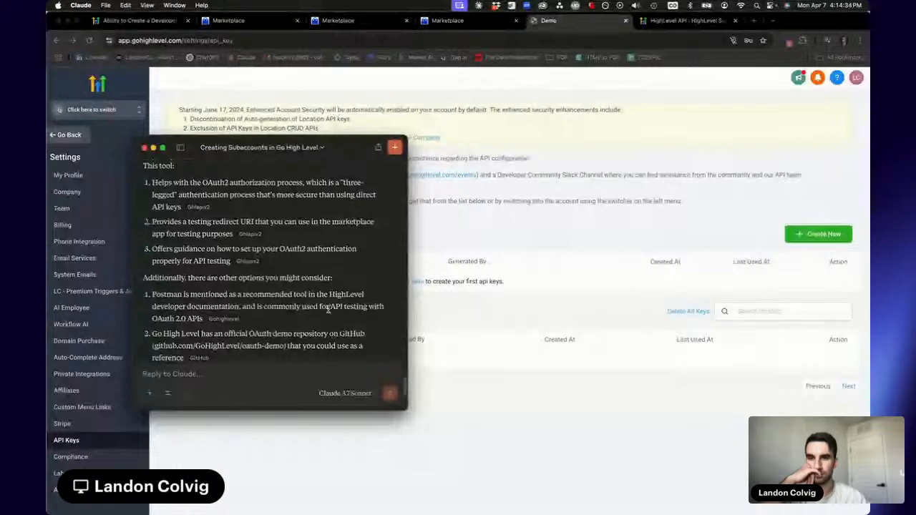
pyautogui.scroll(2, 328, 308)
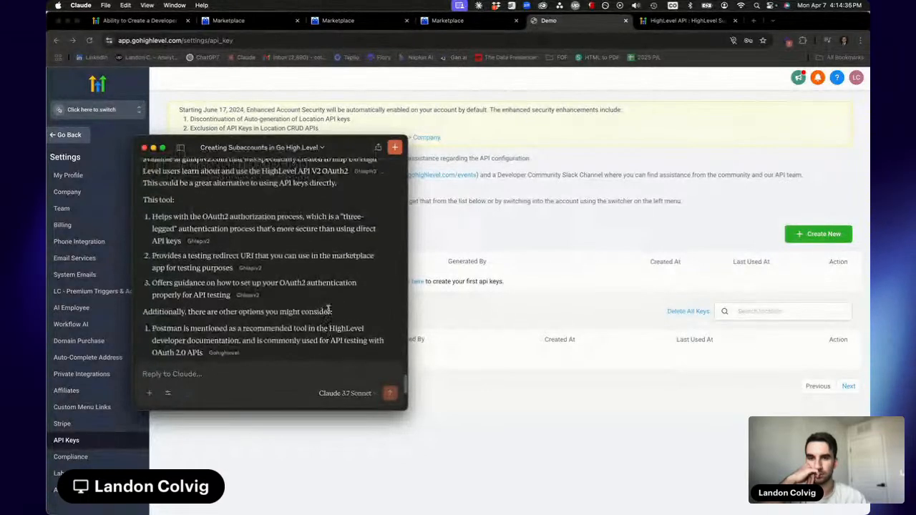
pyautogui.scroll(1, 329, 309)
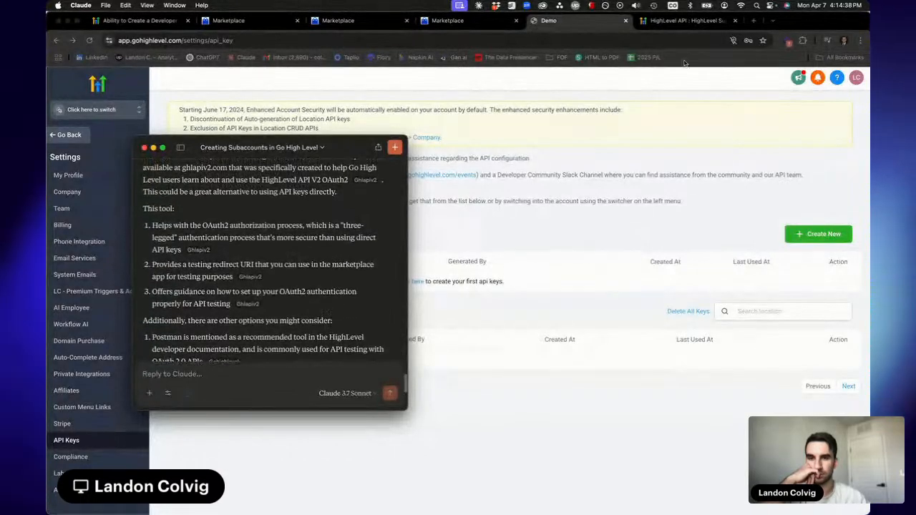
pyautogui.click(693, 39)
pyautogui.click(700, 22)
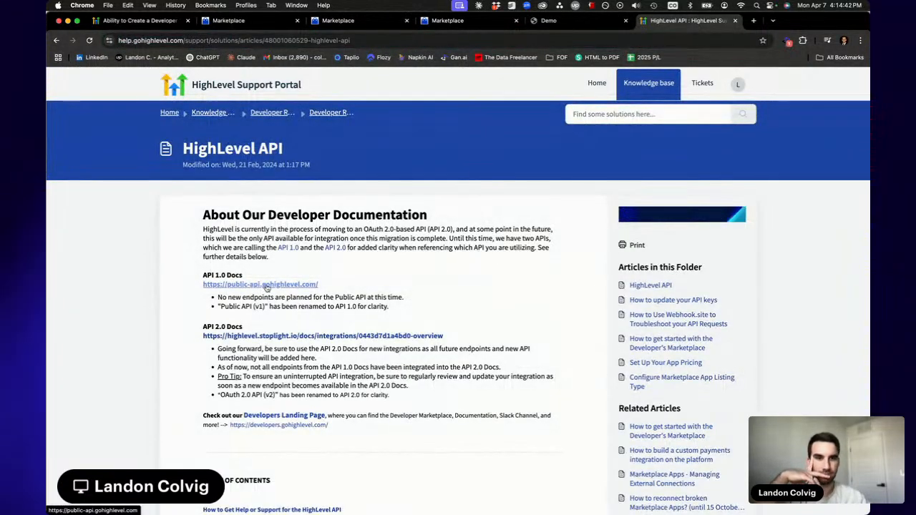
pyautogui.click(266, 286)
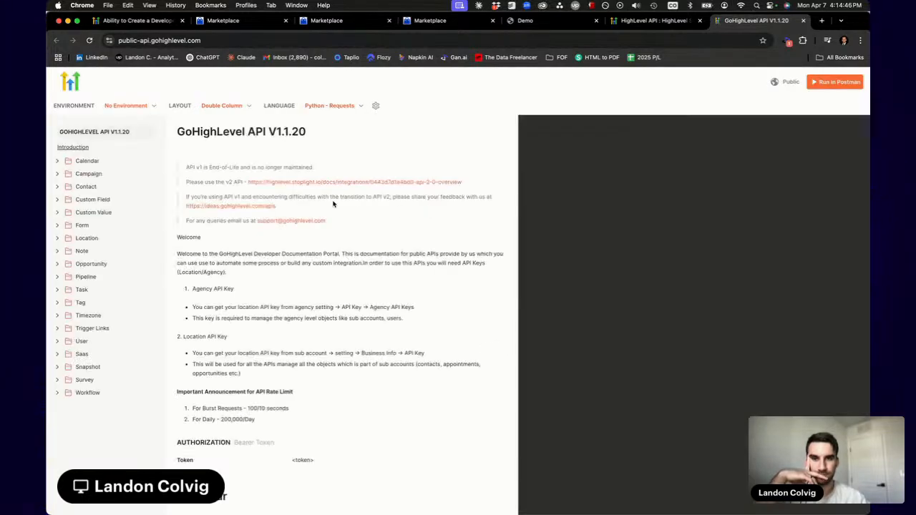
# Step: Browse the GoHighLevel API V1.1.20 docs, expanding the calendar services example request and response
pyautogui.scroll(-2, 308, 247)
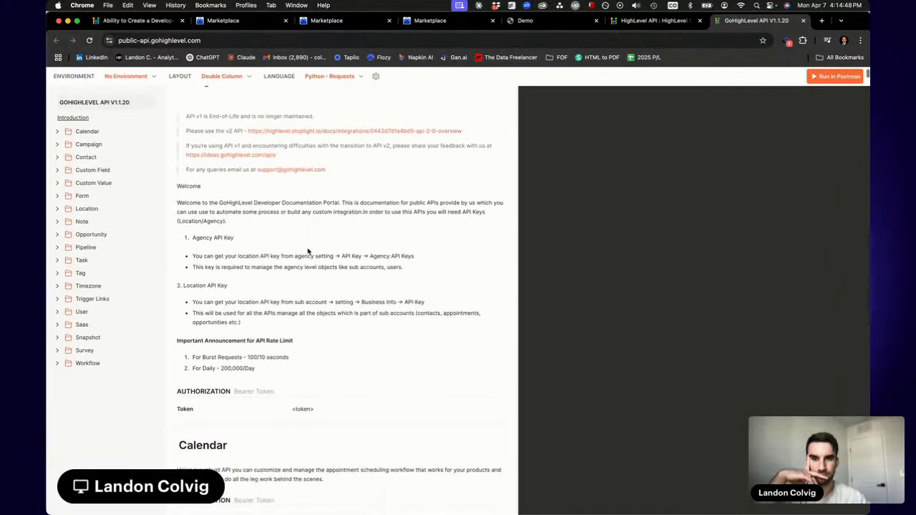
pyautogui.scroll(2, 309, 251)
pyautogui.scroll(-20, 338, 239)
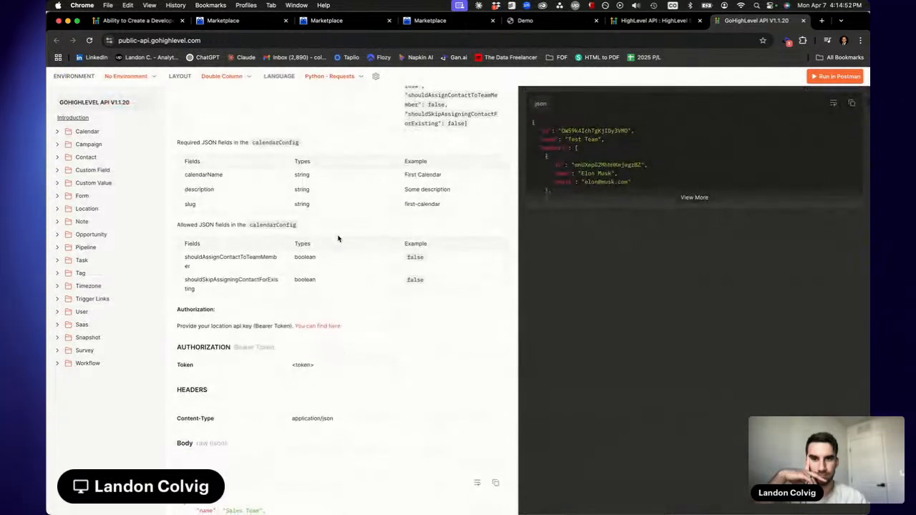
pyautogui.scroll(-8, 338, 239)
pyautogui.scroll(-20, 337, 238)
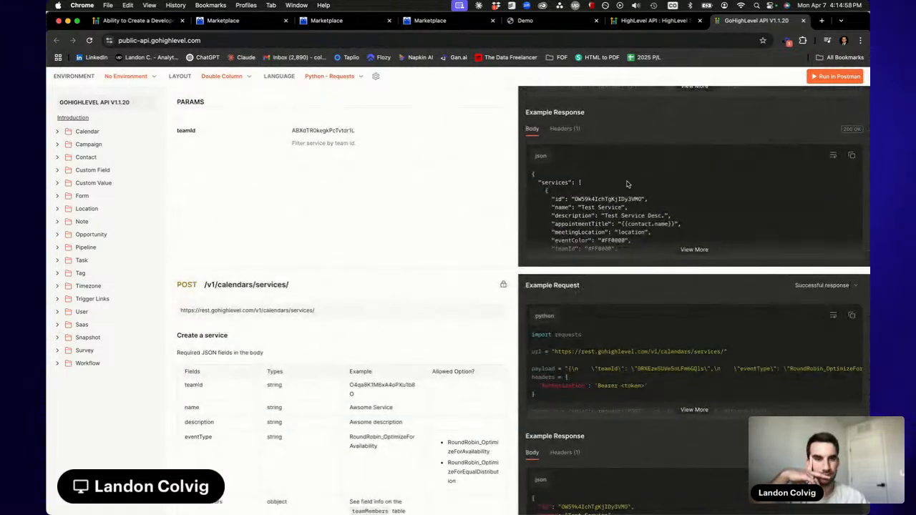
pyautogui.scroll(1, 634, 201)
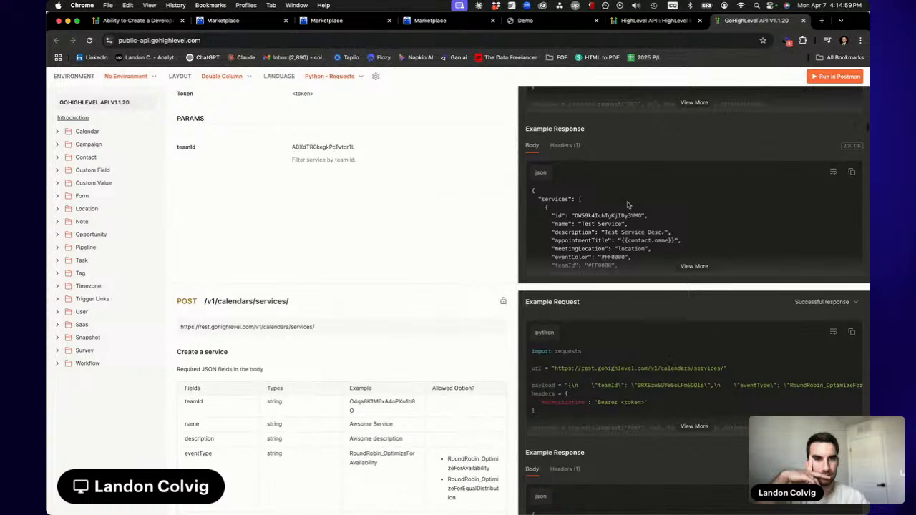
pyautogui.click(696, 270)
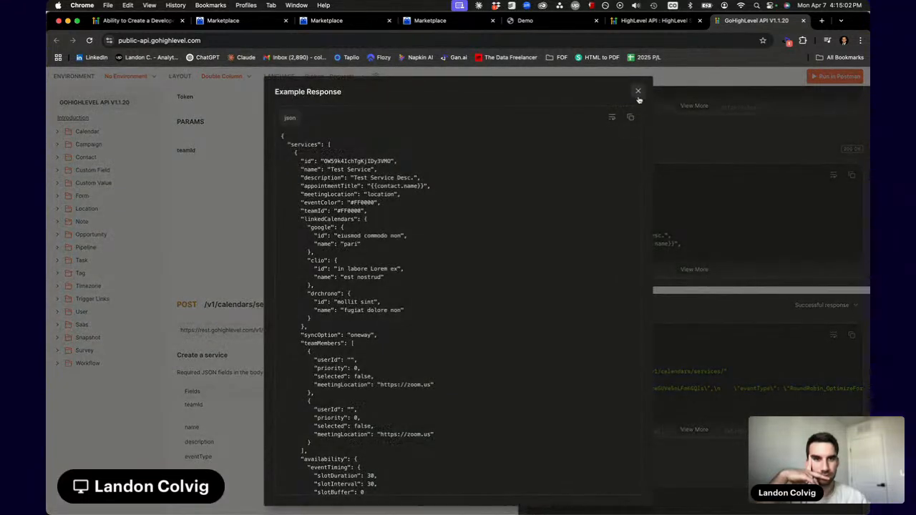
pyautogui.click(638, 92)
pyautogui.scroll(5, 687, 258)
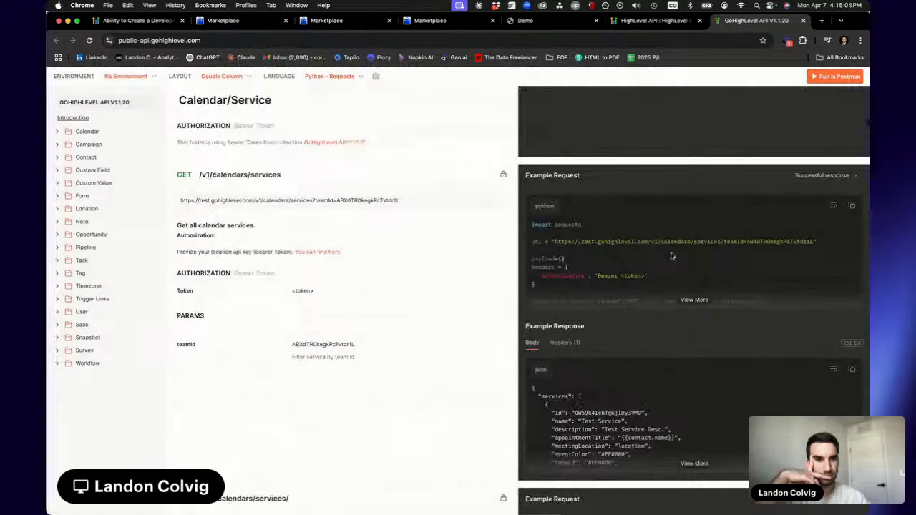
pyautogui.scroll(-1, 672, 256)
pyautogui.click(696, 280)
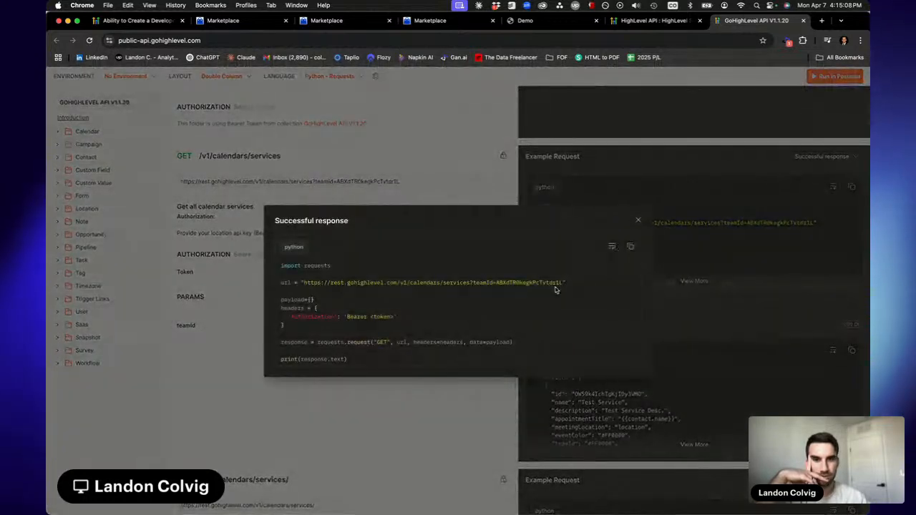
pyautogui.click(638, 221)
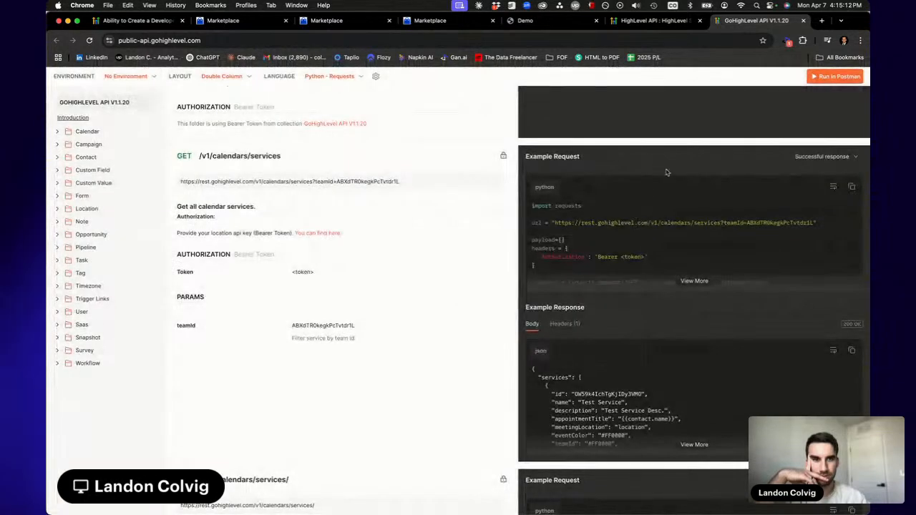
pyautogui.scroll(-10, 666, 173)
pyautogui.scroll(15, 666, 172)
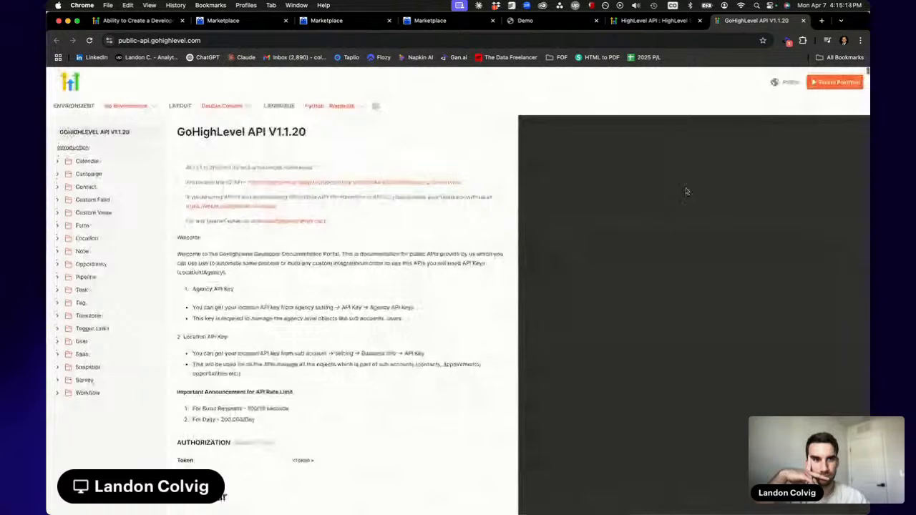
# Step: Run the API collection in Postman for Web, signing in with a Google account and importing it into My Workspace
pyautogui.click(837, 82)
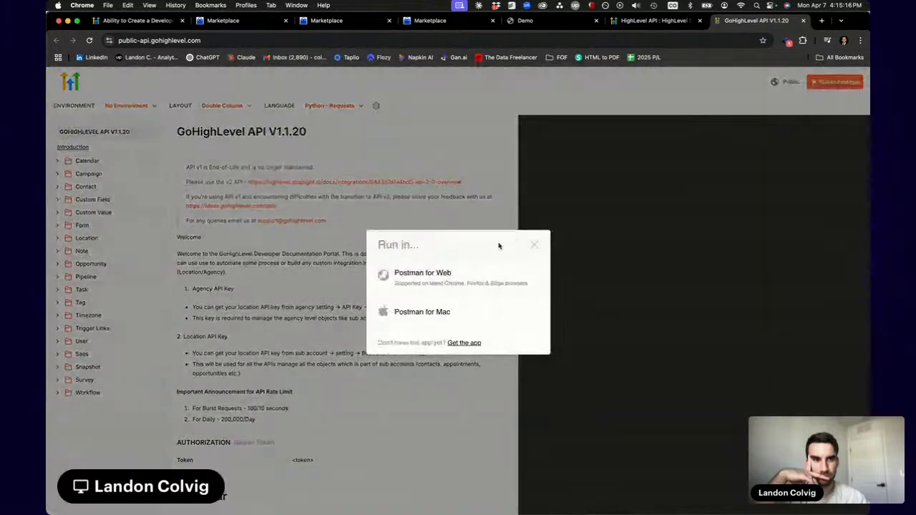
pyautogui.click(429, 274)
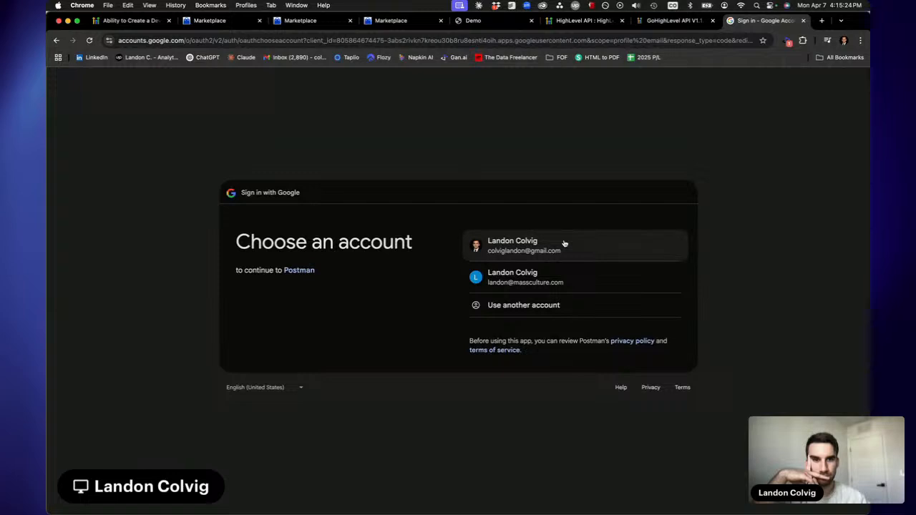
pyautogui.click(562, 243)
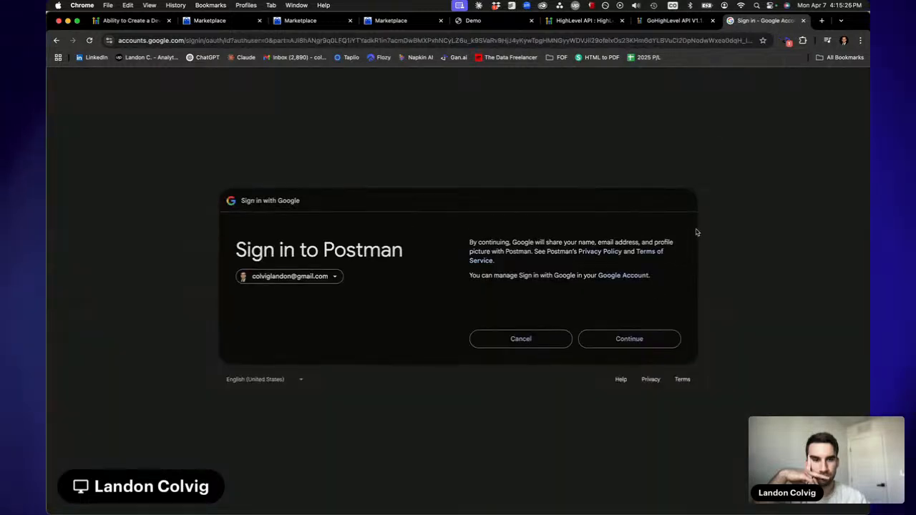
pyautogui.click(630, 340)
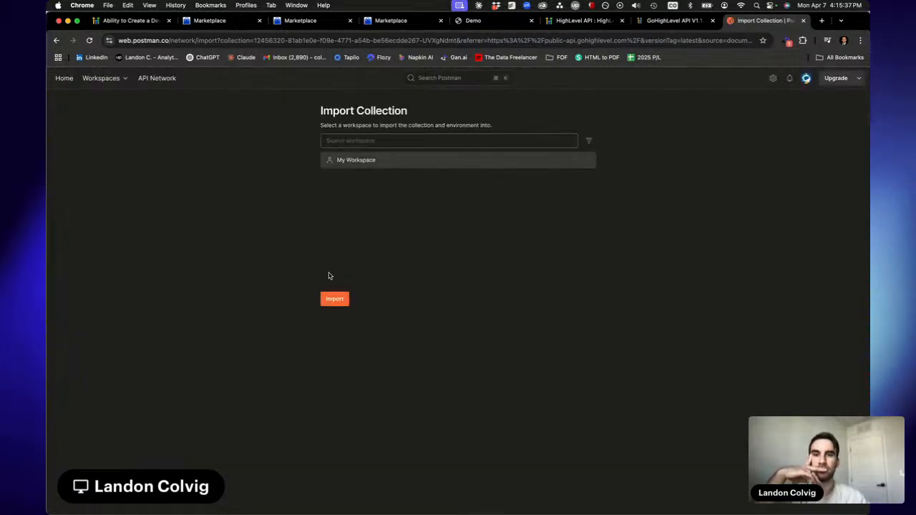
pyautogui.click(335, 298)
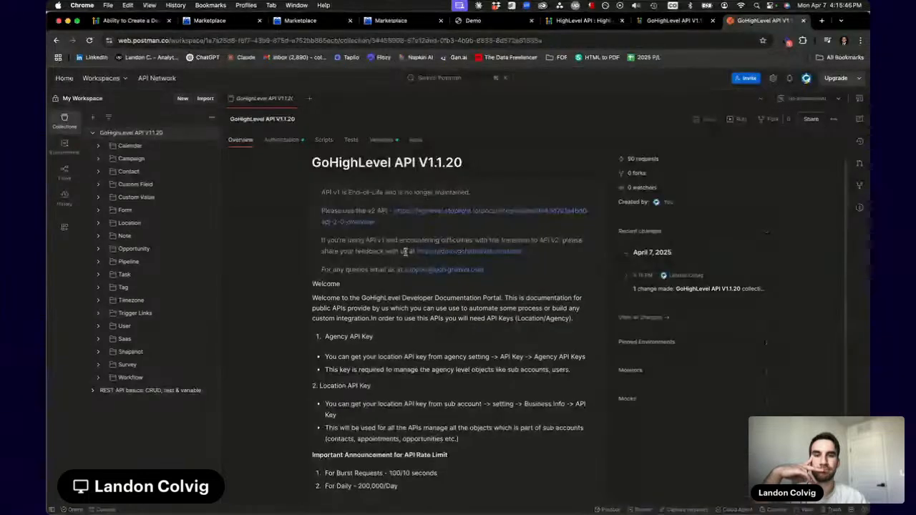
# Step: Explore the imported collection's Contact requests and the GET /v1/contacts/ request's Authorization settings
pyautogui.scroll(-1, 405, 252)
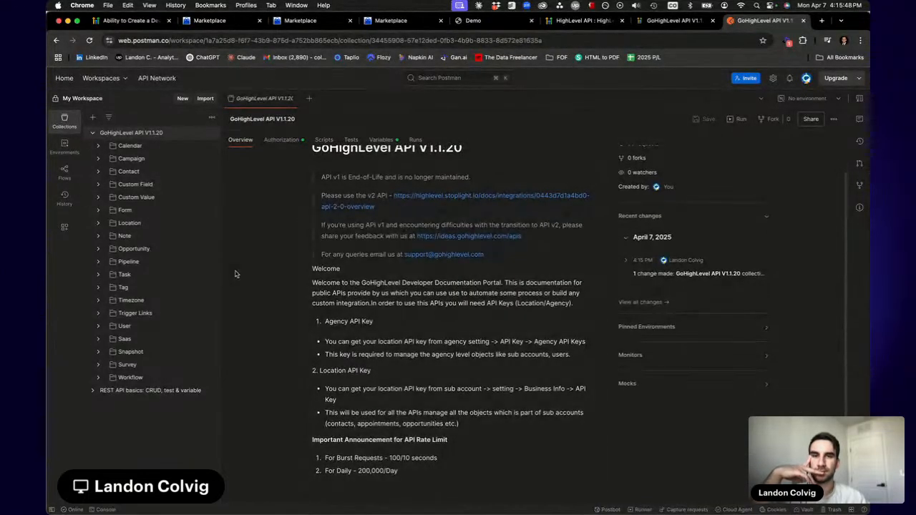
pyautogui.scroll(-1, 236, 274)
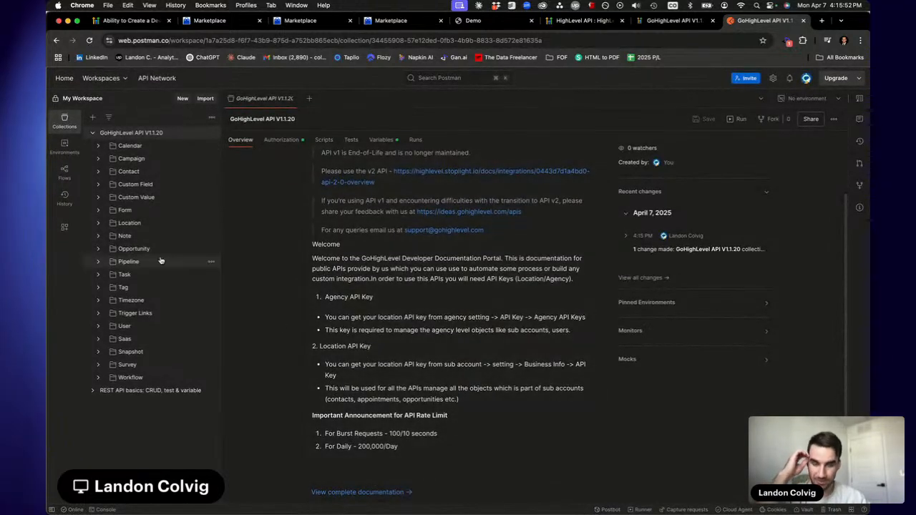
pyautogui.click(122, 172)
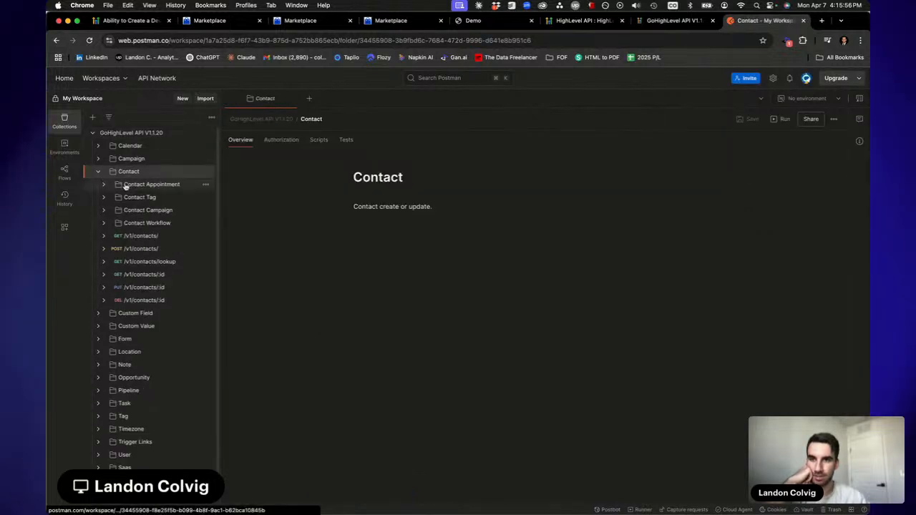
pyautogui.click(144, 262)
pyautogui.click(143, 274)
pyautogui.click(143, 288)
pyautogui.click(144, 302)
pyautogui.click(145, 263)
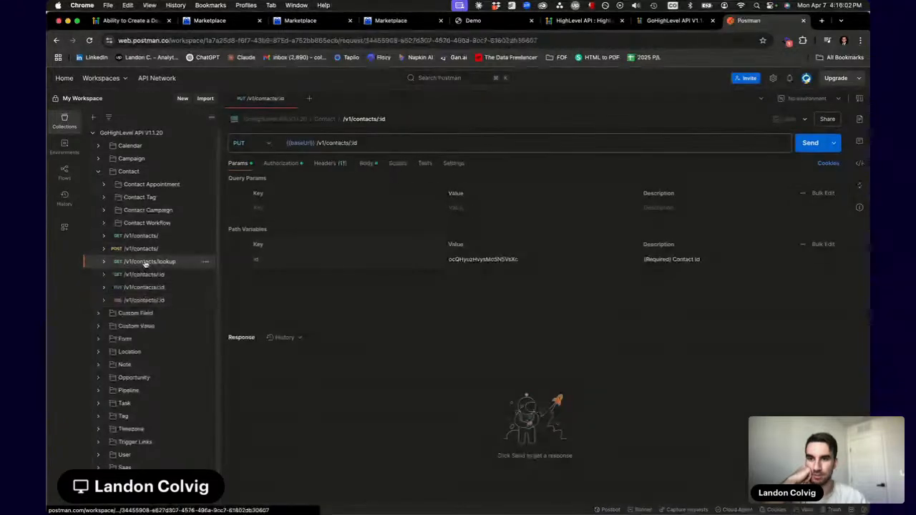
pyautogui.click(140, 236)
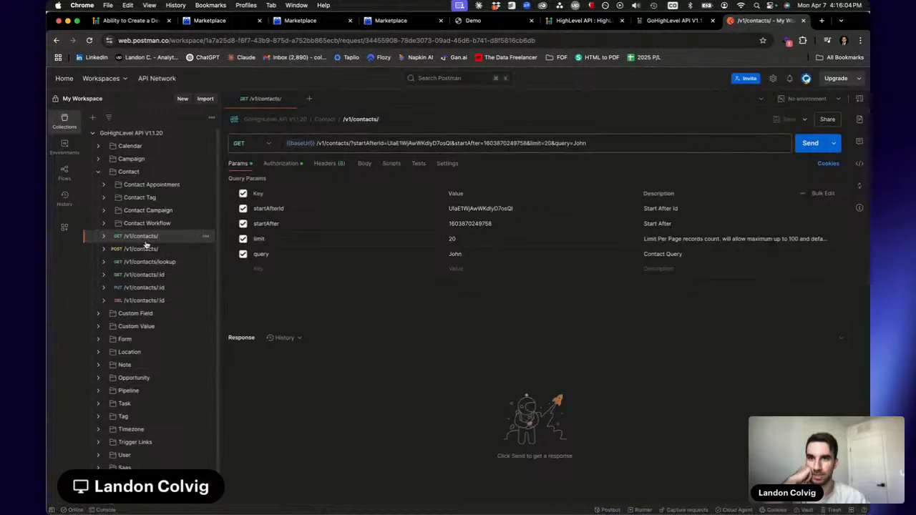
pyautogui.scroll(-1, 153, 296)
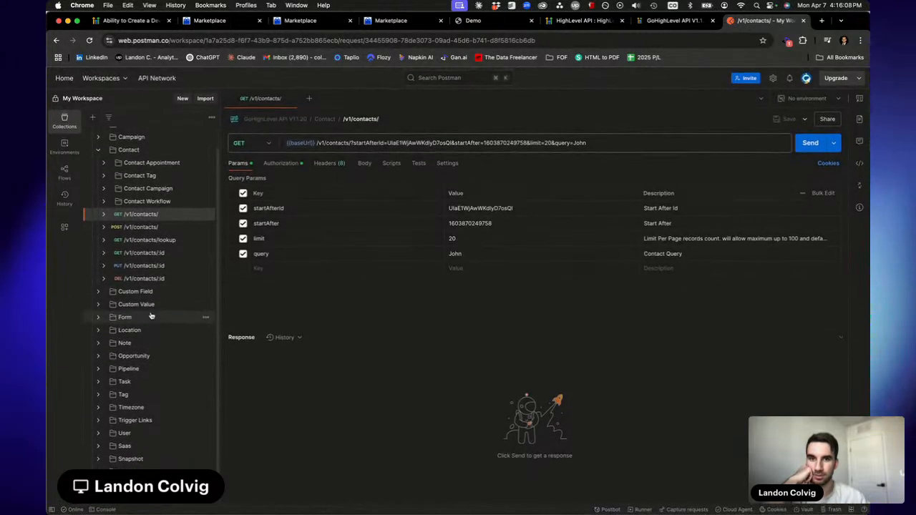
pyautogui.scroll(1, 152, 314)
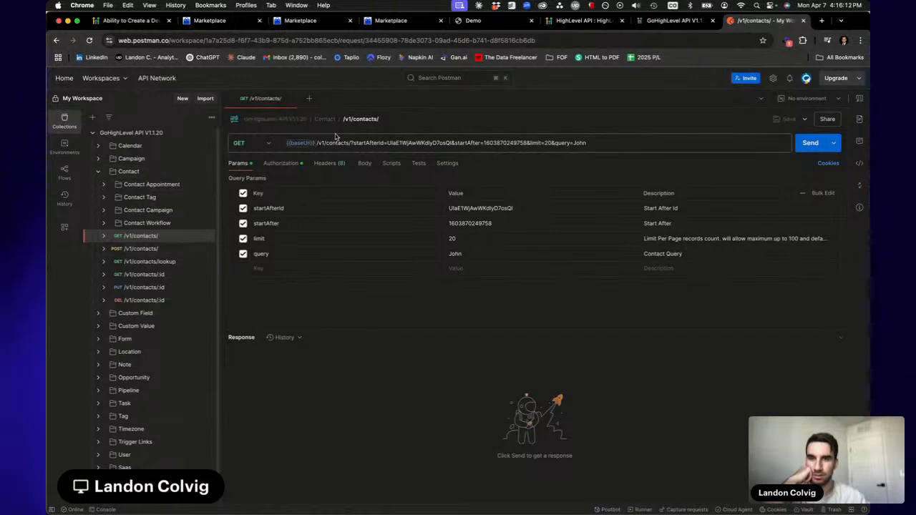
pyautogui.click(292, 164)
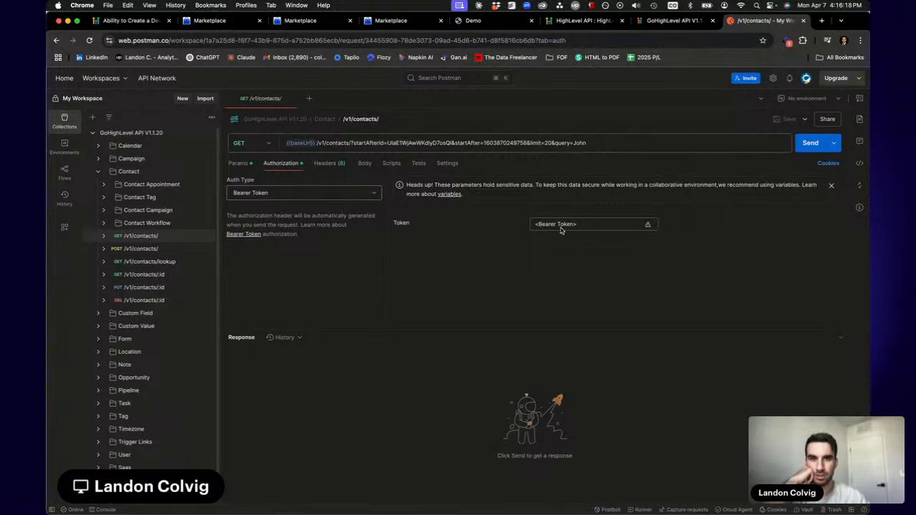
pyautogui.click(676, 21)
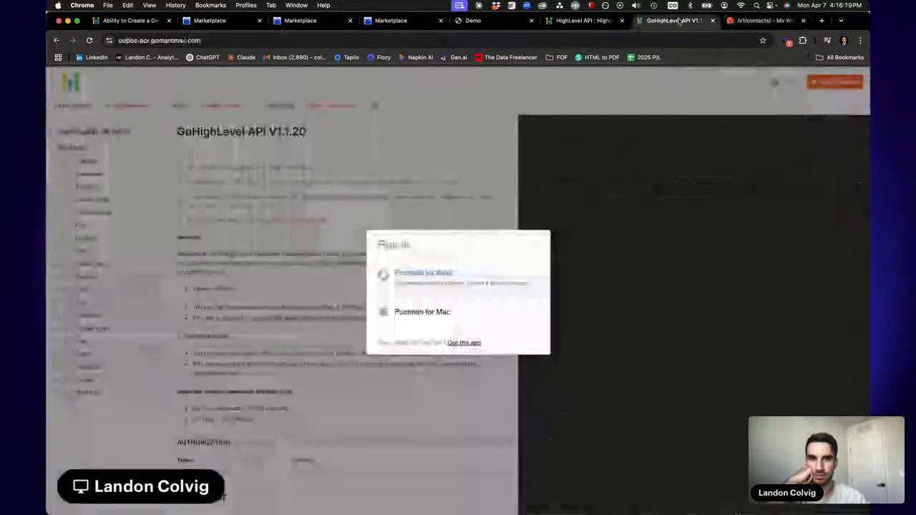
pyautogui.click(576, 24)
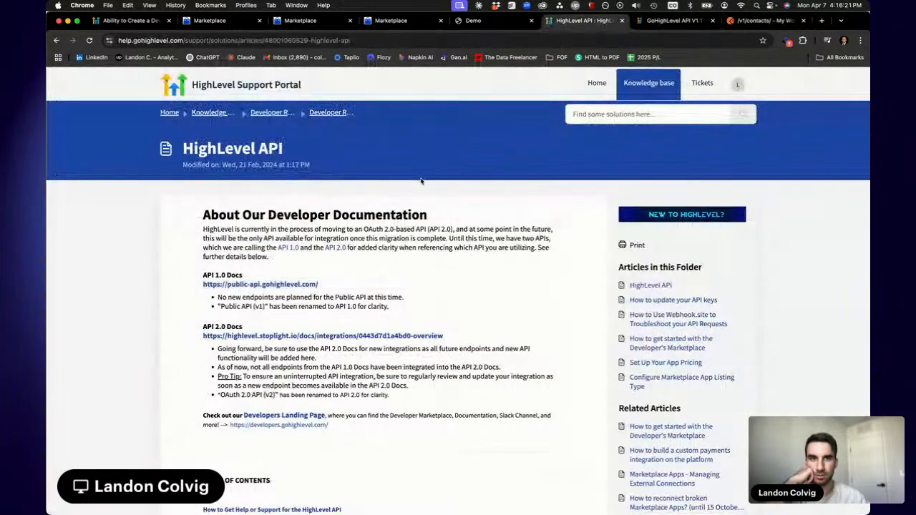
pyautogui.click(501, 18)
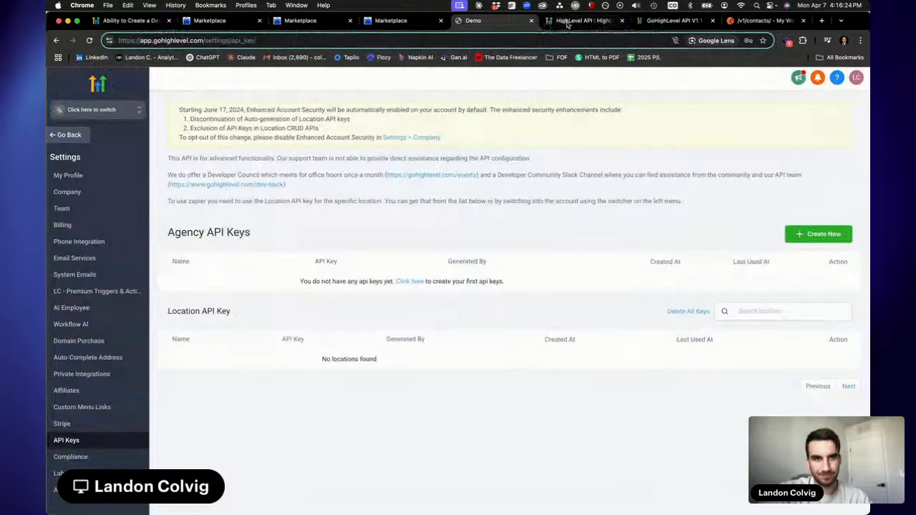
# Step: Search Google for "test api key for go high level api"
pyautogui.click(605, 20)
pyautogui.click(609, 38)
pyautogui.write('api')
pyautogui.press('BackSpace')
pyautogui.press('BackSpace')
pyautogui.press('BackSpace')
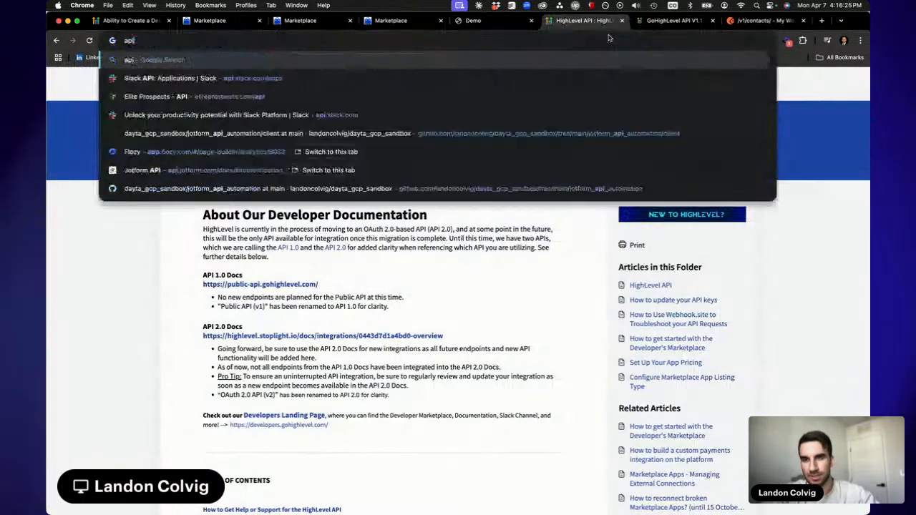
pyautogui.press('BackSpace')
pyautogui.write('du')
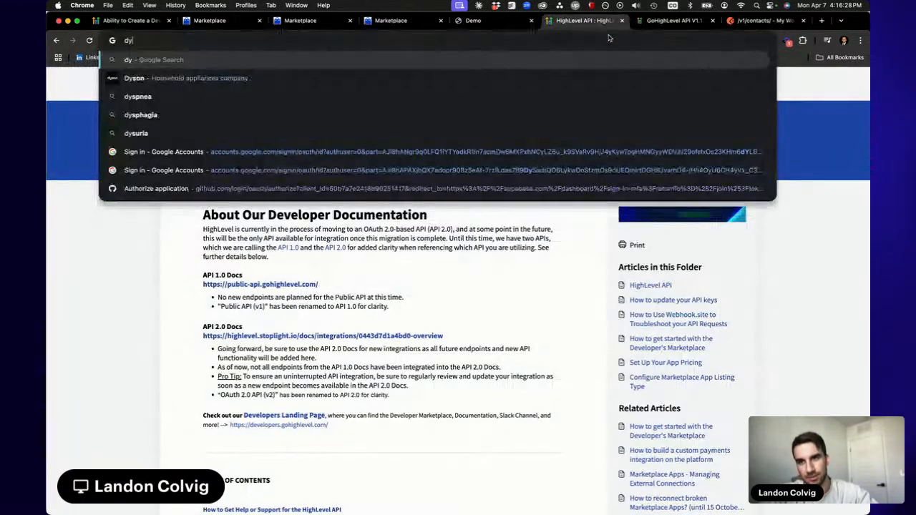
pyautogui.press('BackSpace')
pyautogui.write('emo')
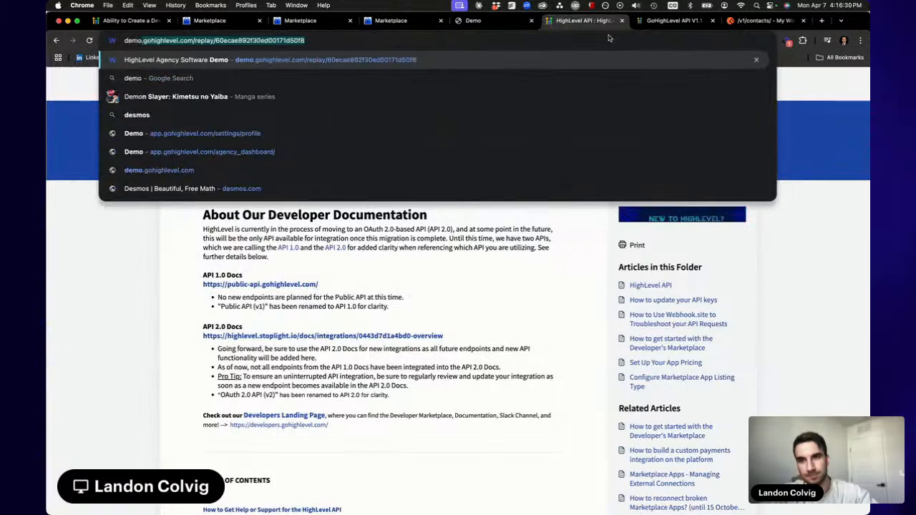
pyautogui.press('BackSpace')
pyautogui.press('BackSpace')
pyautogui.press('BackSpace')
pyautogui.press('BackSpace')
pyautogui.press('BackSpace')
pyautogui.write('test api k')
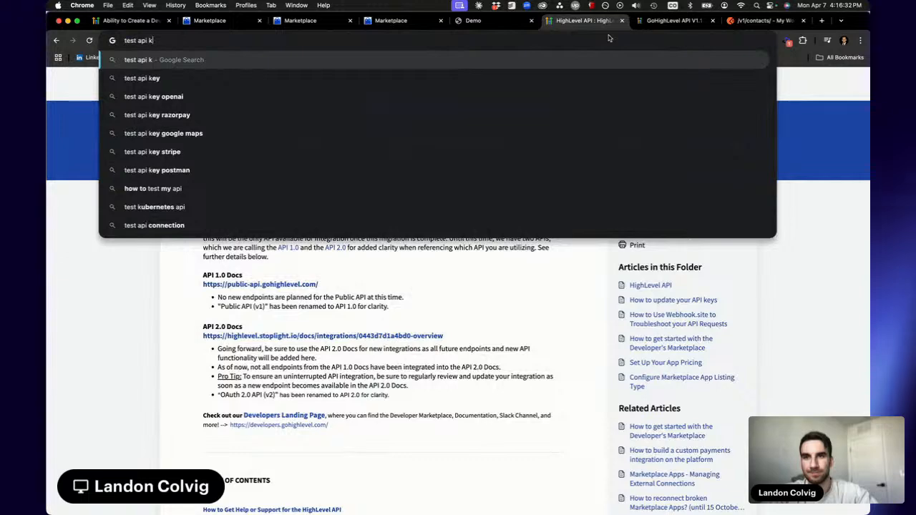
pyautogui.write('ey for go highle')
pyautogui.press('BackSpace')
pyautogui.press('BackSpace')
pyautogui.write('level')
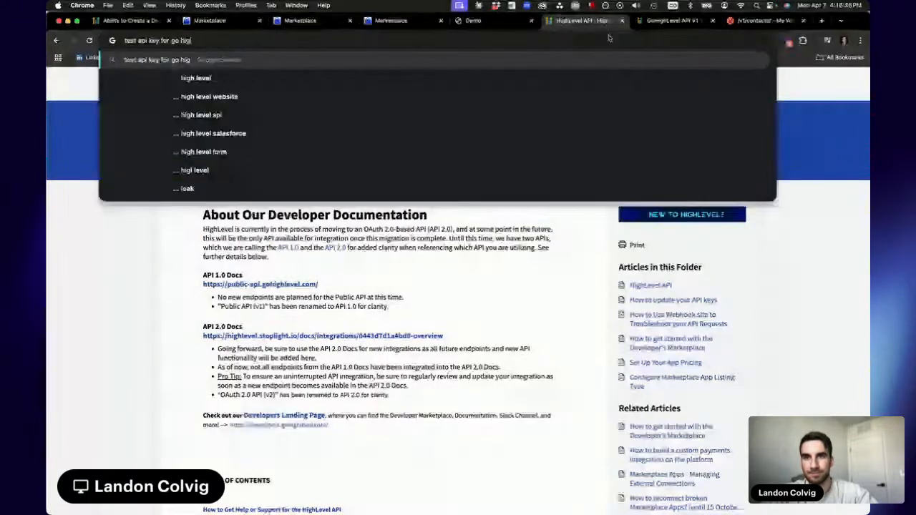
pyautogui.write(' api')
pyautogui.press('Return')
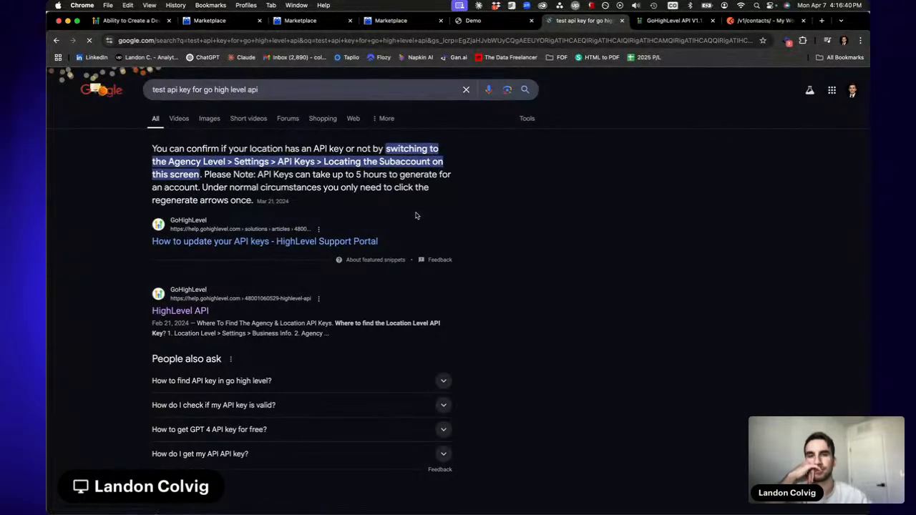
# Step: Browse the search results and move on to the second results page
pyautogui.scroll(-1, 415, 215)
pyautogui.scroll(-10, 416, 216)
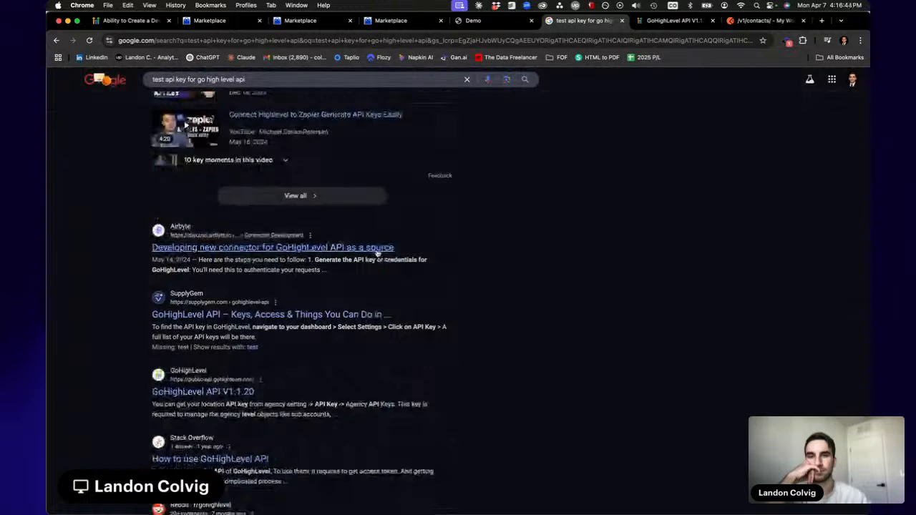
pyautogui.scroll(-3, 364, 315)
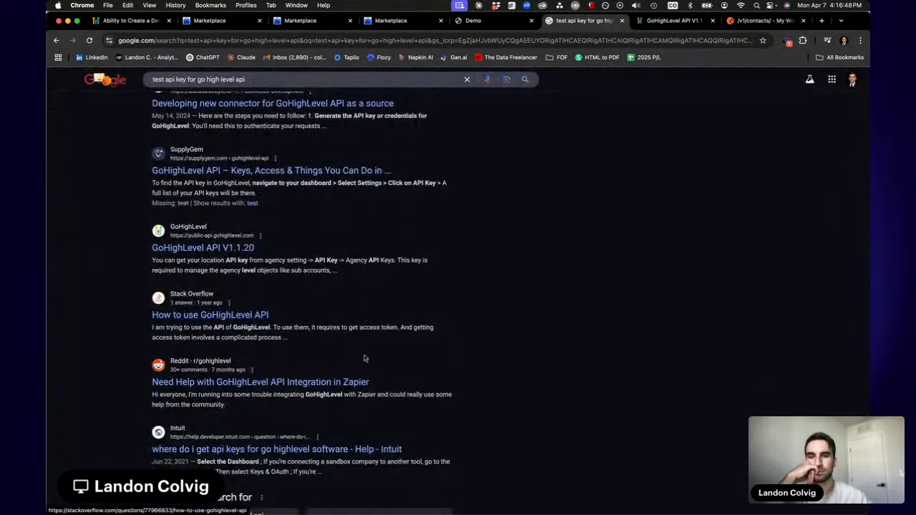
pyautogui.scroll(-5, 352, 389)
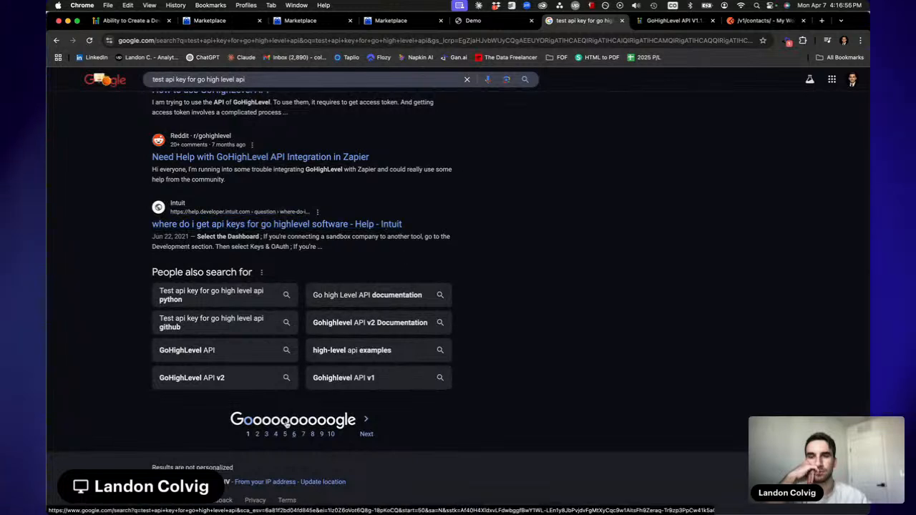
pyautogui.click(259, 434)
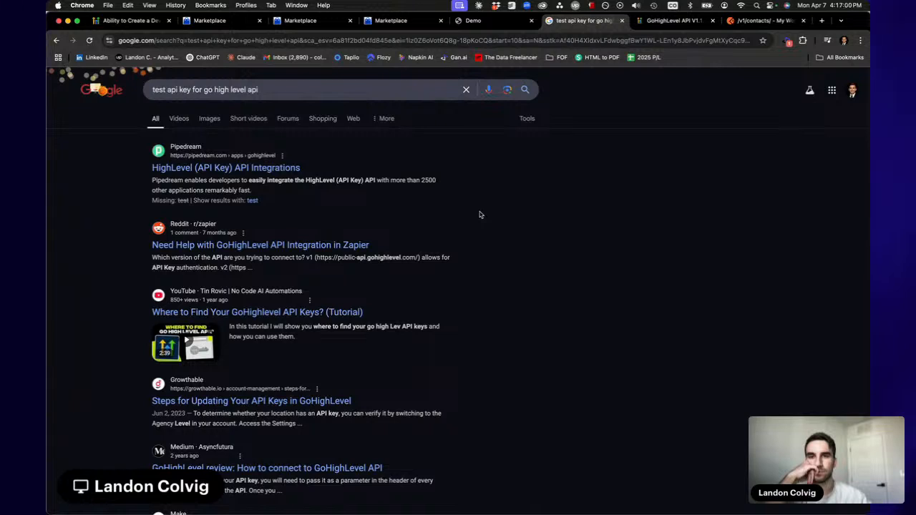
# Step: Switch to Claude and ask whether the API can be called without OAuth or an API key, just returning demo data
pyautogui.click(499, 25)
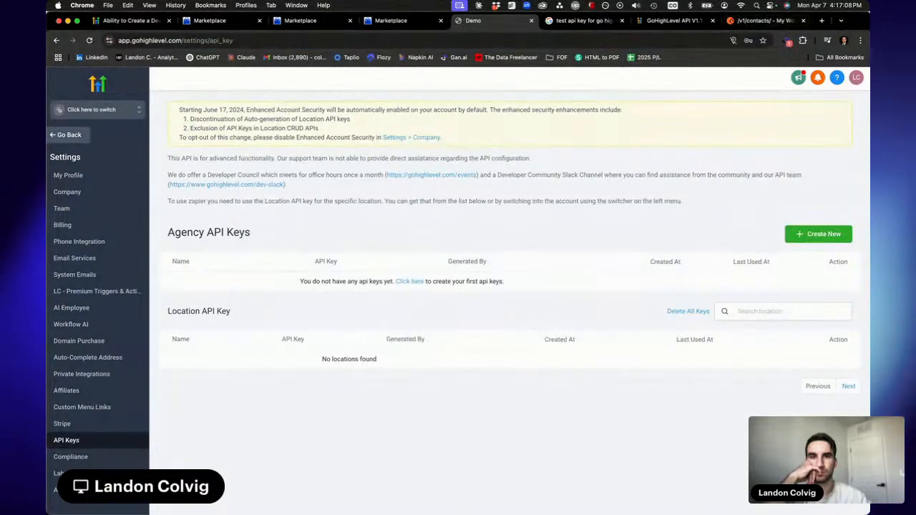
pyautogui.moveTo(420, 509)
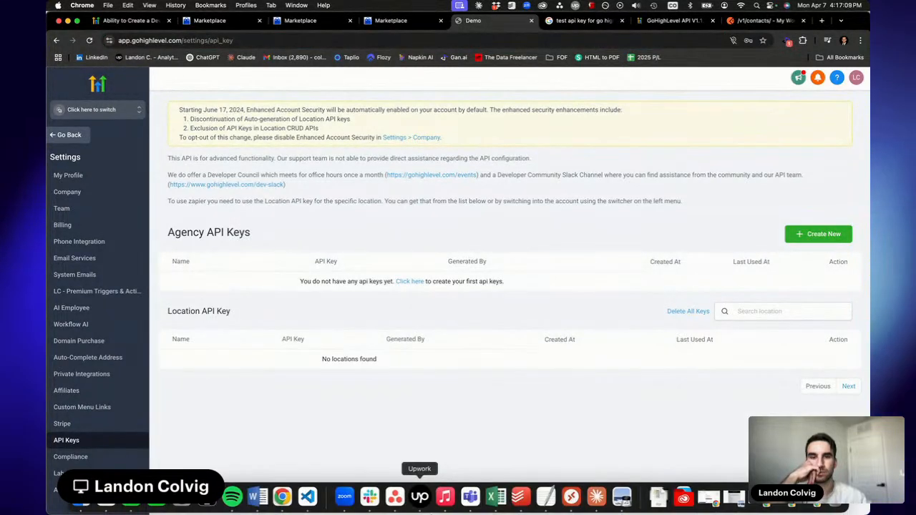
pyautogui.click(599, 505)
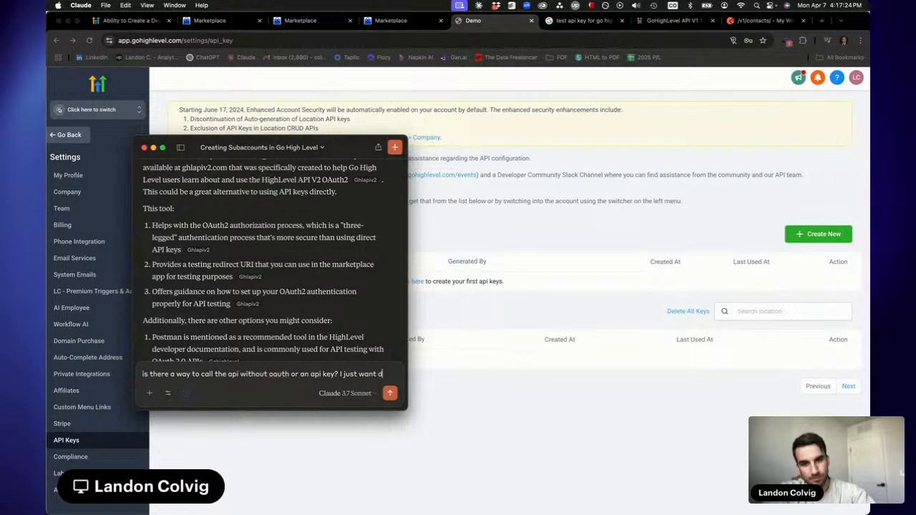
pyautogui.write('data returned')
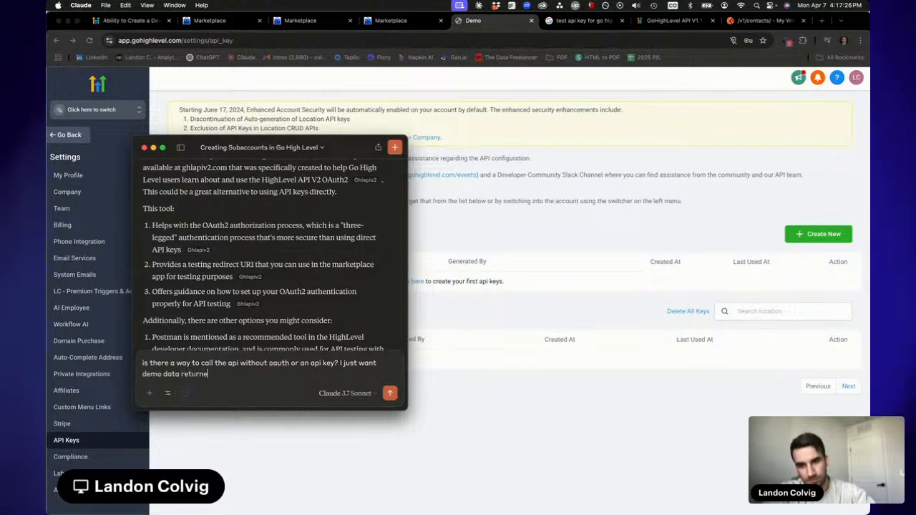
pyautogui.hotkey('shift', 'Return')
pyautogui.press('BackSpace')
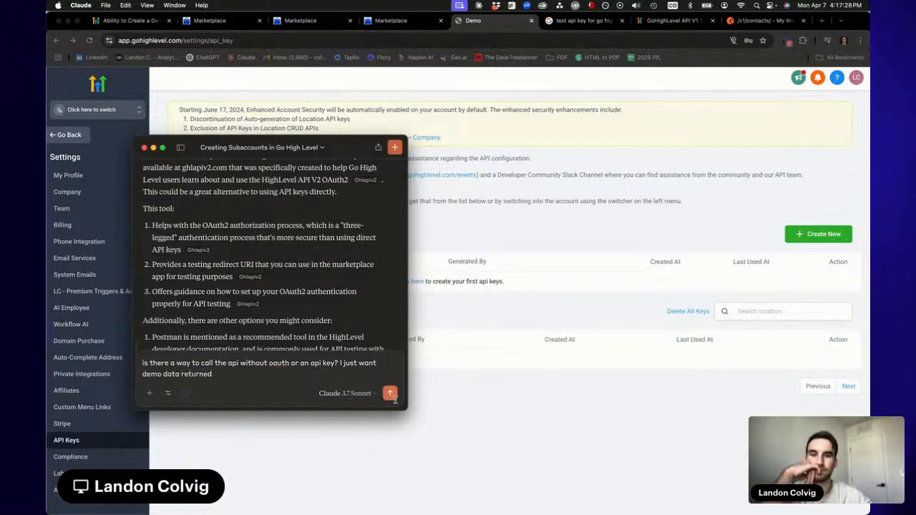
pyautogui.click(387, 393)
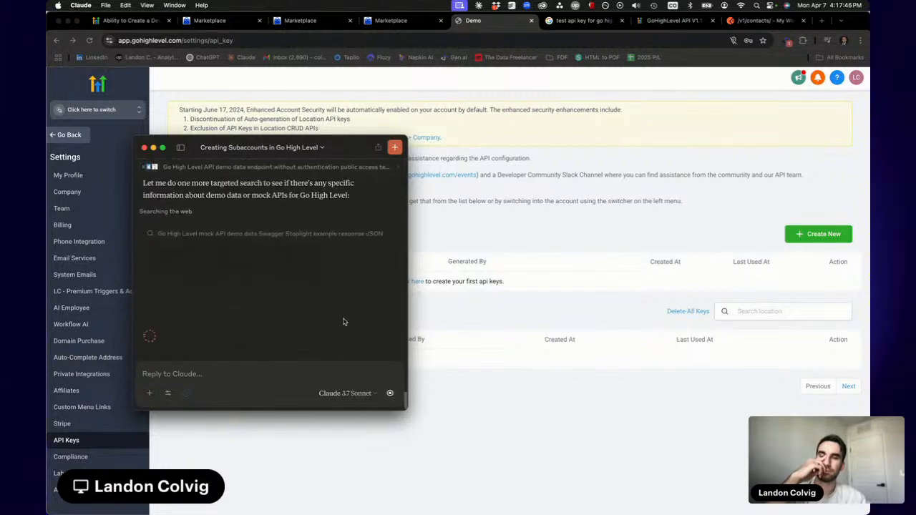
# Step: Read through Claude's answer about demo data and API testing options
pyautogui.scroll(3, 343, 322)
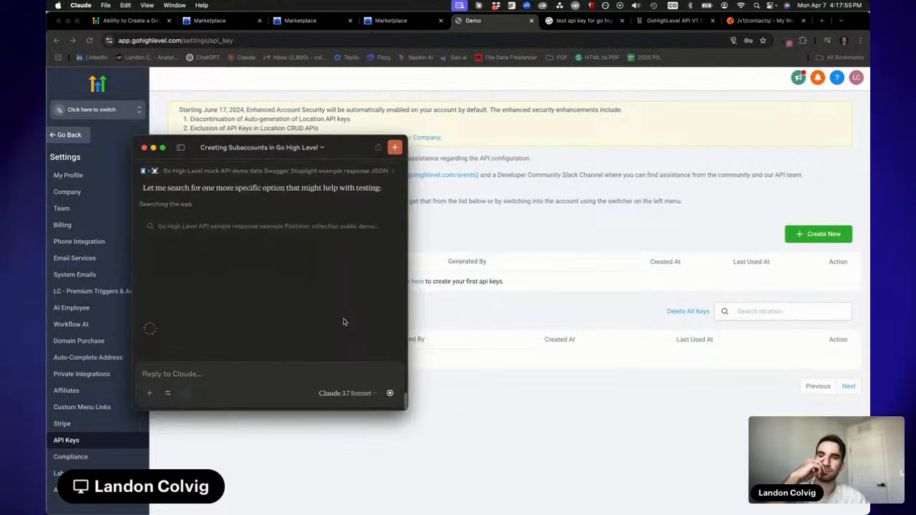
pyautogui.scroll(10, 343, 322)
pyautogui.scroll(1, 343, 319)
pyautogui.scroll(2, 343, 322)
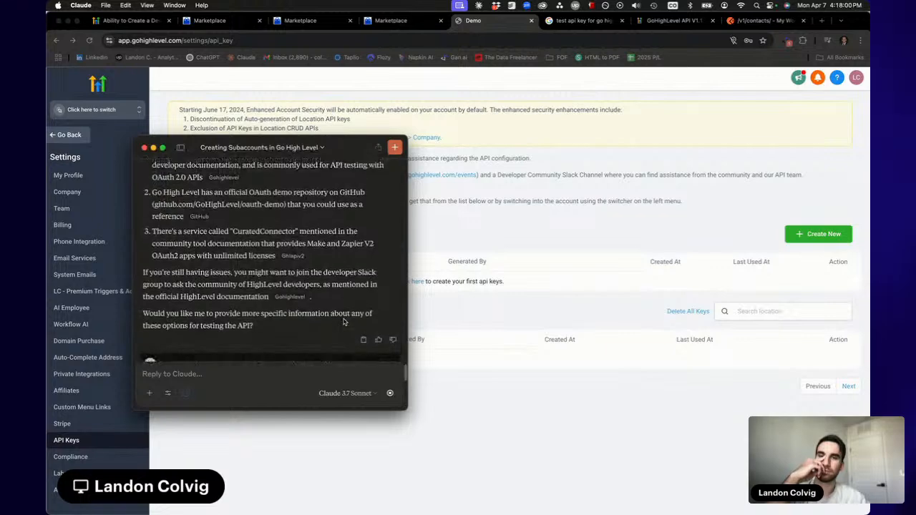
pyautogui.scroll(2, 343, 319)
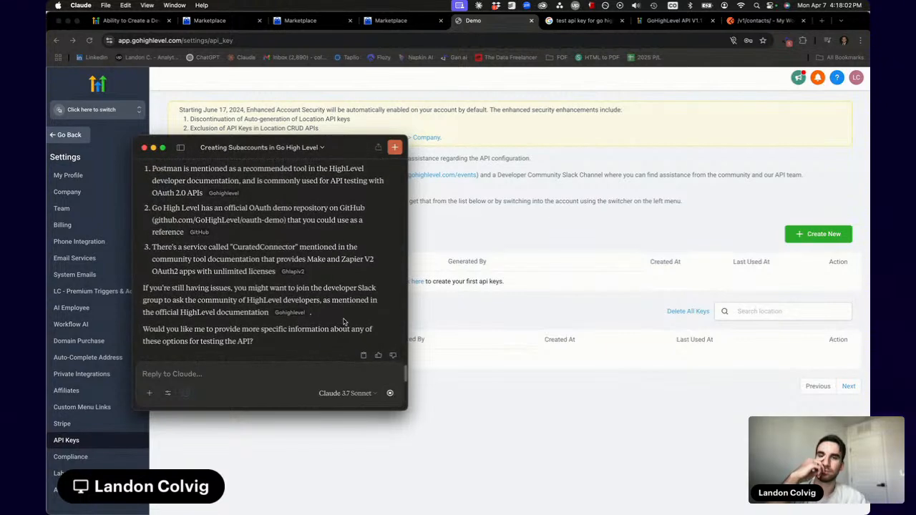
pyautogui.scroll(-15, 344, 322)
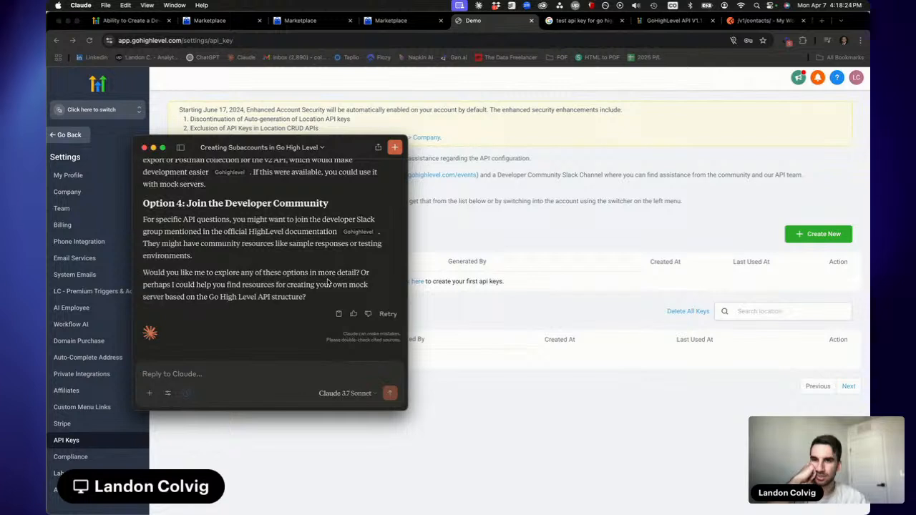
# Step: Close Claude and switch into the Dayta Analytics sub-account
pyautogui.click(144, 148)
pyautogui.click(250, 161)
pyautogui.click(115, 109)
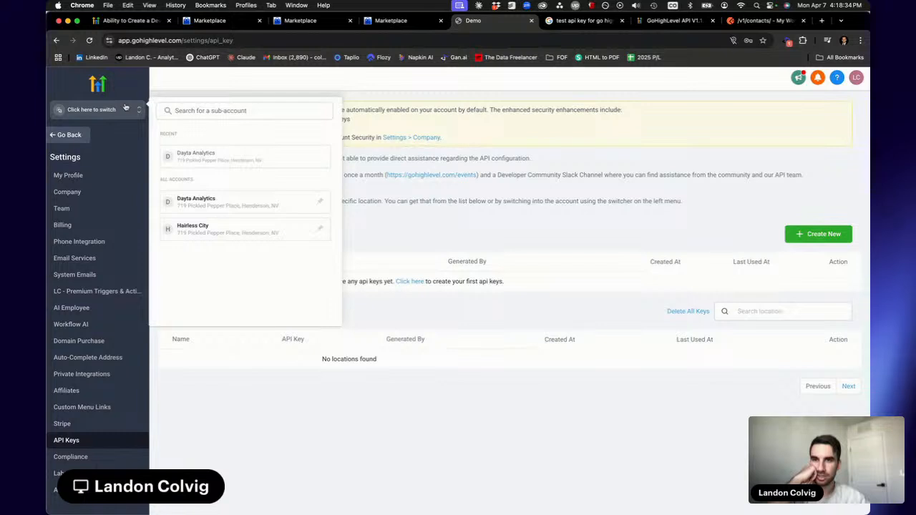
pyautogui.click(236, 208)
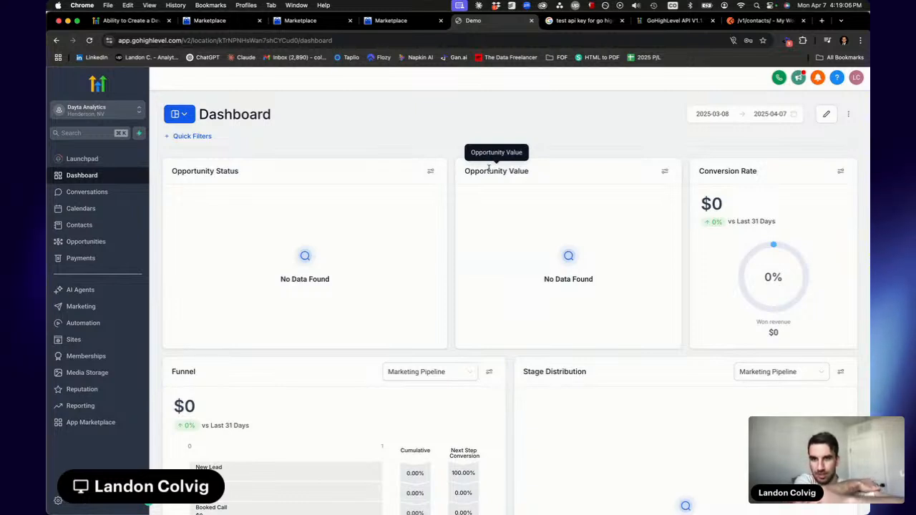
# Step: Reopen Claude and start a new chat
pyautogui.scroll(-5, 493, 261)
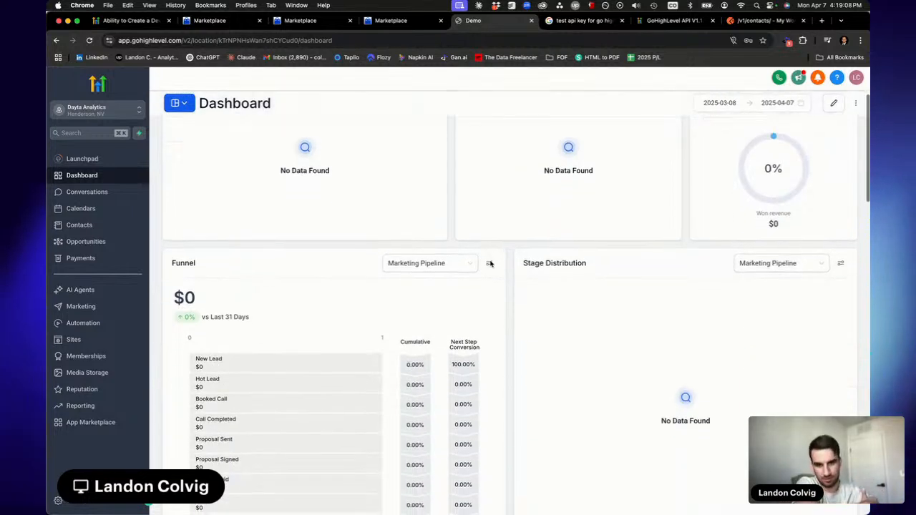
pyautogui.scroll(5, 555, 244)
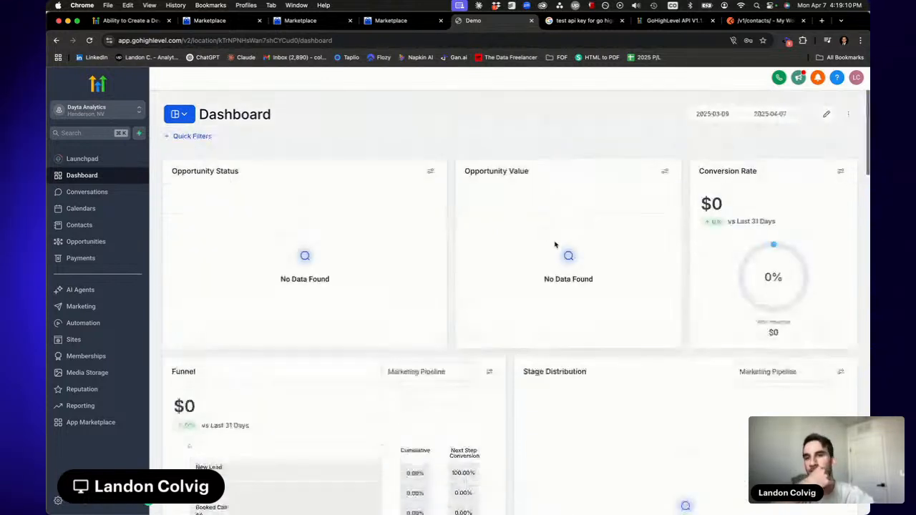
pyautogui.click(596, 495)
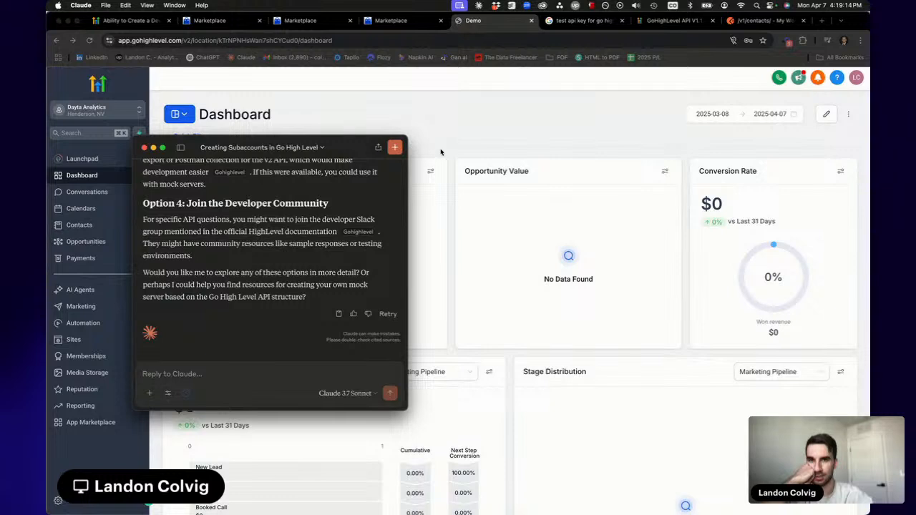
pyautogui.click(396, 149)
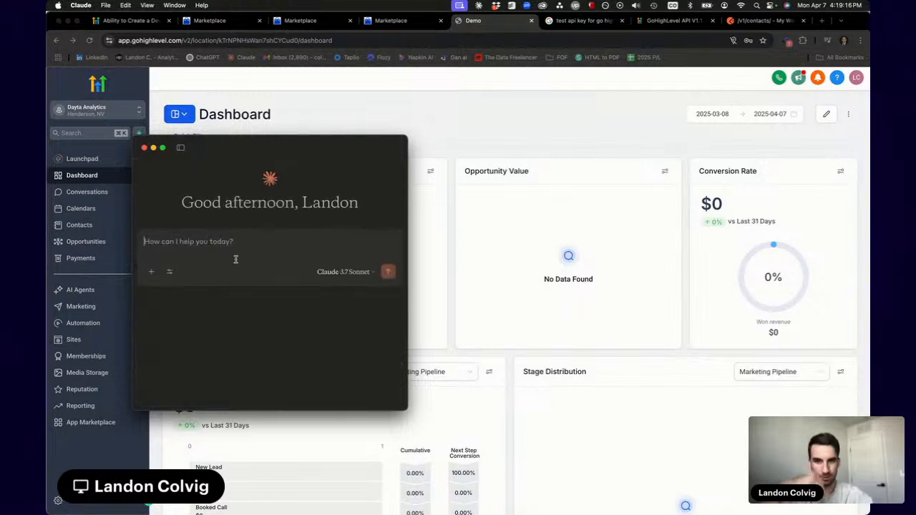
# Step: Start a message in the new Claude chat and turn on extended thinking in the chat options
pyautogui.write('Can you')
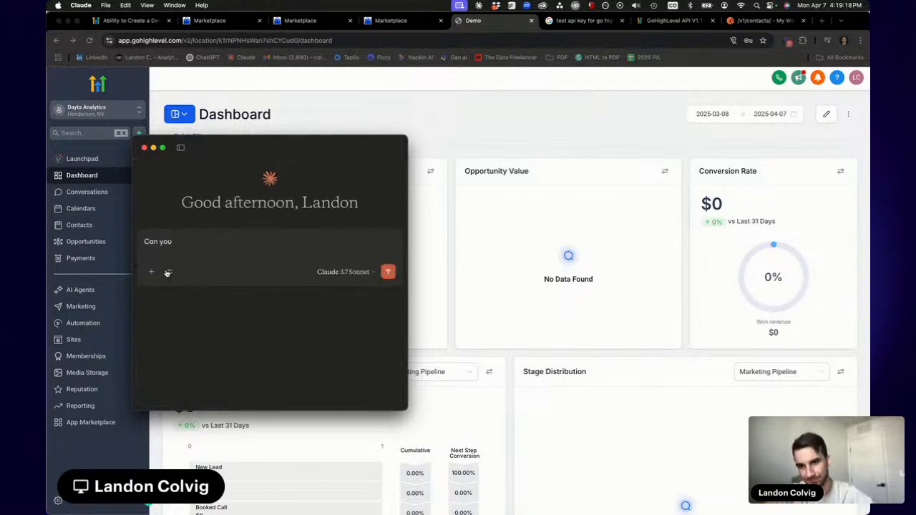
pyautogui.click(170, 274)
pyautogui.click(298, 328)
pyautogui.write('ou')
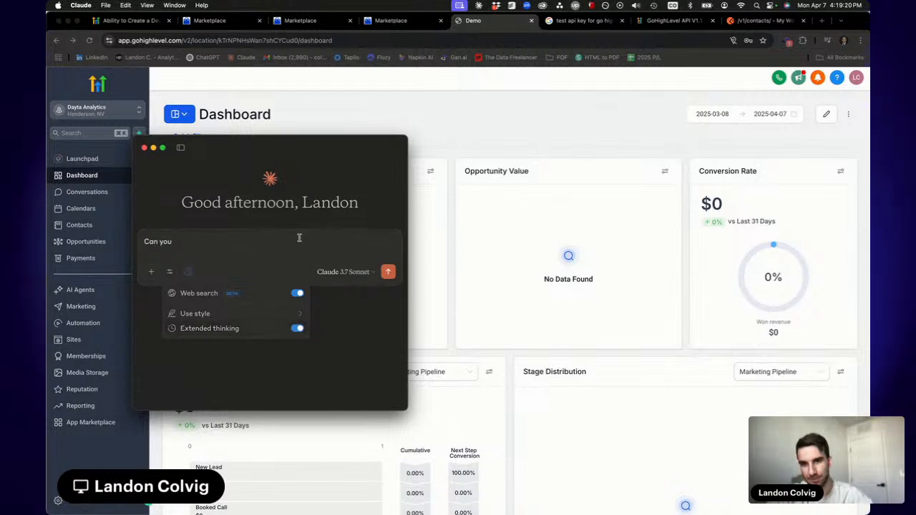
pyautogui.click(299, 239)
# Step: Write the request: "Can you write me a python script that will extract from the contacts endpoint of the v1 Go high level api?"
pyautogui.write('wwr')
pyautogui.press('BackSpace')
pyautogui.press('BackSpace')
pyautogui.write('rite me a python script that will extract from the contacts')
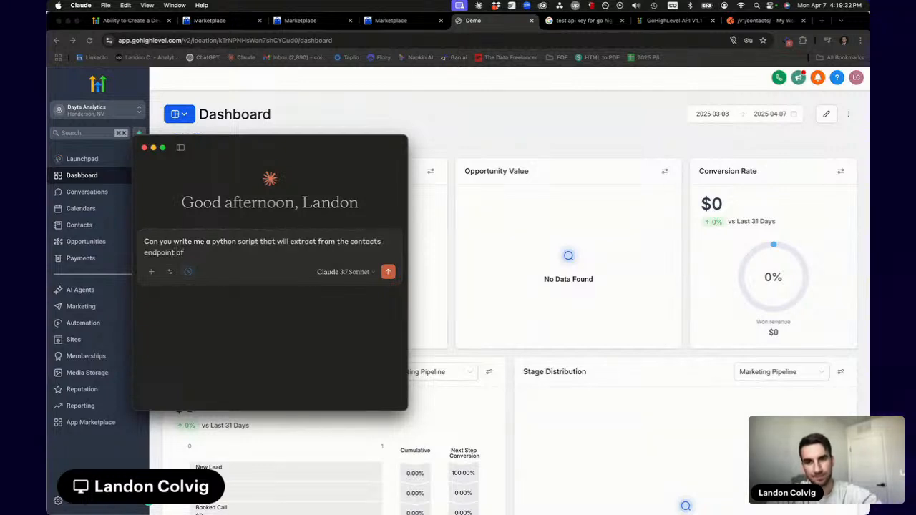
pyautogui.write('v1')
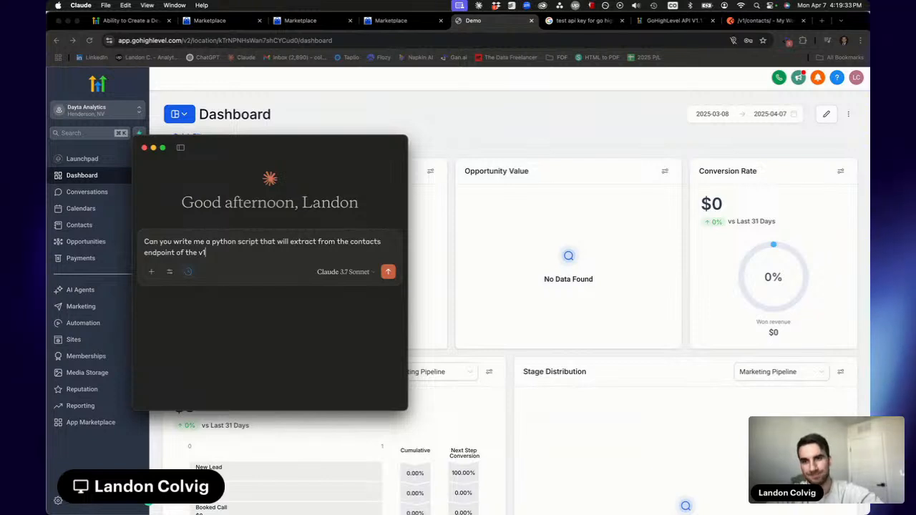
pyautogui.write(' Go high level api?')
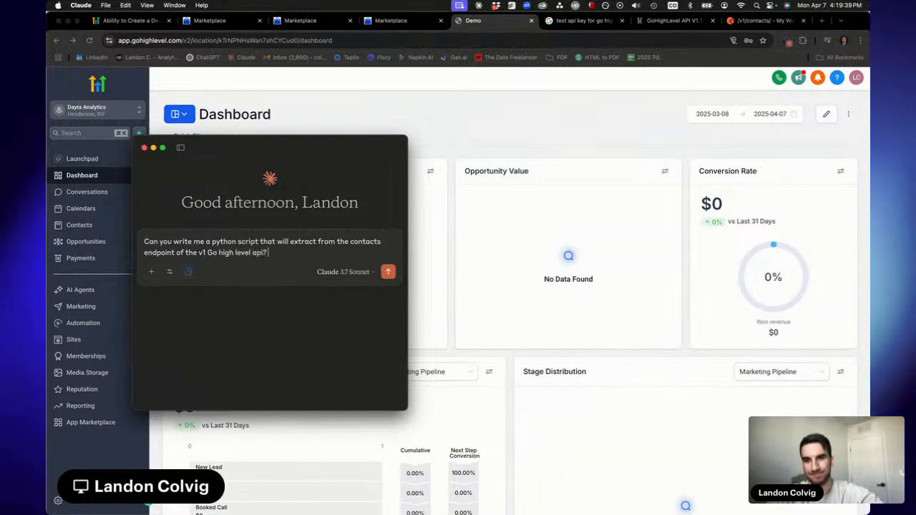
pyautogui.hotkey('shift', 'Return')
pyautogui.hotkey('shift', 'Return')
# Step: Add the paragraph asking to extract all contacts updated within the past week and write them locally to a csv file called "contacts"
pyautogui.write('I want the script to extract all contacts updated within the past wee')
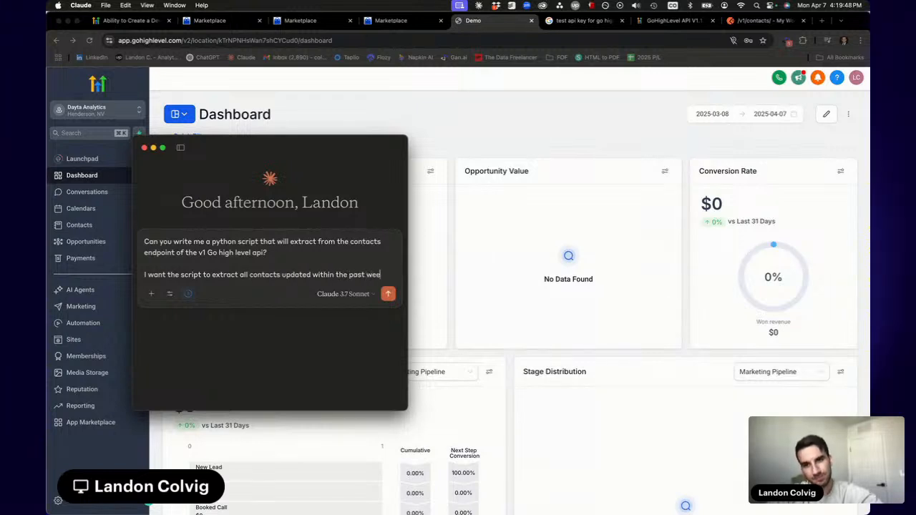
pyautogui.write('nd')
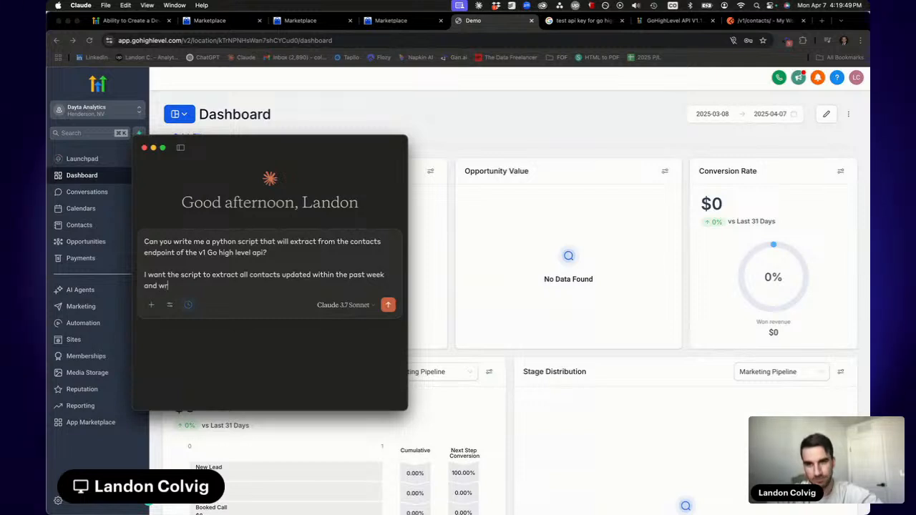
pyautogui.write(' wr')
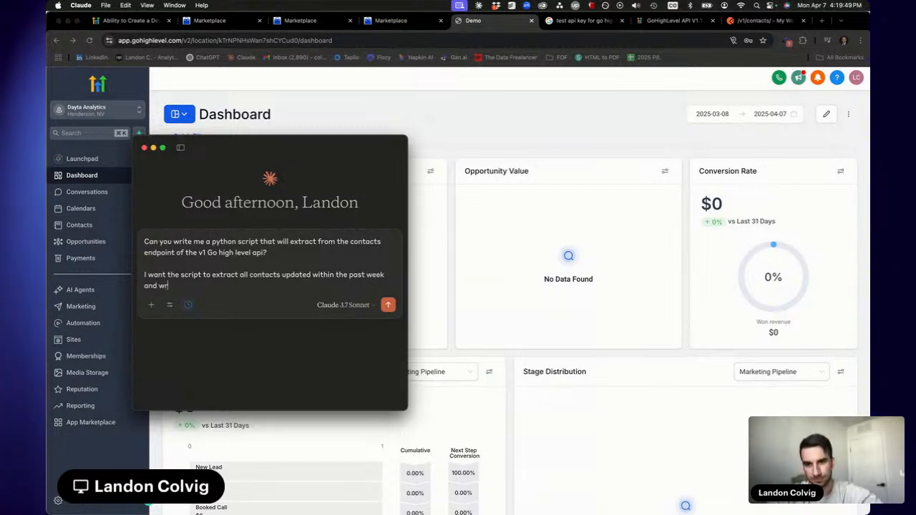
pyautogui.write('ite them locally to a csv file.')
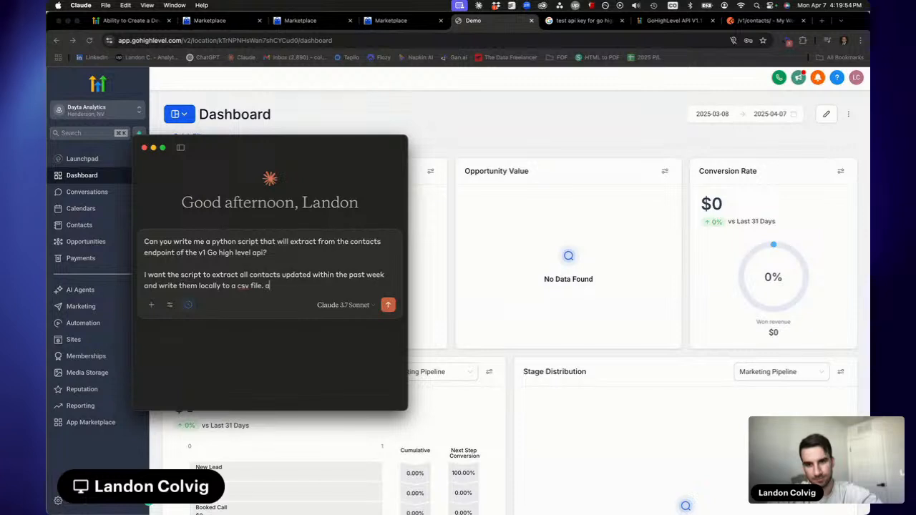
pyautogui.press('BackSpace')
pyautogui.write('called "contacts')
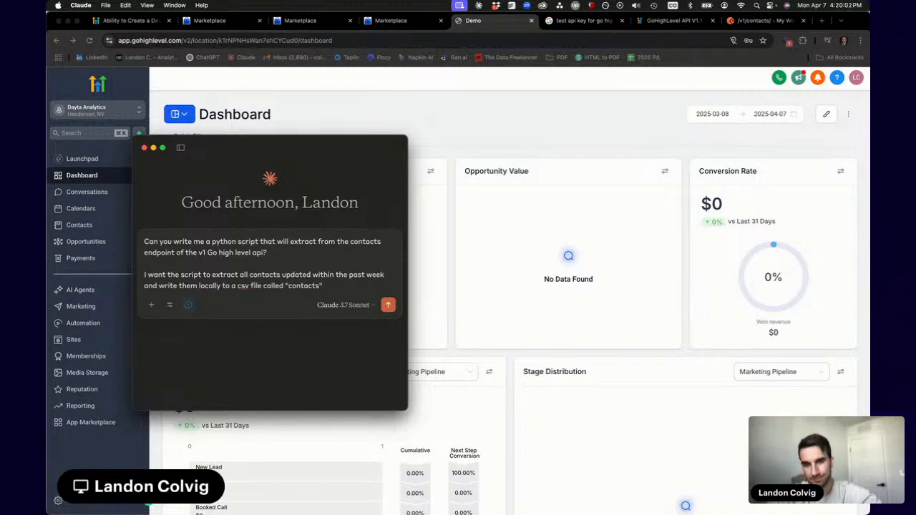
pyautogui.hotkey('shift', 'Return')
pyautogui.hotkey('shift', 'Return')
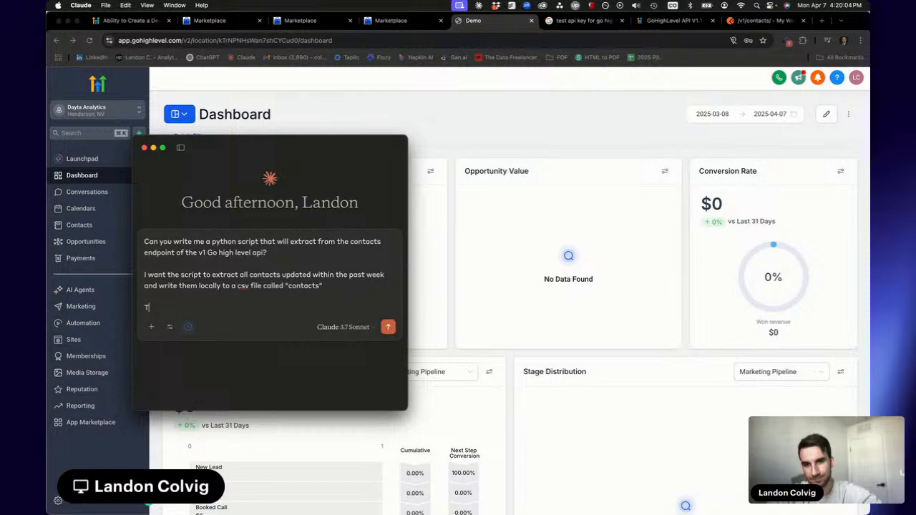
# Step: Add that it should reference another local csv of subaccount names and api keys and iterate through all subaccounts when extracting
pyautogui.write('The')
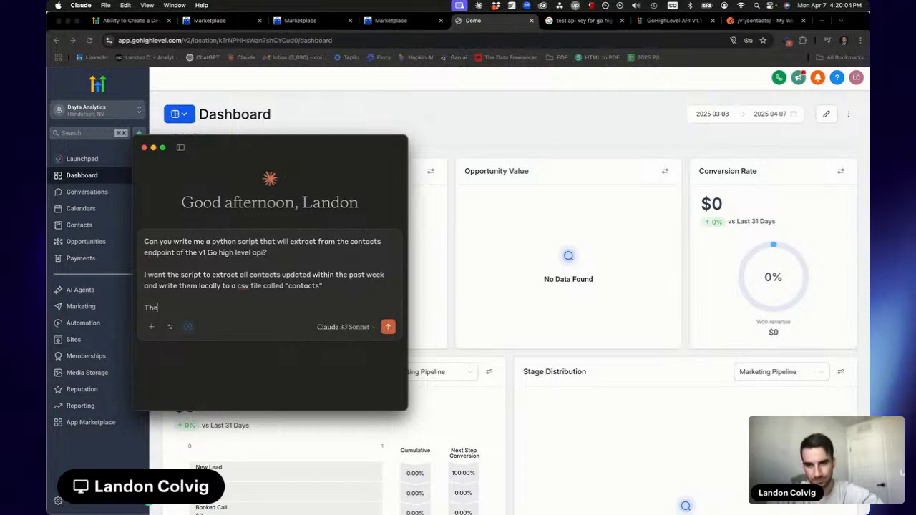
pyautogui.write('y should reference a')
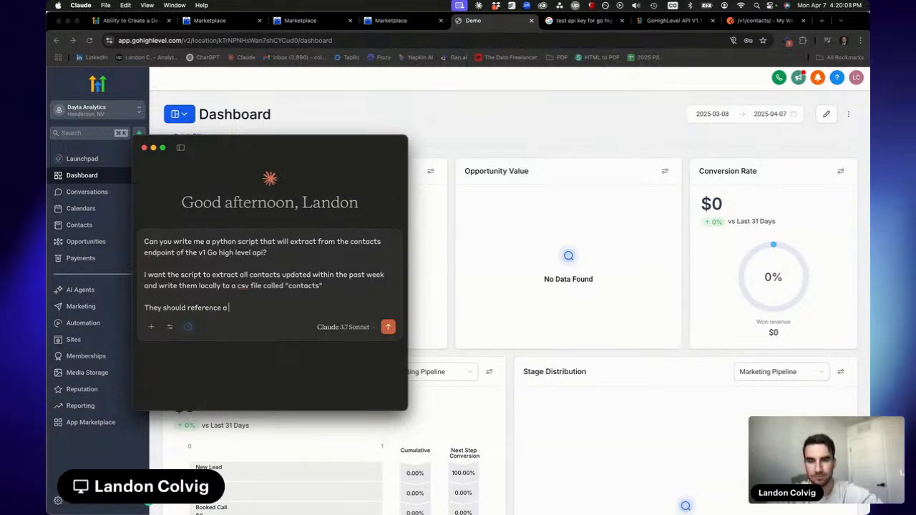
pyautogui.write('nother local csv that the subaccount name, api')
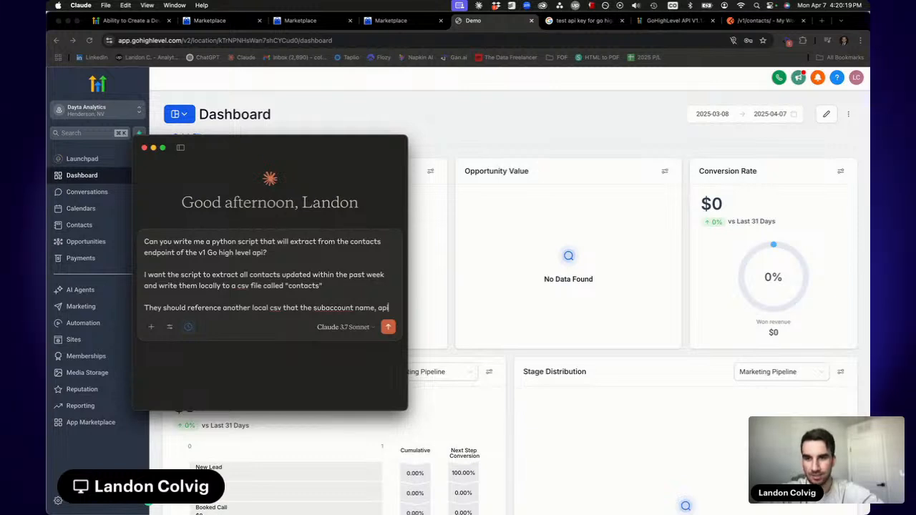
pyautogui.write('keys for each subaccount')
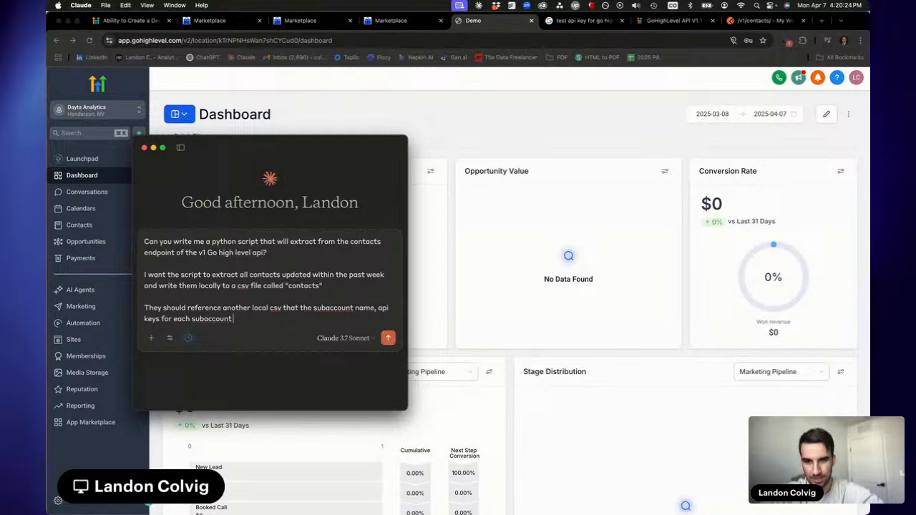
pyautogui.write(' and then iterate through all subaccounts when extr')
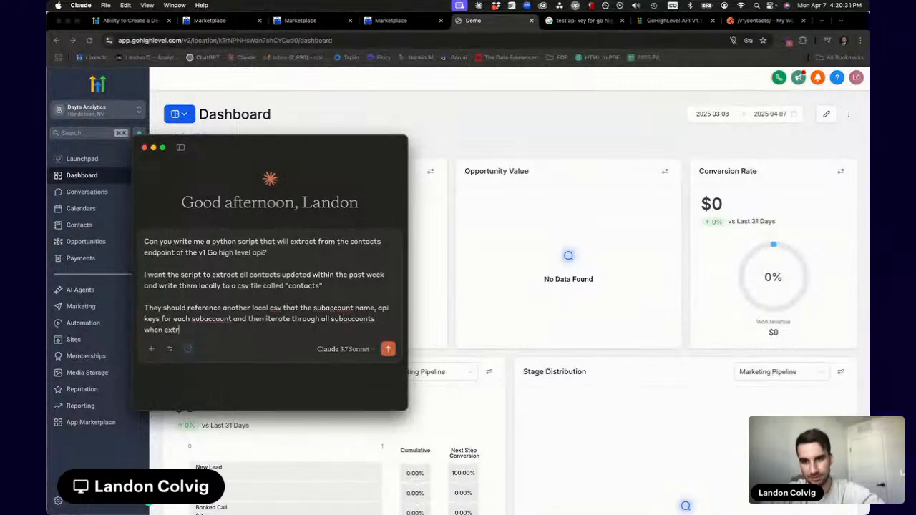
pyautogui.write('acting.')
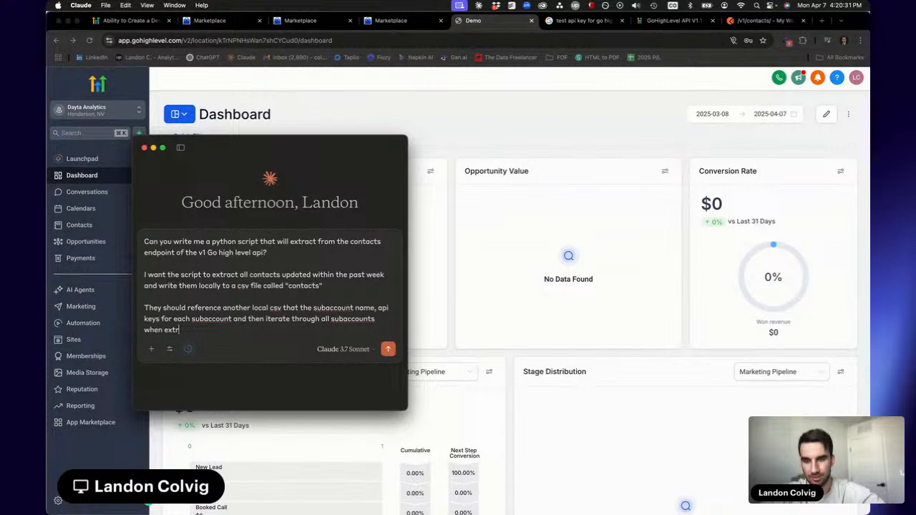
pyautogui.hotkey('shift', 'Return')
pyautogui.hotkey('shift', 'Return')
# Step: Add the line "Have the function upsert the contacts data in the csv by id"
pyautogui.write('Have the function upsert')
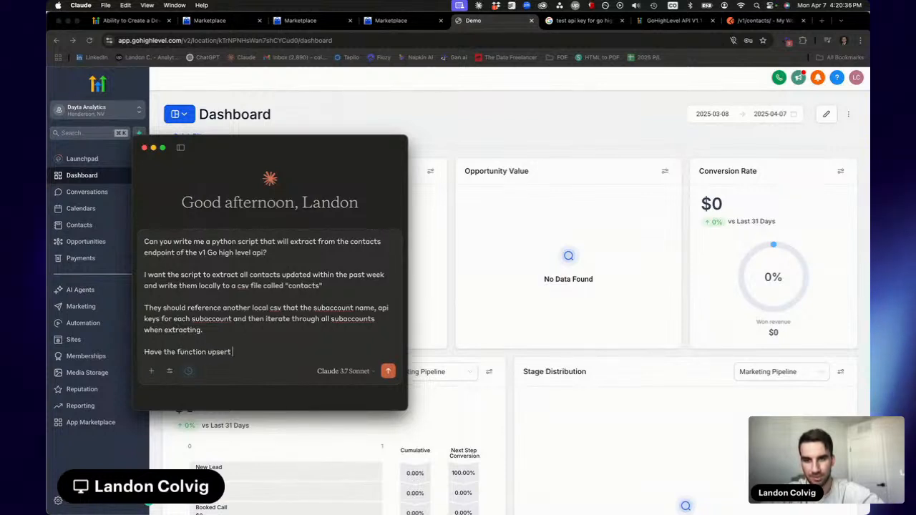
pyautogui.write(' the contacts data in the s')
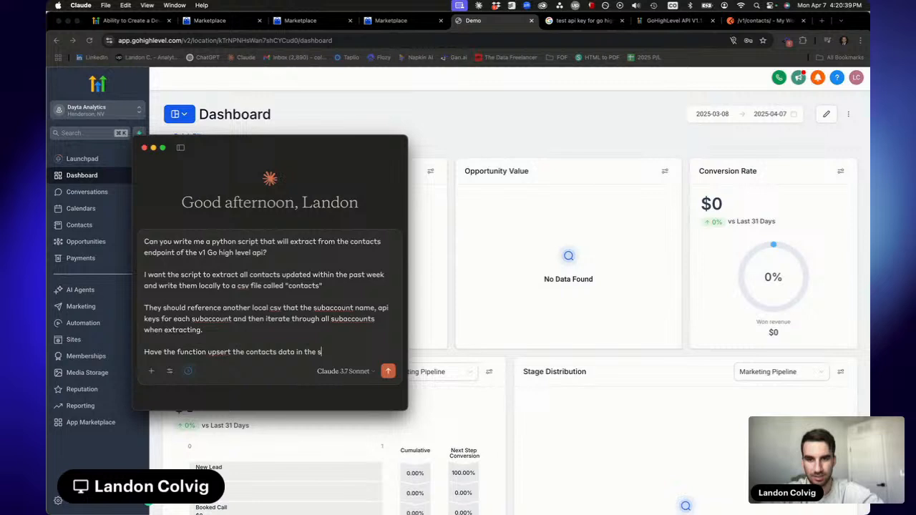
pyautogui.press('BackSpace')
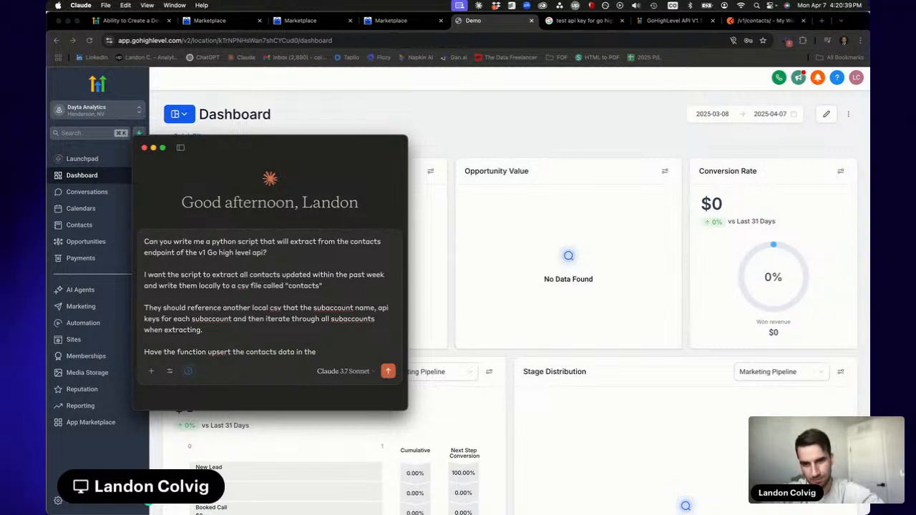
pyautogui.write('csv by id')
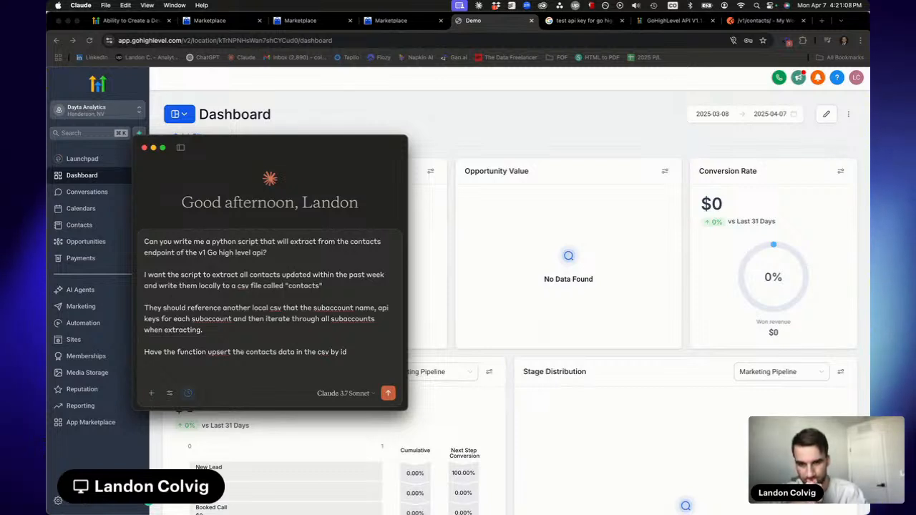
# Step: Add "Create the needed hierarchy csv for the credentials and subaccount names." and send the message
pyautogui.write('Create the needed hierarchy')
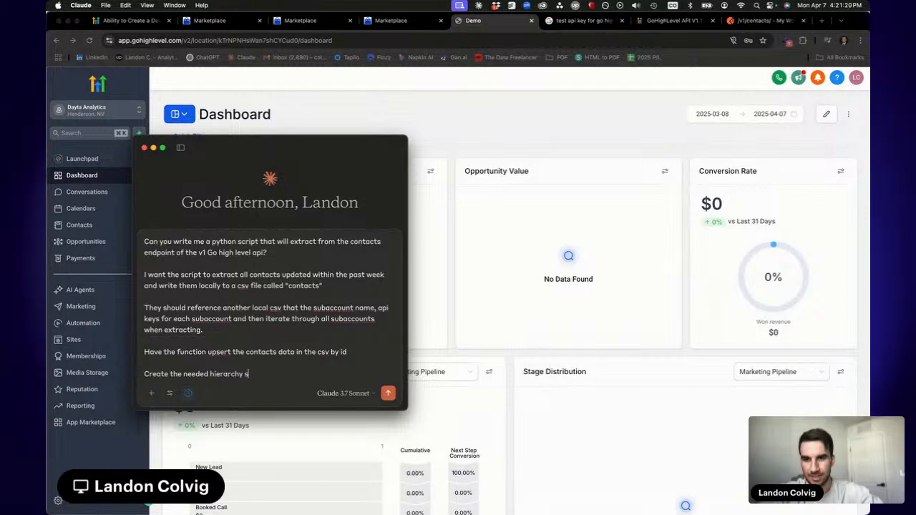
pyautogui.write('sv for the credentials and subaccount names.')
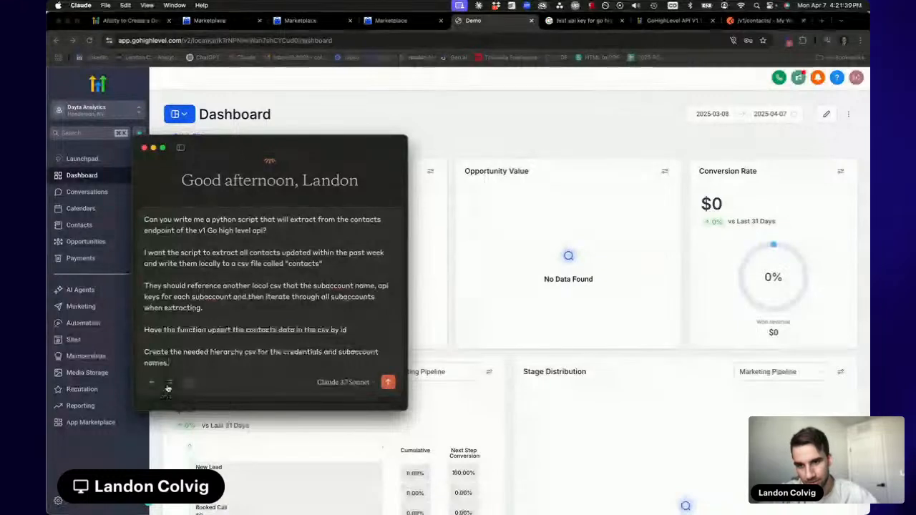
pyautogui.click(168, 383)
pyautogui.click(378, 344)
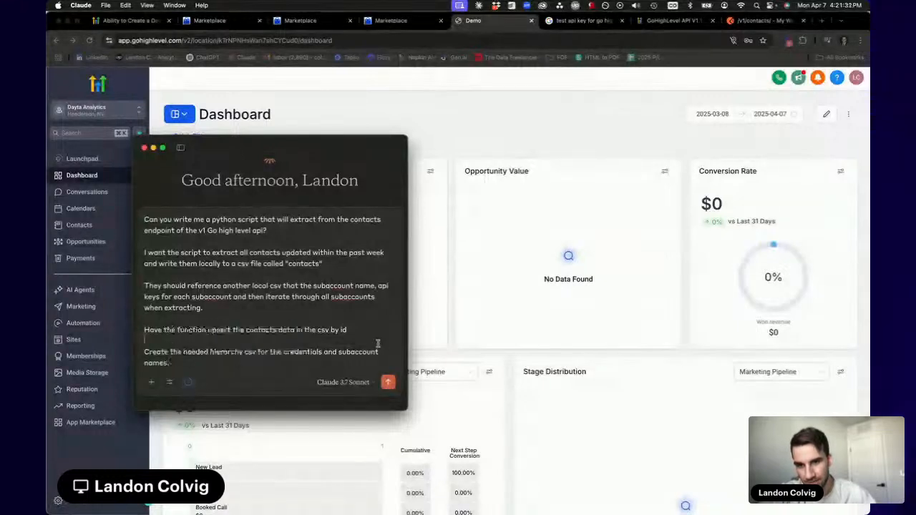
pyautogui.click(387, 383)
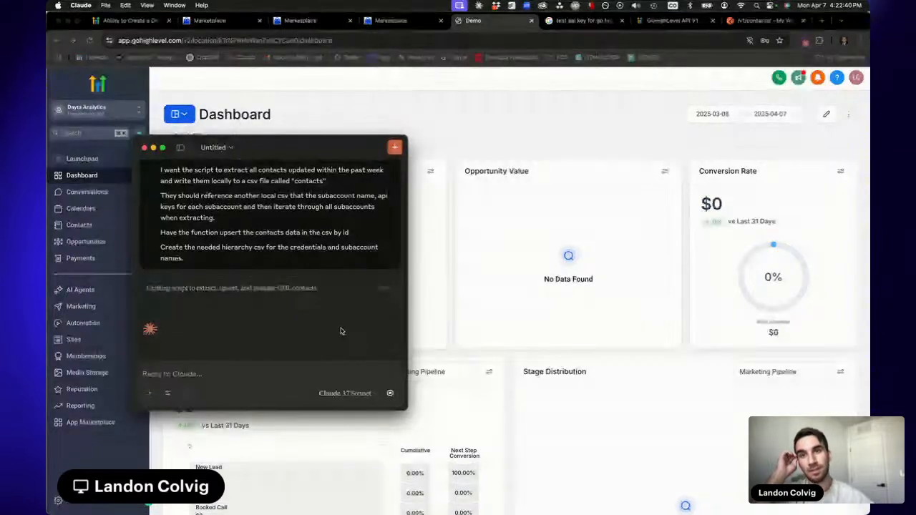
# Step: Look through the open Marketplace tabs and the GoHighLevel API V1.1.20 docs tab, closing the Run in dialog
pyautogui.click(373, 25)
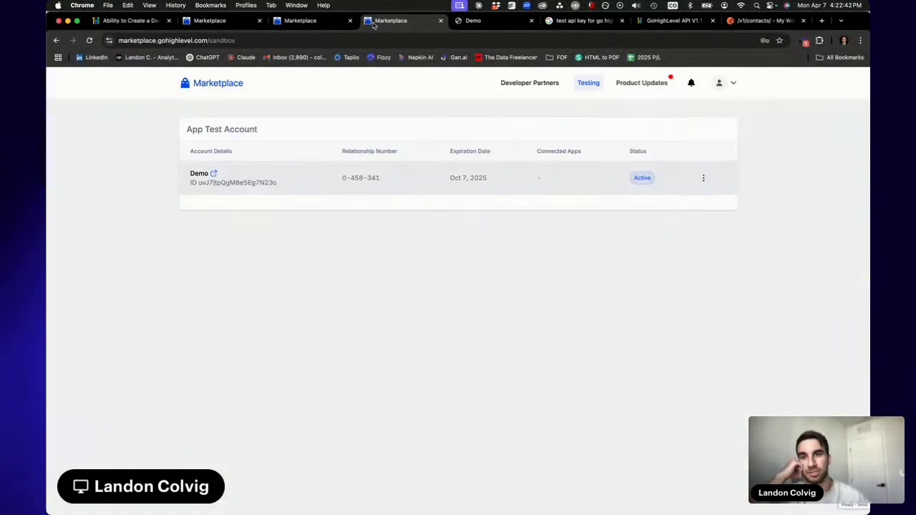
pyautogui.click(308, 22)
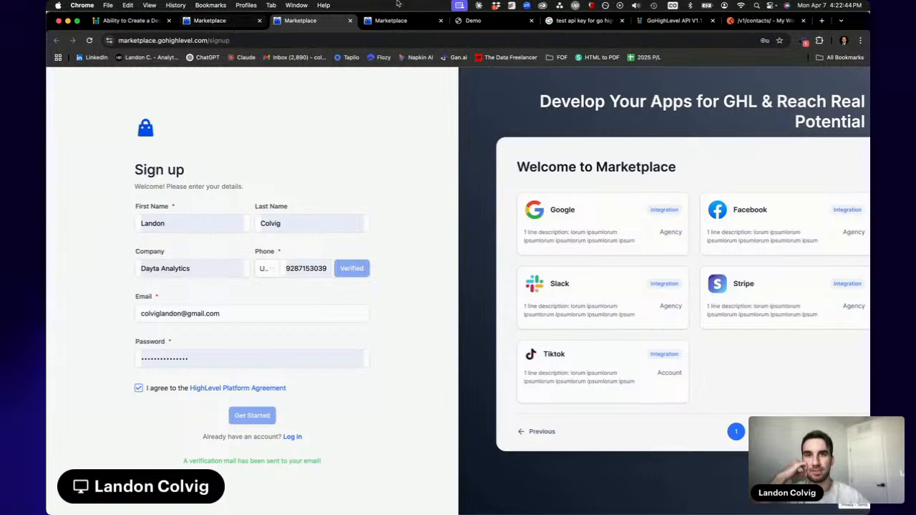
pyautogui.click(673, 23)
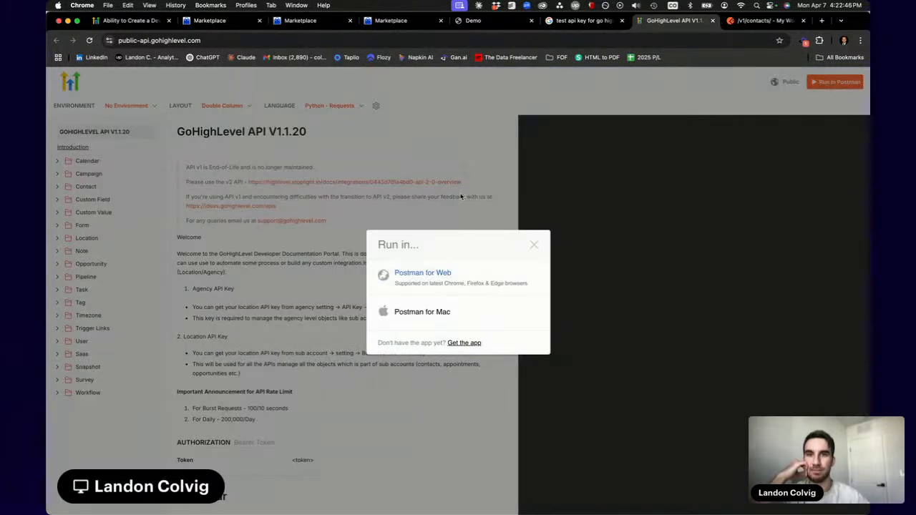
pyautogui.click(533, 244)
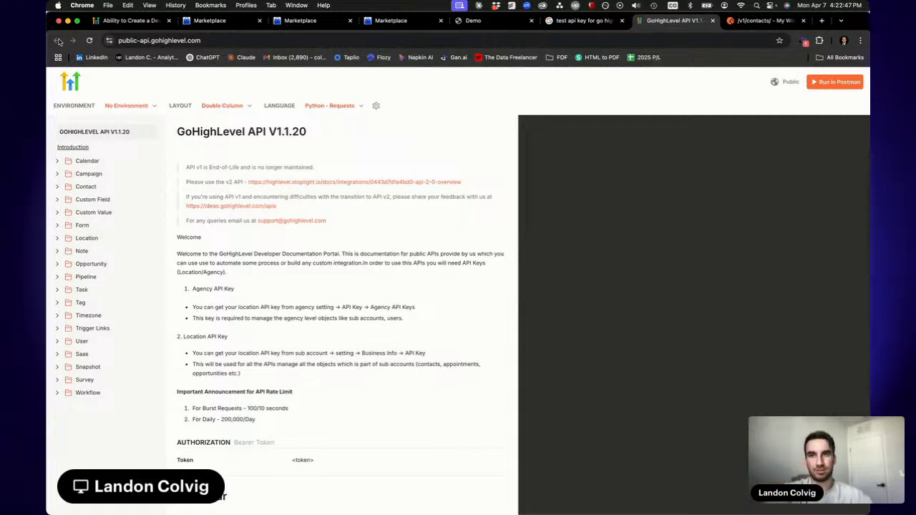
# Step: Search the web for go high level api documentation
pyautogui.click(562, 40)
pyautogui.write('go high ')
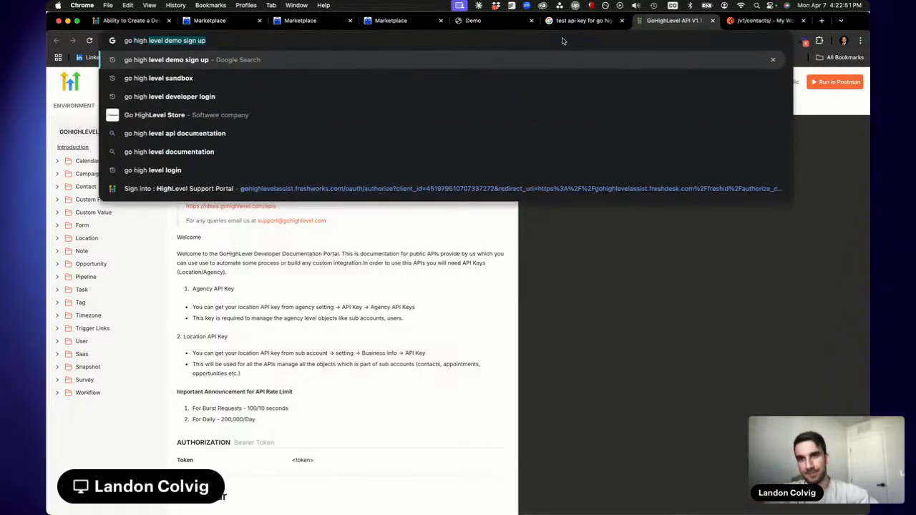
pyautogui.write('level api documentation')
pyautogui.press('Return')
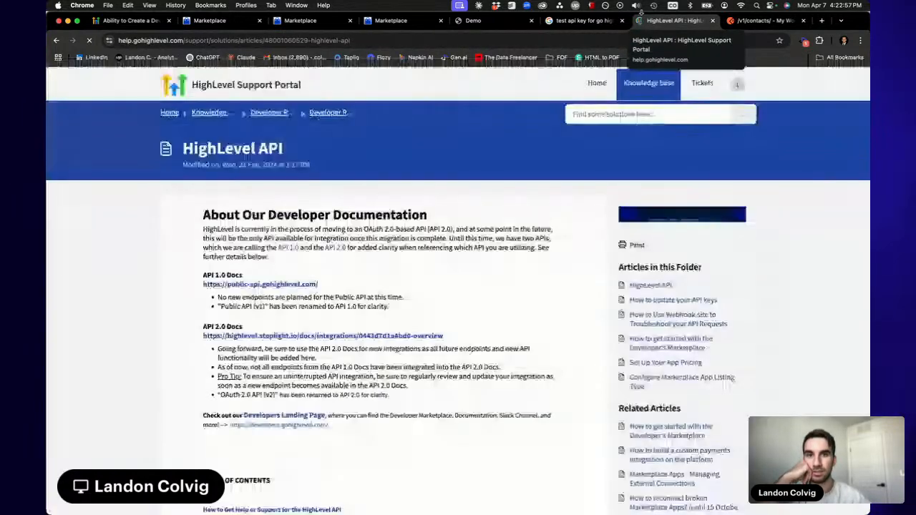
# Step: Read the About Our Developer Documentation section, highlighting the API 2.0 notes
pyautogui.scroll(-1, 320, 307)
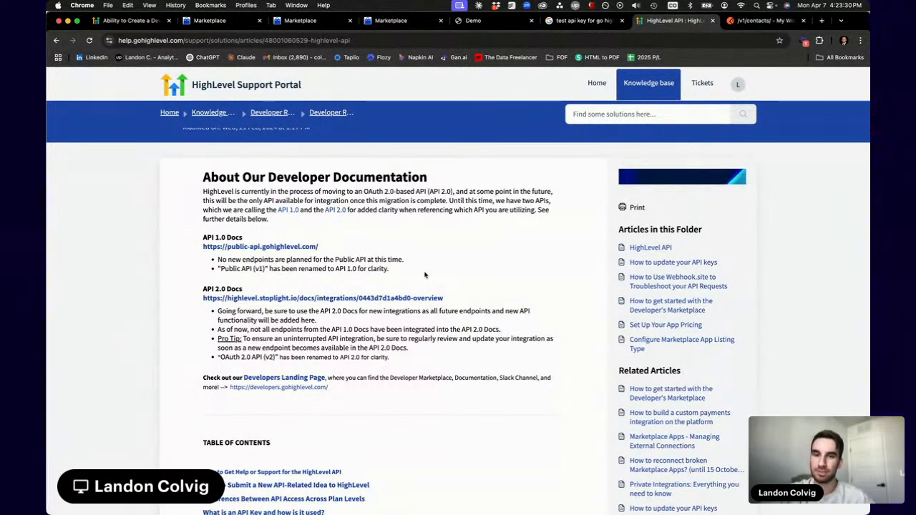
pyautogui.moveTo(424, 275); pyautogui.dragTo(197, 300)
pyautogui.click(438, 360)
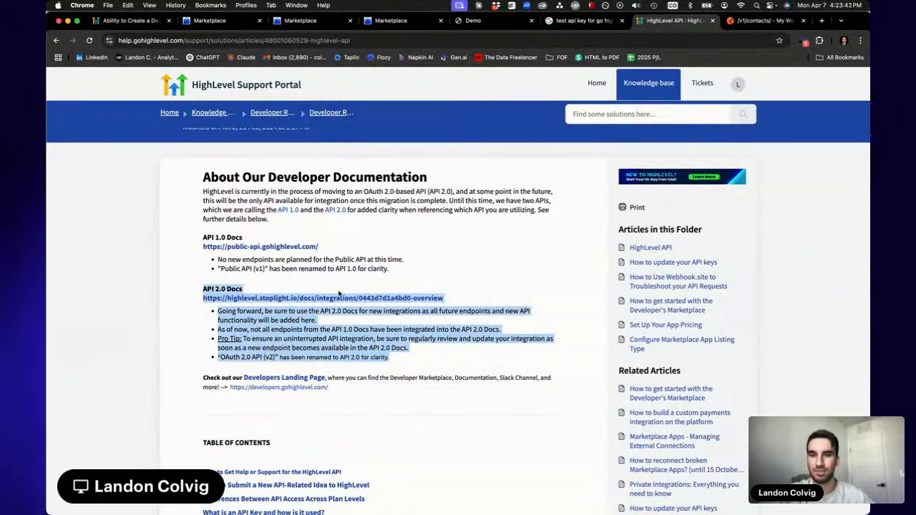
pyautogui.click(453, 326)
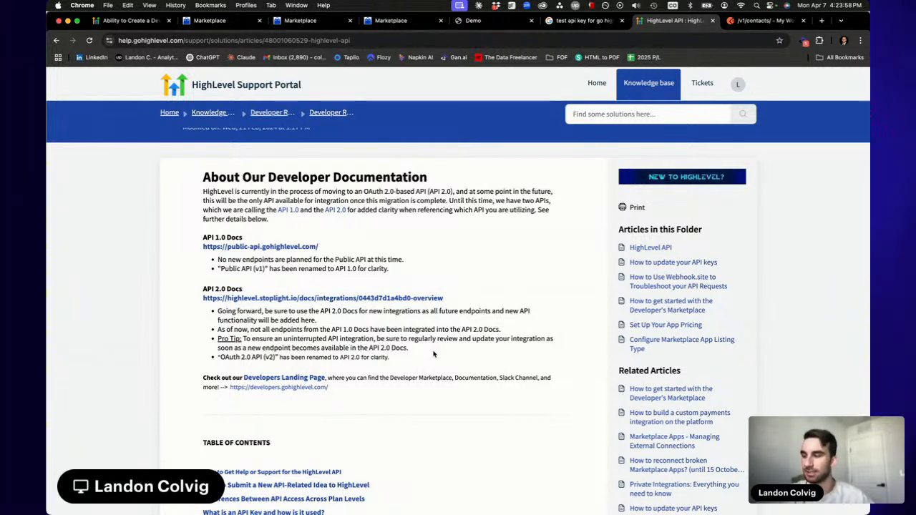
pyautogui.moveTo(433, 354); pyautogui.dragTo(222, 356)
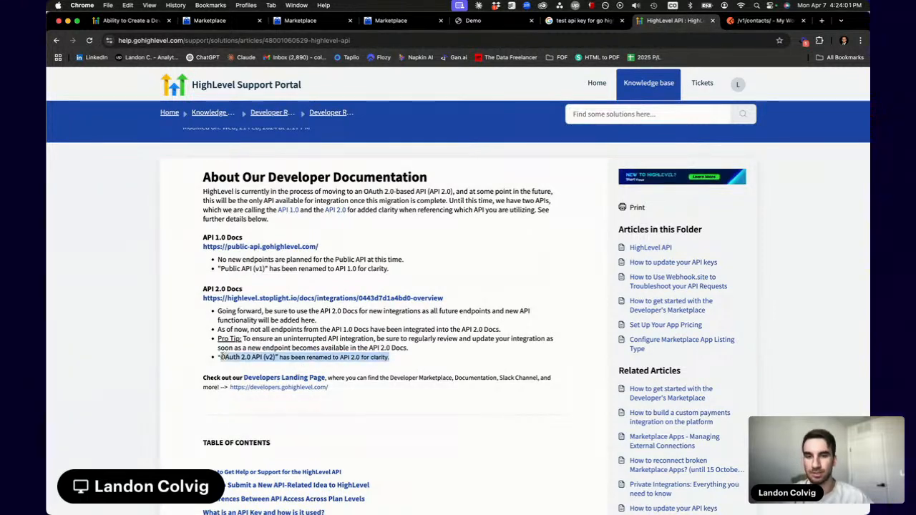
# Step: Reread the API 1.0 and API 2.0 Docs sections of the HighLevel developer documentation article
pyautogui.click(363, 350)
pyautogui.moveTo(402, 359); pyautogui.dragTo(209, 283)
pyautogui.click(241, 290)
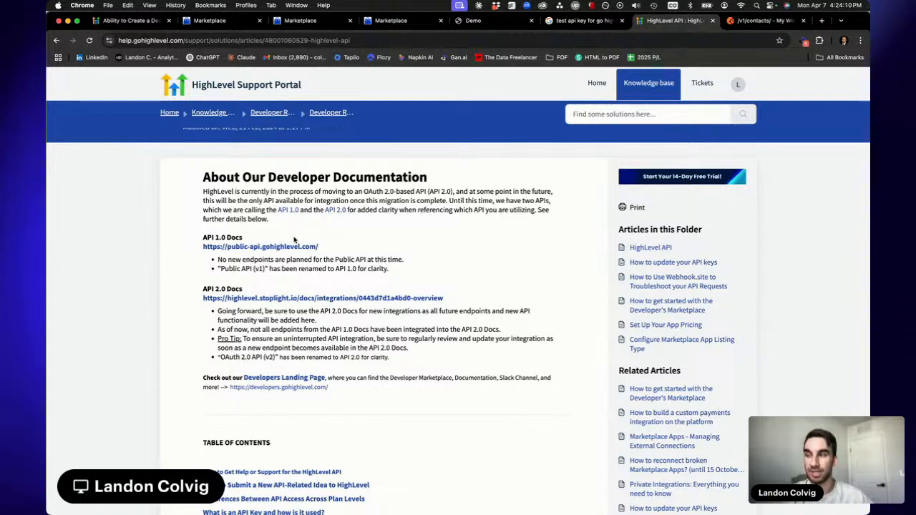
pyautogui.scroll(1, 401, 261)
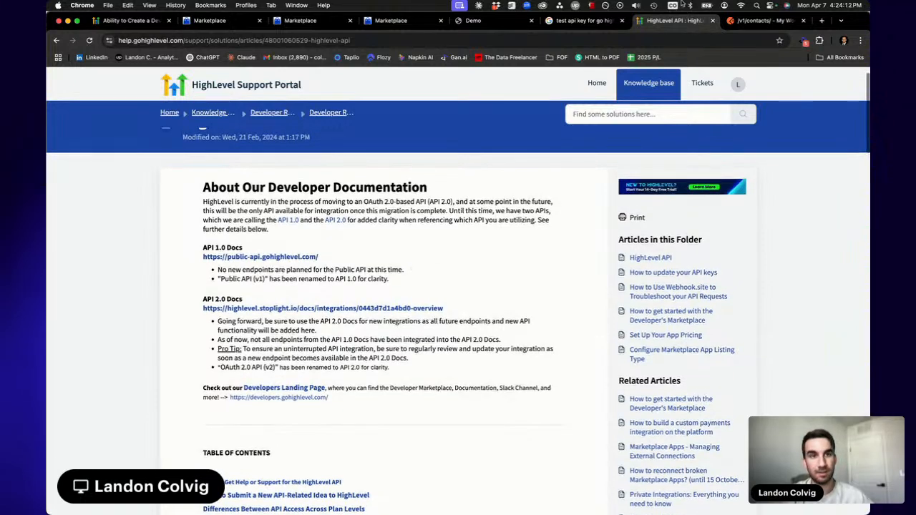
# Step: Open the Claude chat and review the generated Python script, checking the contacts endpoint and request headers
pyautogui.moveTo(546, 510)
pyautogui.click(596, 496)
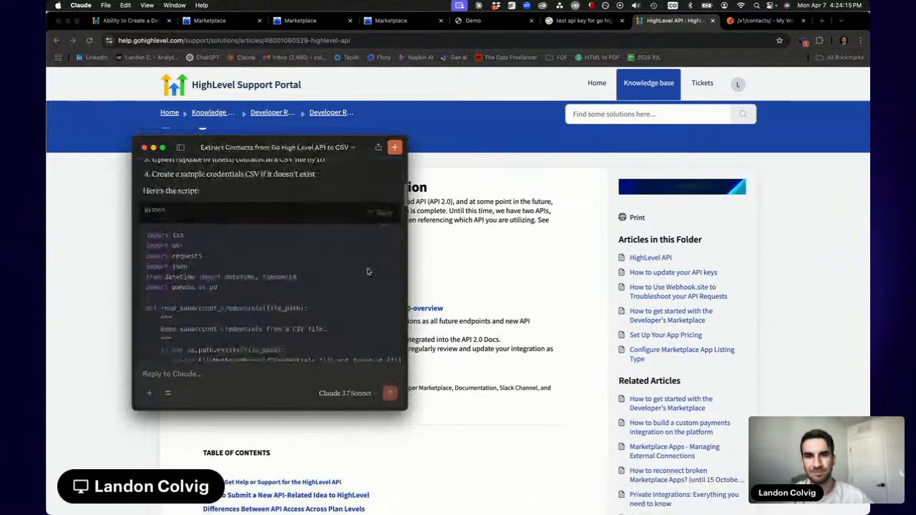
pyautogui.doubleClick(362, 147)
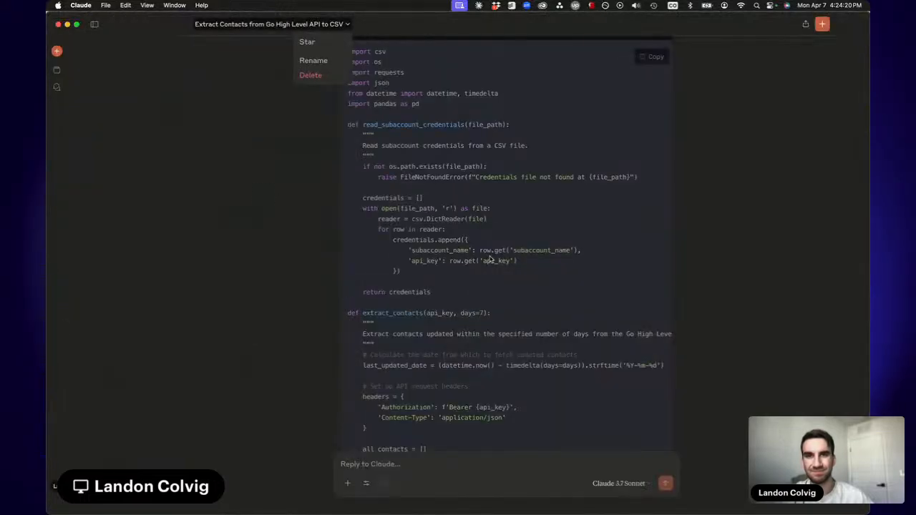
pyautogui.scroll(1, 507, 191)
pyautogui.scroll(-1, 517, 290)
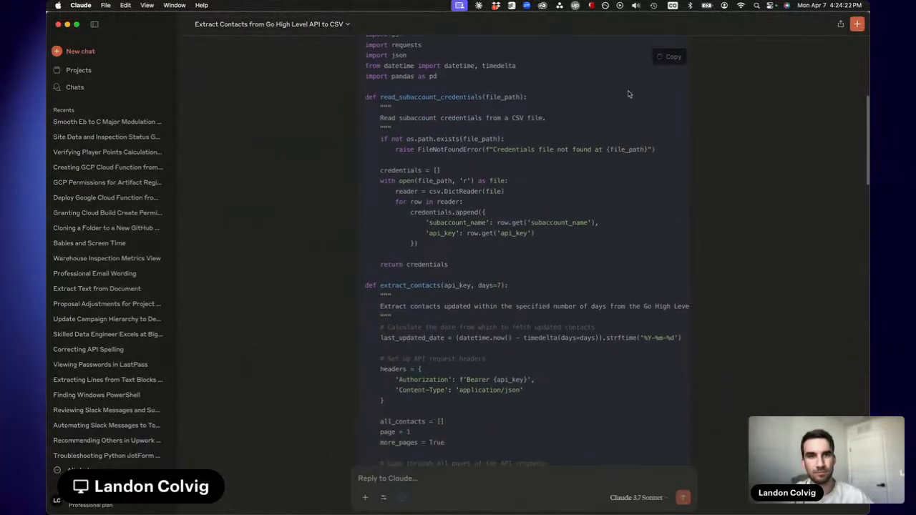
pyautogui.scroll(-10, 632, 164)
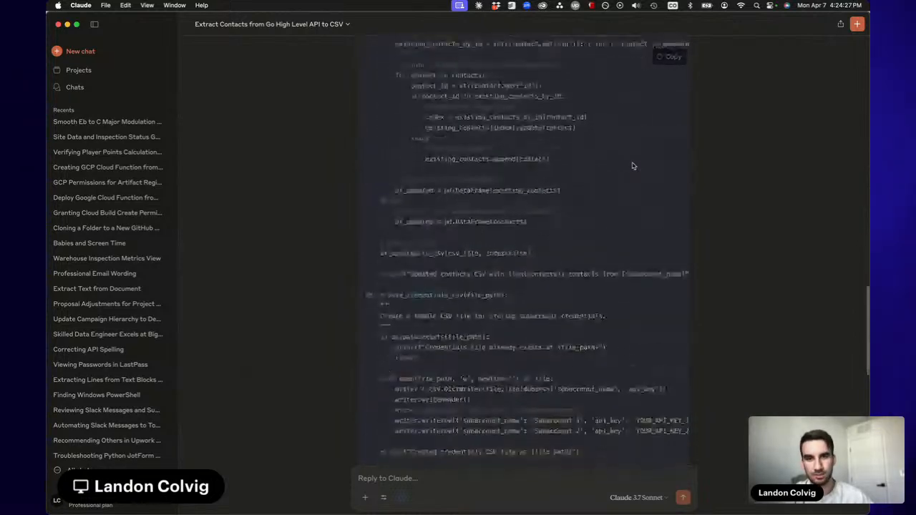
pyautogui.scroll(10, 534, 234)
pyautogui.scroll(8, 534, 234)
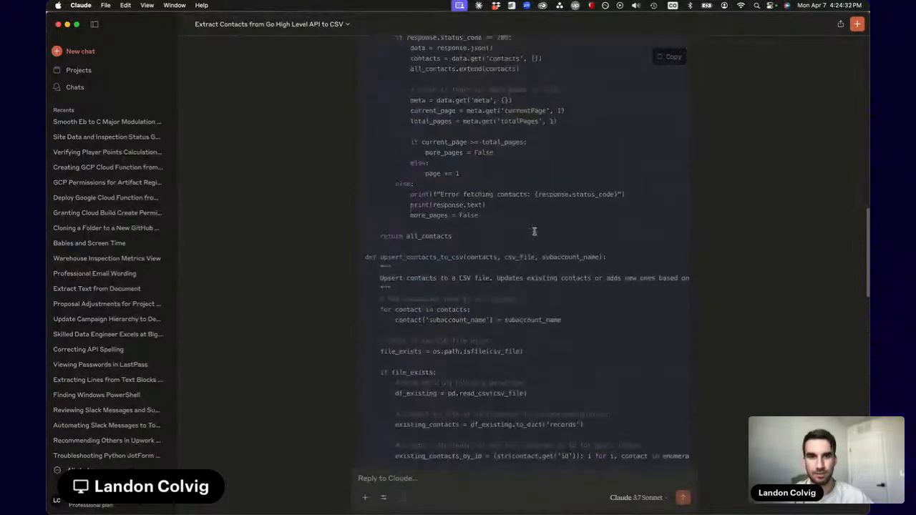
pyautogui.scroll(8, 565, 219)
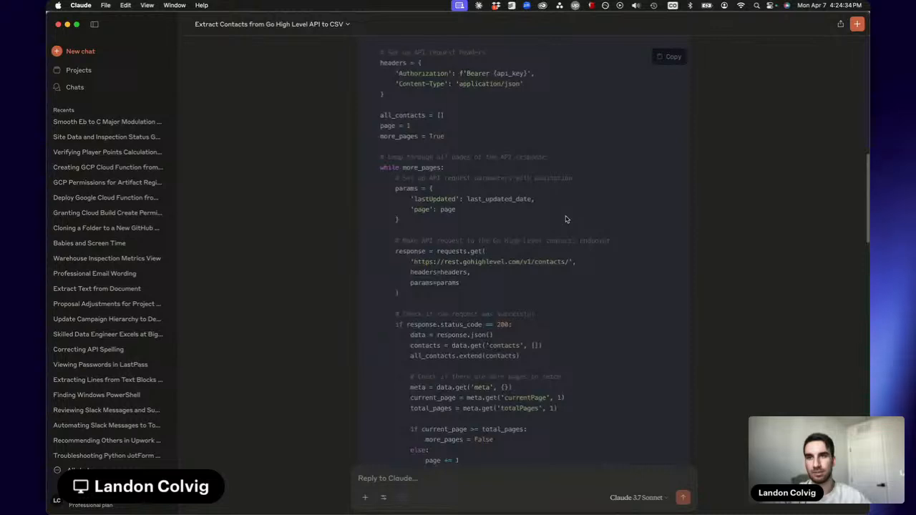
pyautogui.tripleClick(566, 273)
pyautogui.scroll(4, 566, 274)
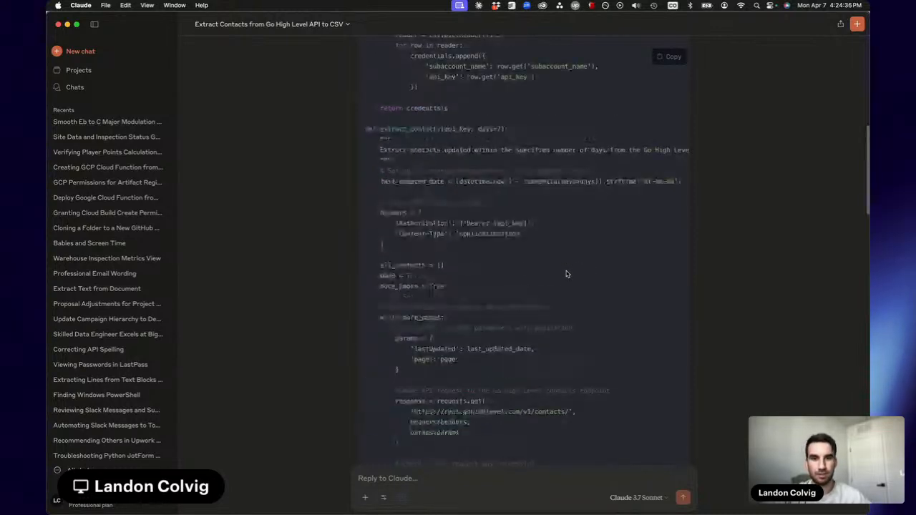
pyautogui.tripleClick(563, 206)
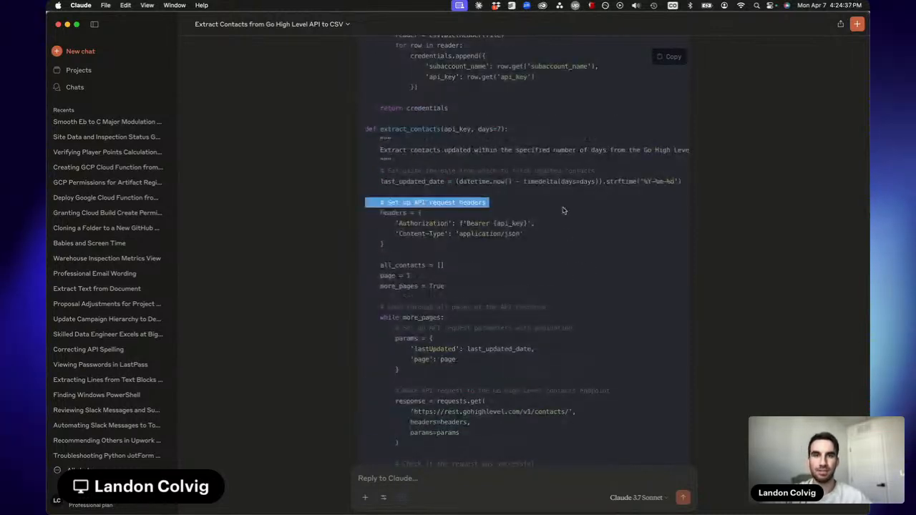
pyautogui.scroll(5, 563, 211)
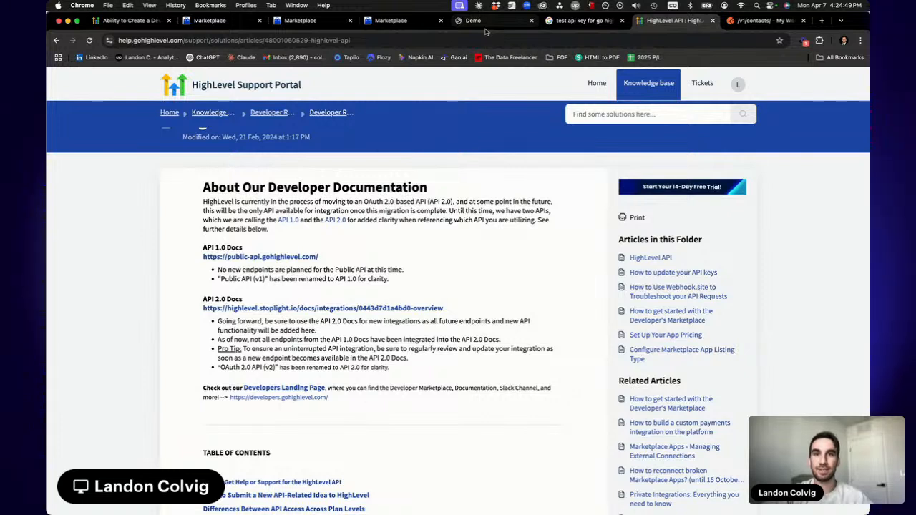
# Step: Look through the Marketplace sandbox tab, the Postman /v1/contacts/ request tab and the Marketplace signup tab
pyautogui.click(397, 21)
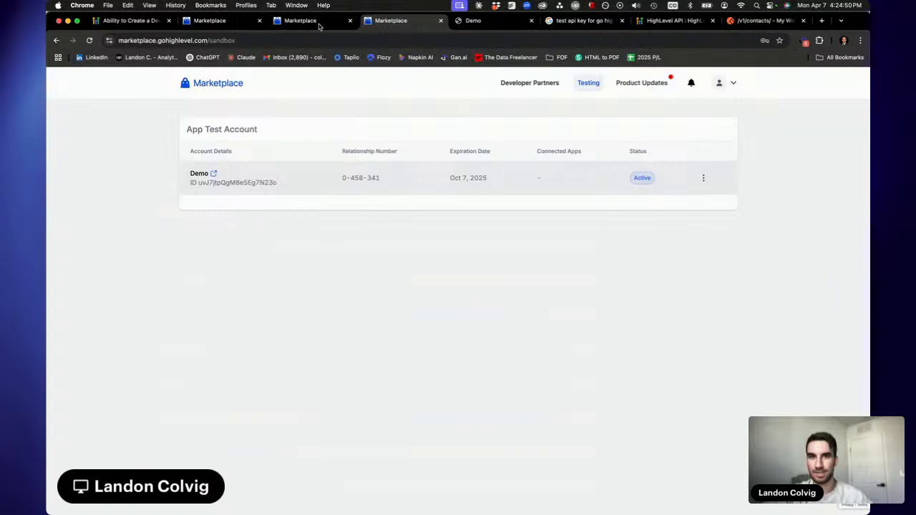
pyautogui.click(762, 21)
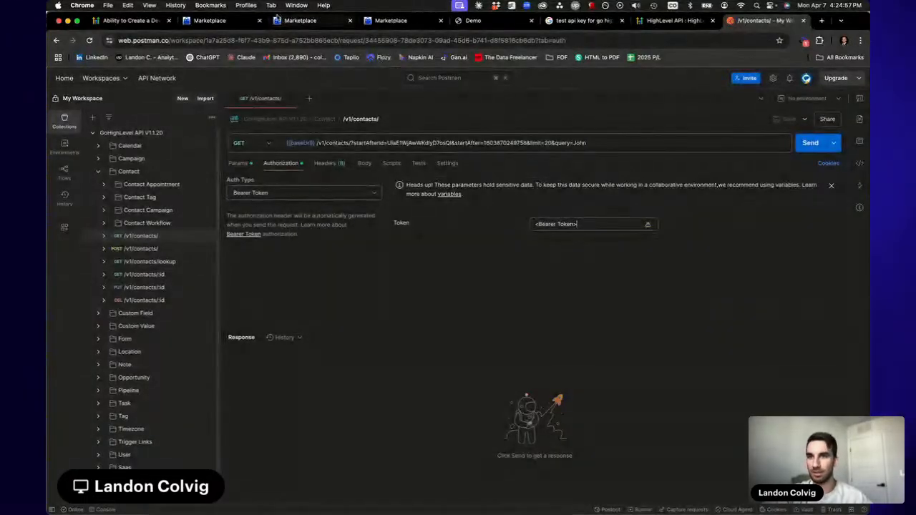
pyautogui.click(278, 20)
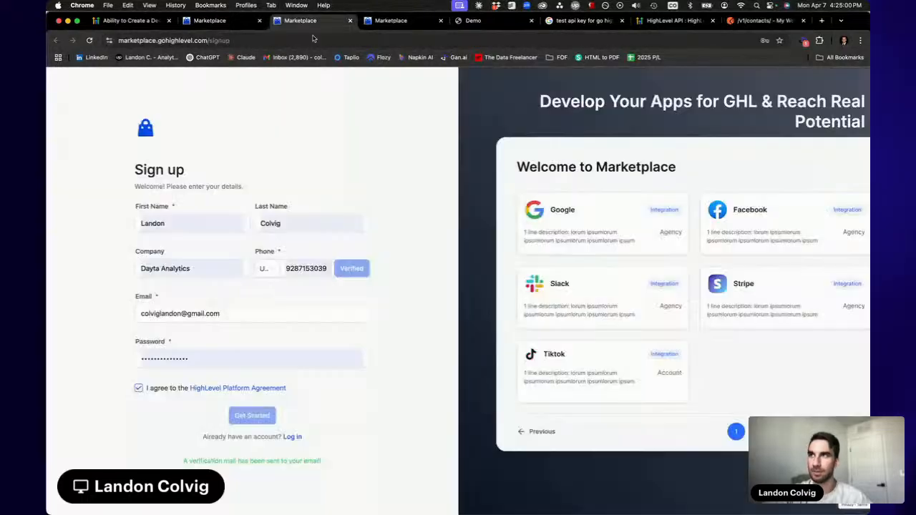